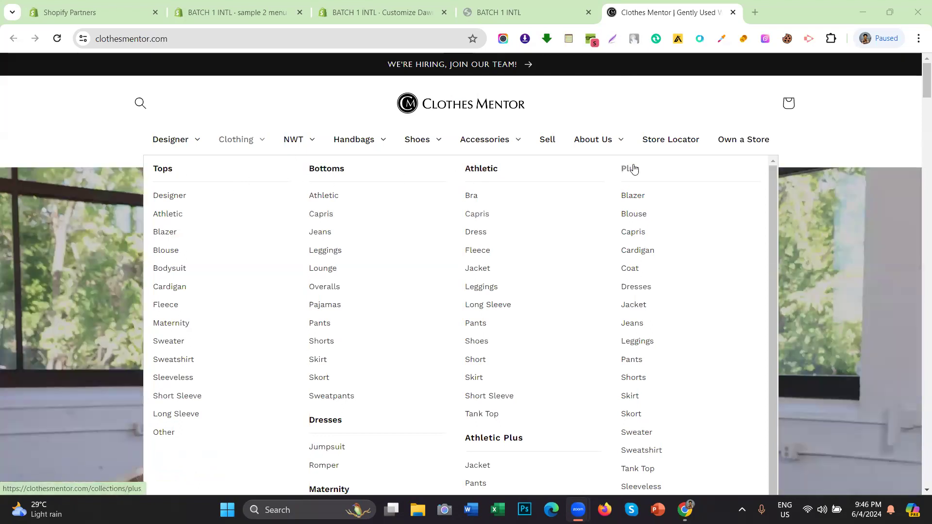
Step: Review the store's collections, then open Navigation listing the Footer, Main, mega, sample 2 and sample menus
mouse_move(181, 143)
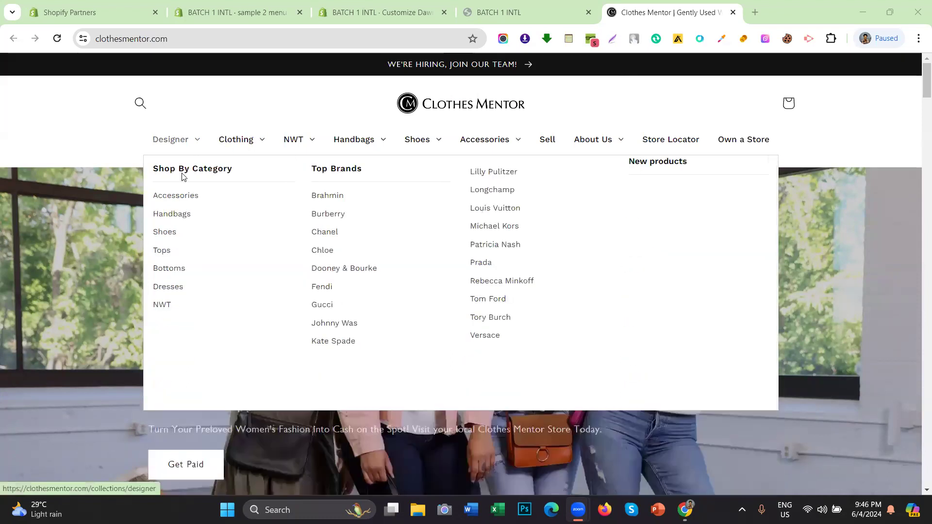
mouse_move(225, 140)
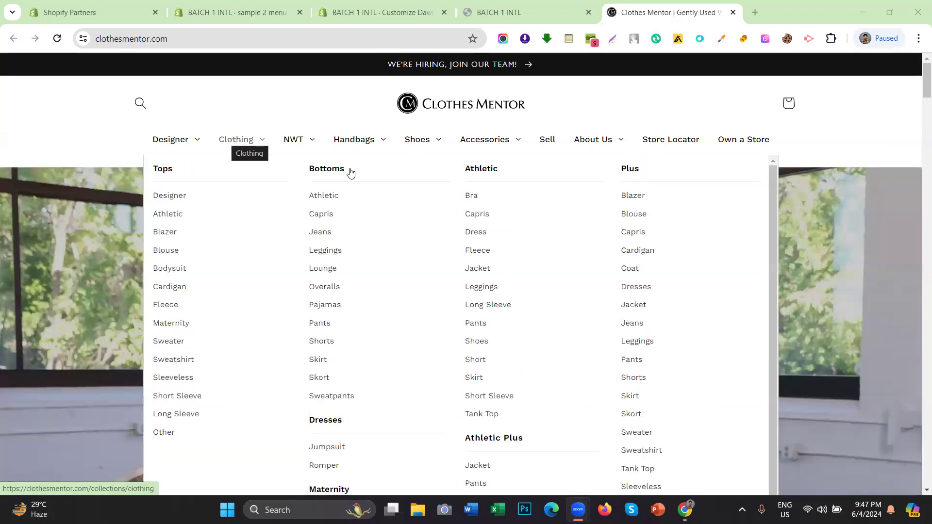
mouse_move(253, 134)
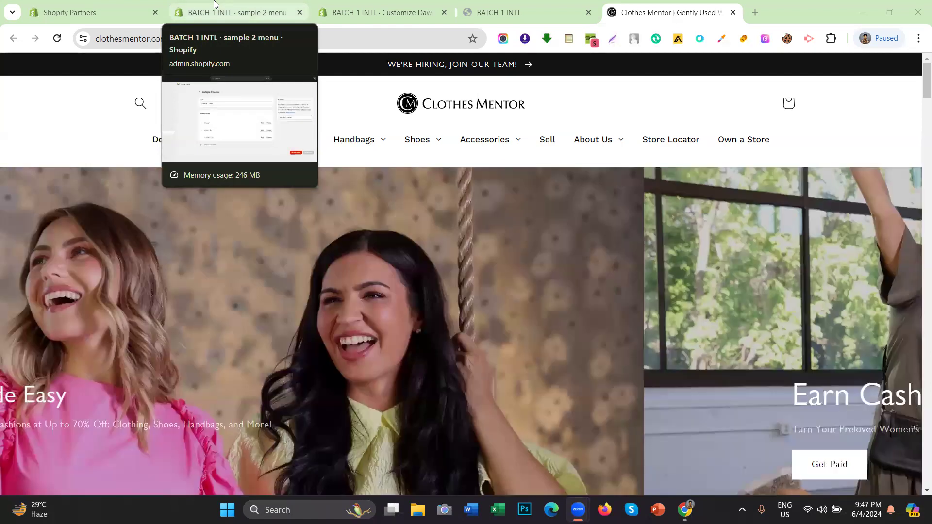
click(215, 4)
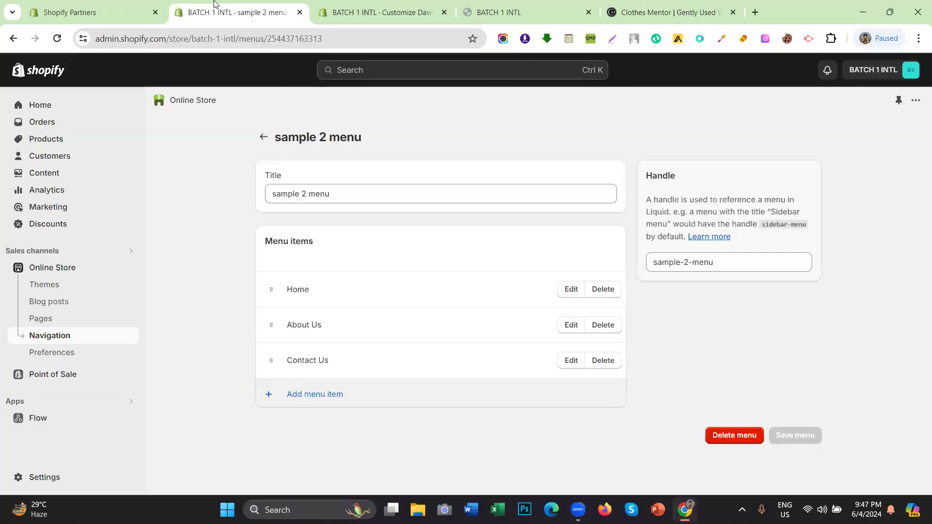
click(69, 138)
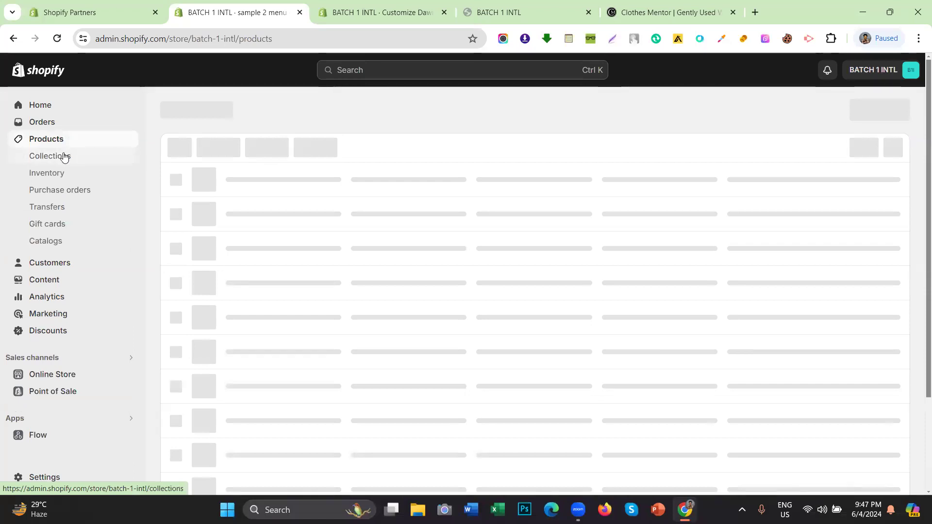
click(63, 156)
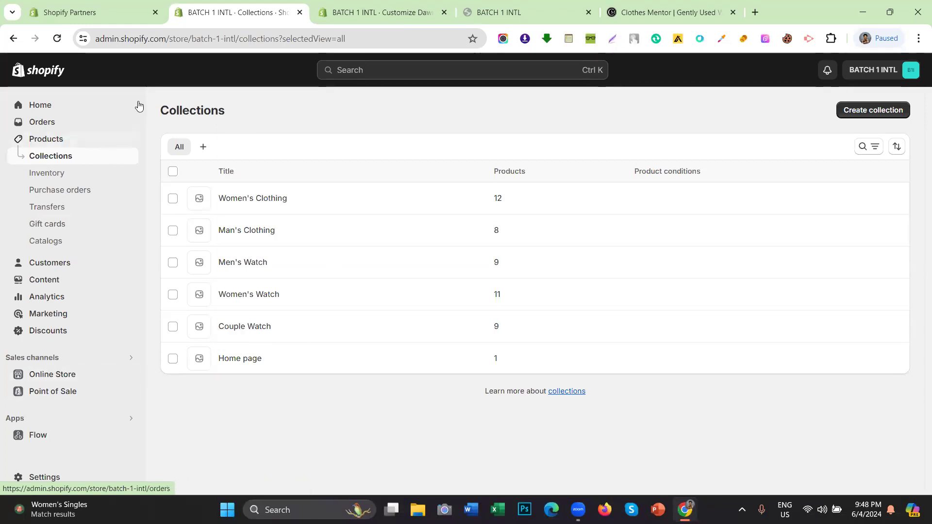
click(73, 374)
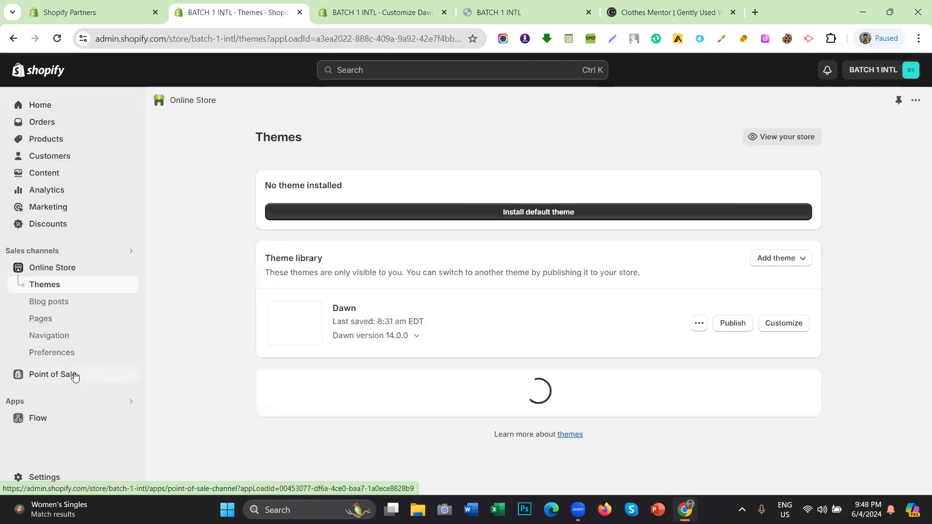
click(61, 342)
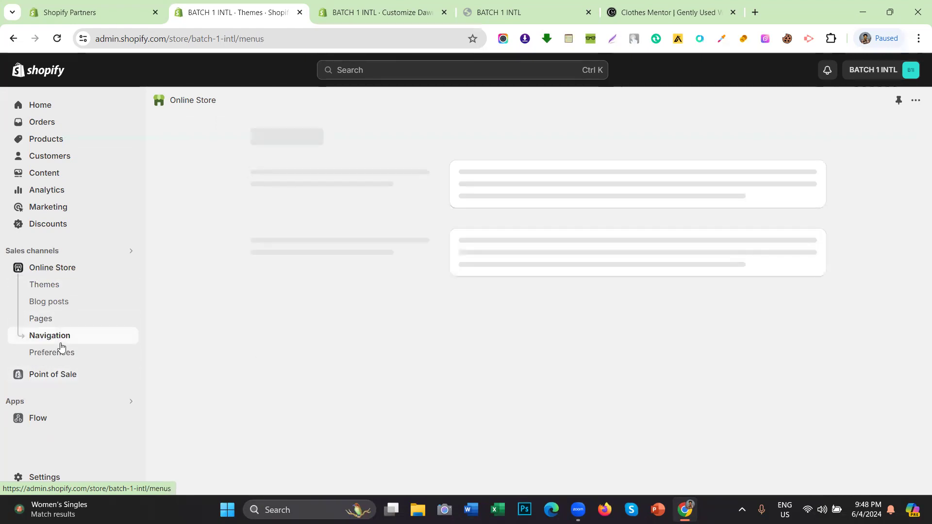
Step: Confirm the Dawn header uses the sample 2 menu, then start a new item in sample 2
click(369, 12)
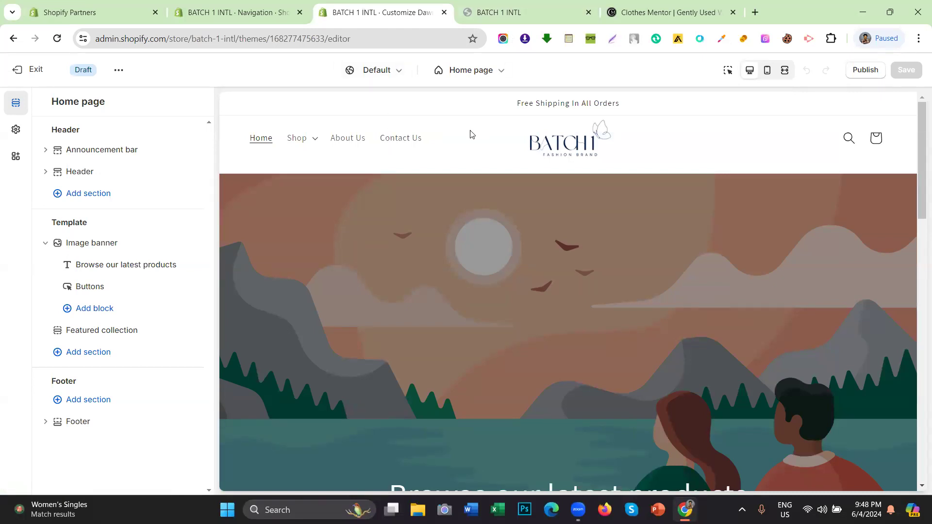
click(102, 173)
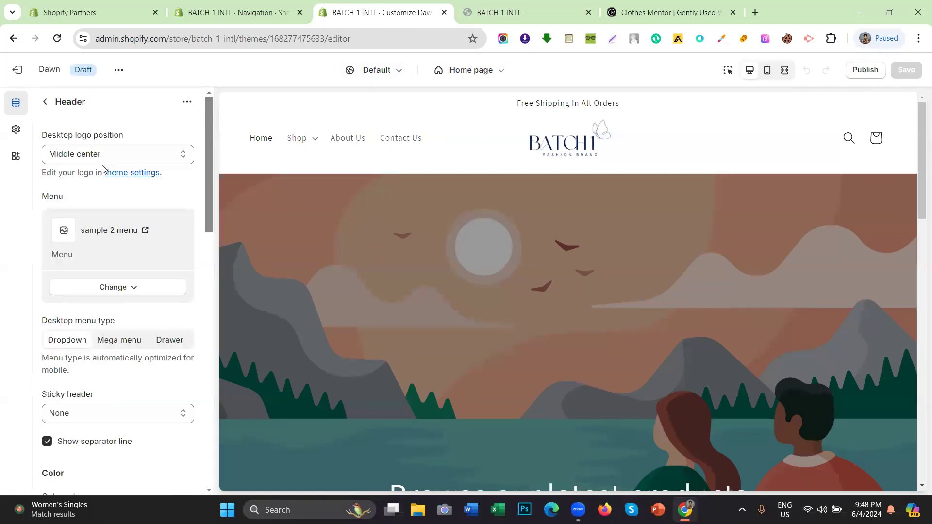
click(261, 3)
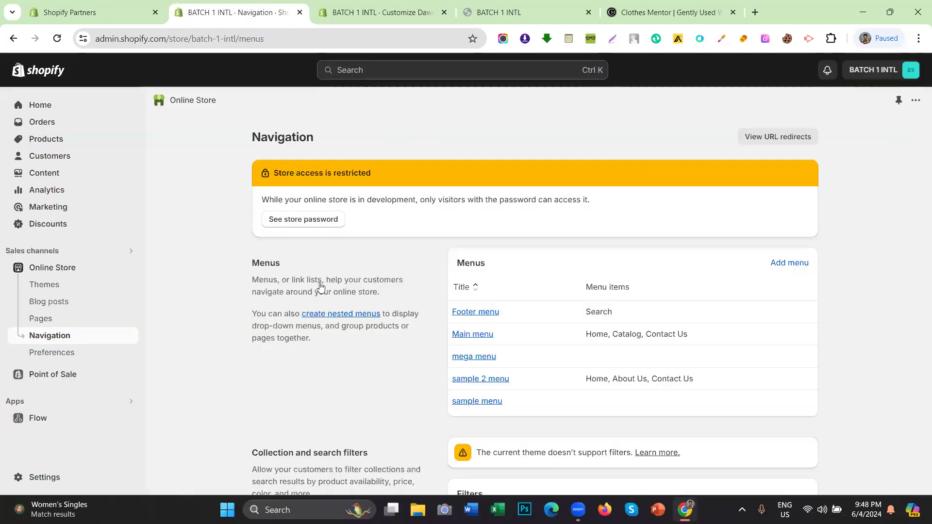
click(461, 379)
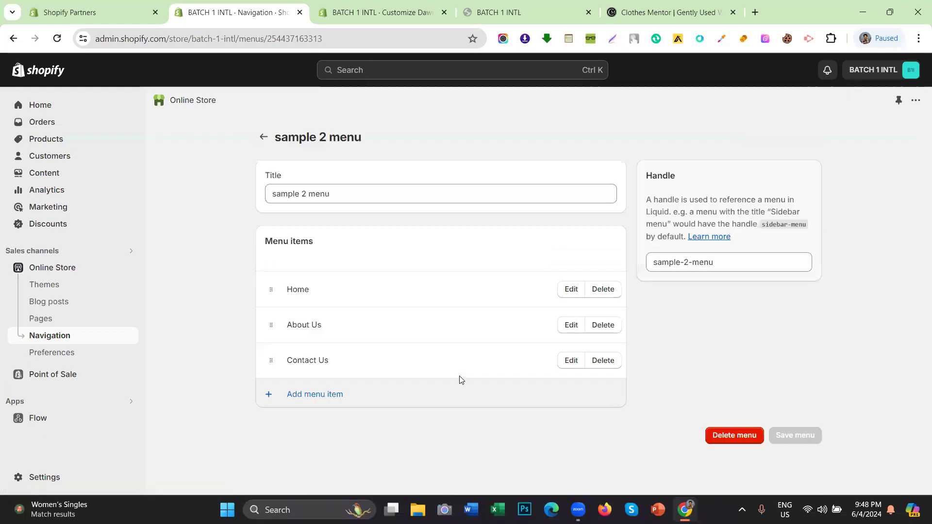
click(347, 394)
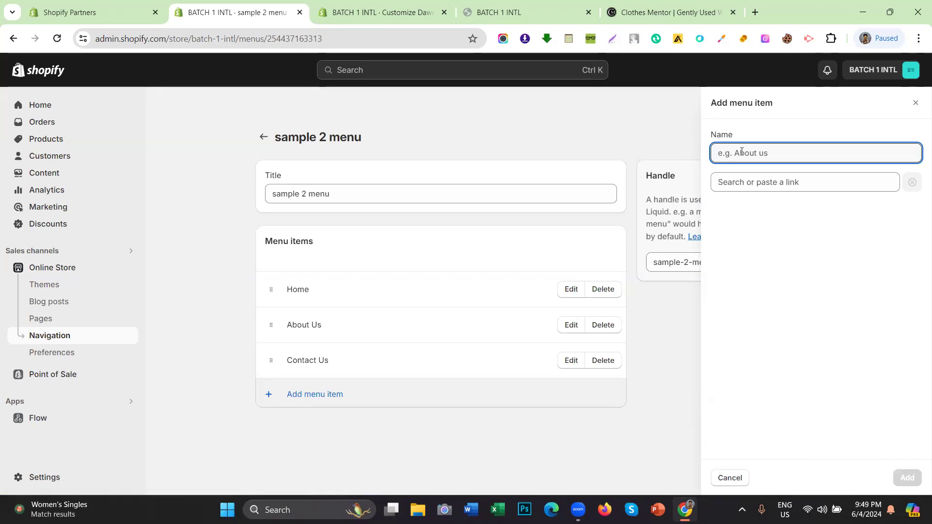
Step: Create a Shop menu item linked to All products and add it to sample 2
text(Shop)
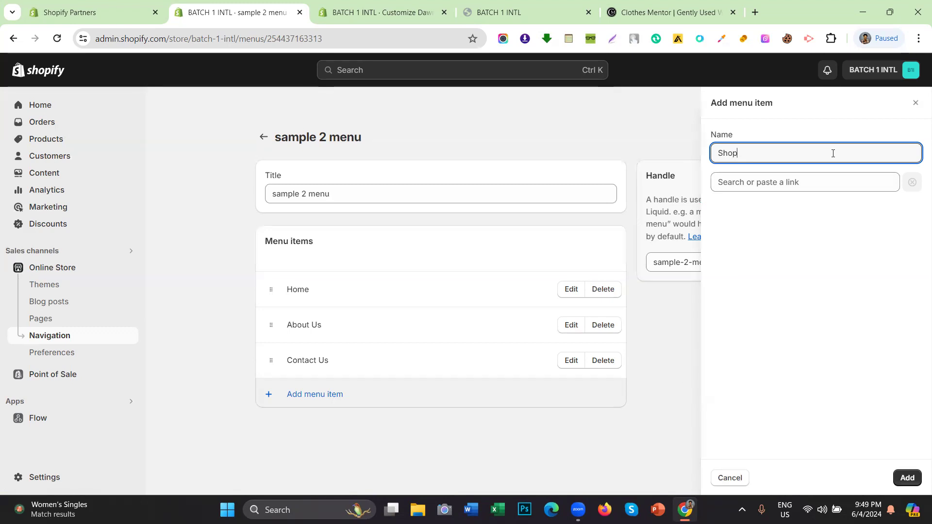
click(758, 181)
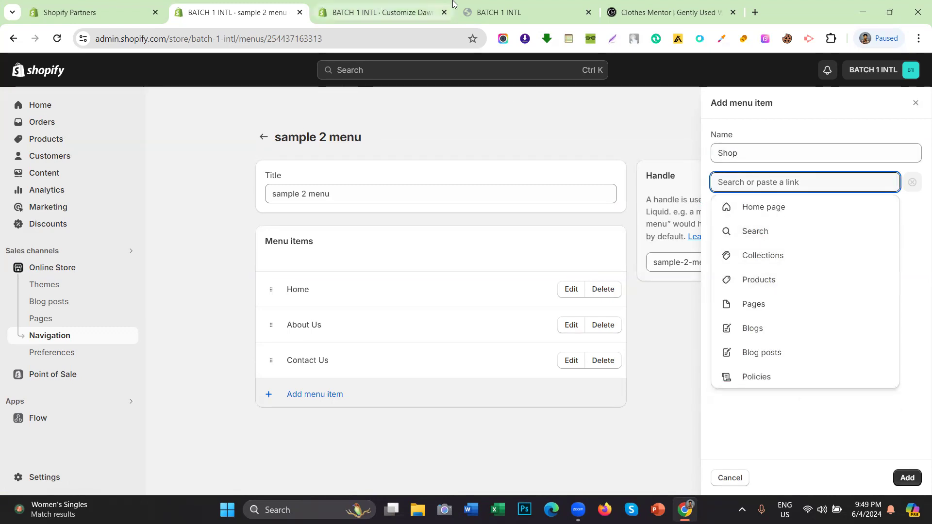
click(396, 4)
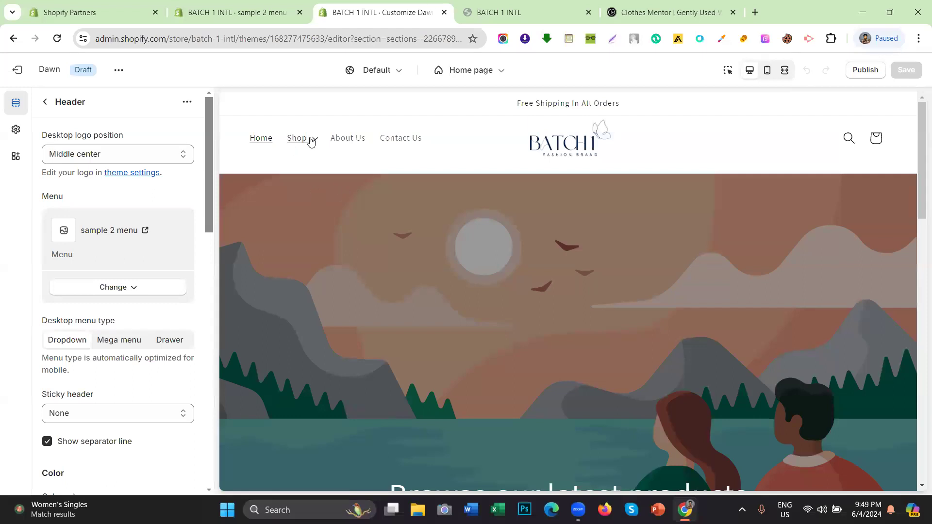
click(273, 4)
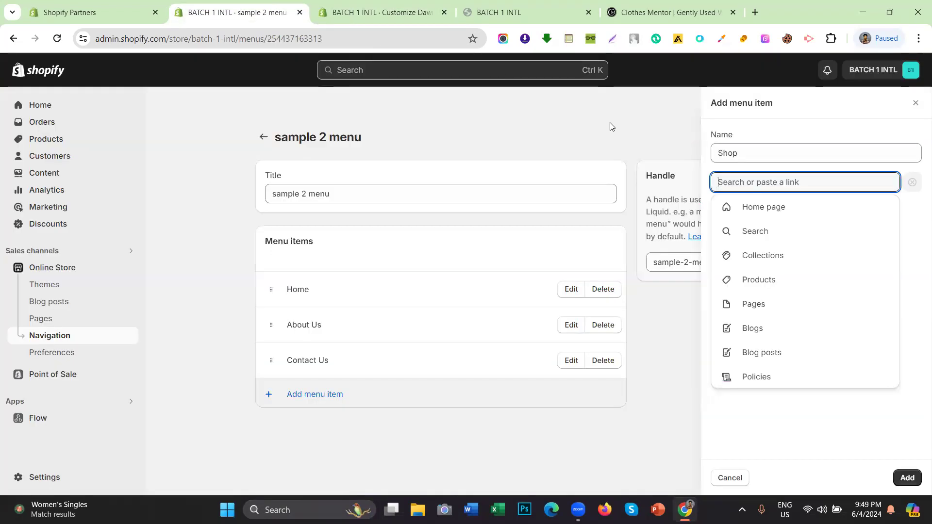
click(765, 285)
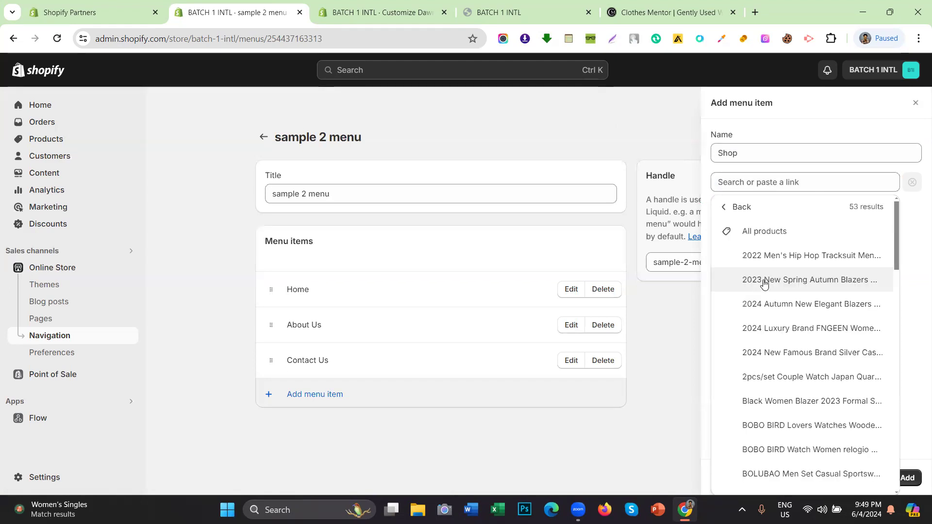
click(755, 238)
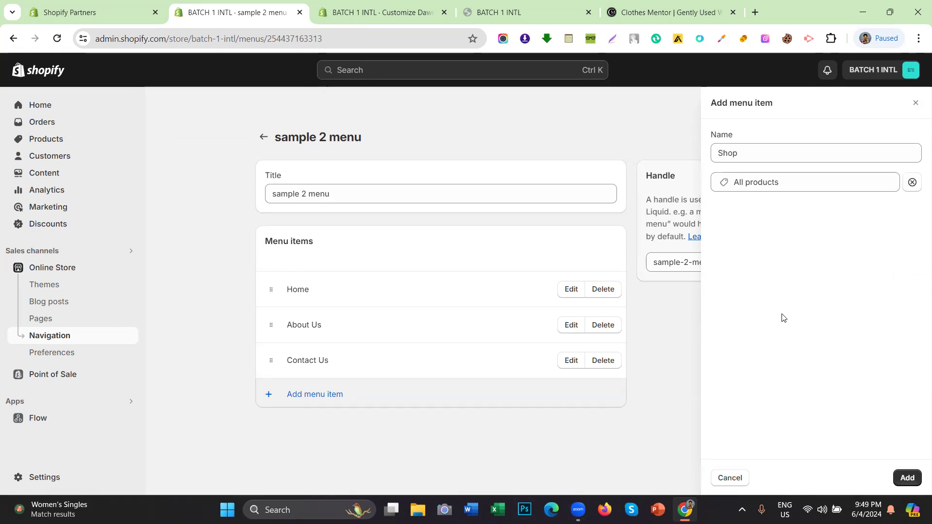
click(907, 479)
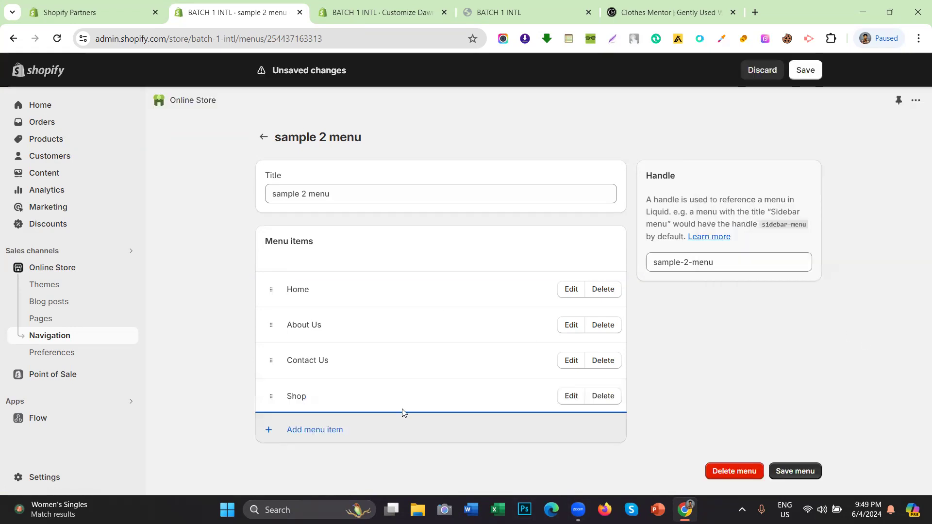
Step: Save the sample 2 menu and check the Shop item in the storefront preview
click(568, 401)
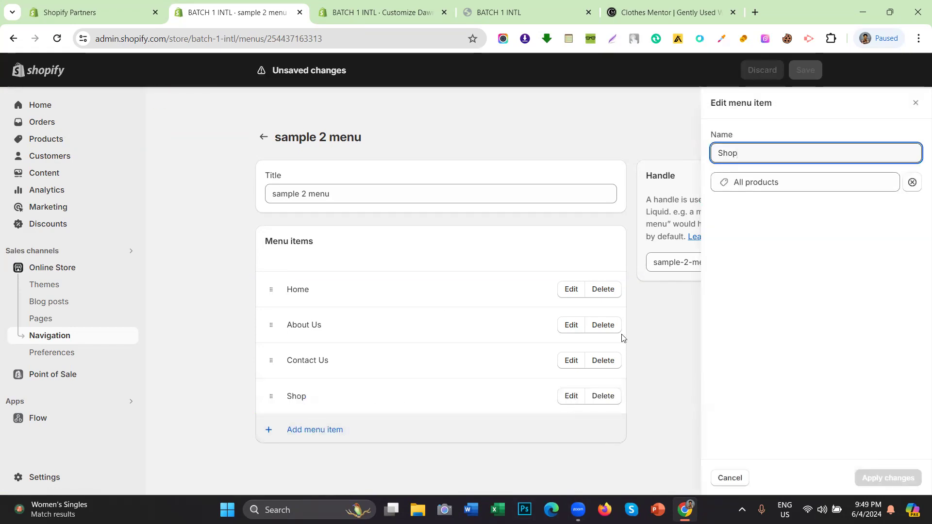
click(492, 140)
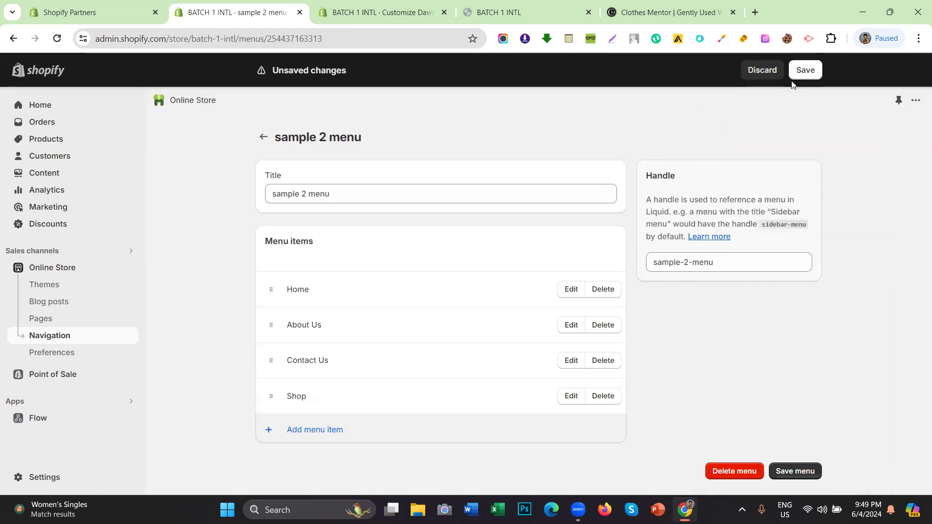
click(804, 73)
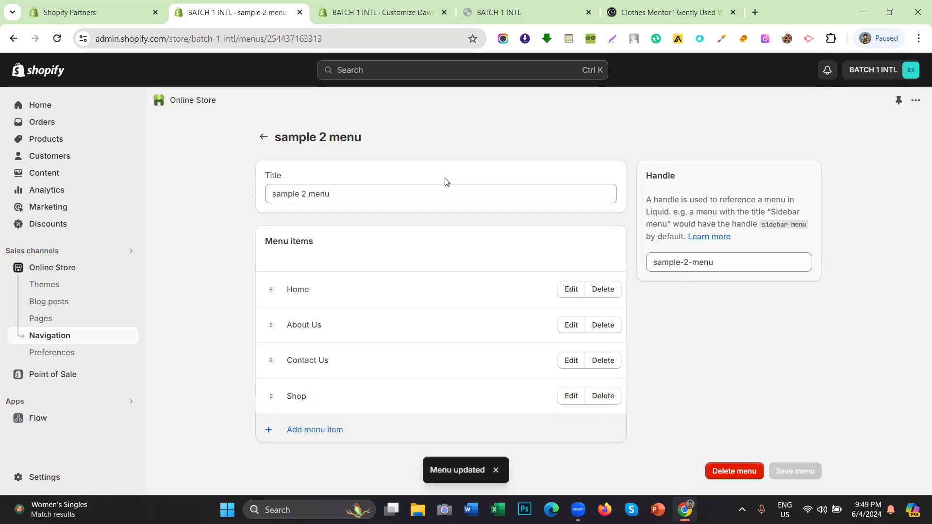
click(571, 396)
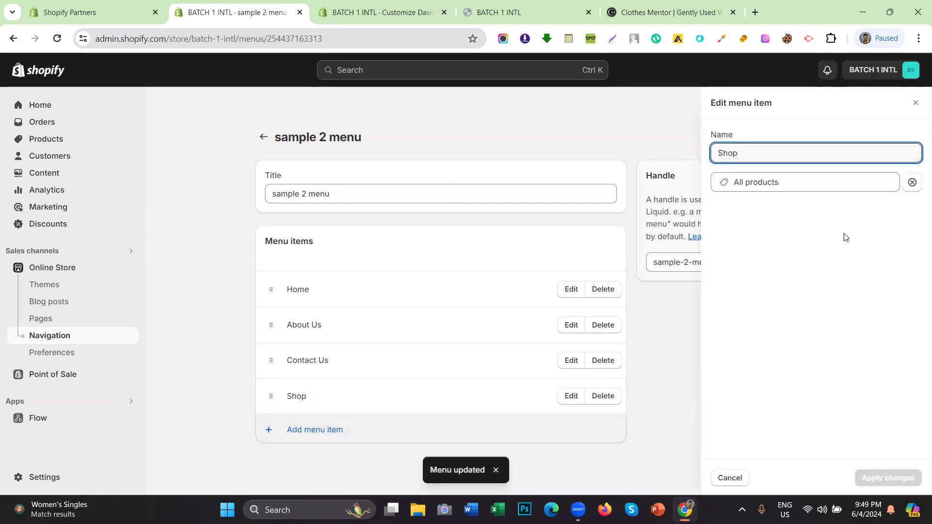
click(483, 14)
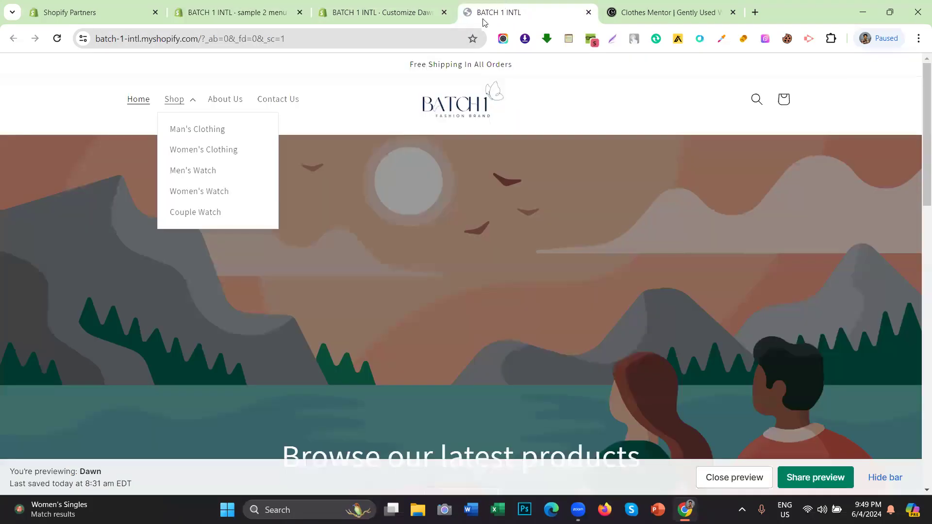
Step: Replace the Shop item's All products link with the placeholder # and save the menu
click(275, 4)
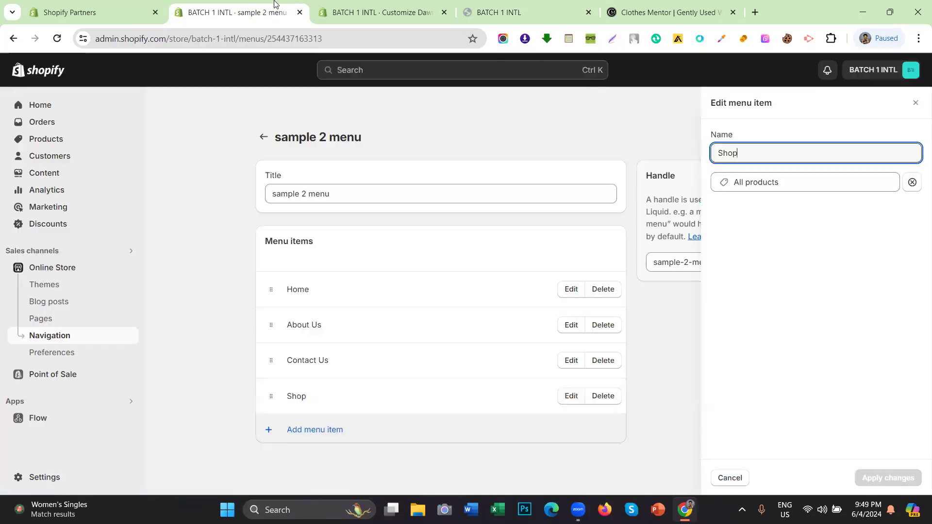
click(782, 183)
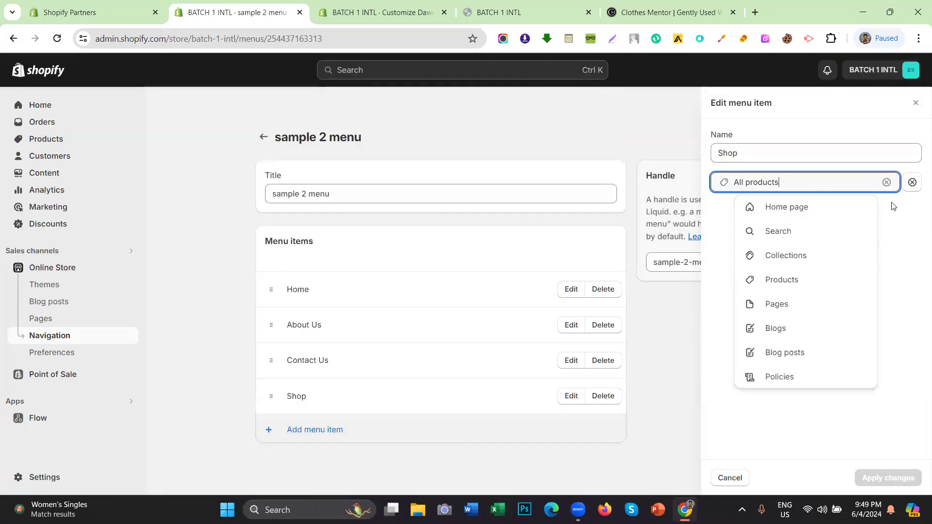
click(913, 182)
click(742, 179)
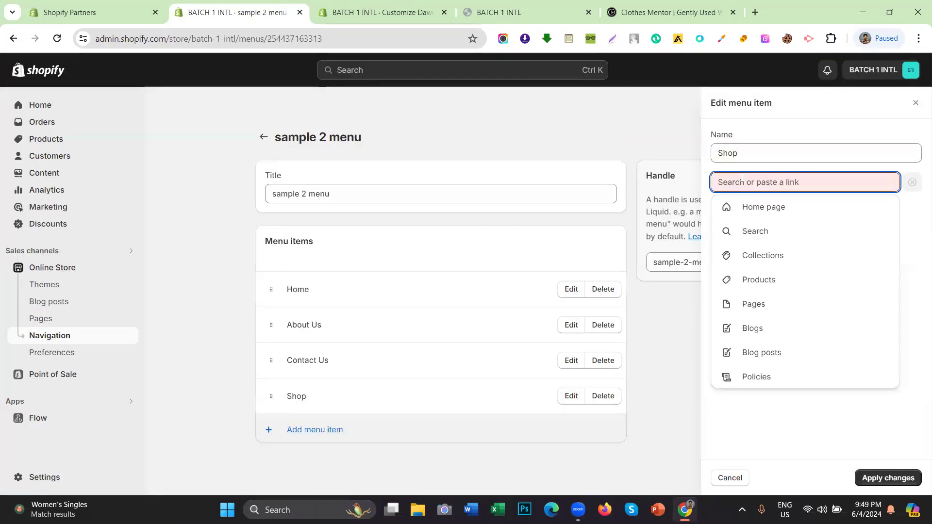
text(#)
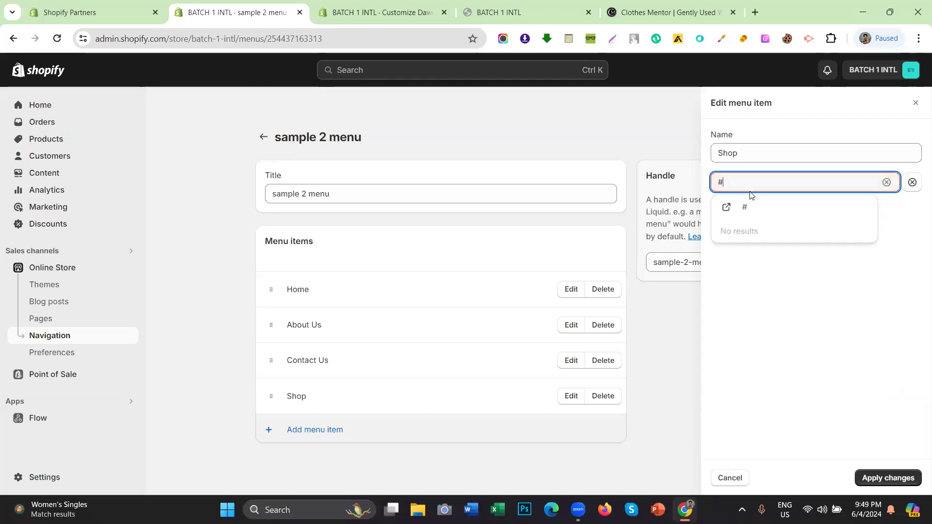
click(754, 210)
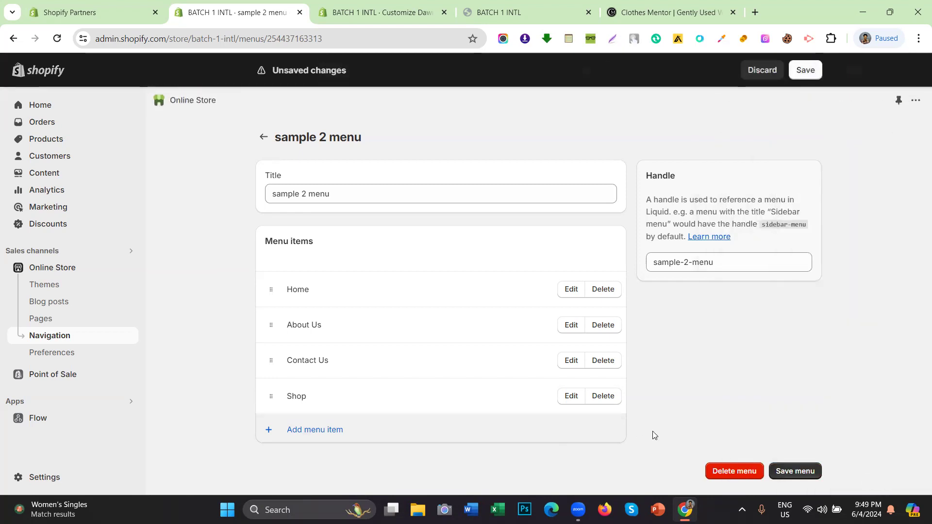
click(793, 465)
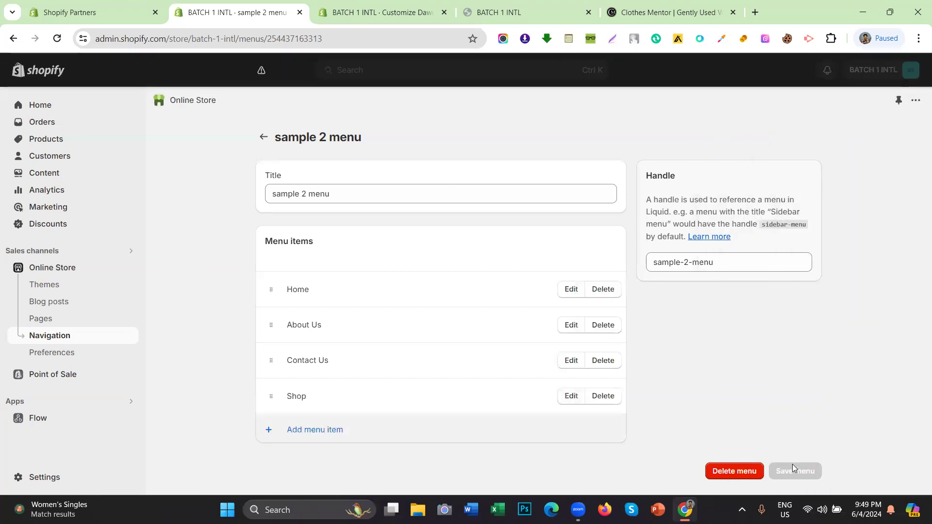
click(546, 6)
click(352, 9)
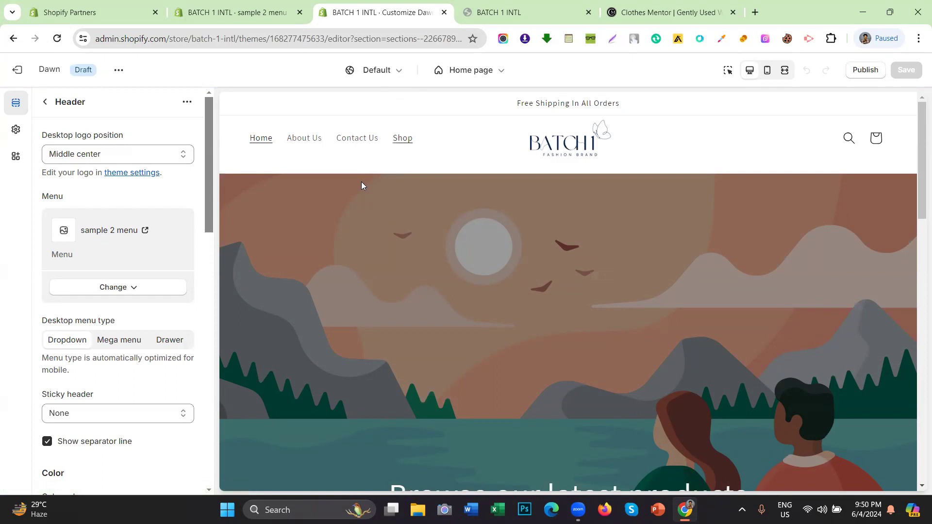
click(256, 7)
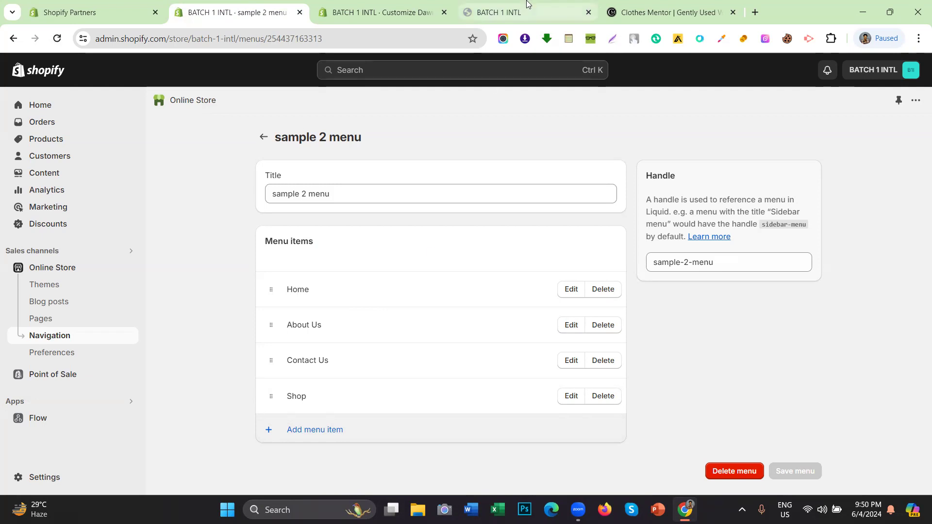
Step: Check the storefront header shows Home, a Shop dropdown, About Us and Contact Us
click(500, 12)
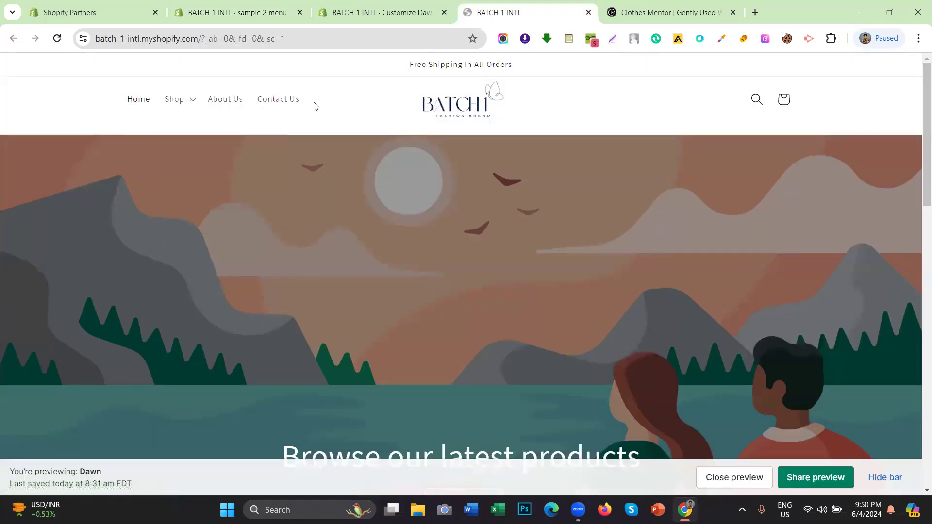
drag(115, 100, 168, 97)
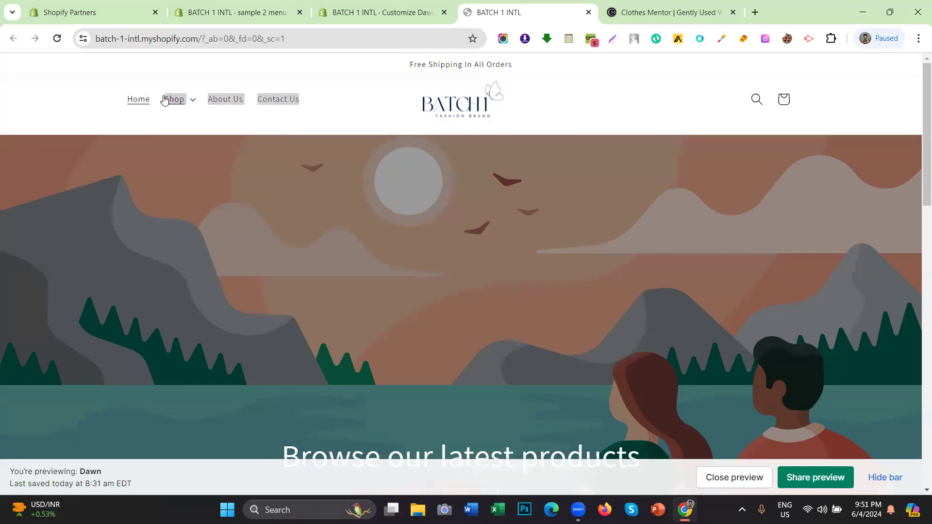
click(181, 127)
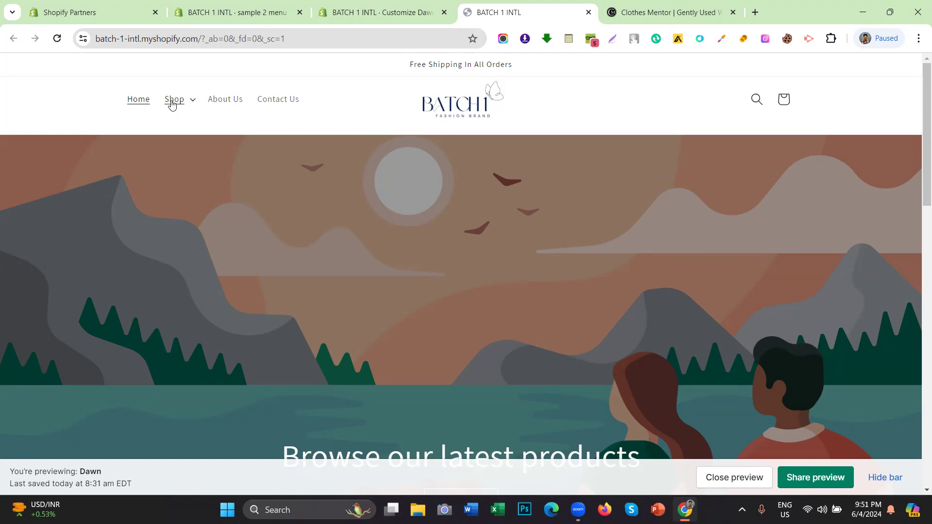
drag(108, 104, 170, 106)
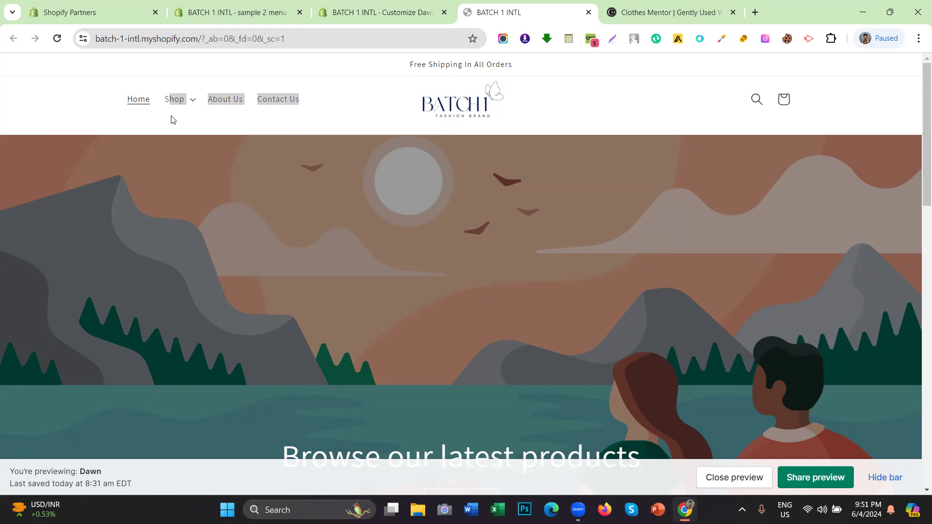
click(196, 114)
click(220, 81)
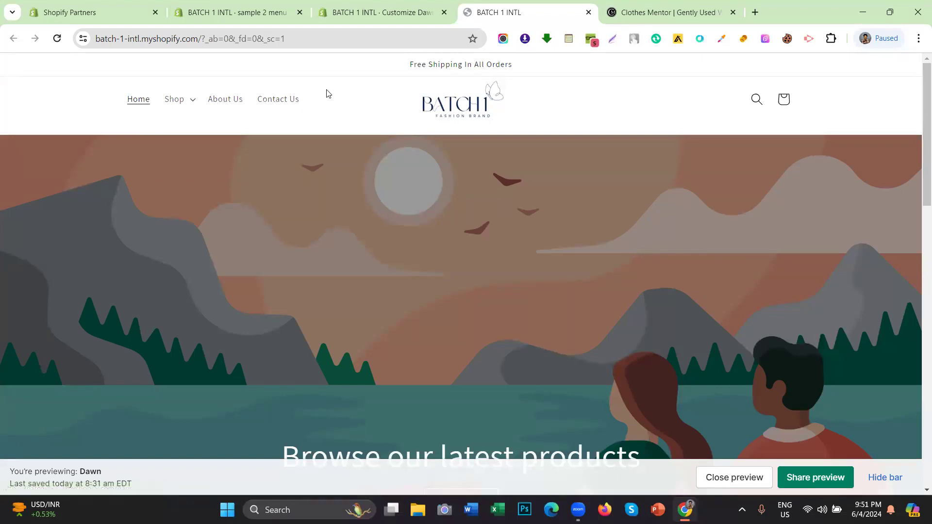
drag(300, 96, 125, 98)
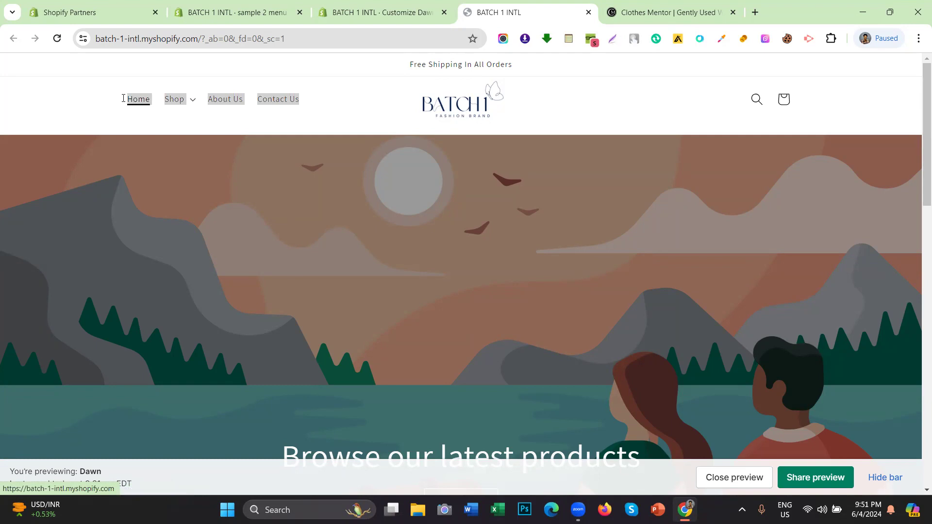
click(46, 107)
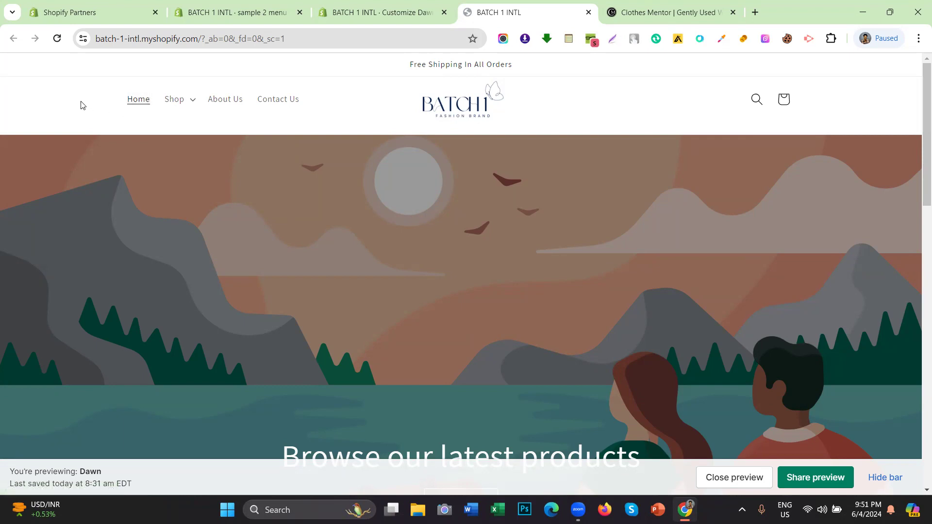
Step: Move Shop to second place under Home and save the sample 2 menu
click(382, 6)
click(474, 5)
click(370, 5)
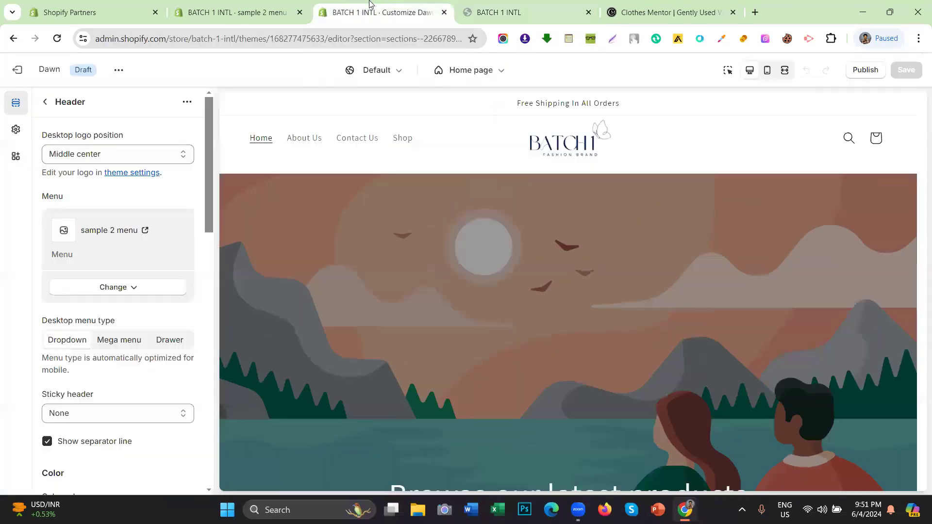
click(233, 12)
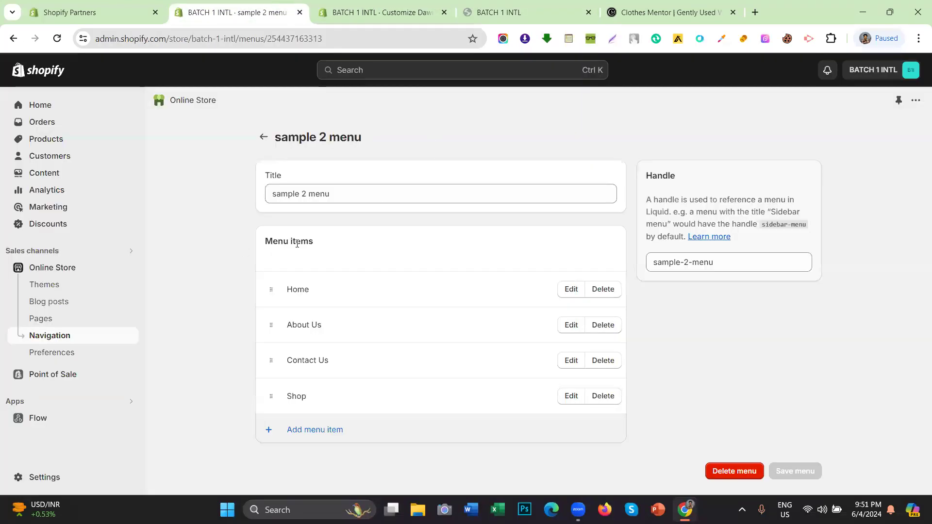
drag(271, 396, 279, 326)
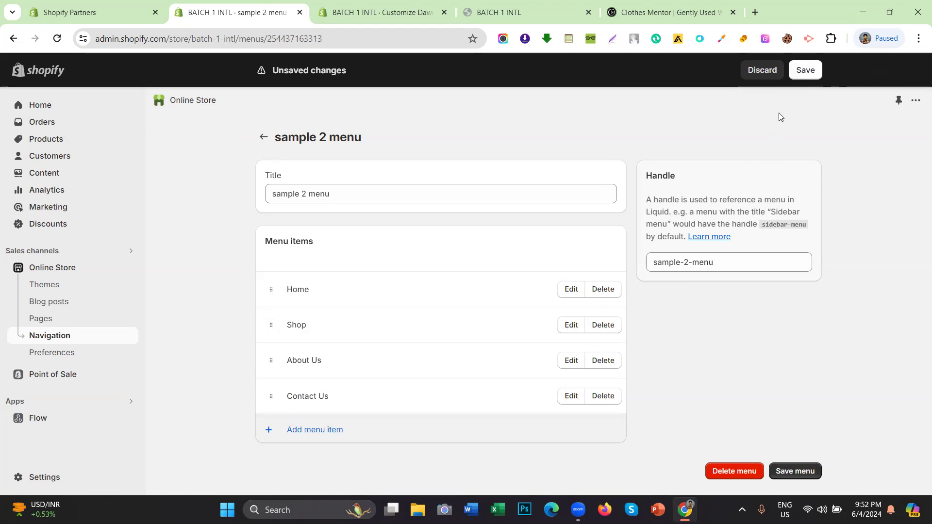
click(806, 70)
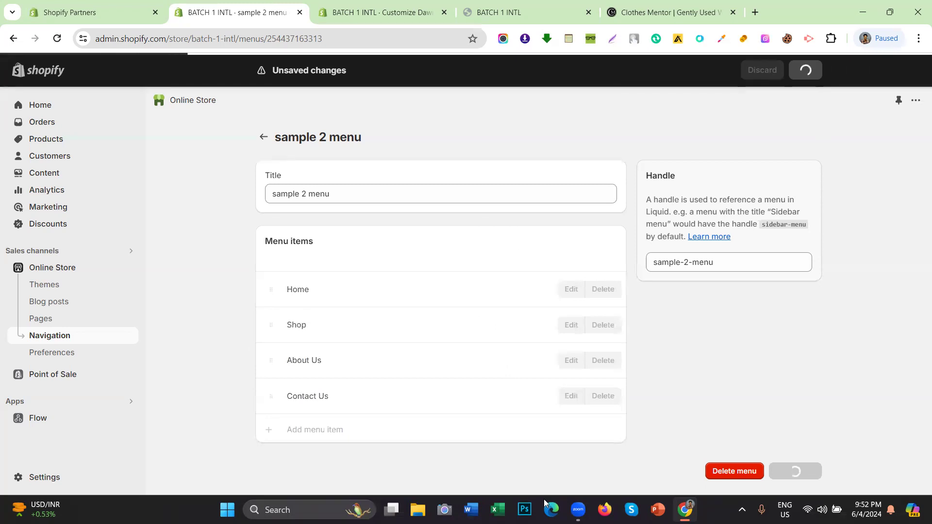
Step: Start a new menu item and begin naming it Clothing
click(333, 432)
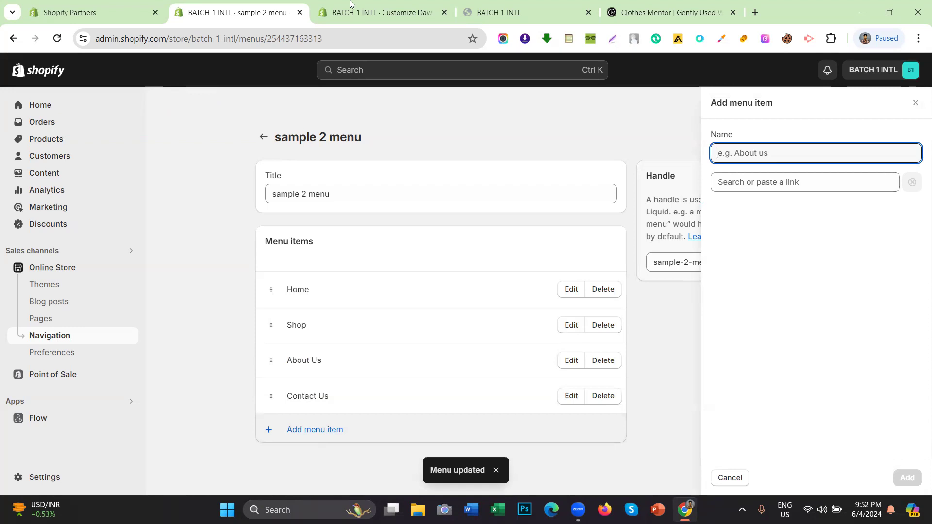
mouse_move(350, 4)
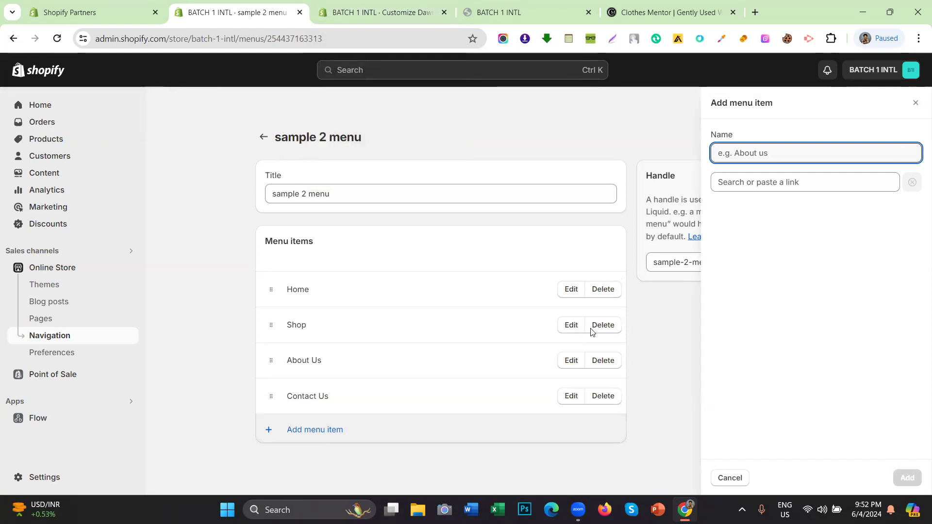
click(772, 187)
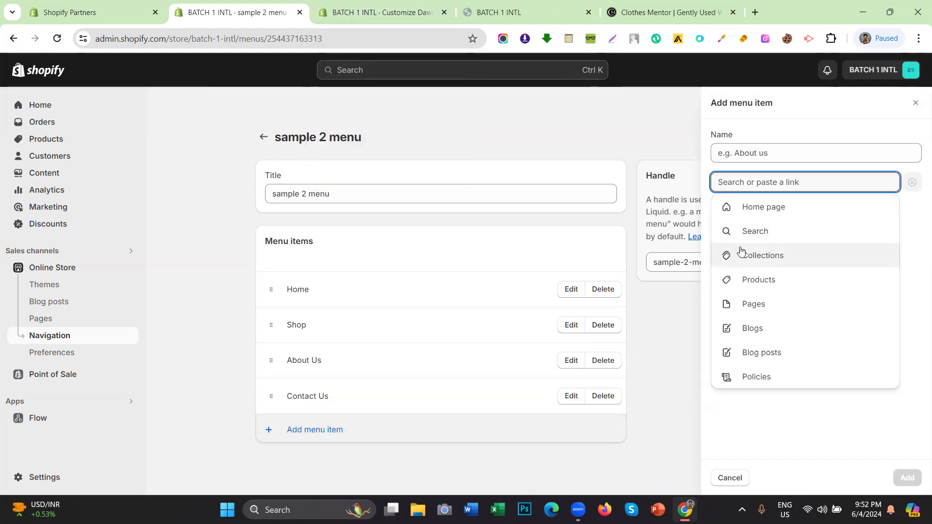
click(739, 252)
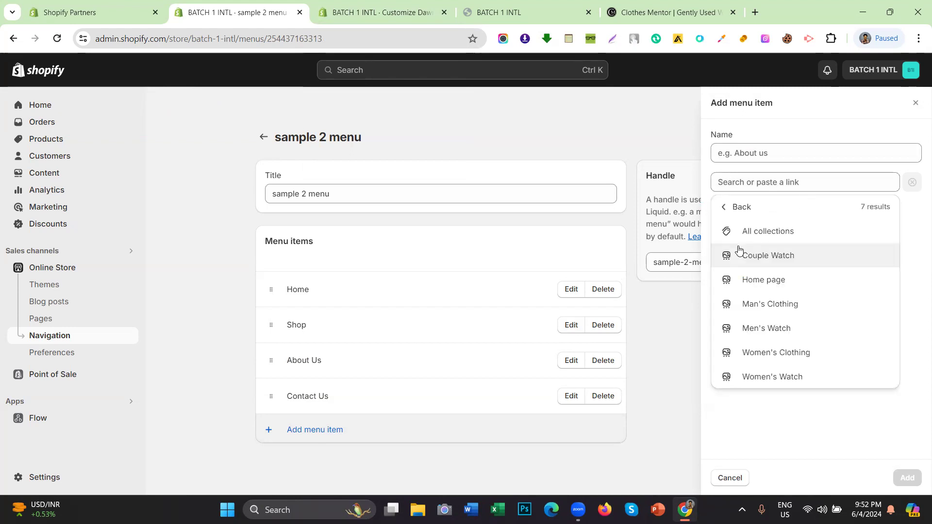
click(749, 153)
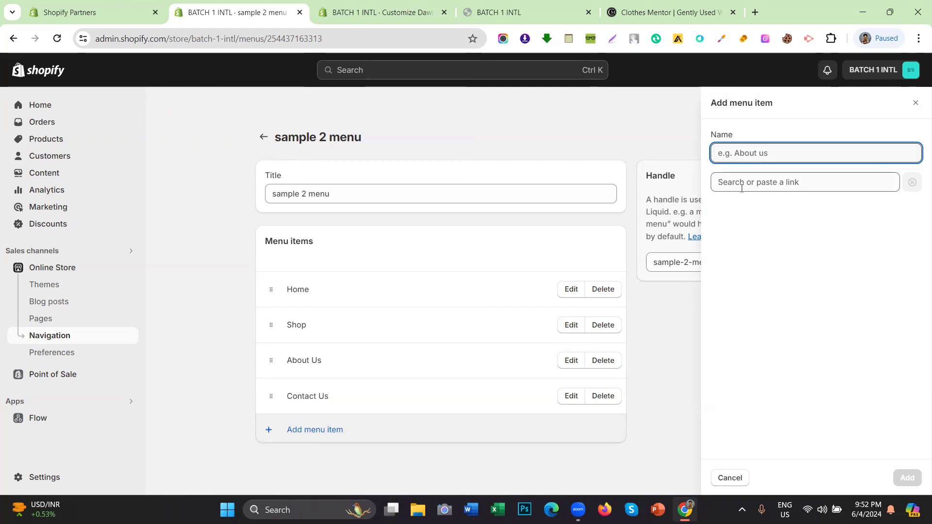
text(Clothing)
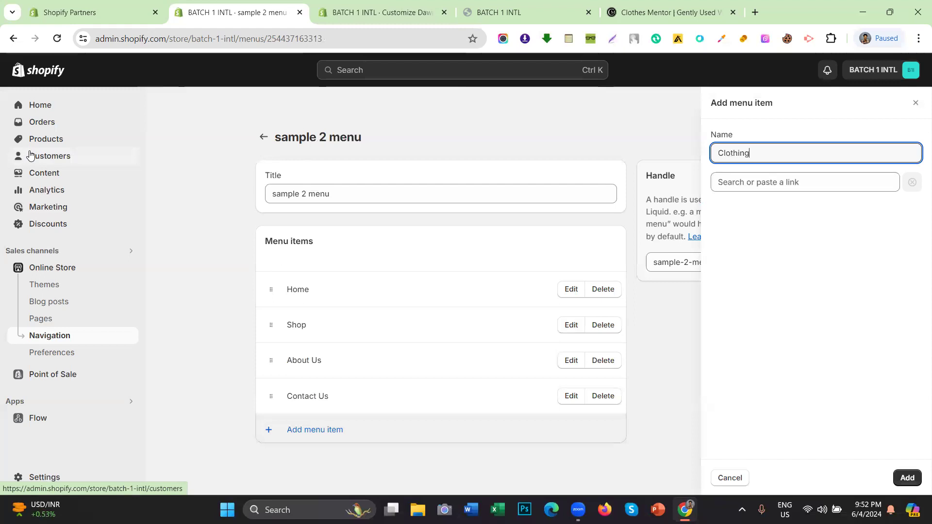
middle_click(33, 141)
click(340, 11)
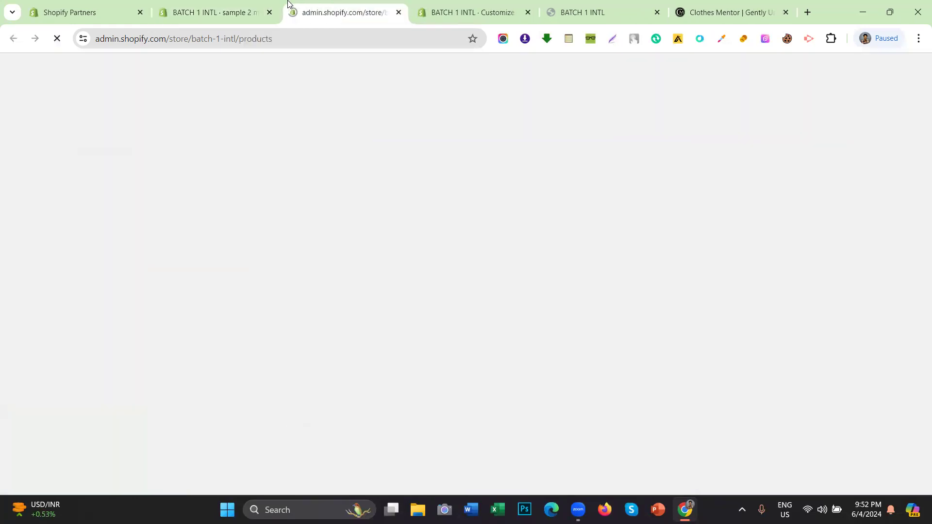
click(265, 7)
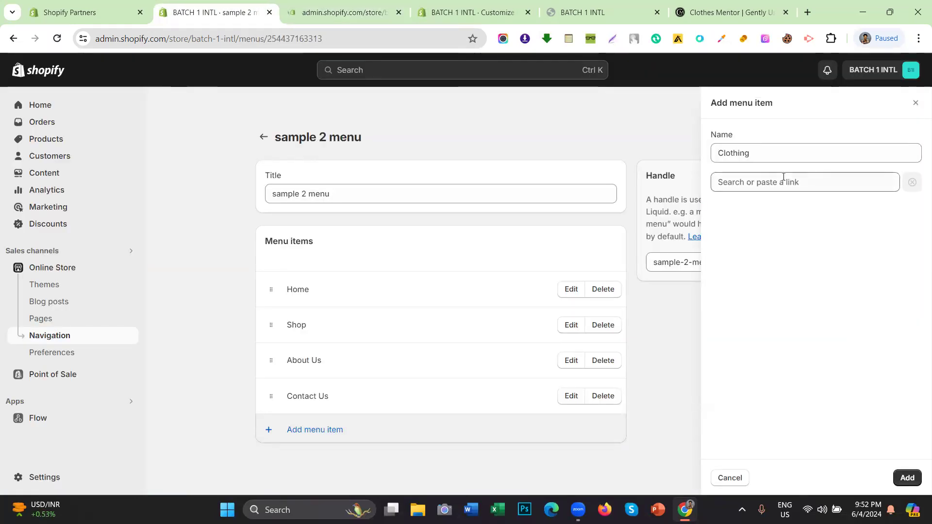
Step: Finish the Clothing item with a # link and add it to the menu
click(754, 153)
double_click(753, 153)
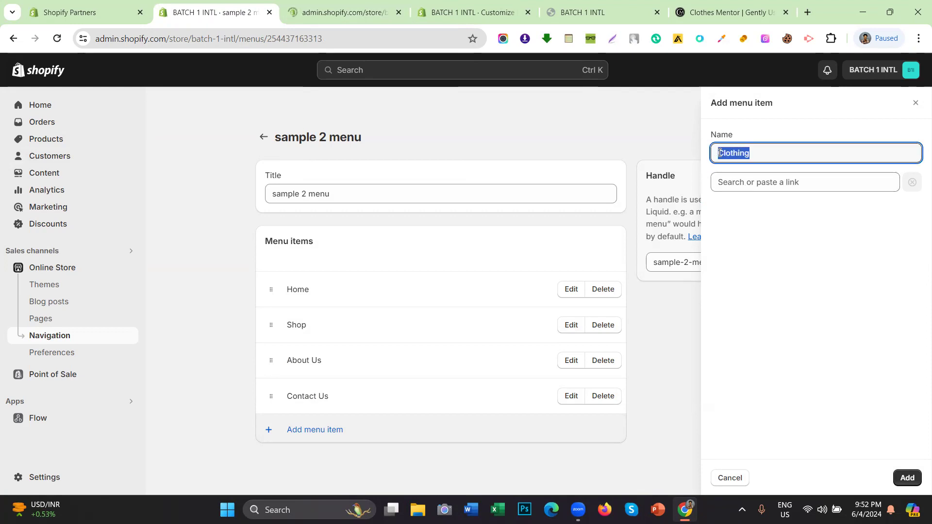
click(363, 4)
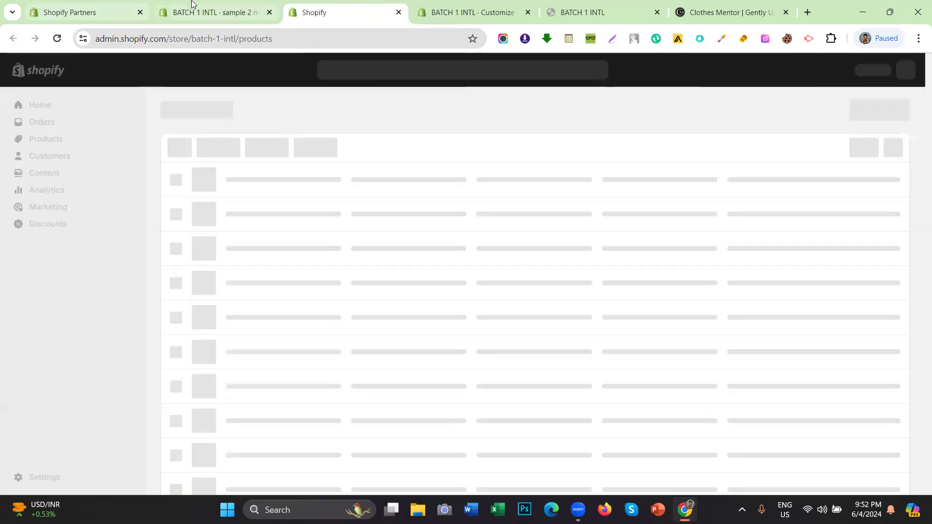
click(193, 4)
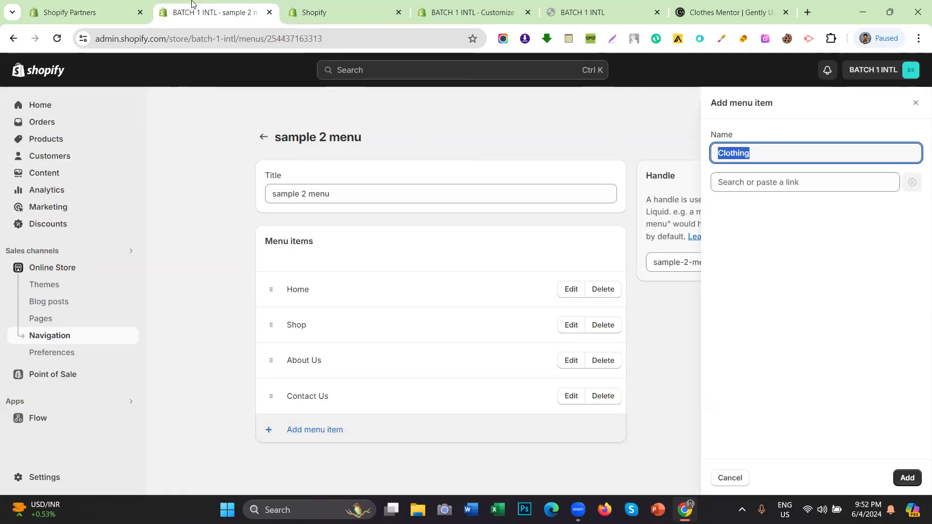
click(752, 141)
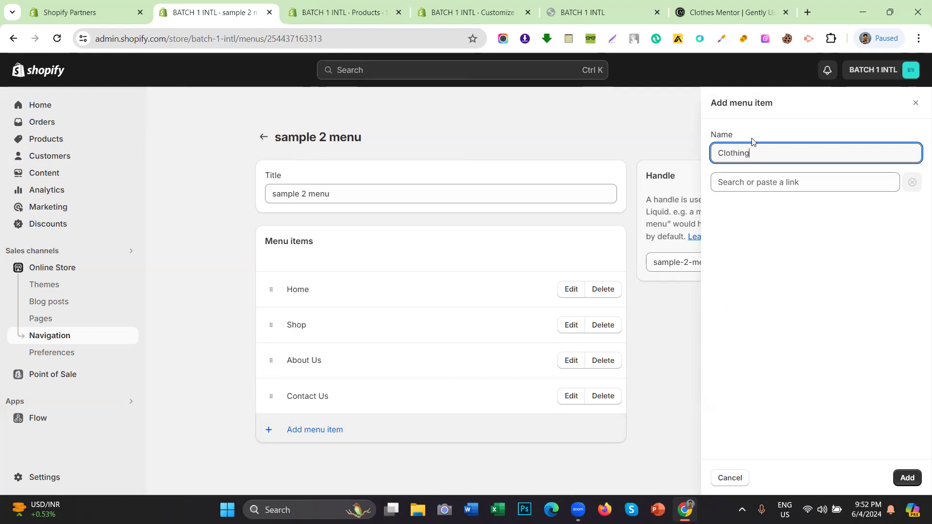
click(728, 182)
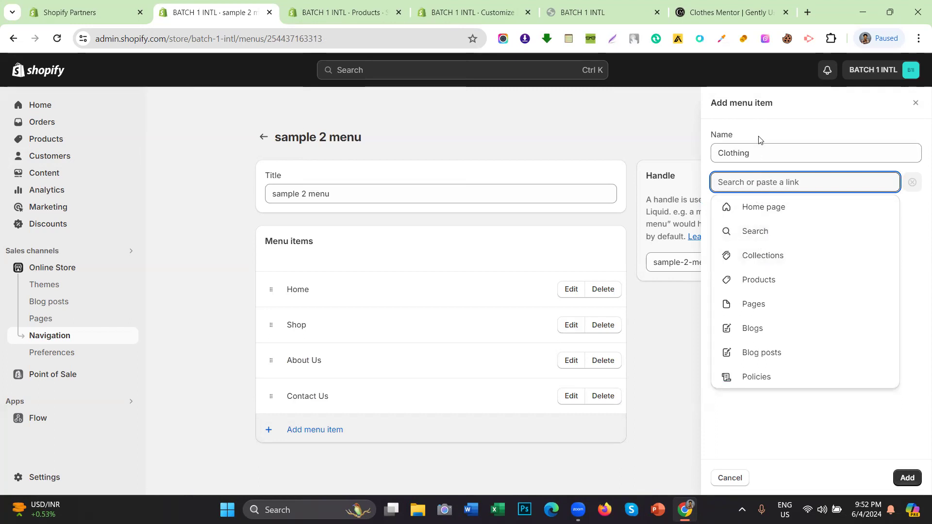
click(762, 152)
drag(759, 153, 714, 158)
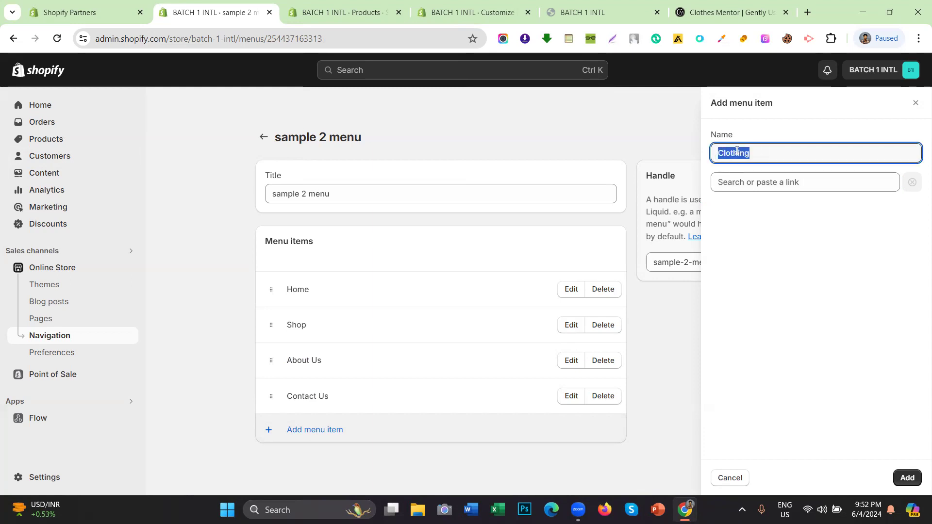
click(754, 183)
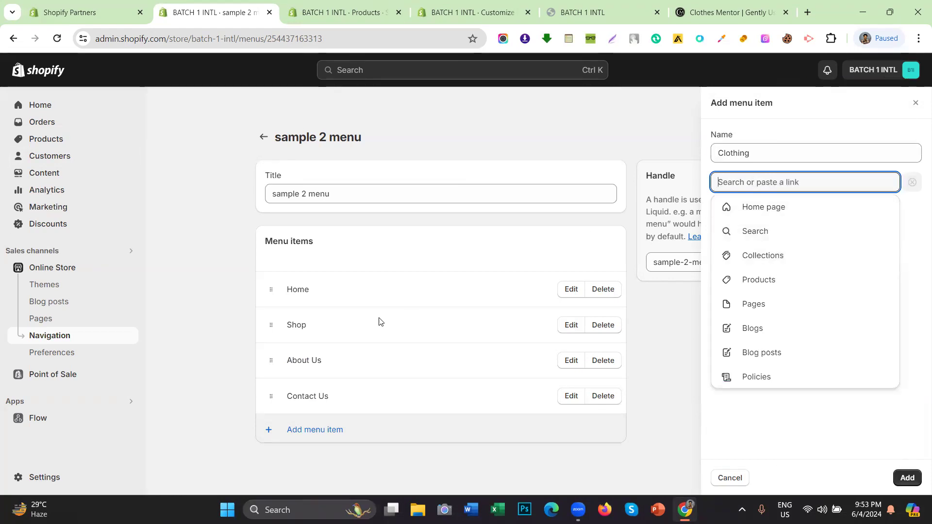
text(#)
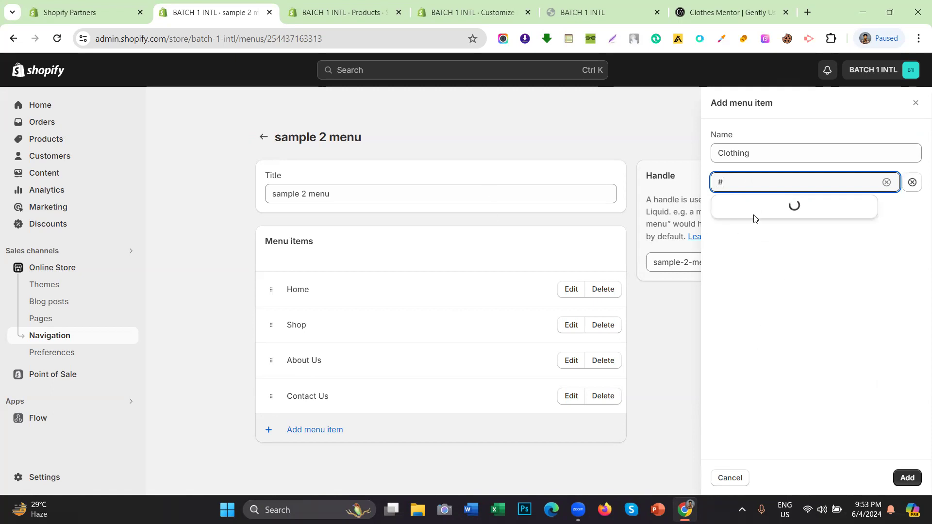
click(744, 208)
click(907, 478)
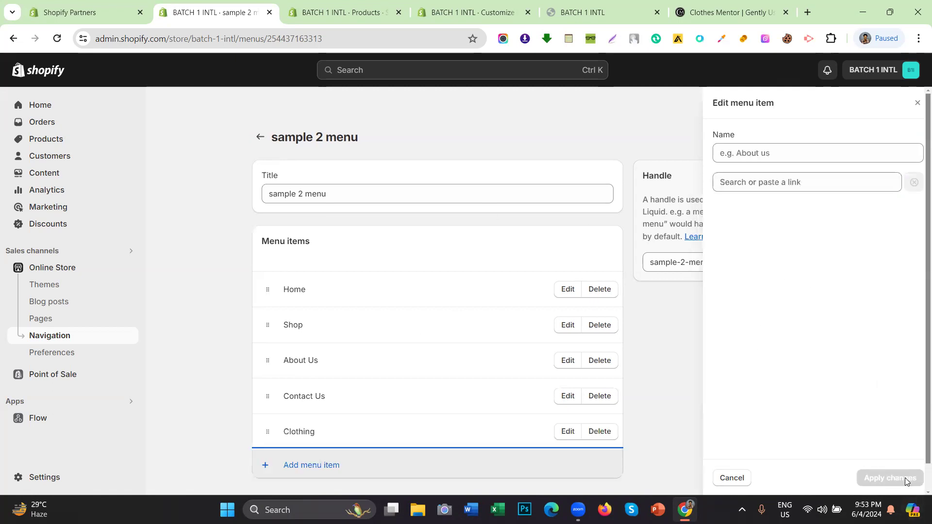
Step: Add a top-level Watch item linked to # right after Clothing
scroll(418, 408, down, 1)
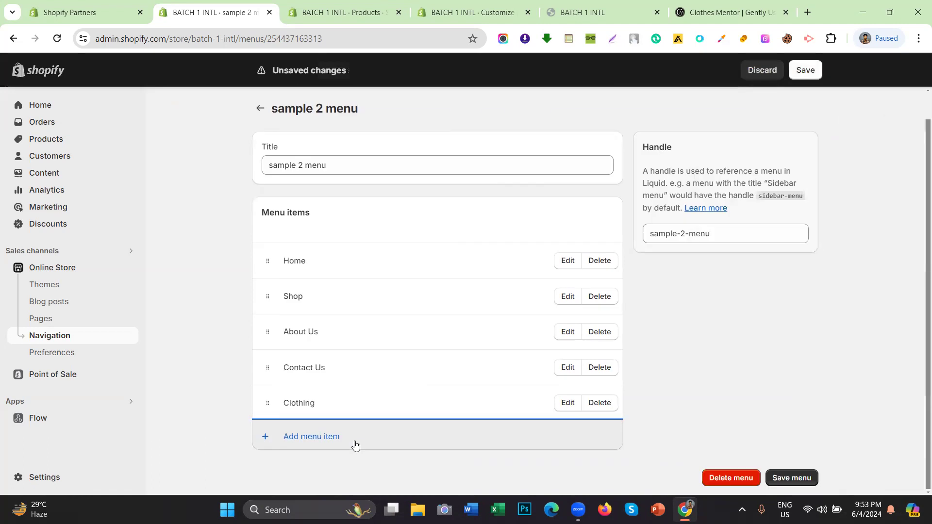
click(354, 440)
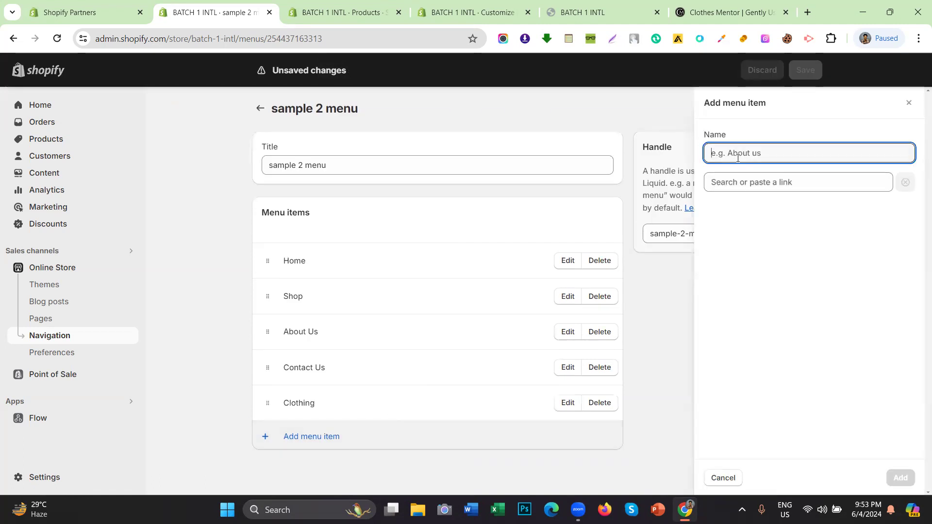
text(Watch)
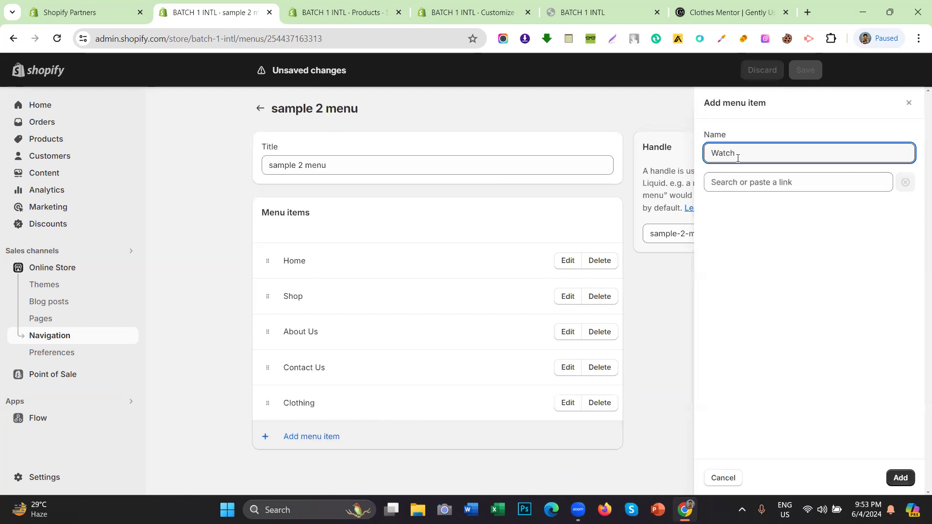
click(736, 184)
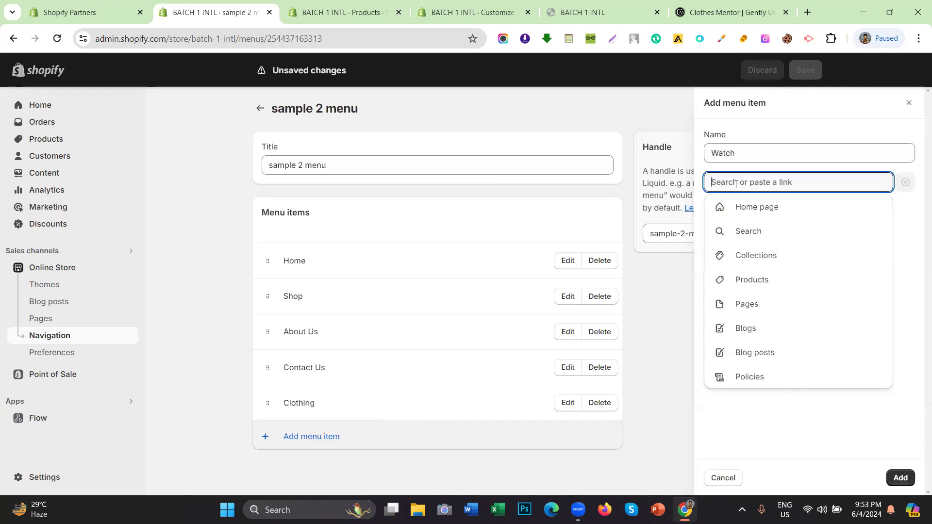
text(#)
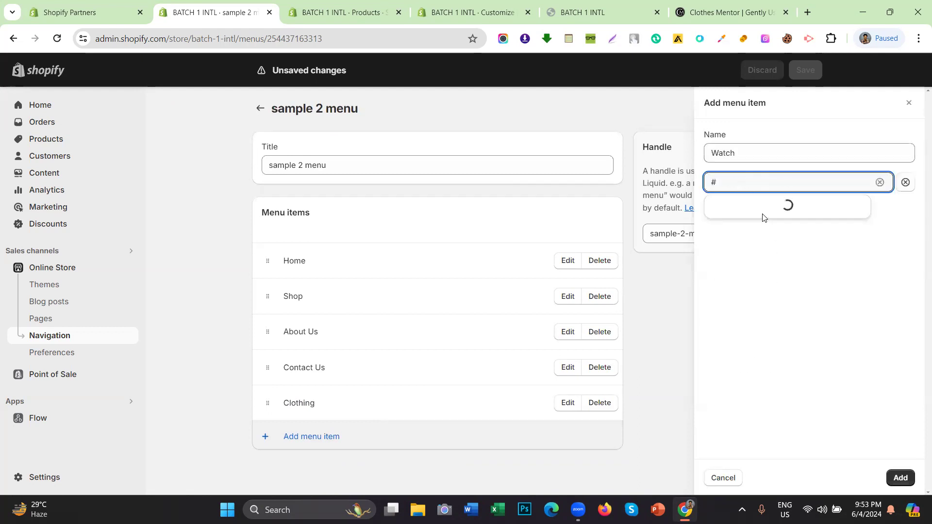
click(762, 208)
click(901, 478)
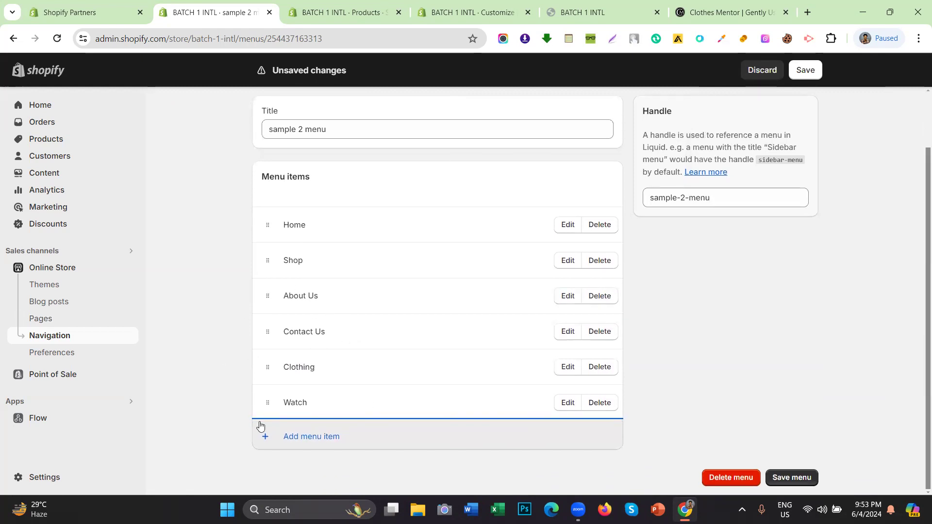
Step: Drag Watch and Clothing under Shop, order Clothing before Watch, and save the menu
drag(261, 404, 294, 322)
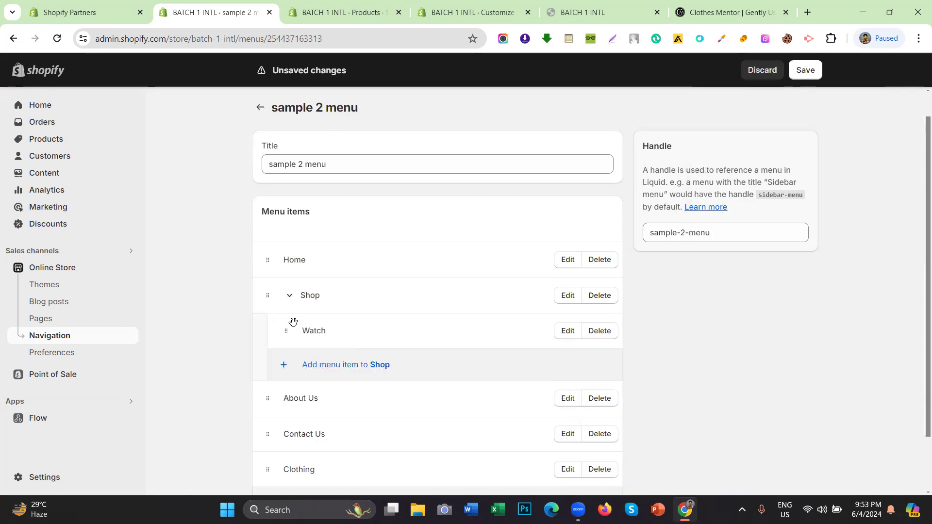
scroll(293, 369, down, 2)
drag(270, 407, 298, 325)
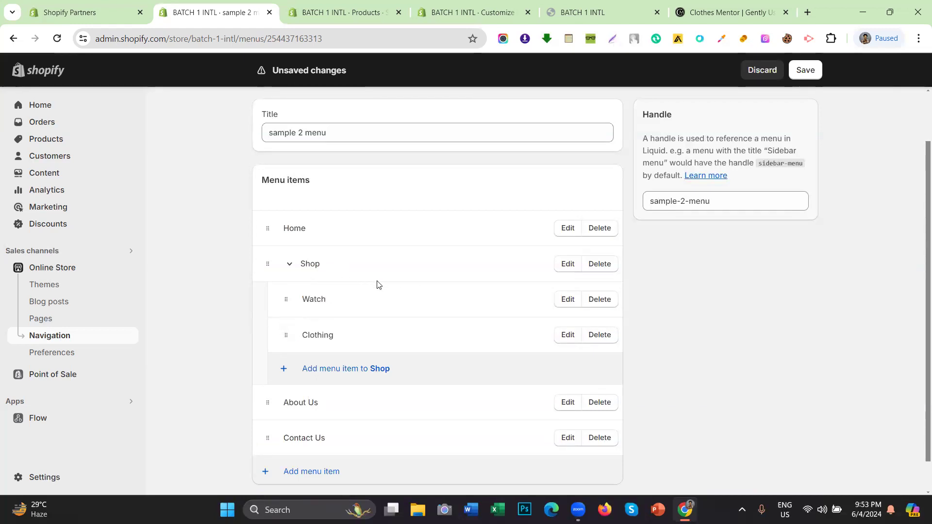
scroll(409, 284, down, 1)
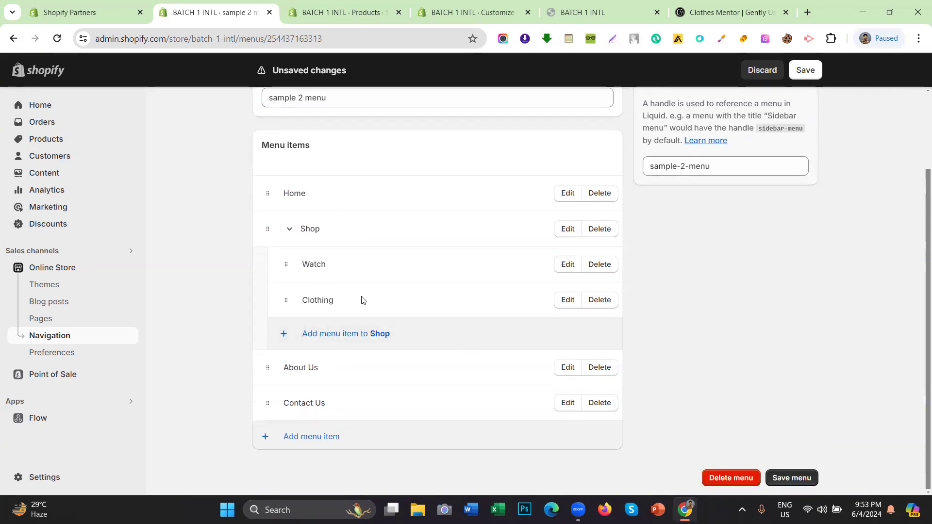
drag(280, 266, 280, 354)
scroll(335, 286, down, 1)
click(808, 77)
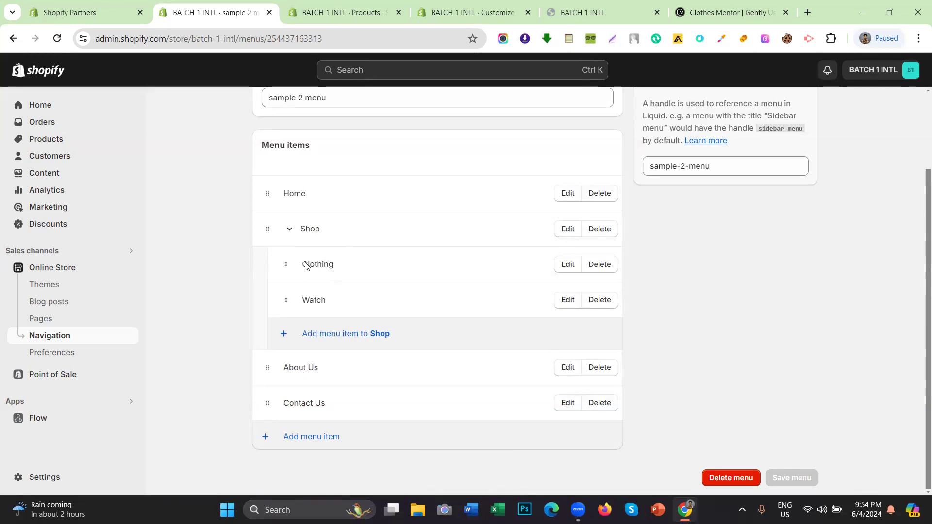
Step: Add a Man's Clothing collection link and nest it under Clothing
click(343, 329)
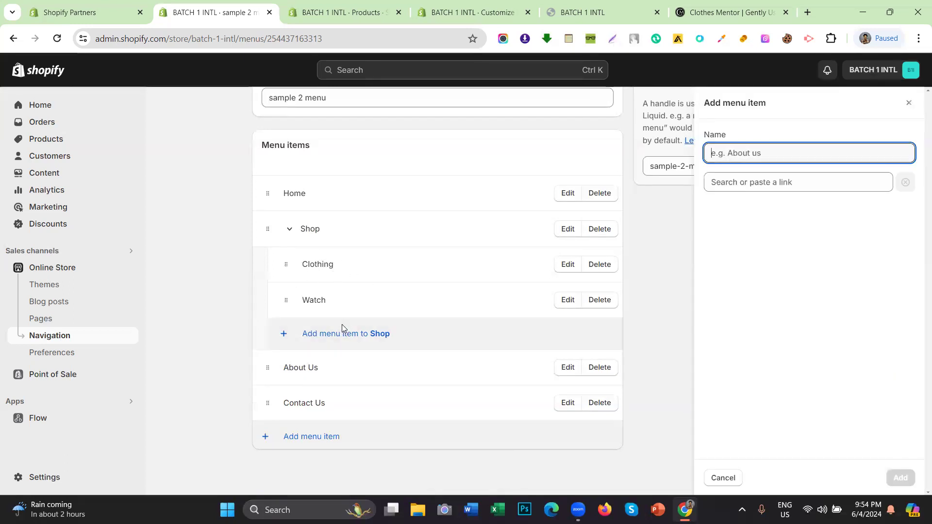
click(735, 187)
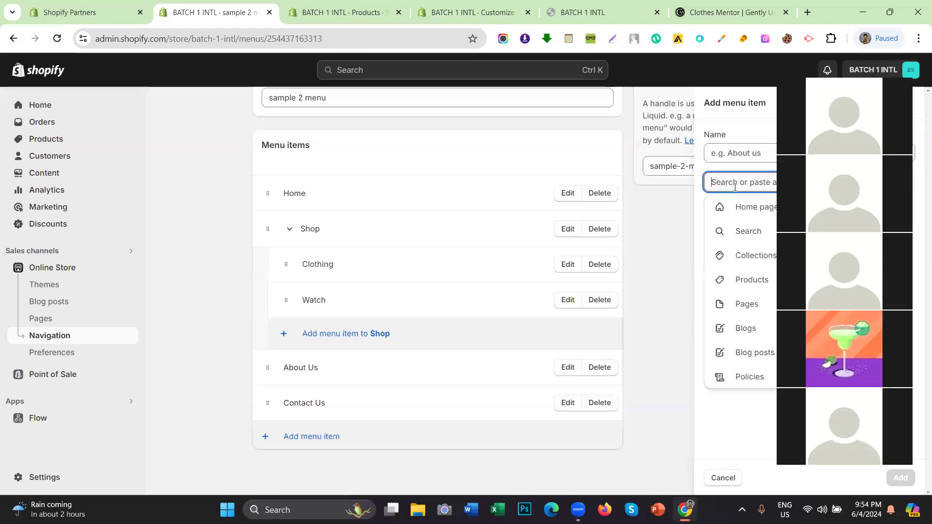
click(737, 257)
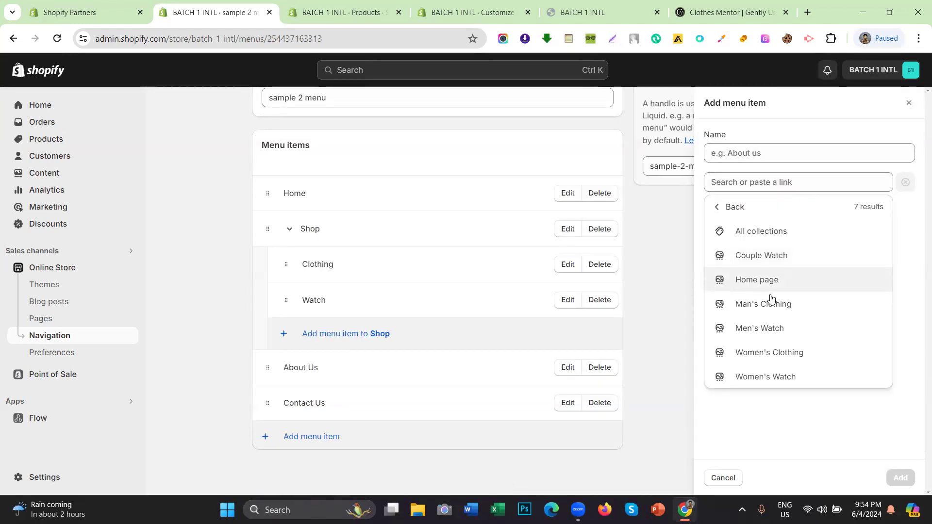
click(750, 312)
click(901, 478)
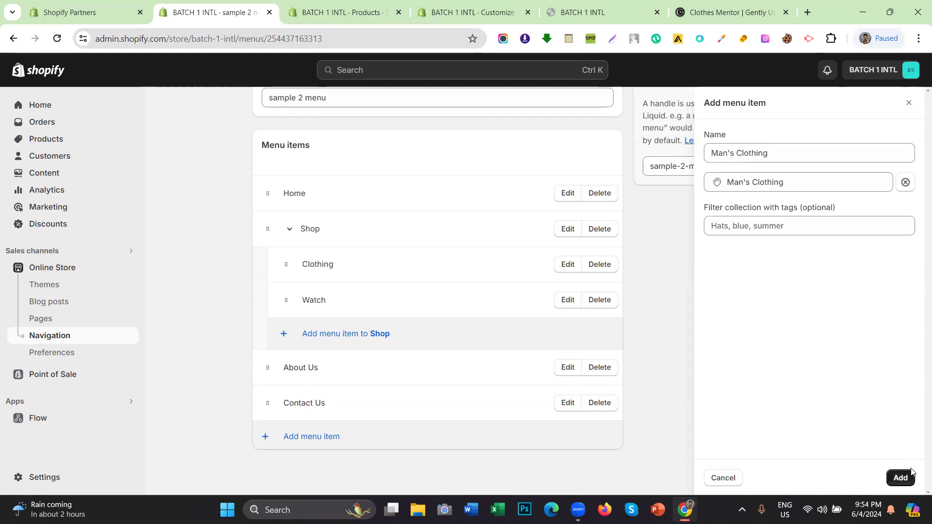
drag(286, 335, 335, 318)
Step: Add a Women's Clothing collection link inside Clothing, then collapse Clothing
click(342, 332)
click(752, 184)
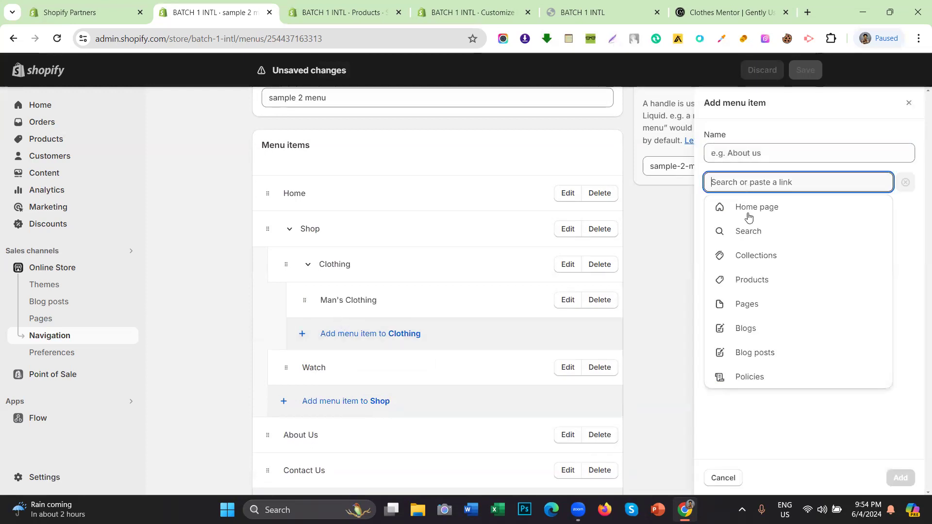
click(751, 254)
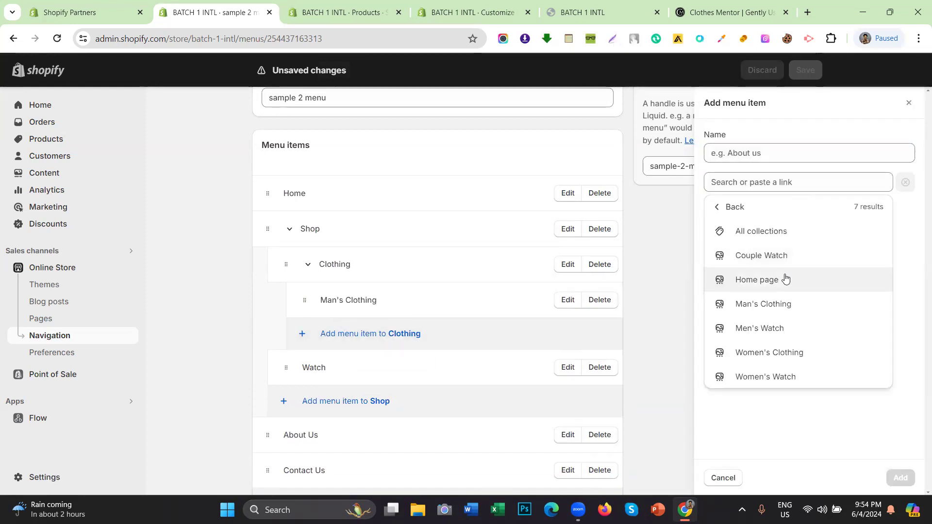
click(770, 353)
click(897, 480)
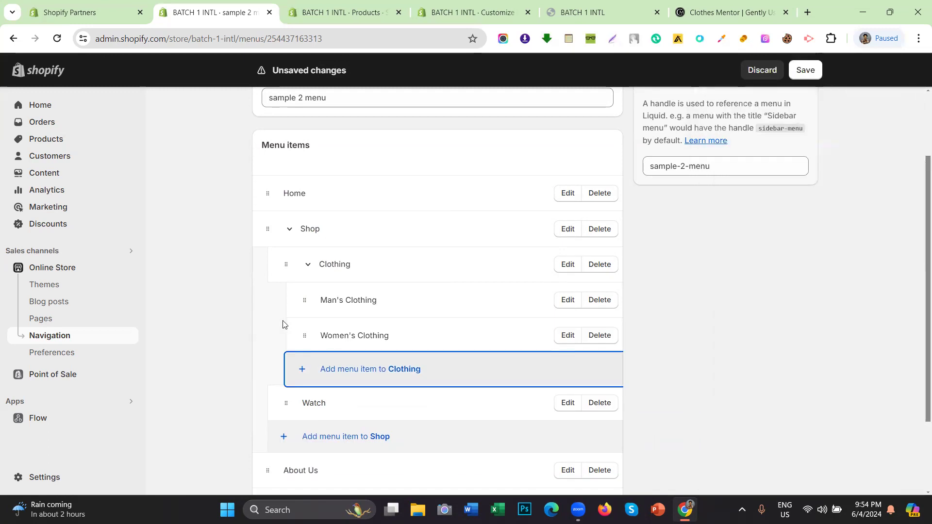
scroll(294, 294, down, 1)
click(308, 206)
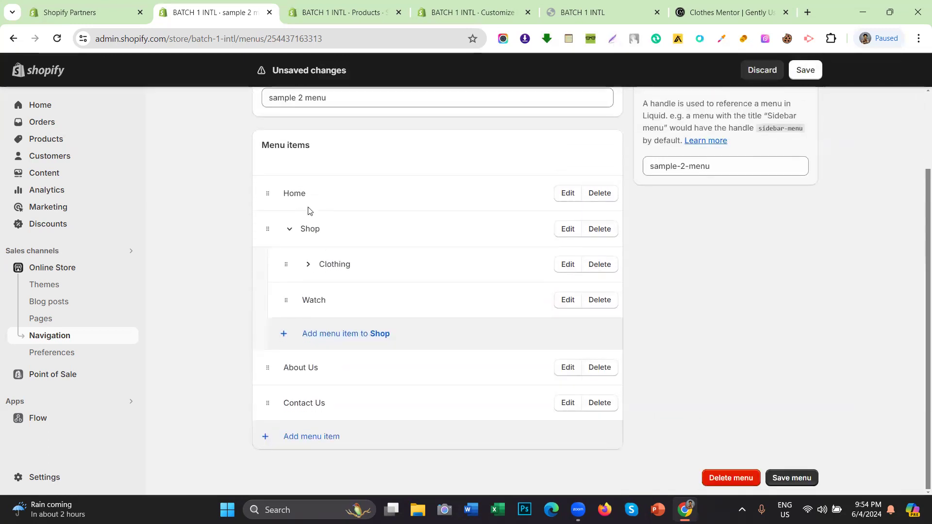
click(337, 335)
click(725, 185)
click(736, 249)
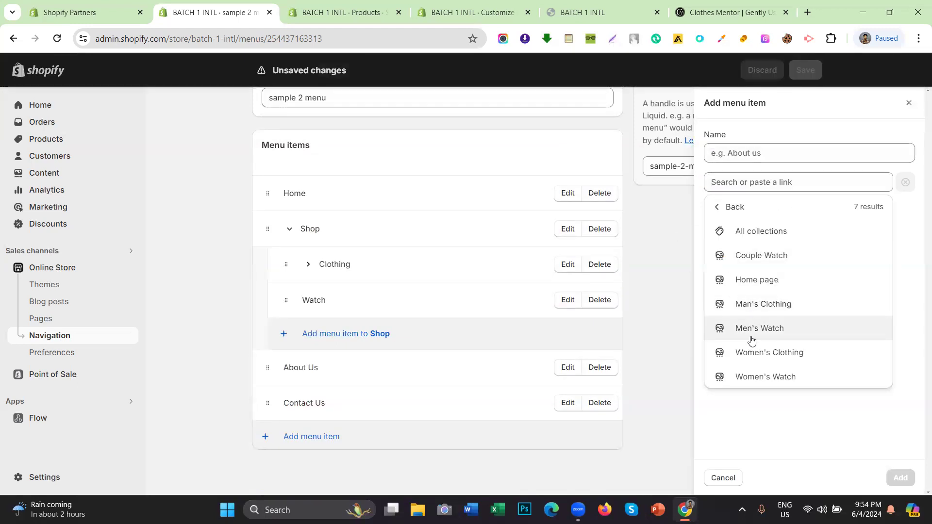
click(753, 328)
click(901, 478)
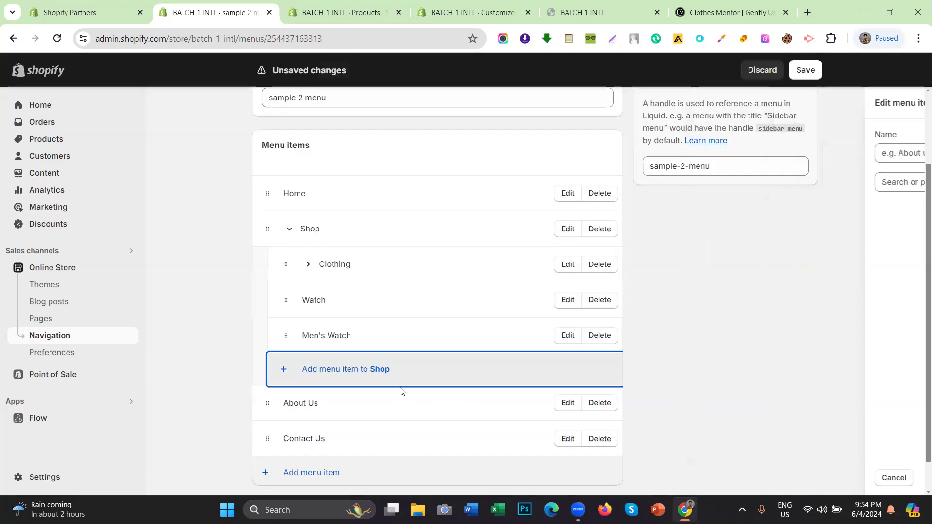
click(350, 369)
click(758, 183)
click(766, 254)
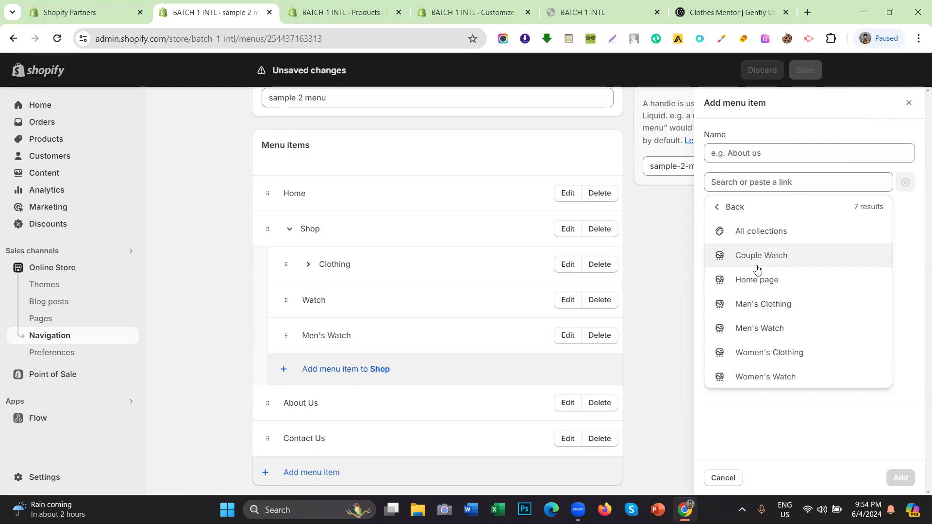
click(772, 377)
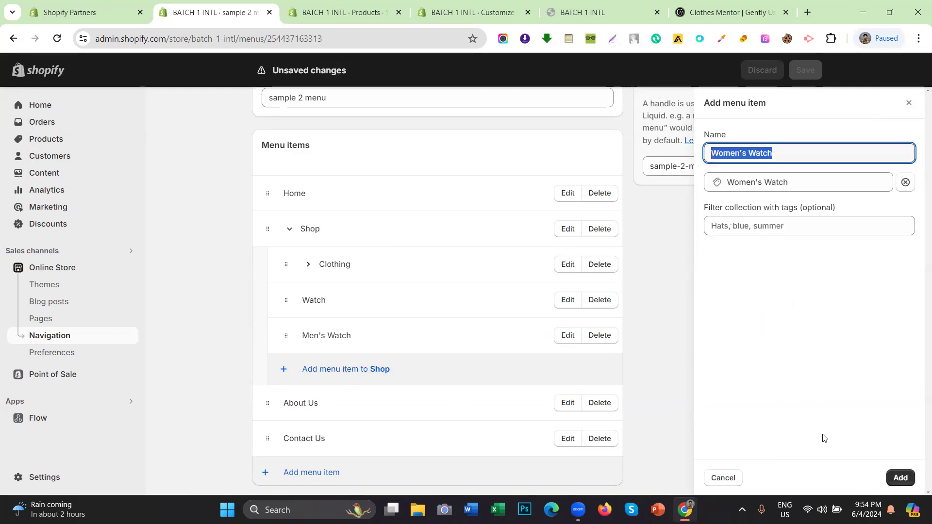
click(901, 477)
Step: Add a Couple Watch collection link under Shop and save the menu
click(445, 404)
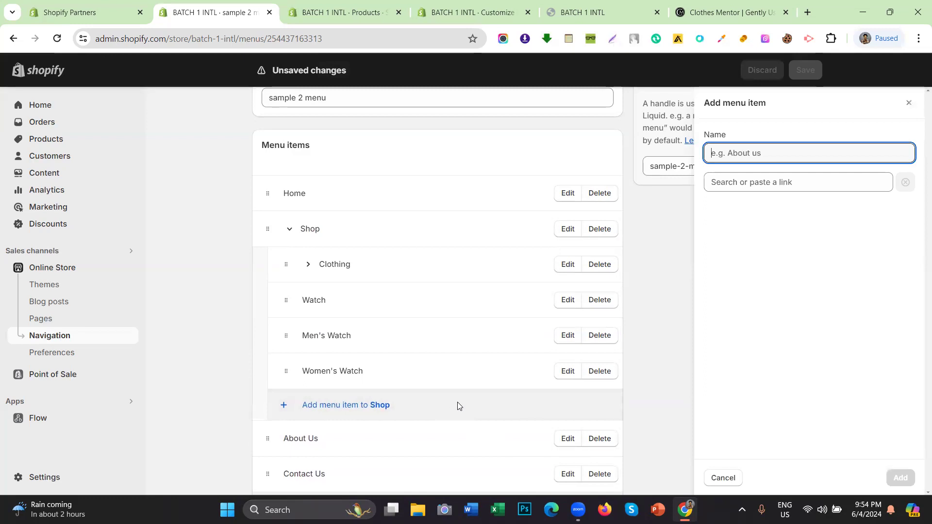
click(768, 187)
click(748, 254)
click(759, 254)
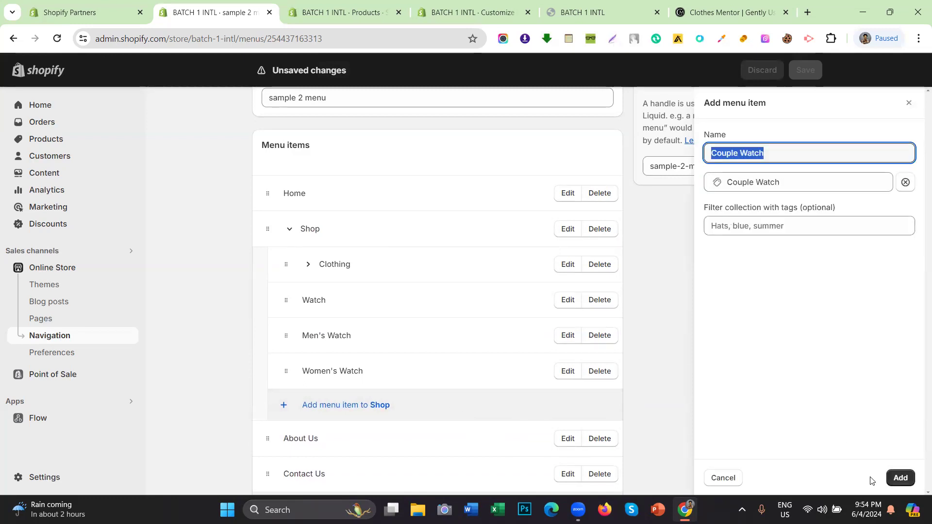
click(899, 478)
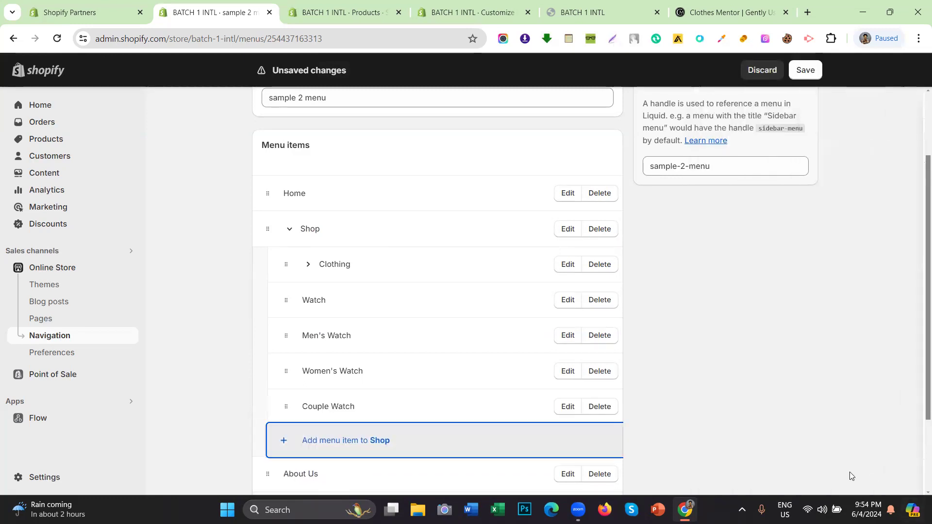
click(805, 70)
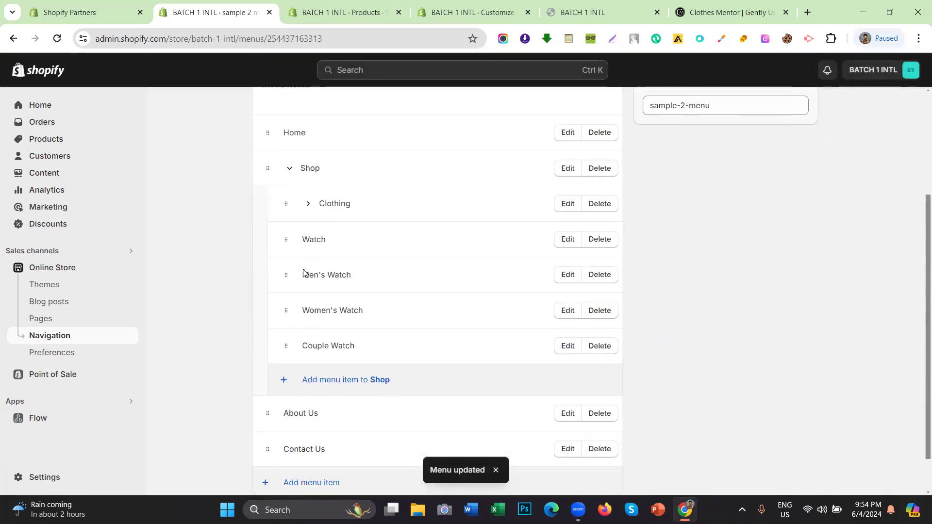
scroll(305, 287, down, 1)
drag(293, 276, 346, 261)
drag(289, 341, 300, 306)
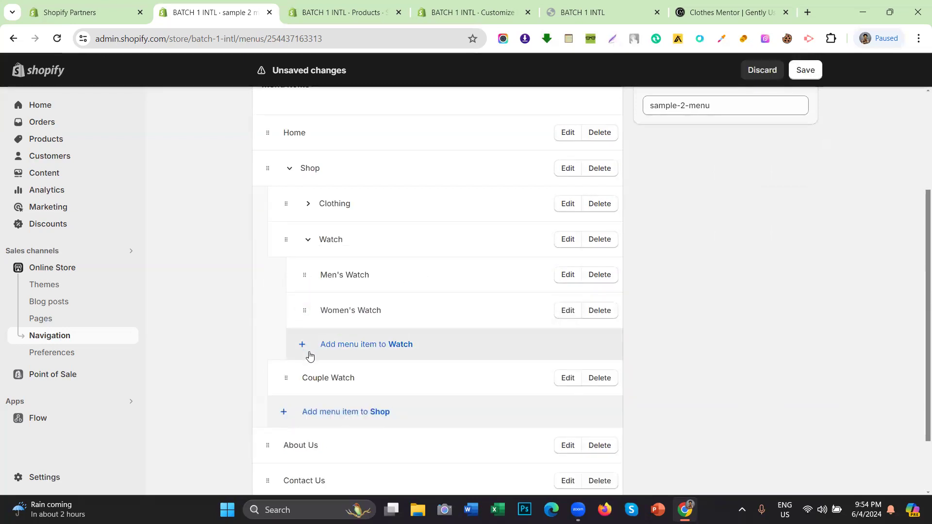
drag(286, 376, 309, 343)
click(806, 70)
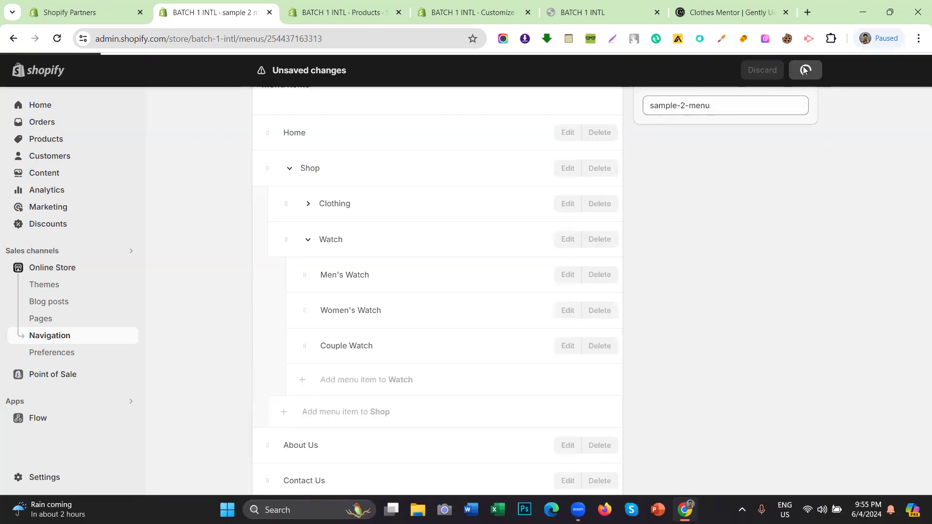
Step: Collapse and re-expand Shop, then adjust the position of its nested items
click(308, 240)
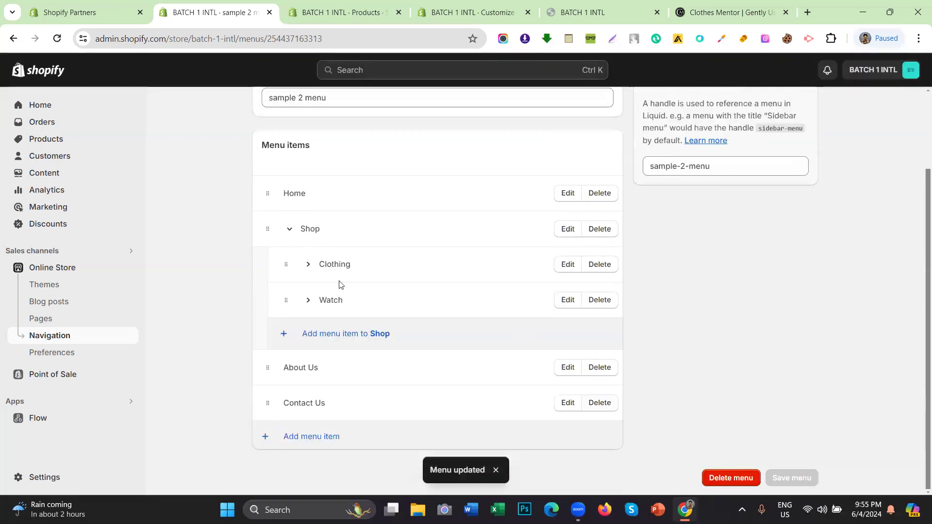
click(292, 230)
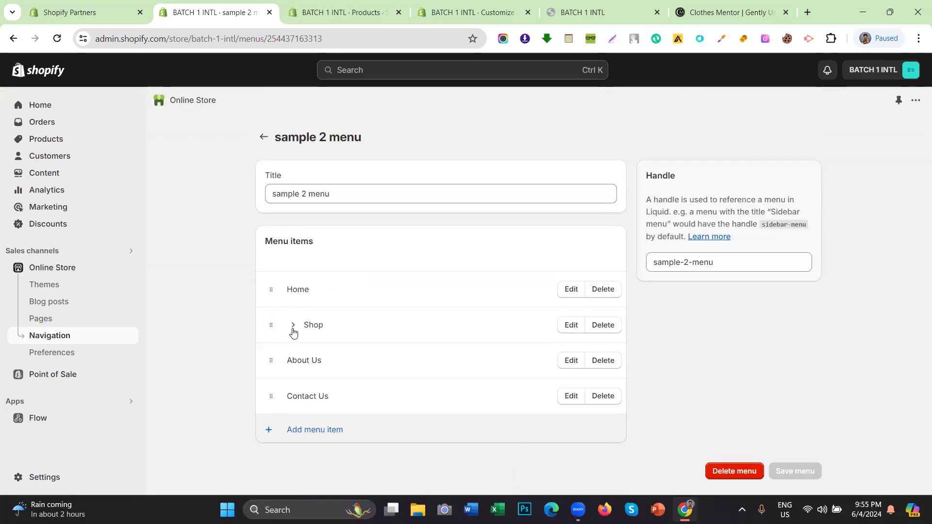
click(293, 326)
scroll(330, 306, down, 2)
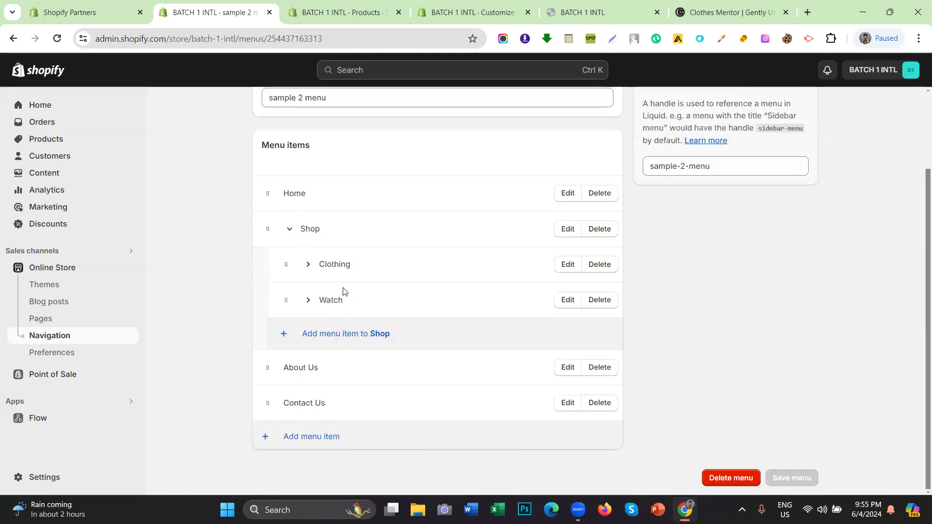
drag(359, 264, 310, 262)
drag(351, 302, 309, 301)
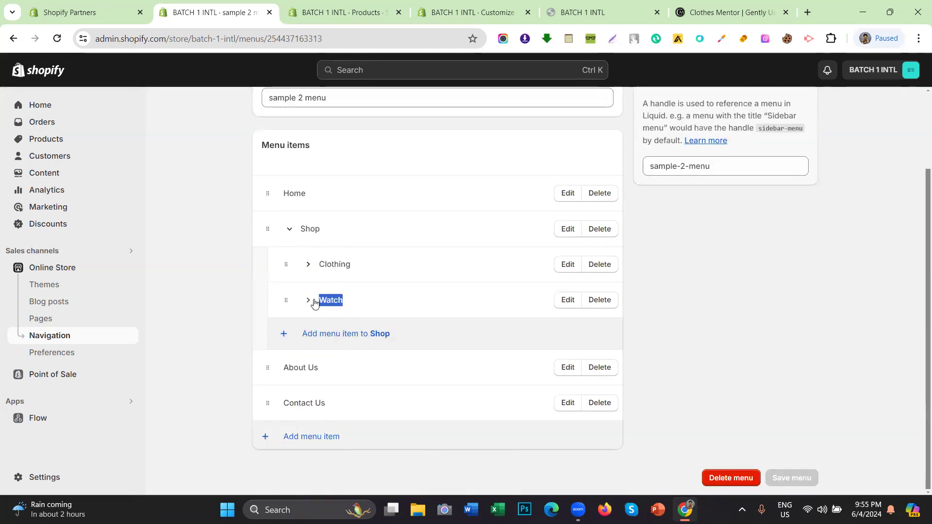
Step: Expand Clothing under Shop to review its nested sub-items, then collapse it
click(267, 270)
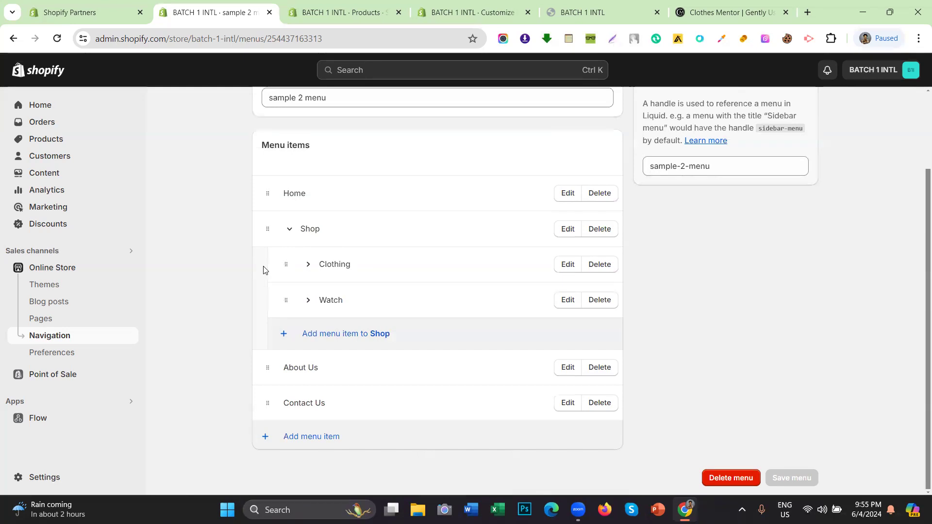
click(308, 265)
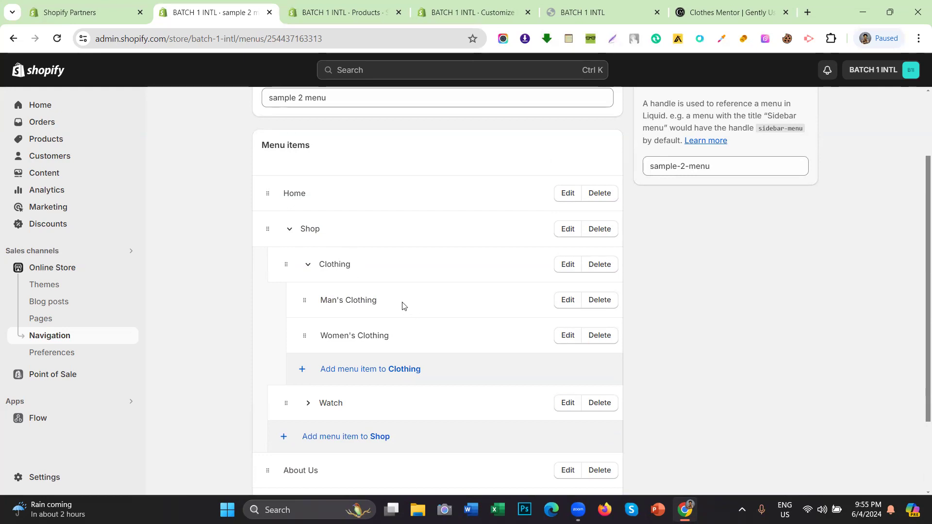
drag(402, 306, 324, 303)
drag(399, 343, 325, 332)
click(308, 265)
Step: Expand Watch under Shop to review its nested sub-items, then collapse it
click(307, 300)
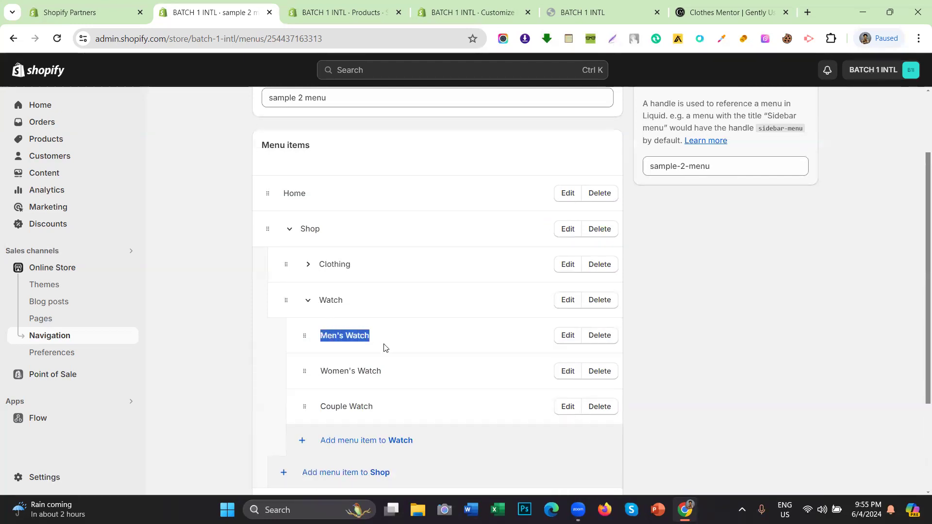
drag(392, 374, 307, 372)
drag(381, 408, 311, 409)
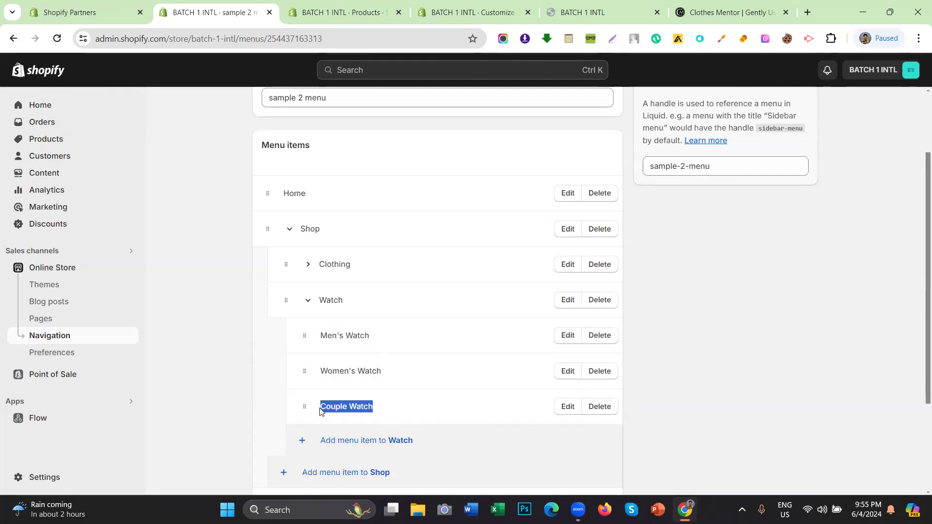
click(308, 301)
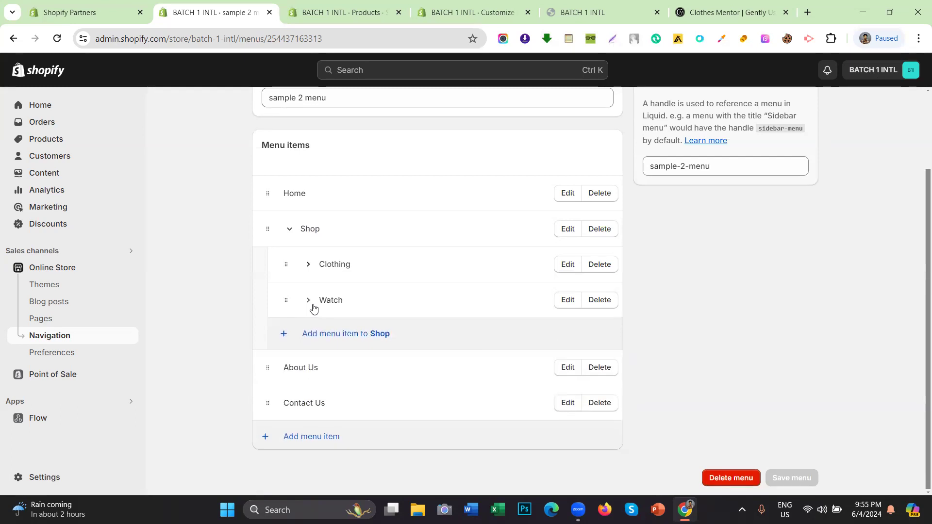
Step: Re-check the Clothing sub-items under Shop and collapse Clothing again
click(307, 265)
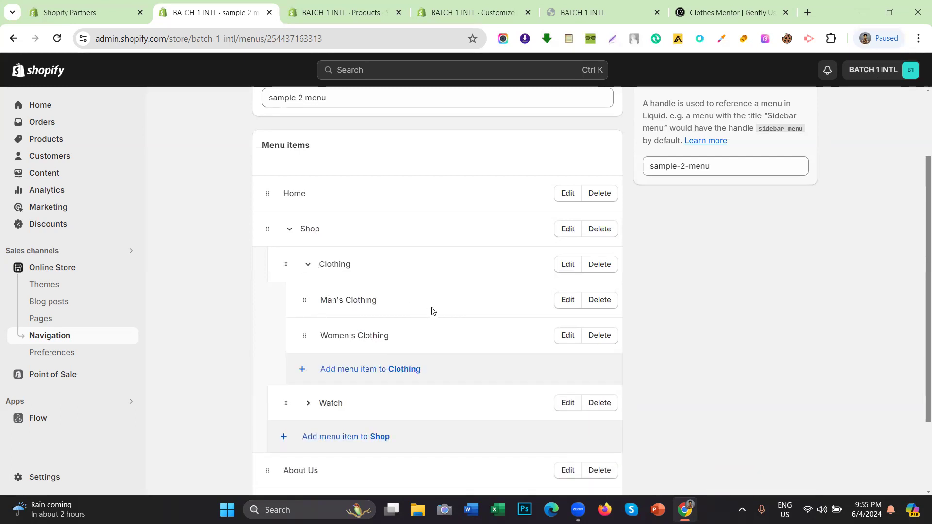
drag(303, 337, 387, 332)
drag(305, 336, 353, 334)
click(309, 266)
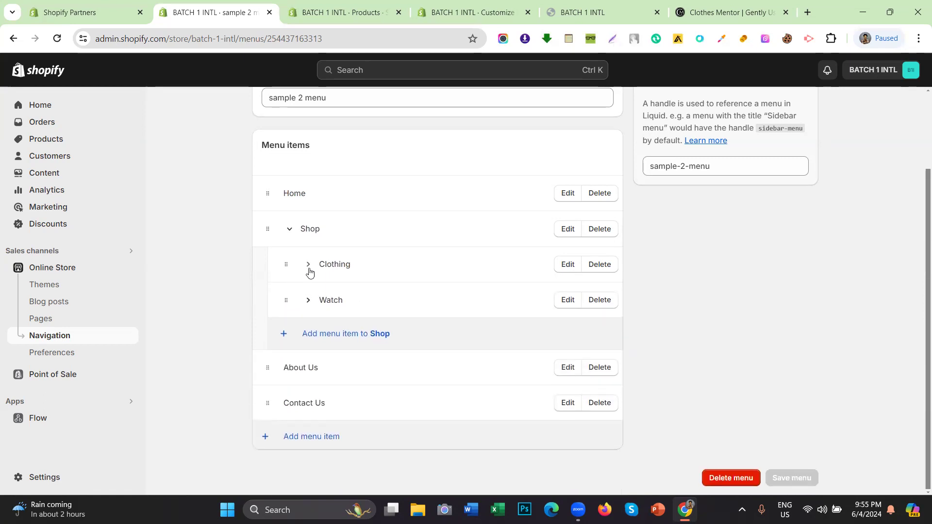
Step: Scroll the sample 2 menu and move to the store's Products tab
scroll(403, 303, up, 2)
scroll(346, 285, down, 2)
scroll(345, 272, up, 2)
scroll(365, 302, down, 2)
scroll(364, 301, up, 2)
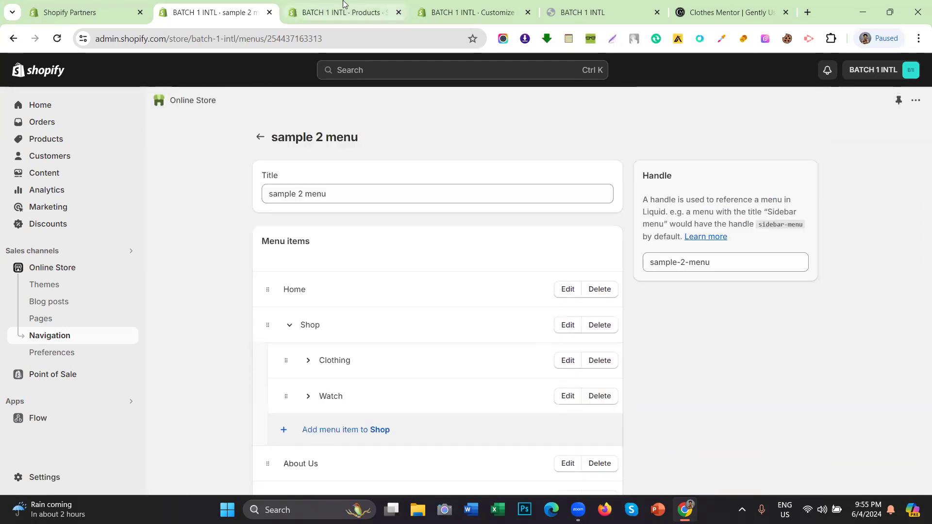
click(343, 10)
Step: Reload the theme editor so it picks up the new sample 2 menu
click(52, 374)
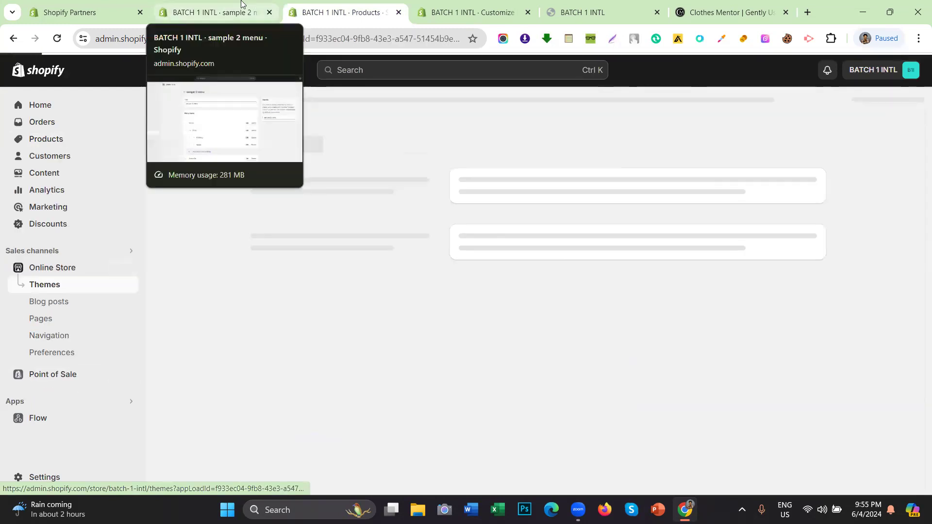
click(241, 3)
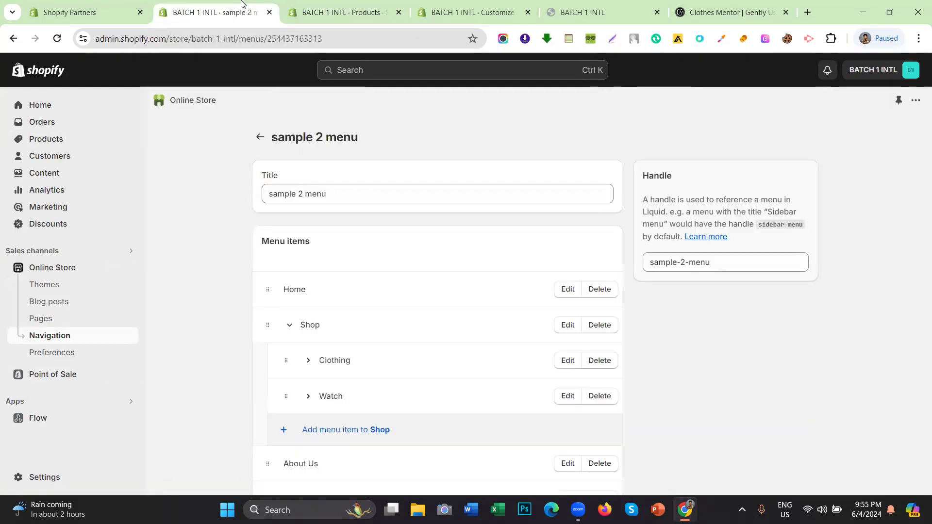
click(416, 9)
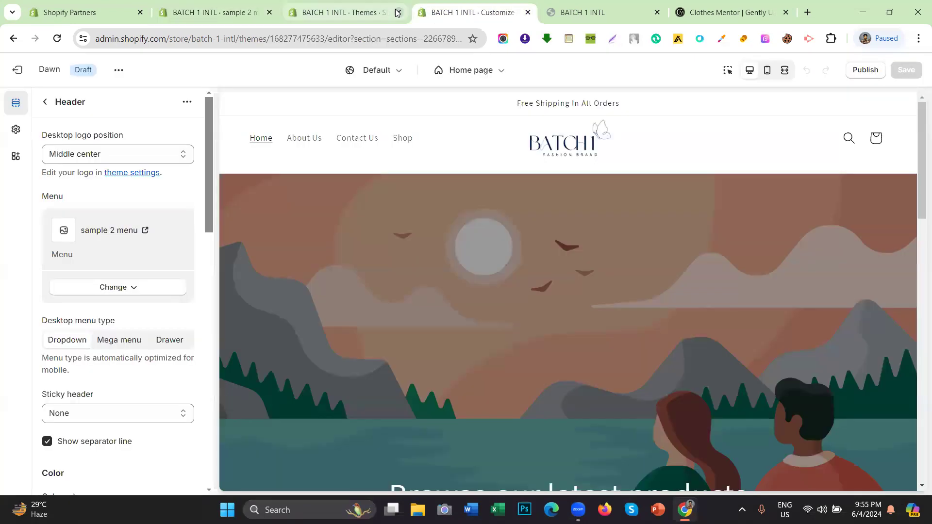
drag(335, 17, 219, 12)
click(475, 2)
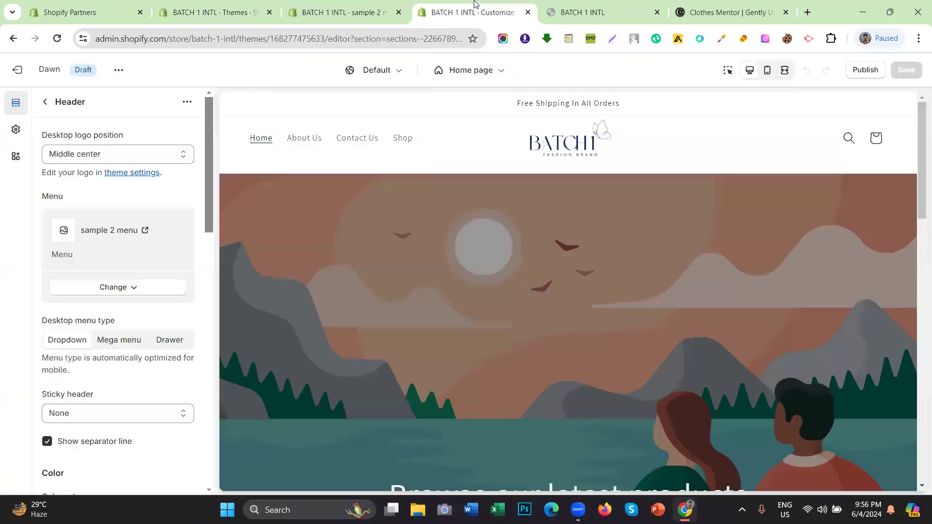
click(60, 40)
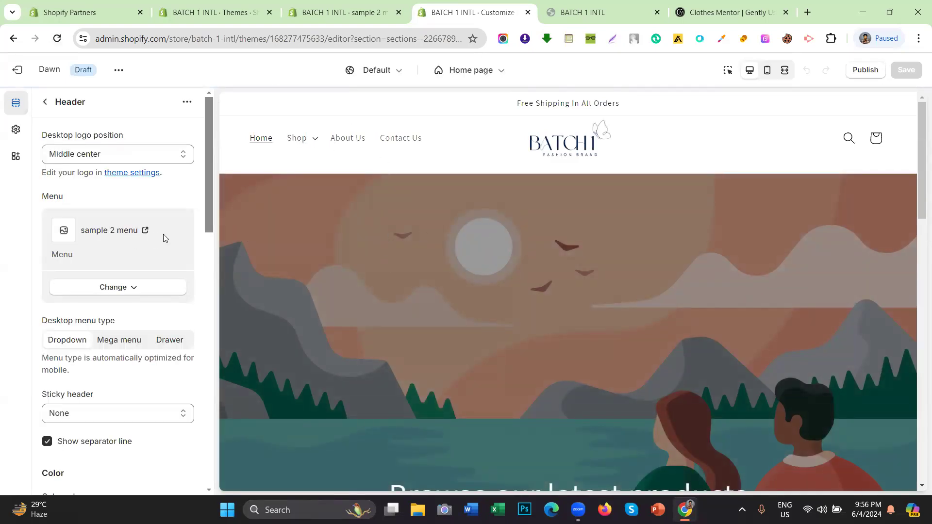
click(44, 101)
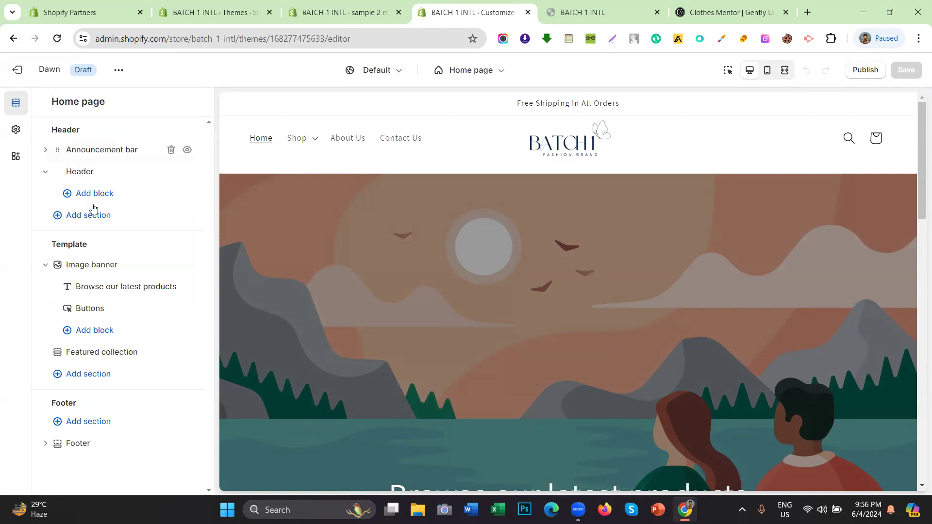
click(100, 173)
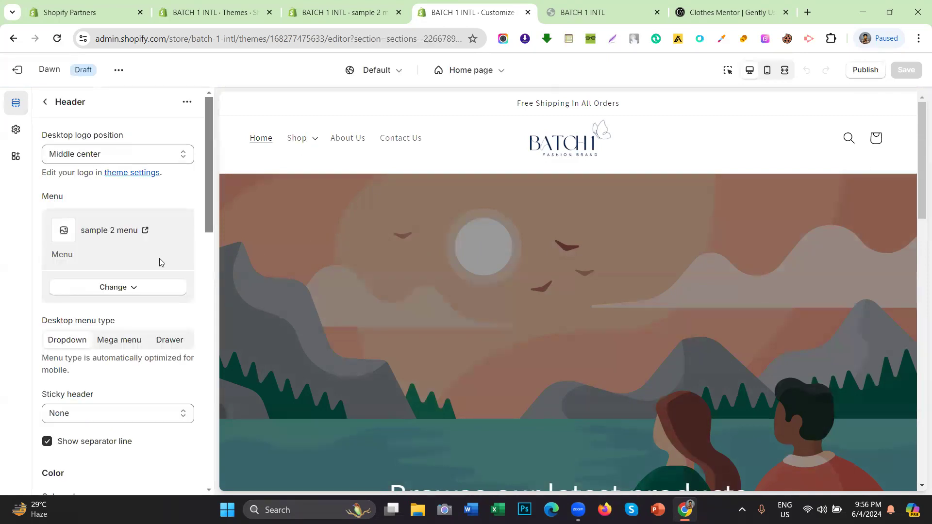
drag(122, 324, 79, 344)
click(28, 341)
click(108, 347)
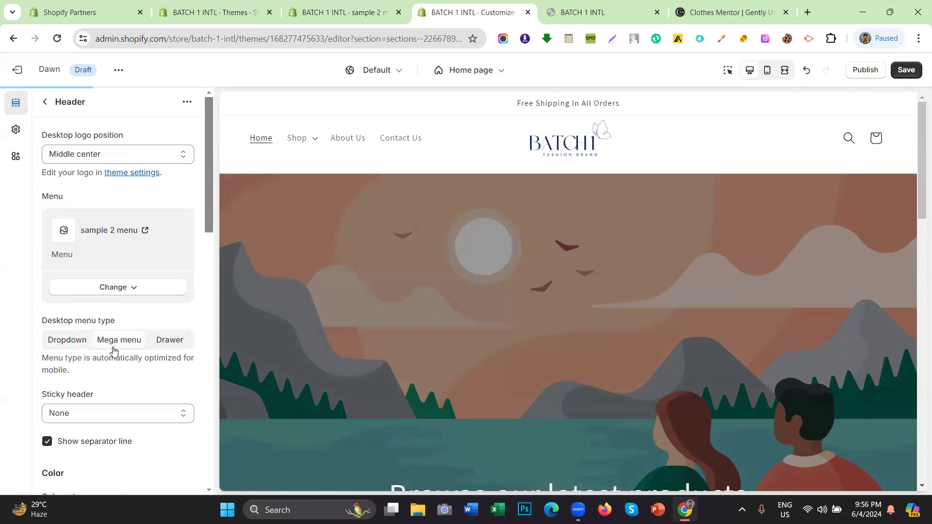
click(167, 350)
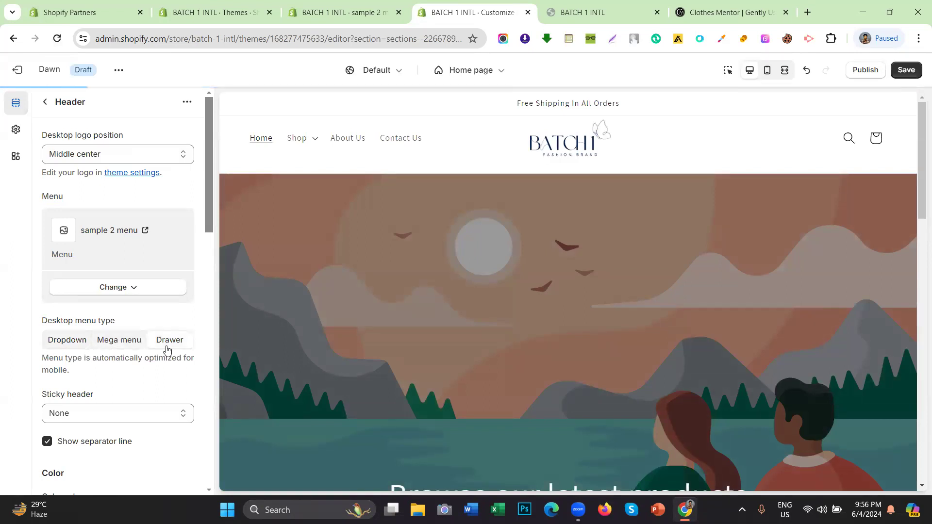
click(110, 349)
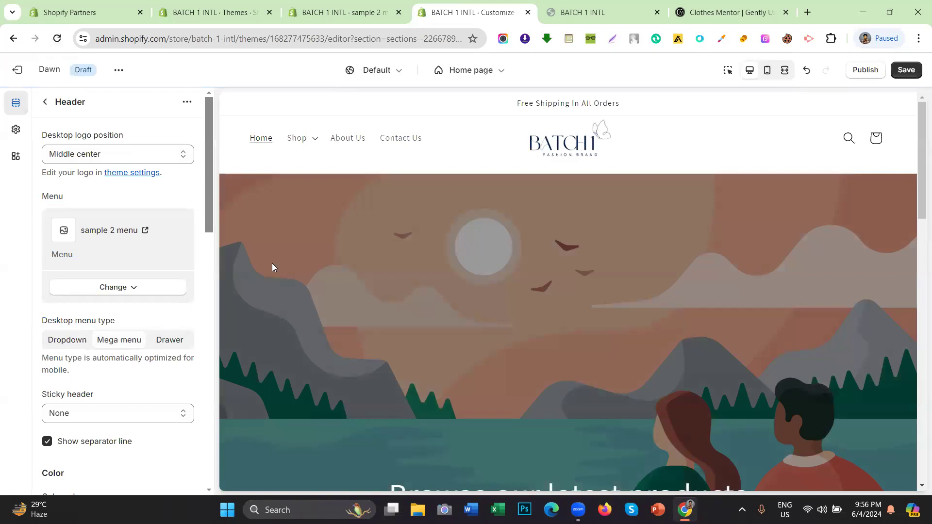
click(895, 76)
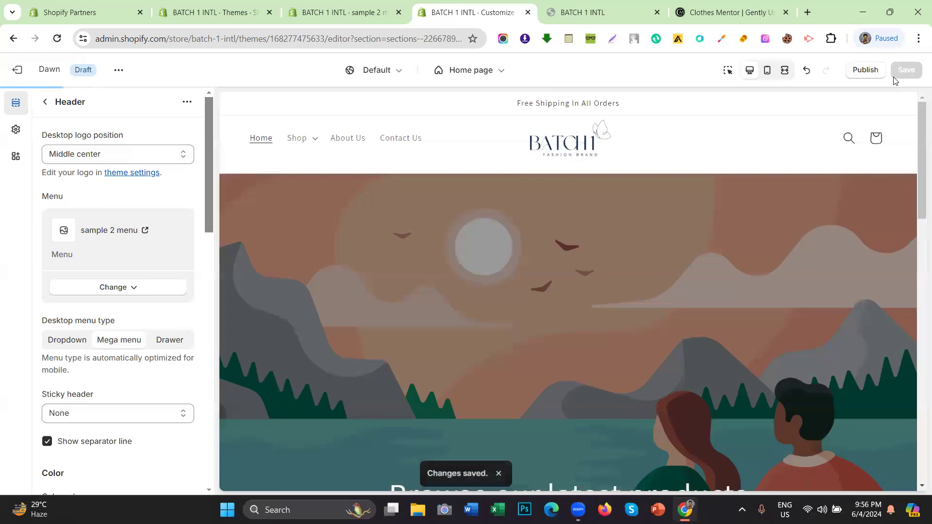
Step: Set the desktop logo position to Top center and save
click(172, 148)
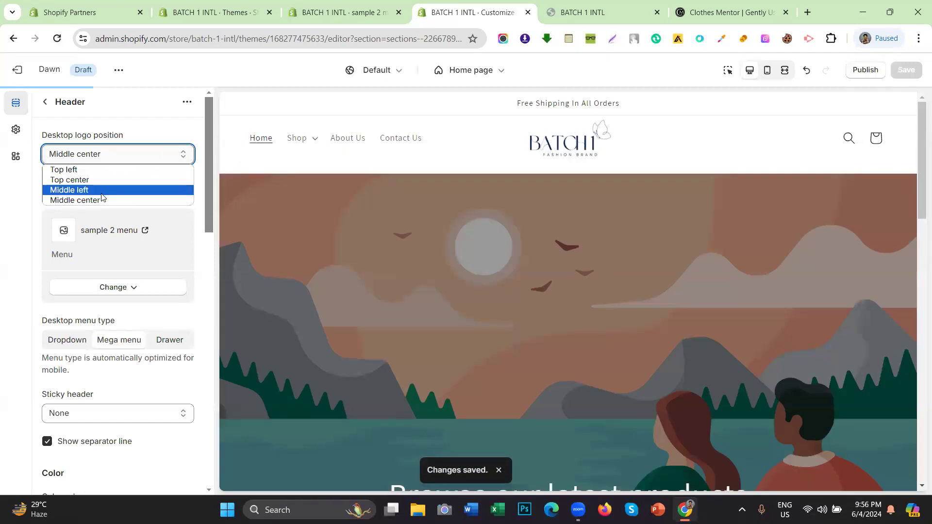
click(71, 181)
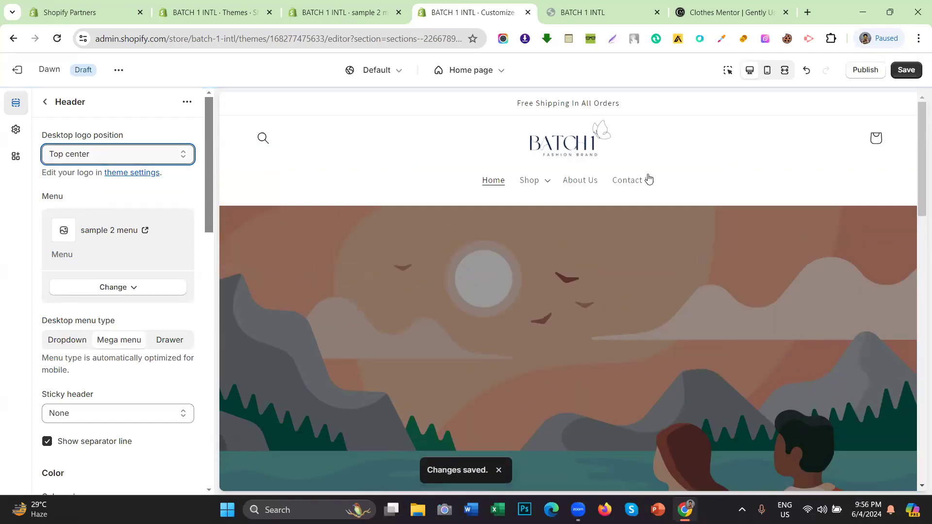
click(904, 70)
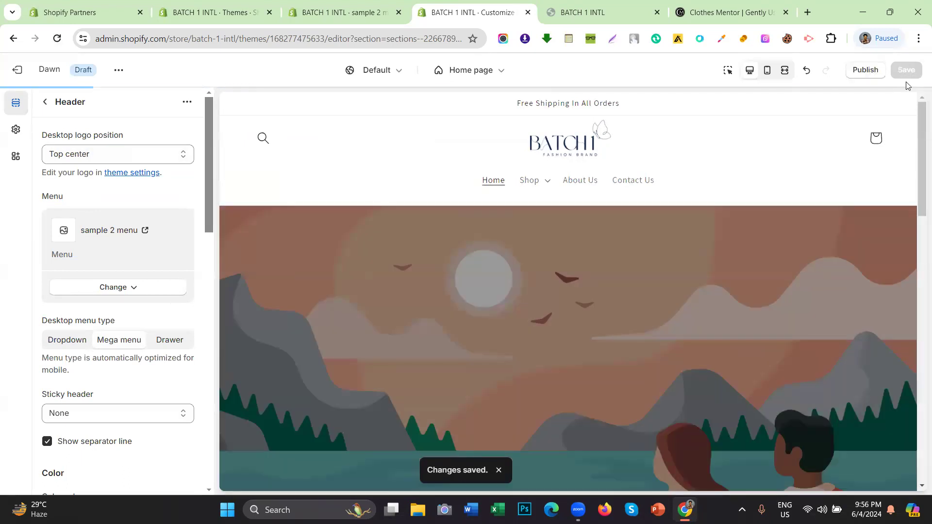
Step: Open the Shop mega menu in the preview and highlight its Clothing and Watch columns
click(545, 183)
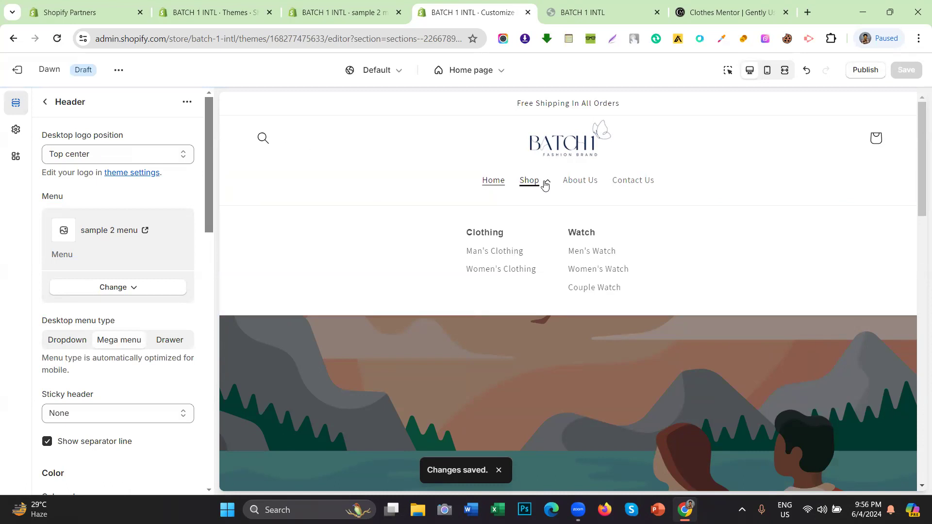
drag(434, 240, 503, 239)
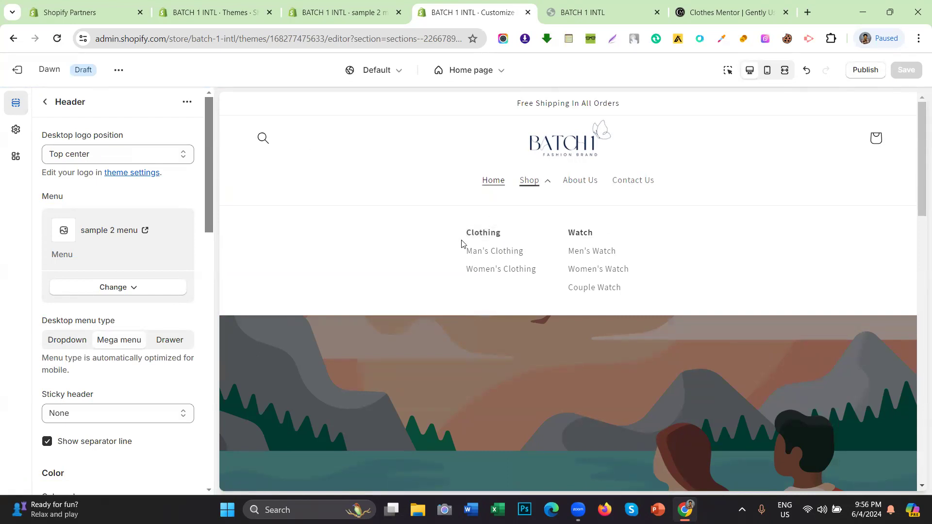
drag(468, 251, 554, 256)
drag(443, 273, 565, 278)
drag(648, 284, 519, 290)
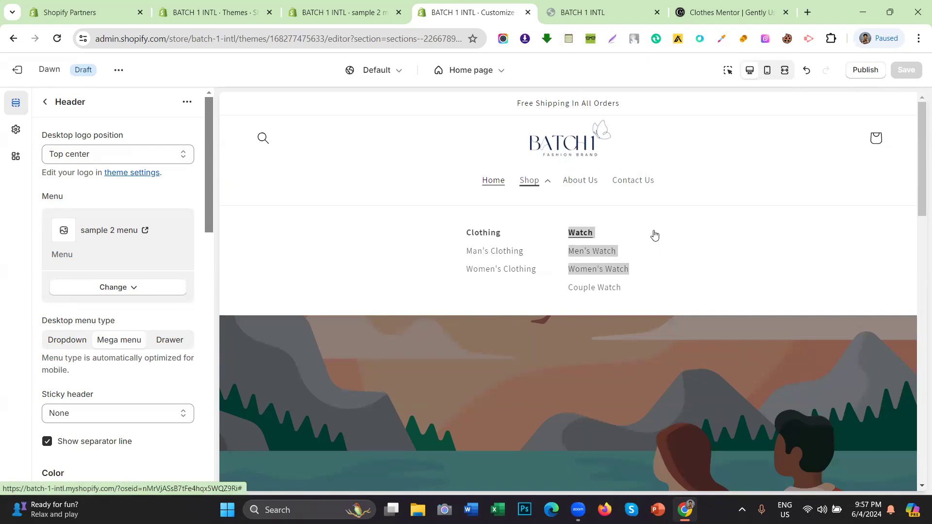
click(713, 2)
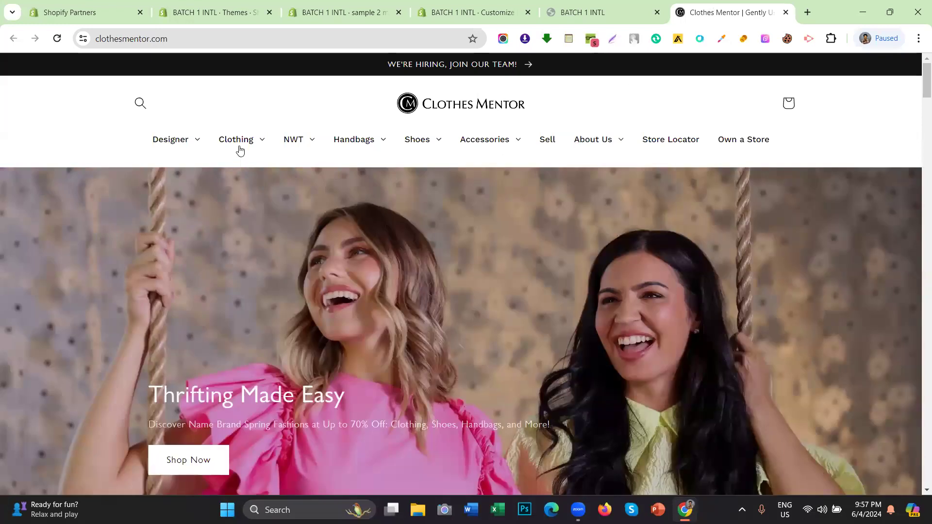
mouse_move(237, 142)
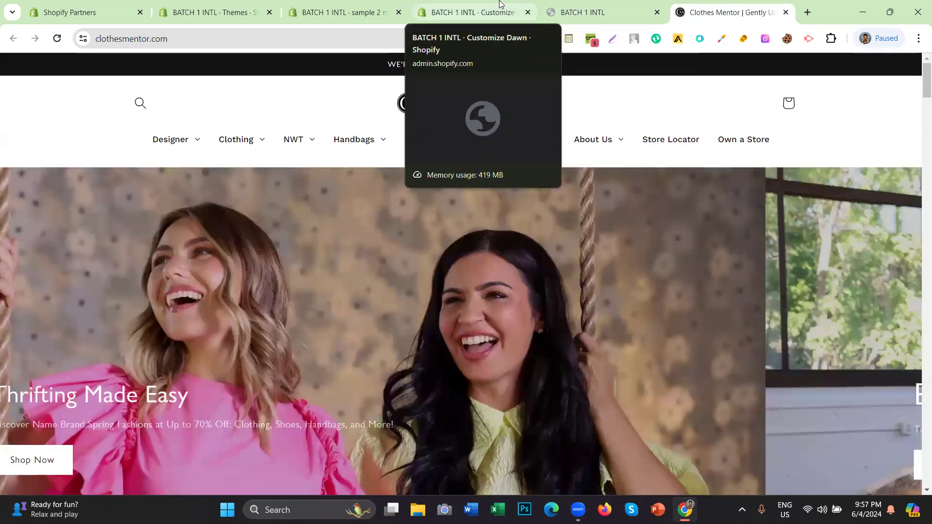
click(474, 12)
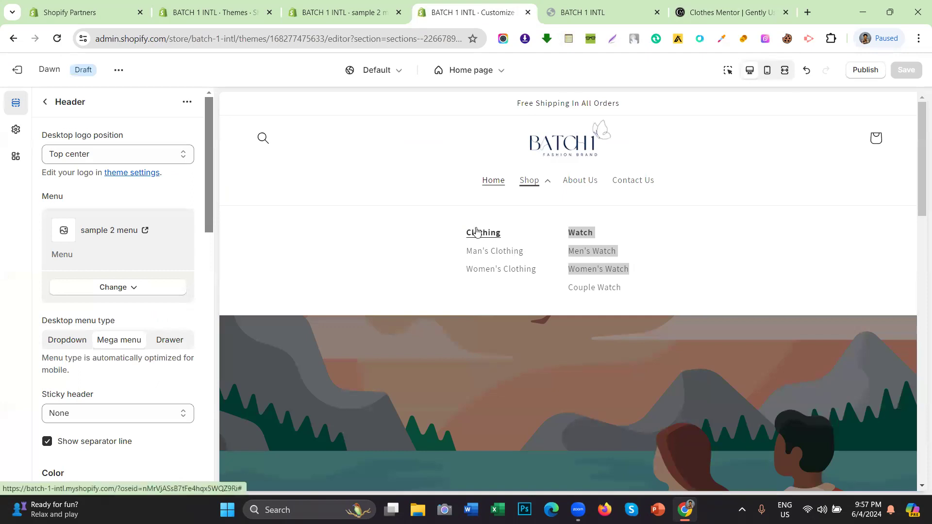
click(441, 233)
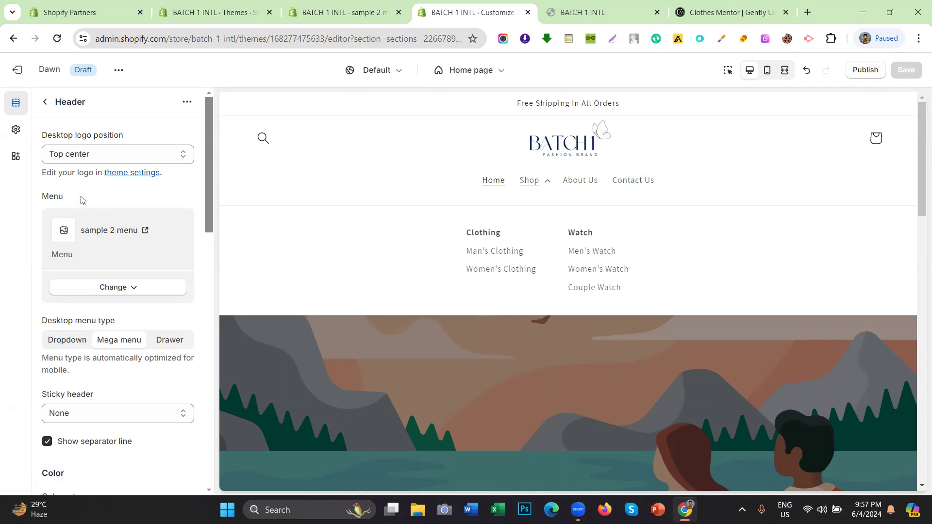
click(71, 349)
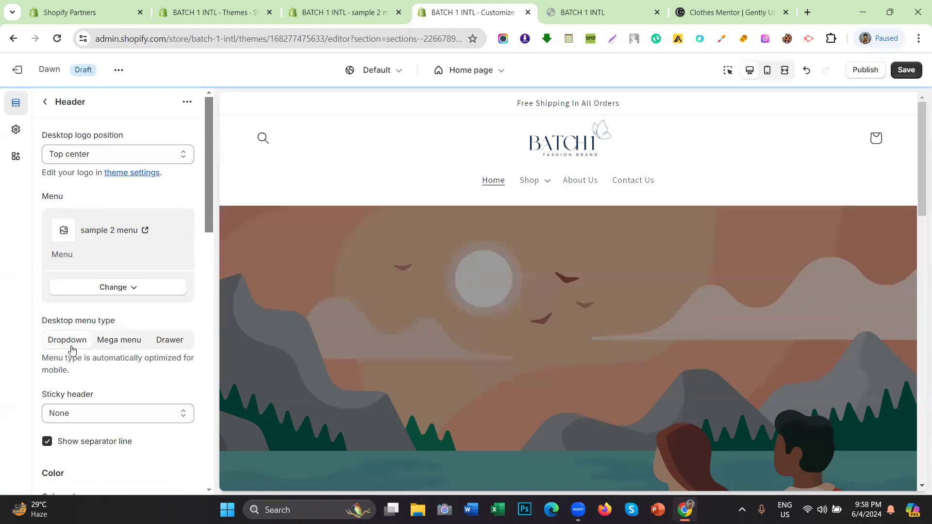
click(551, 188)
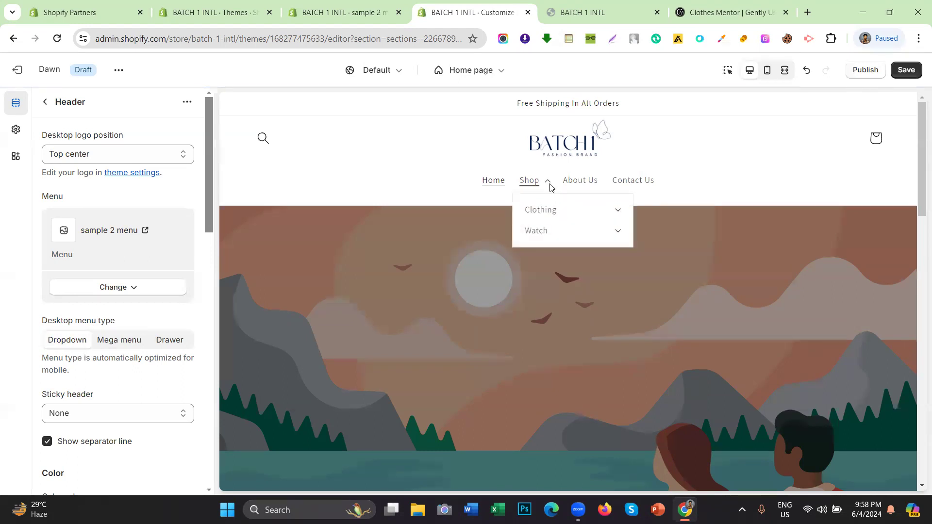
click(551, 188)
click(551, 188)
click(619, 212)
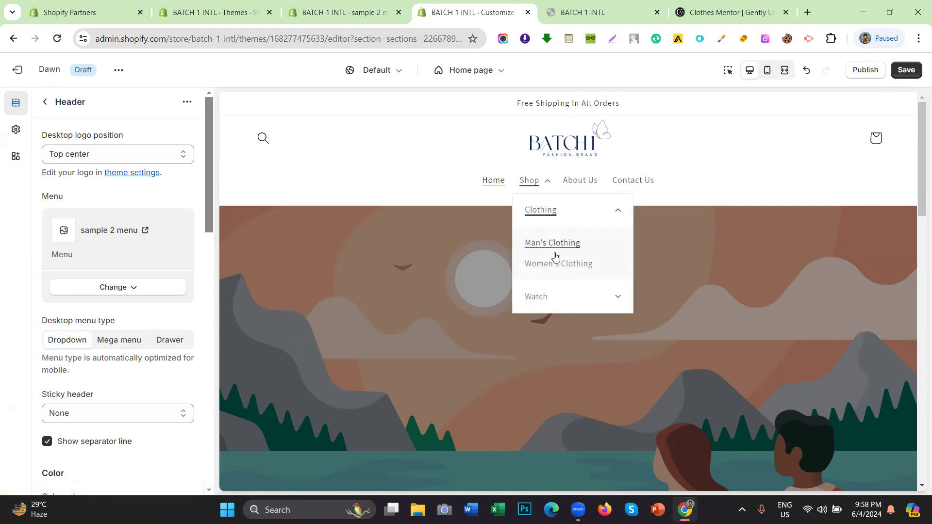
click(616, 214)
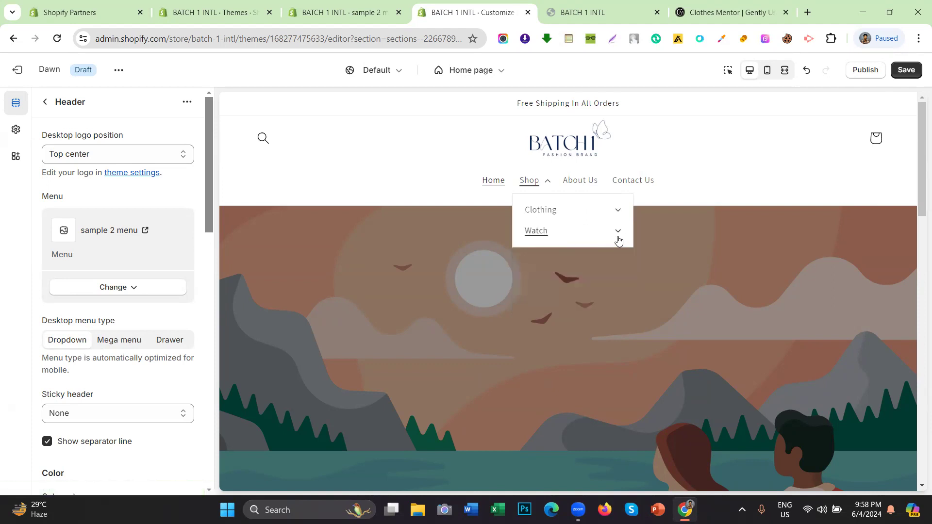
click(619, 234)
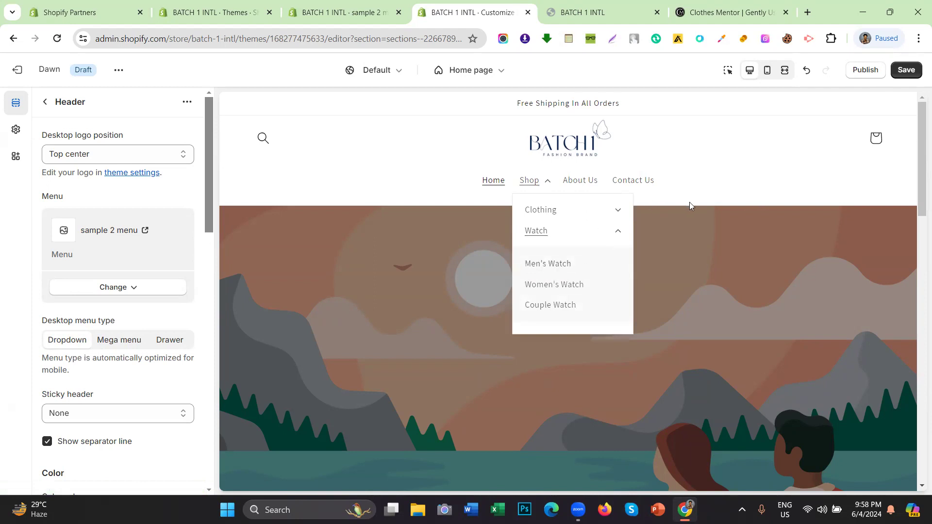
click(119, 346)
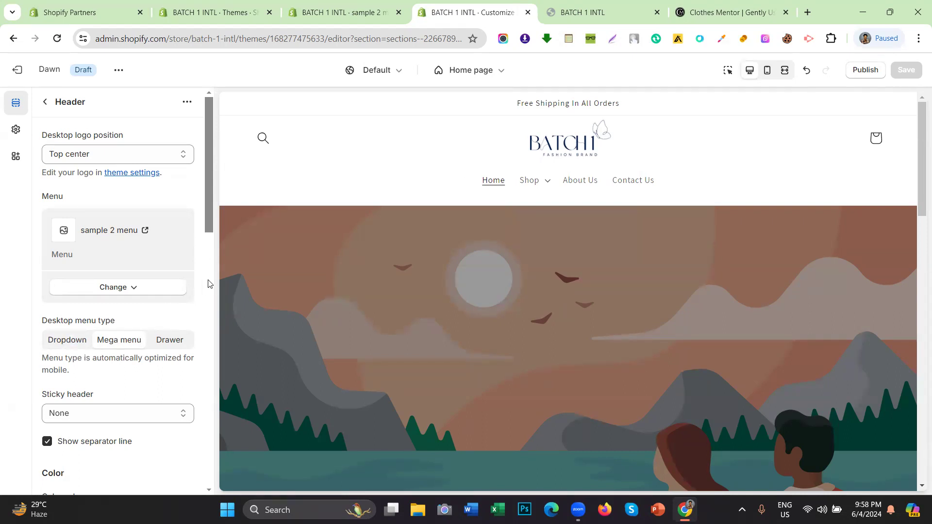
Step: Switch the desktop menu type to Drawer, save, and reload the storefront
click(162, 346)
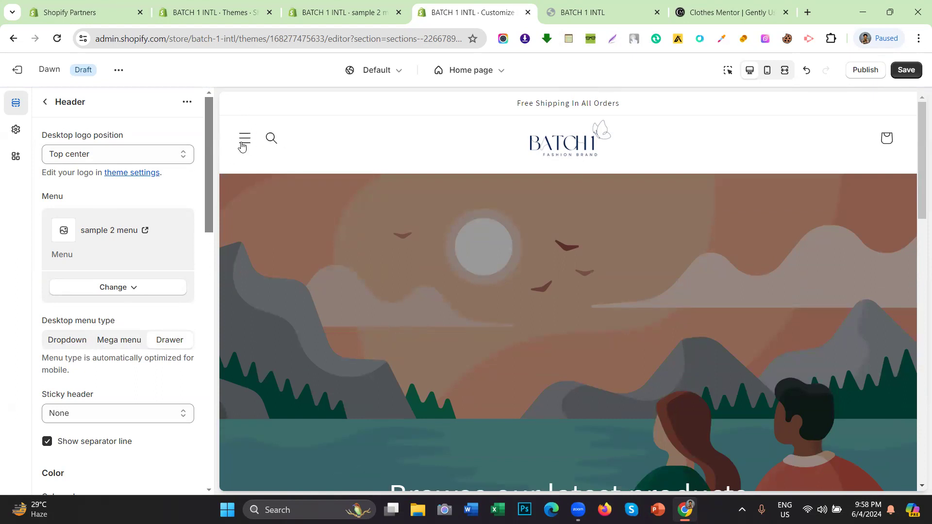
click(916, 69)
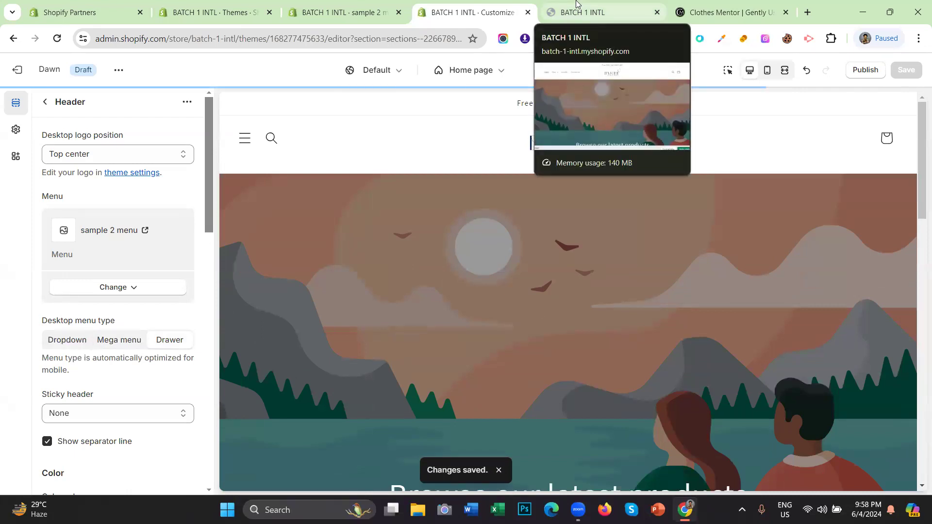
click(577, 4)
click(55, 42)
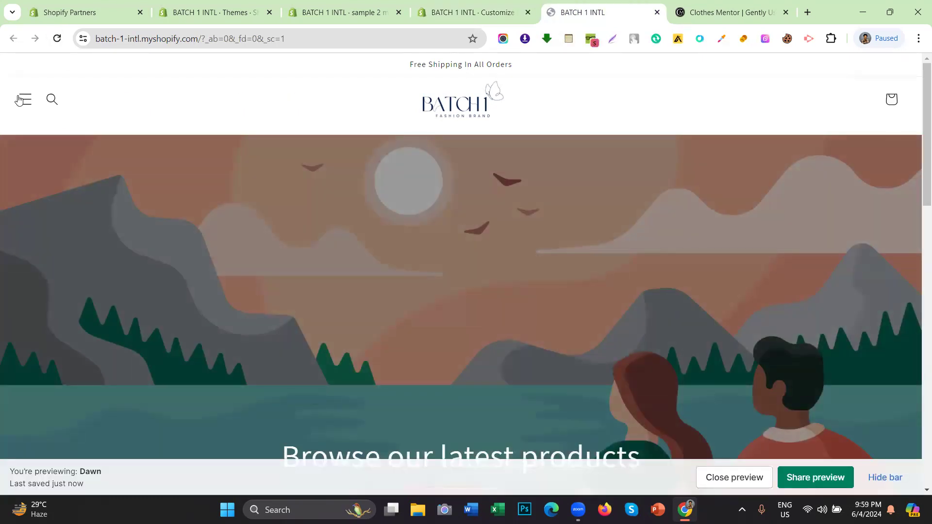
Step: Browse the storefront drawer through Shop > Clothing and back to the top-level menu
click(25, 99)
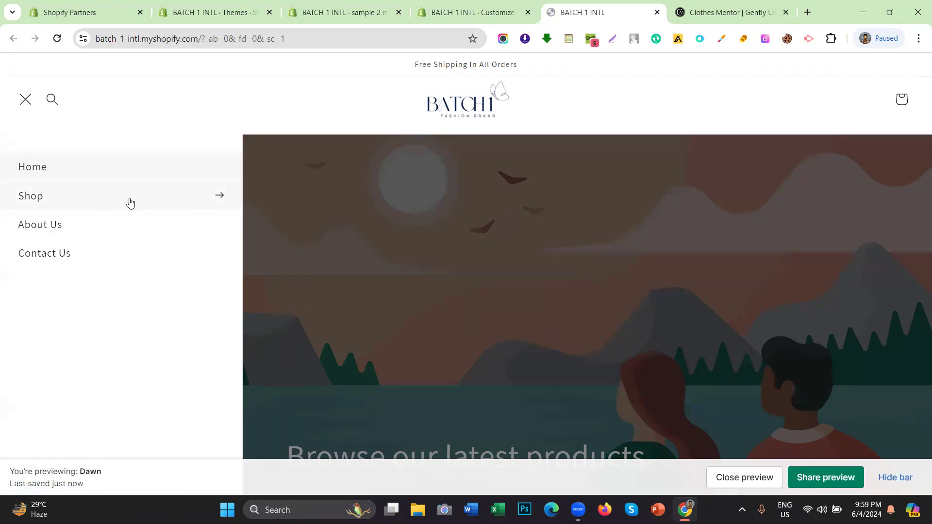
click(130, 202)
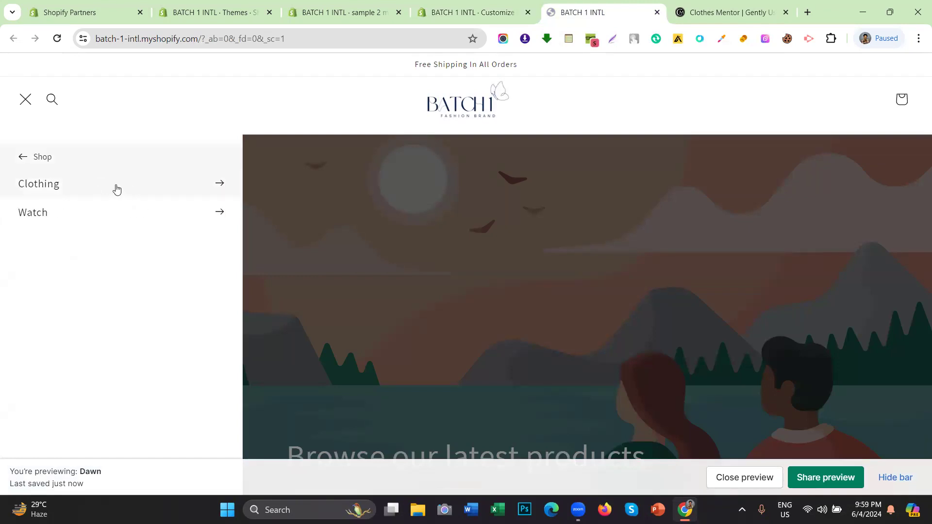
click(117, 188)
click(23, 156)
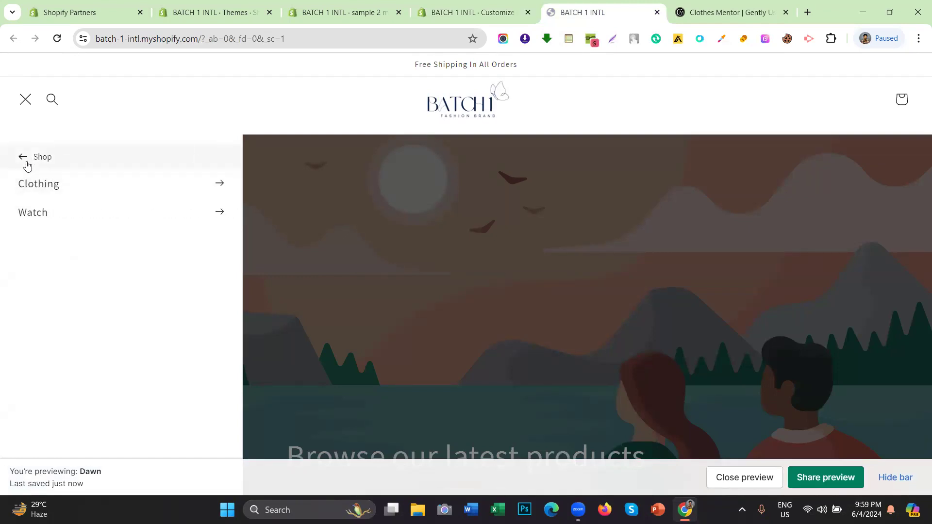
click(25, 162)
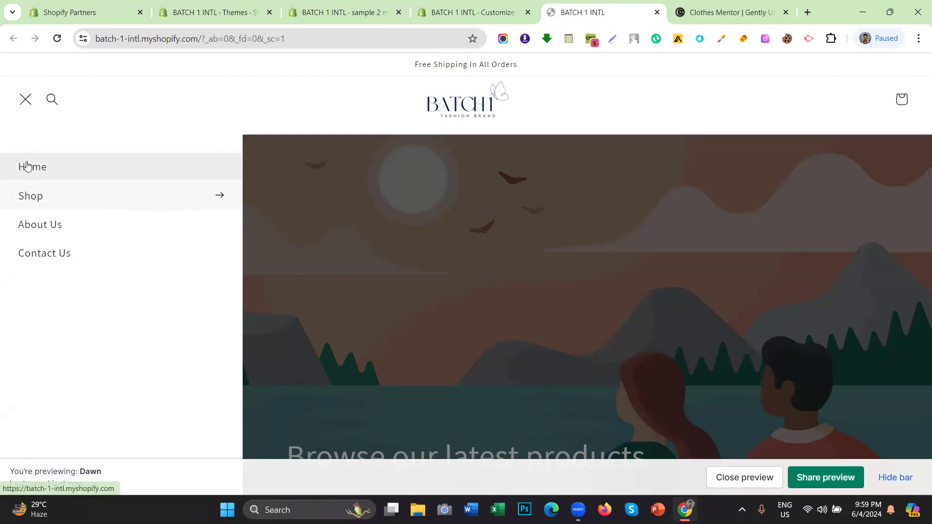
click(478, 11)
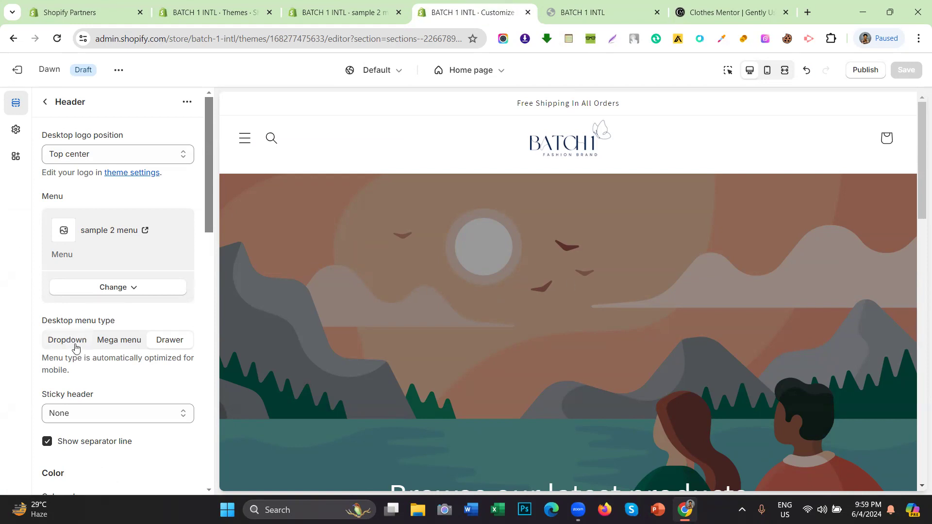
Step: Change the desktop menu type to Dropdown and save
click(109, 350)
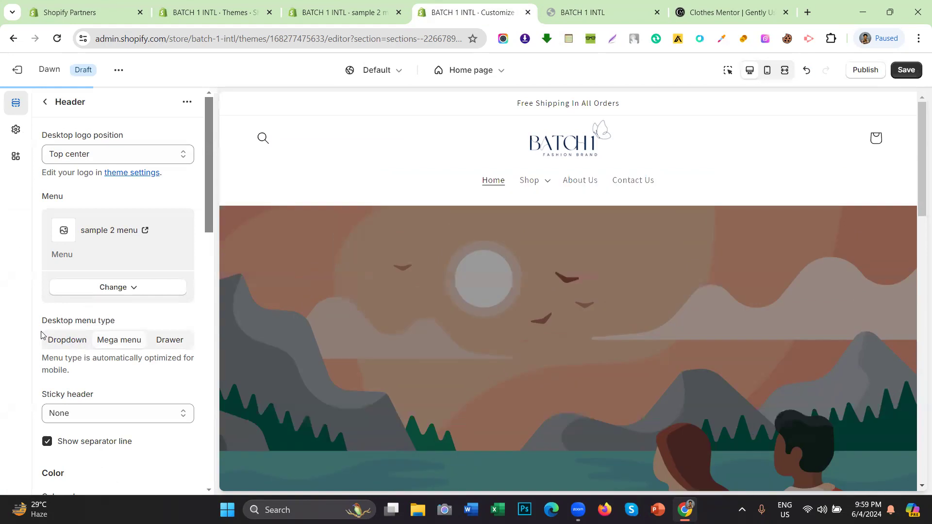
click(47, 346)
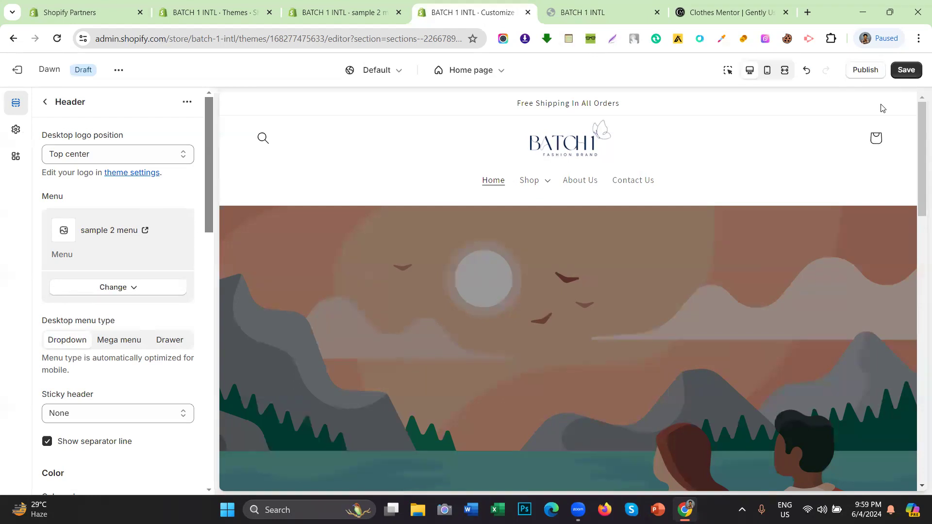
click(912, 76)
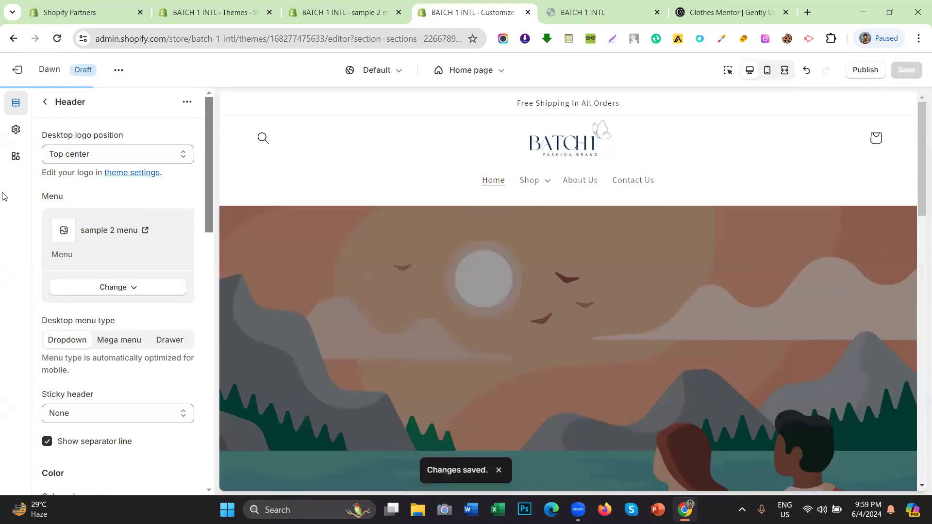
Step: Scroll through the Header settings, then view the Clothes Mentor reference homepage
scroll(70, 201, down, 3)
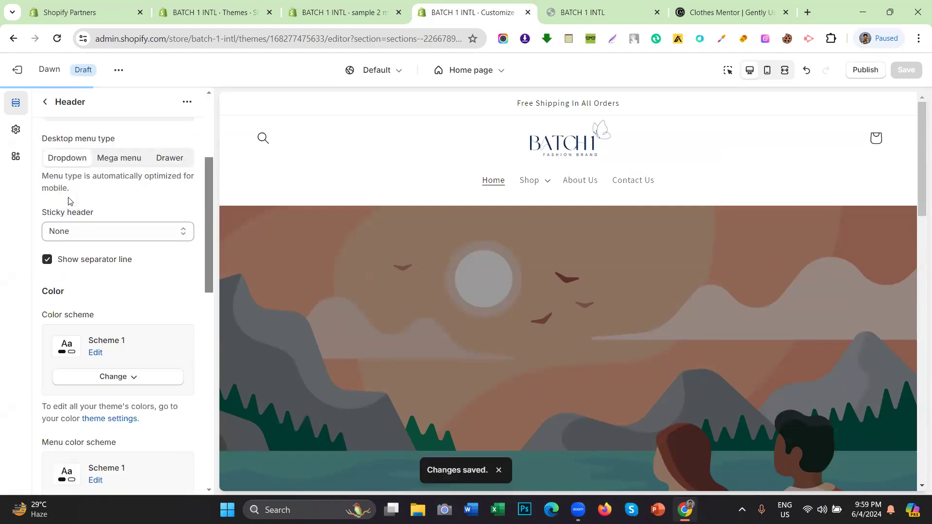
scroll(68, 197, up, 3)
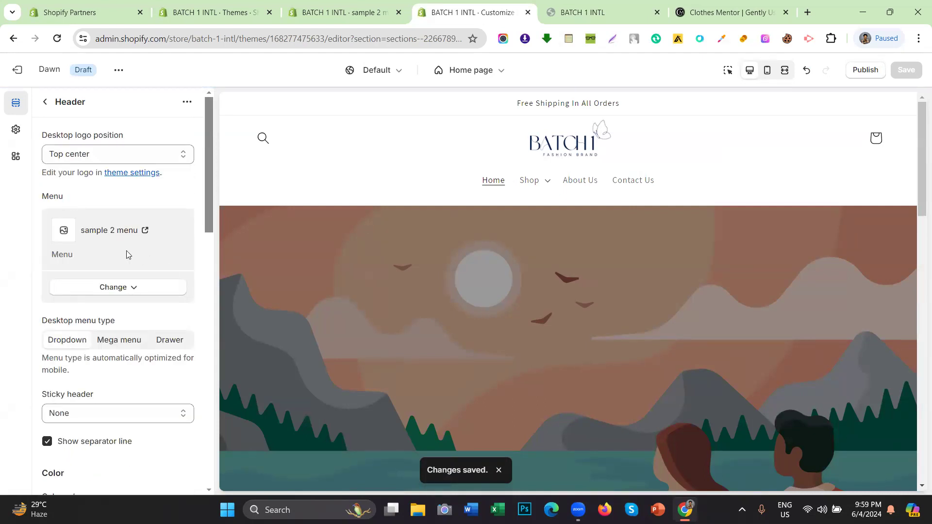
scroll(126, 251, down, 5)
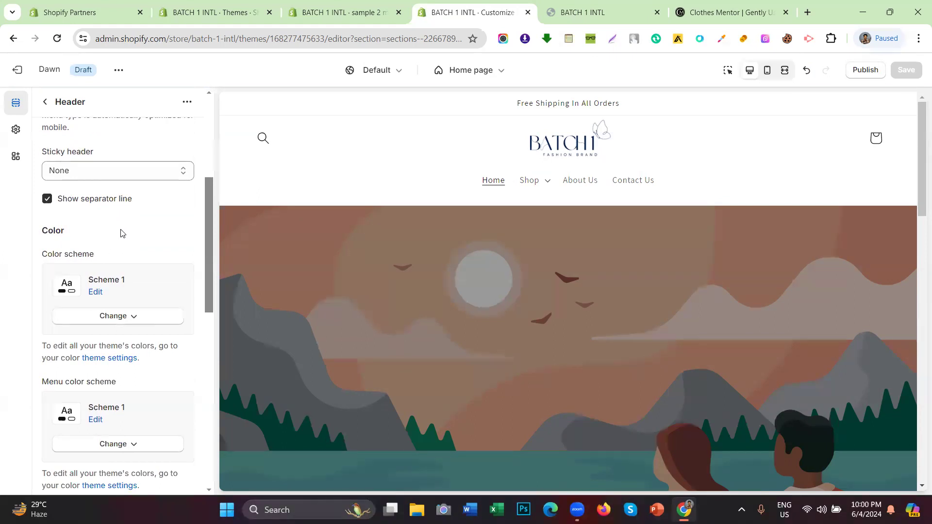
scroll(121, 233, up, 5)
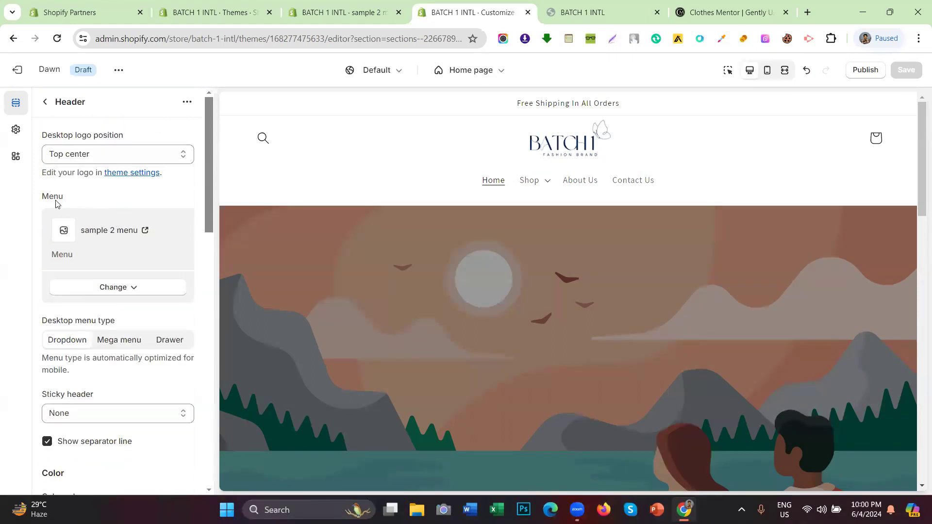
scroll(55, 199, down, 3)
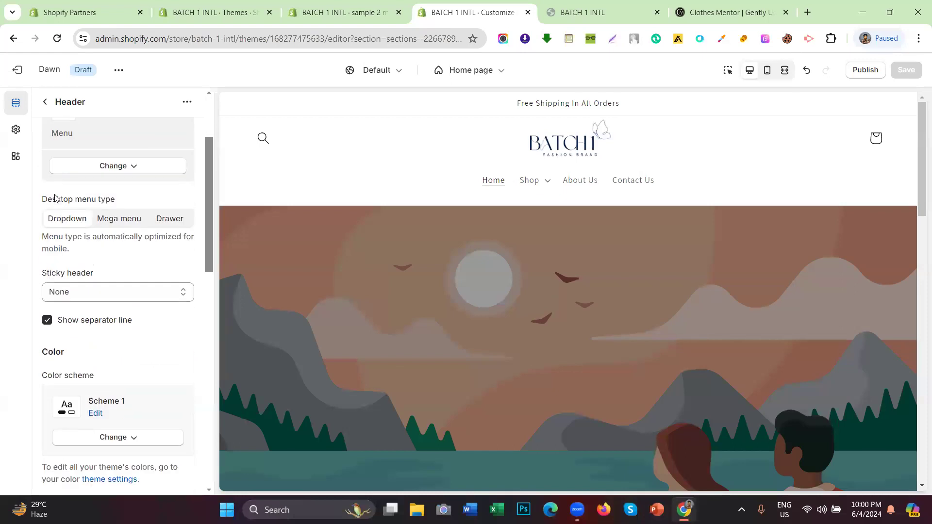
scroll(55, 198, down, 3)
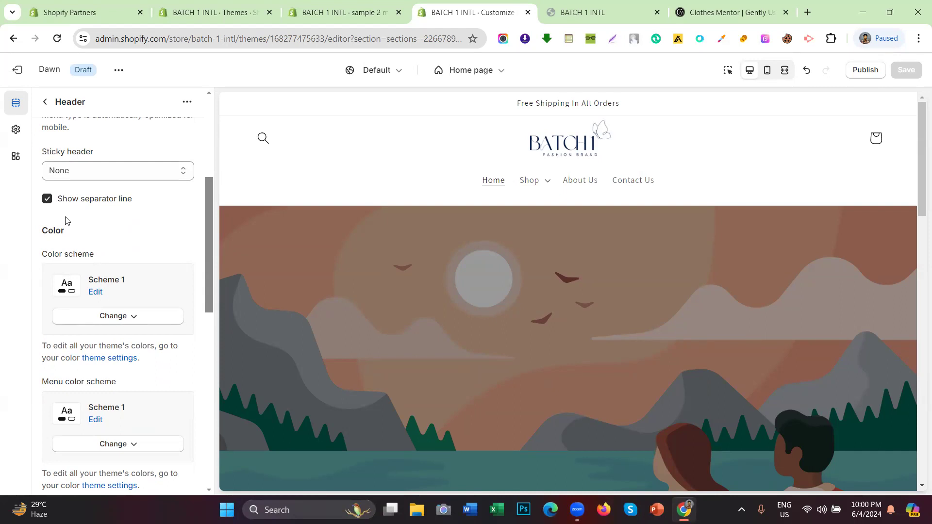
drag(66, 230, 42, 231)
scroll(103, 225, up, 5)
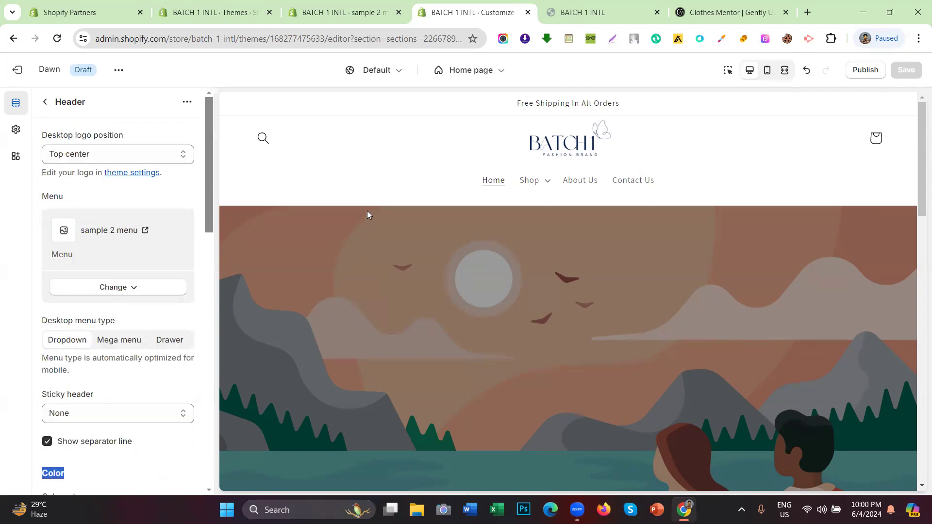
click(724, 13)
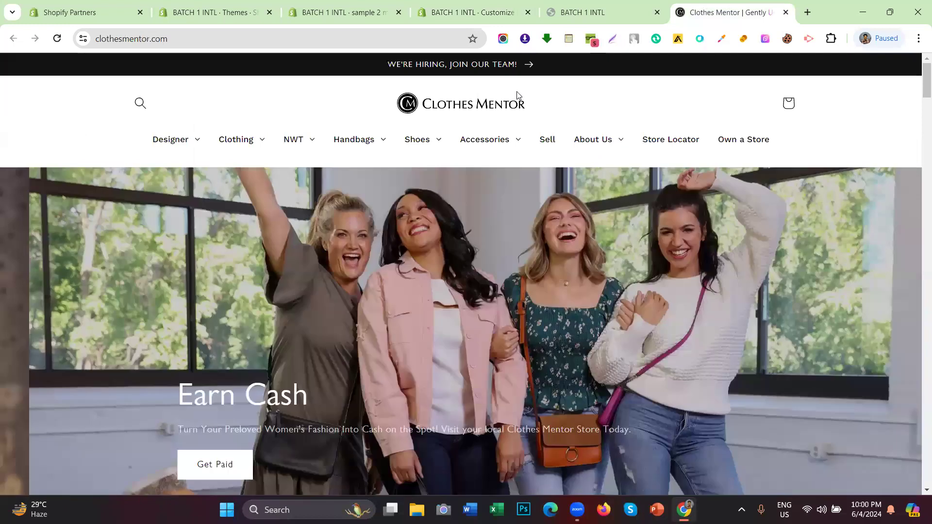
Step: Close the navigation drawer in the BATCH store preview and return to the Header settings
click(595, 5)
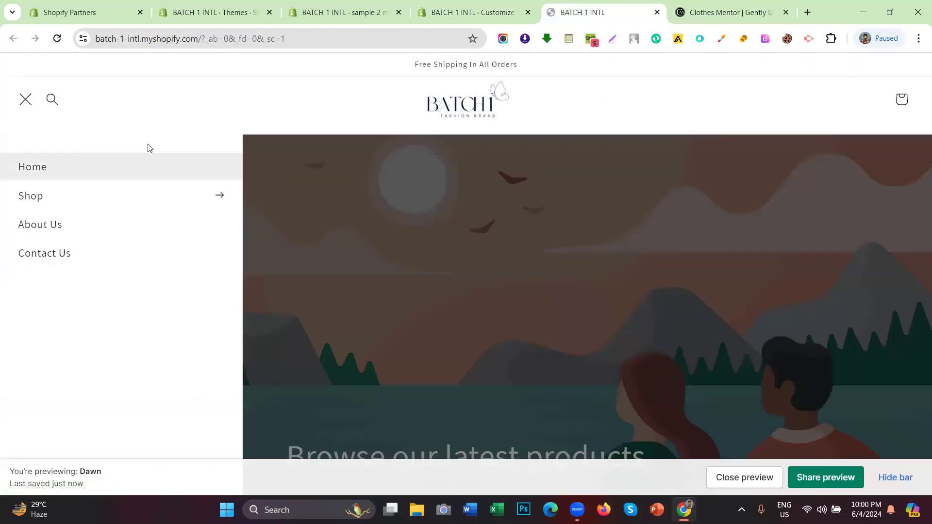
click(24, 103)
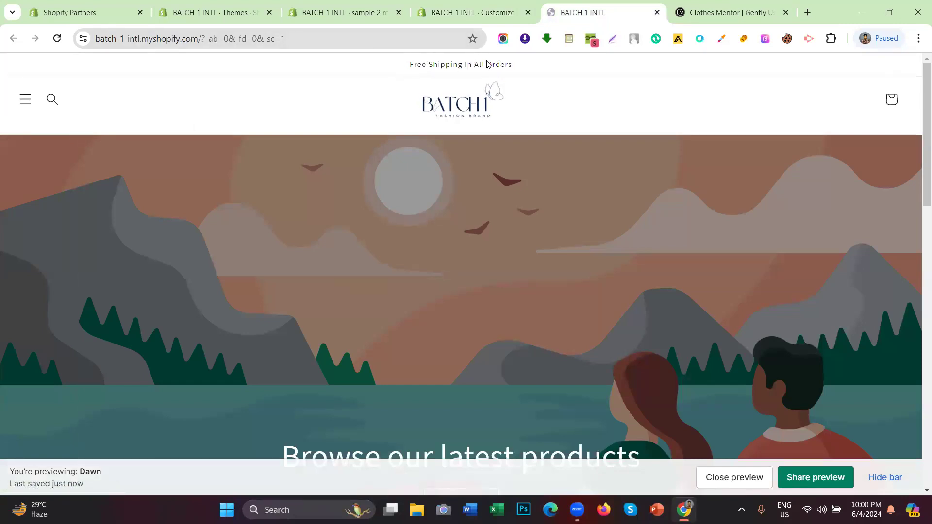
click(754, 4)
click(506, 4)
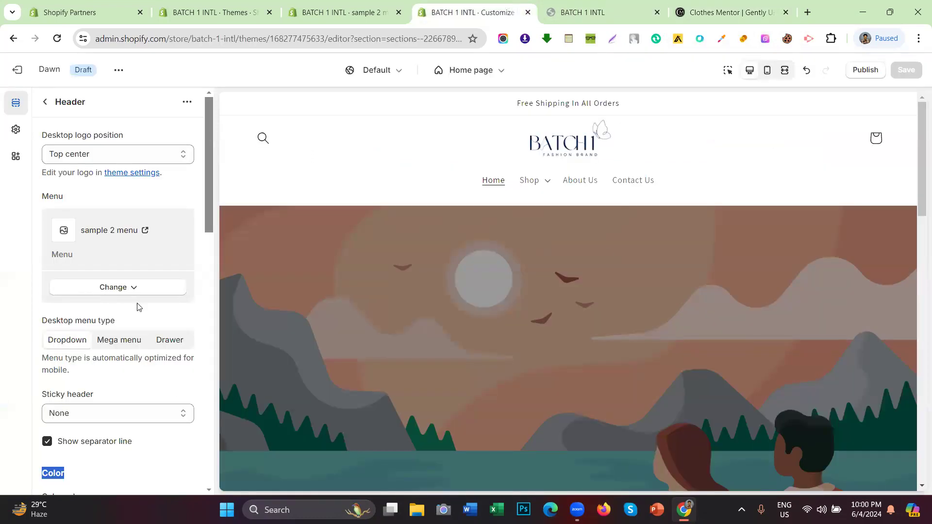
scroll(137, 307, down, 3)
click(98, 355)
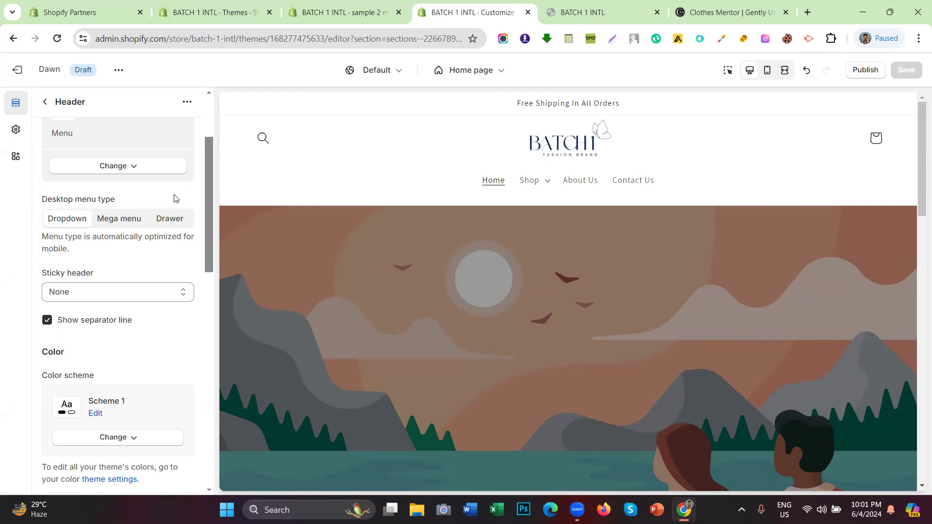
scroll(174, 198, up, 3)
scroll(133, 214, down, 3)
scroll(139, 219, down, 3)
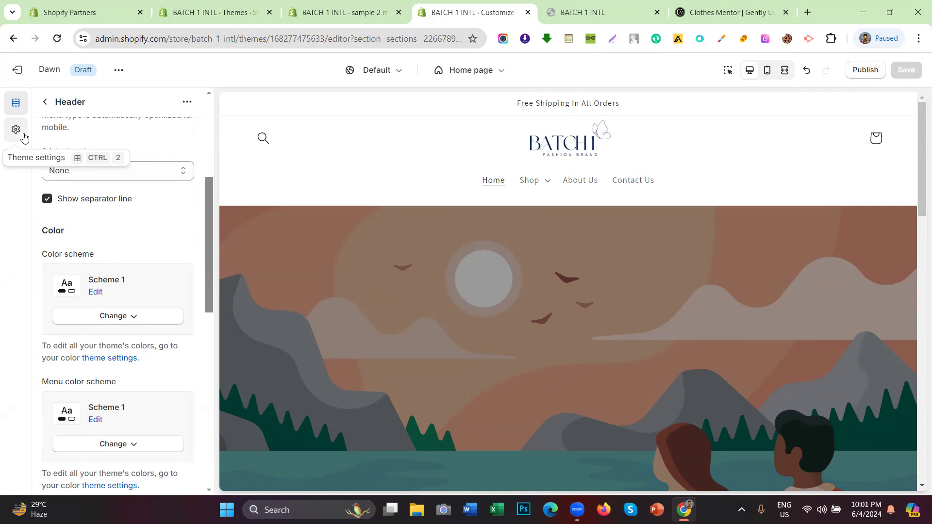
Step: Go back to the sections list and open the theme-wide Theme settings
click(45, 102)
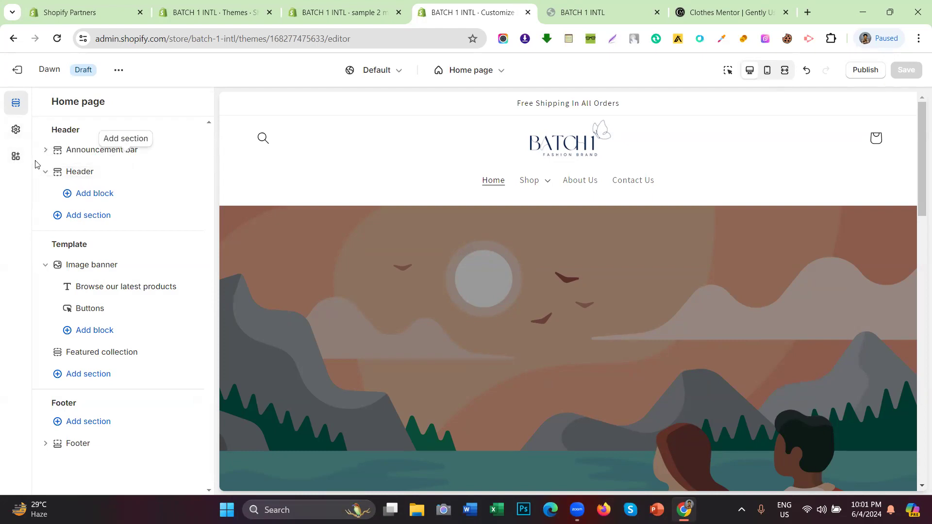
click(17, 134)
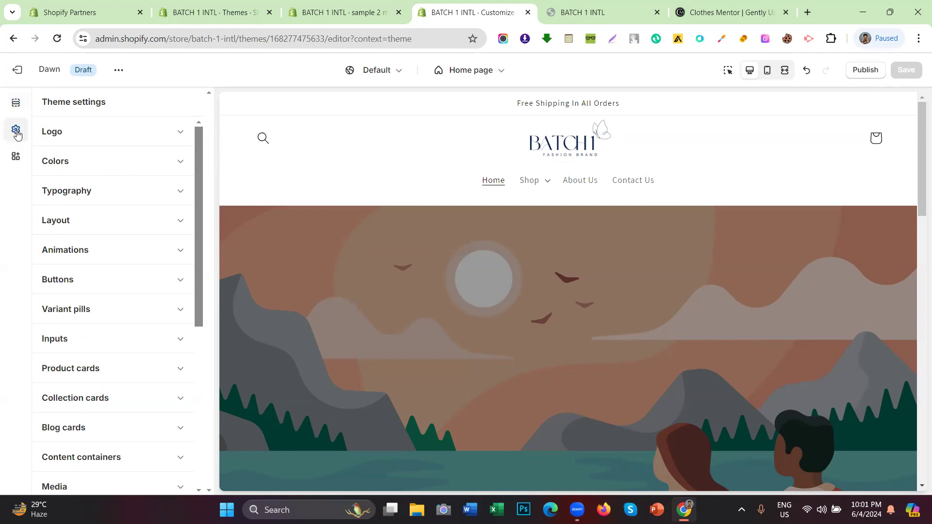
Step: Expand Logo settings to review the BATCH logo, 150 px desktop width and empty favicon slot
click(92, 138)
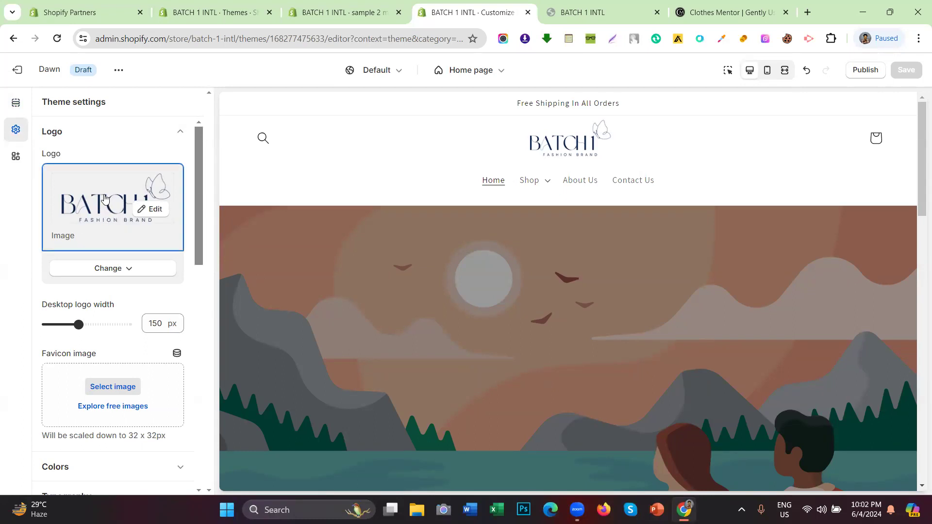
drag(67, 157, 48, 157)
click(79, 153)
click(104, 221)
scroll(100, 209, down, 1)
scroll(97, 206, up, 1)
scroll(97, 205, down, 3)
drag(125, 183, 44, 189)
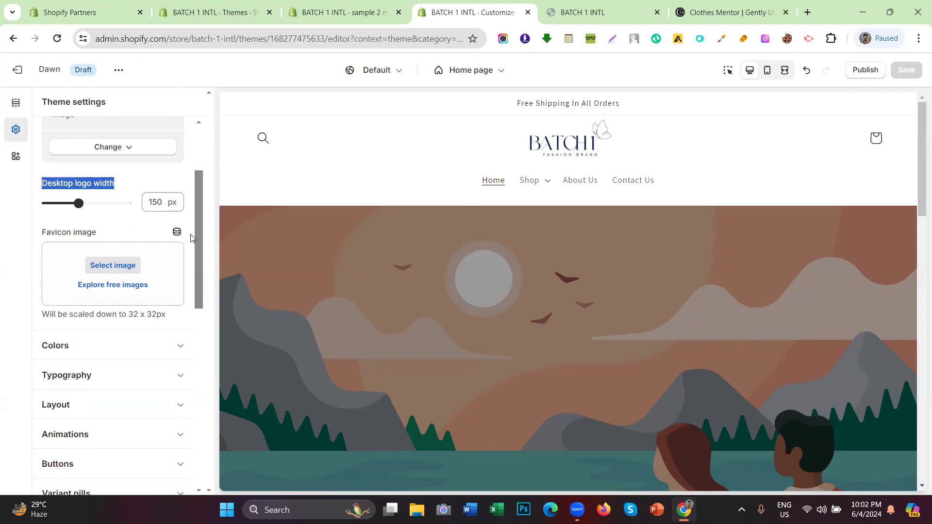
click(128, 186)
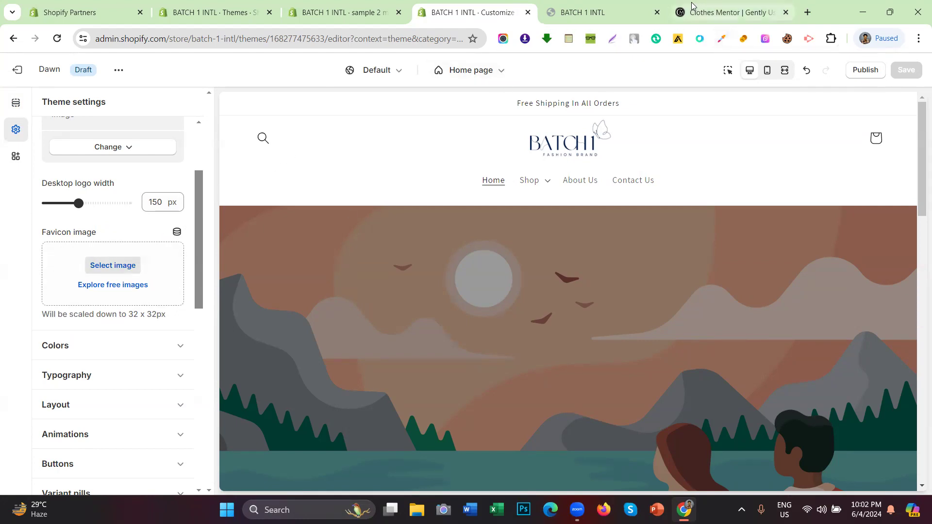
mouse_move(692, 9)
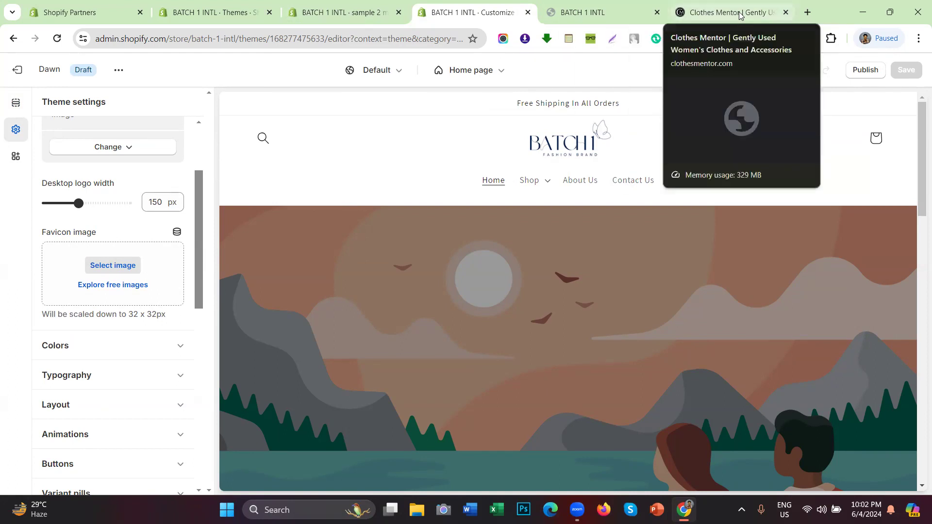
Step: Load absfitnessaf.com in a new tab by entering ab in the address bar
click(802, 16)
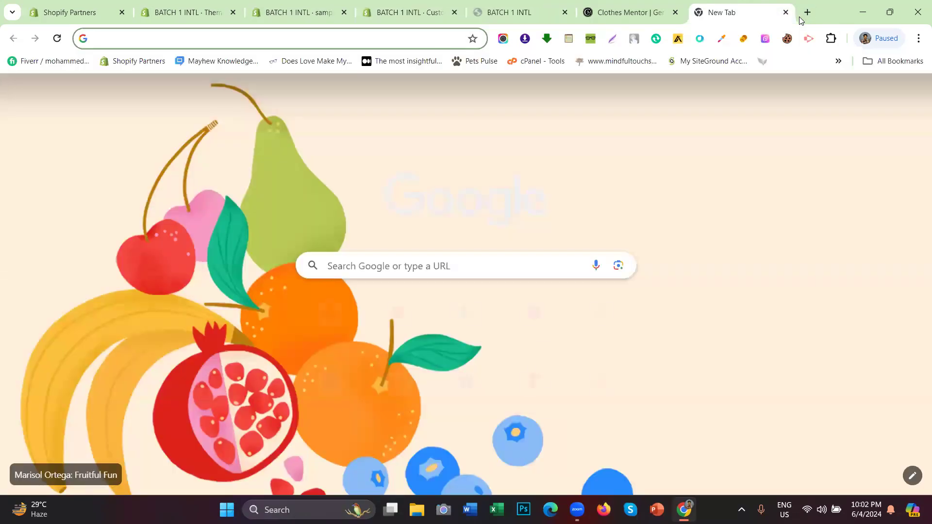
text(absfitnessaf.com)
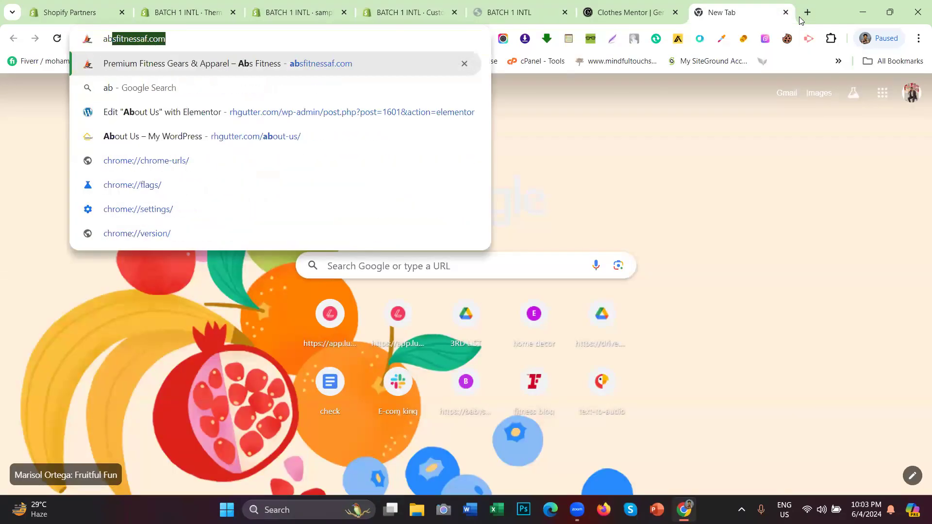
key(Return)
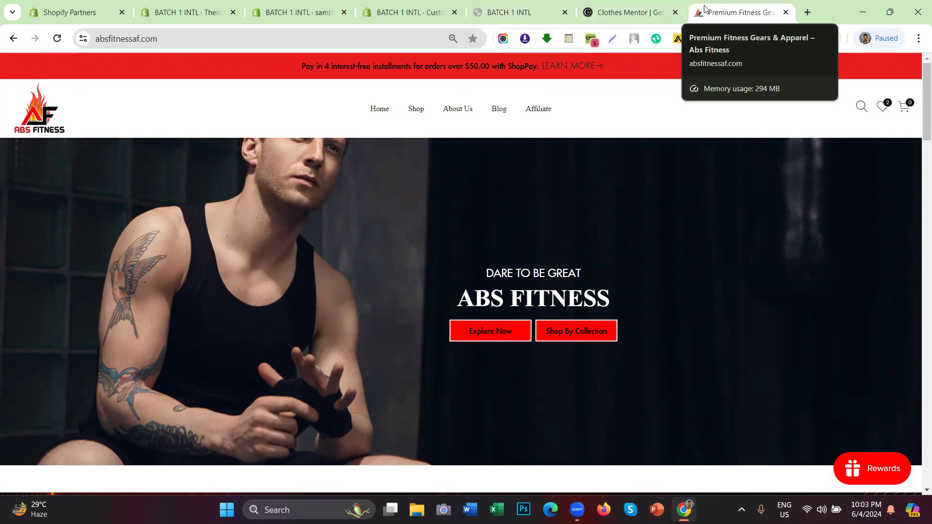
Step: Compare the BATCH header's logo and menu links with the live preview and Clothes Mentor site
click(512, 12)
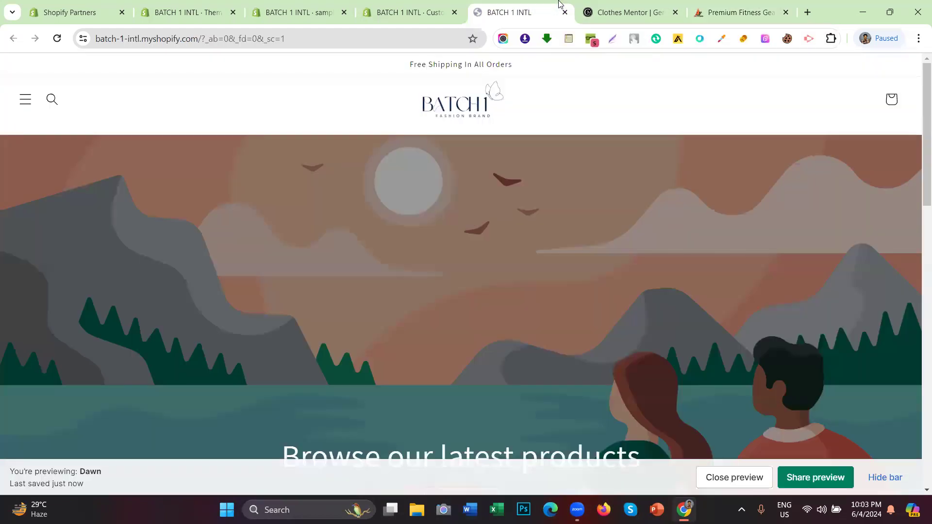
click(389, 5)
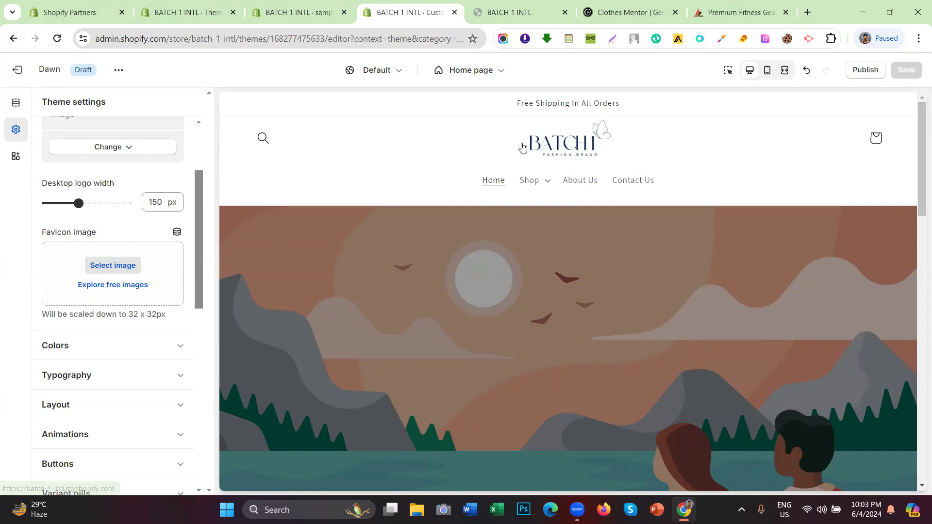
drag(500, 140, 686, 153)
click(679, 139)
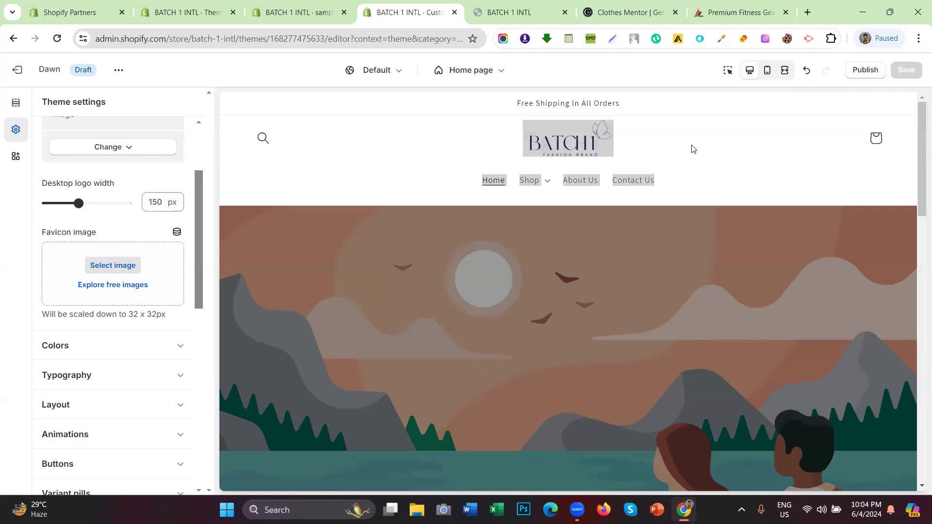
click(693, 146)
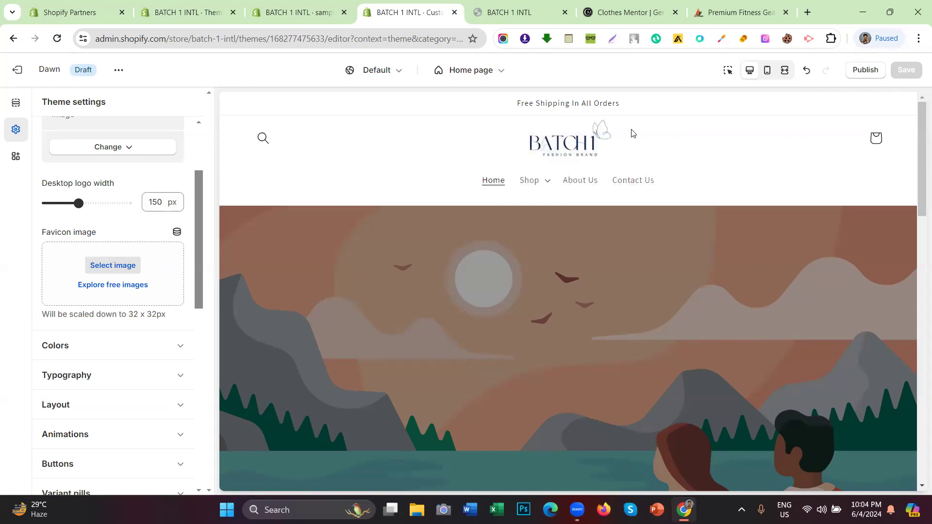
click(631, 10)
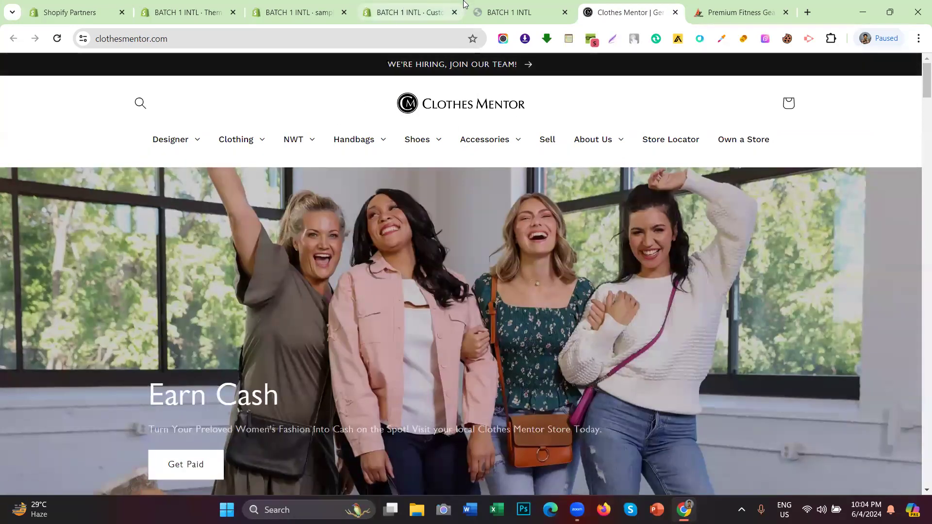
click(484, 5)
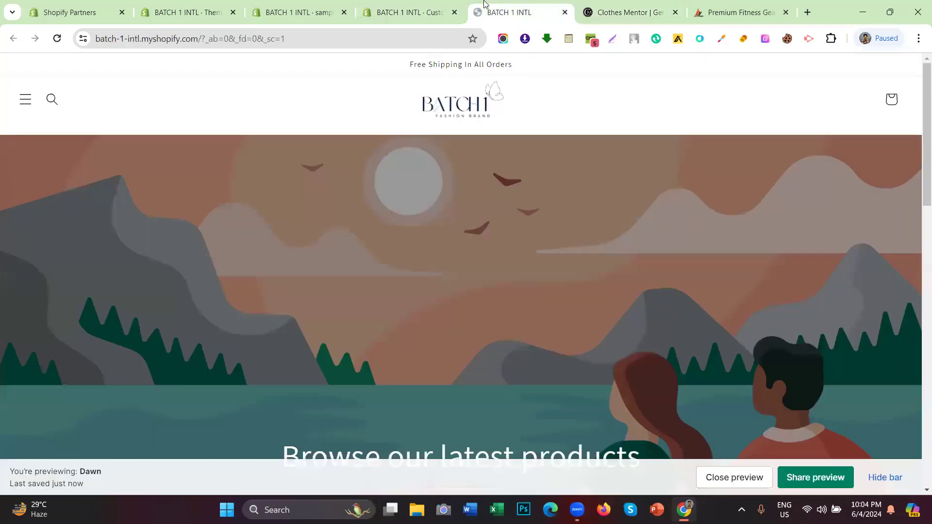
click(408, 10)
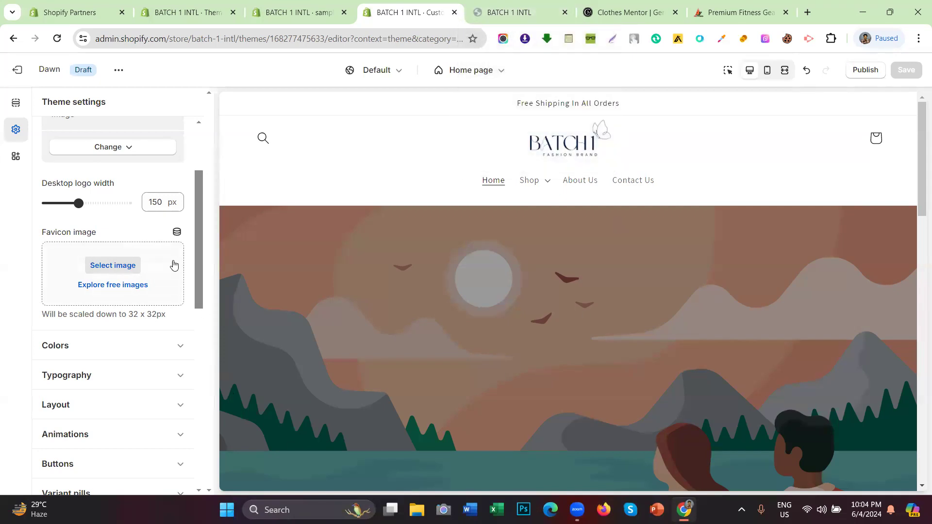
Step: Choose the Black_and_White_Fashion_Brand_Logo PNG as the favicon image and save the theme
click(160, 265)
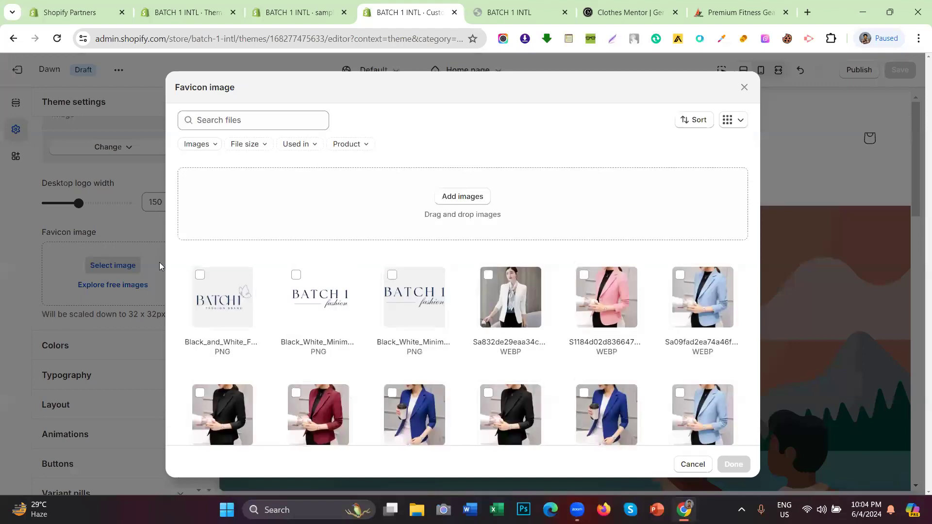
click(233, 276)
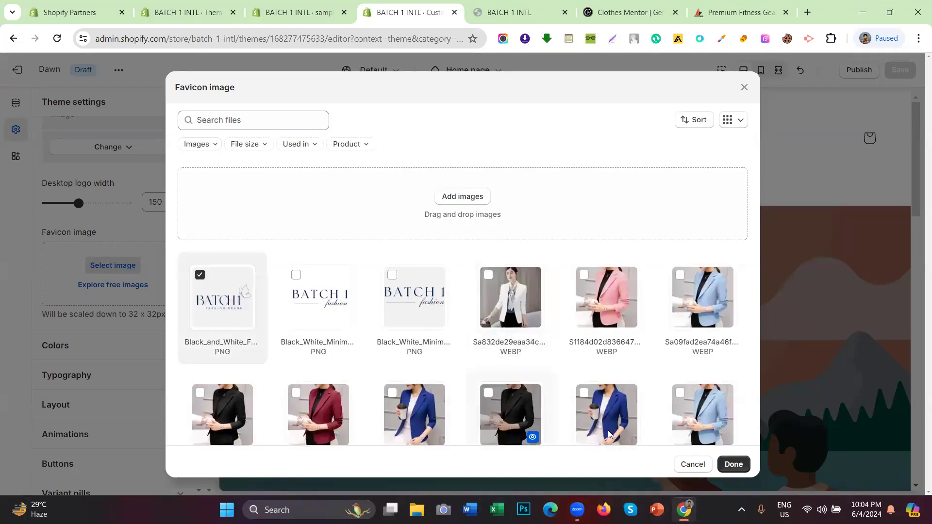
click(731, 464)
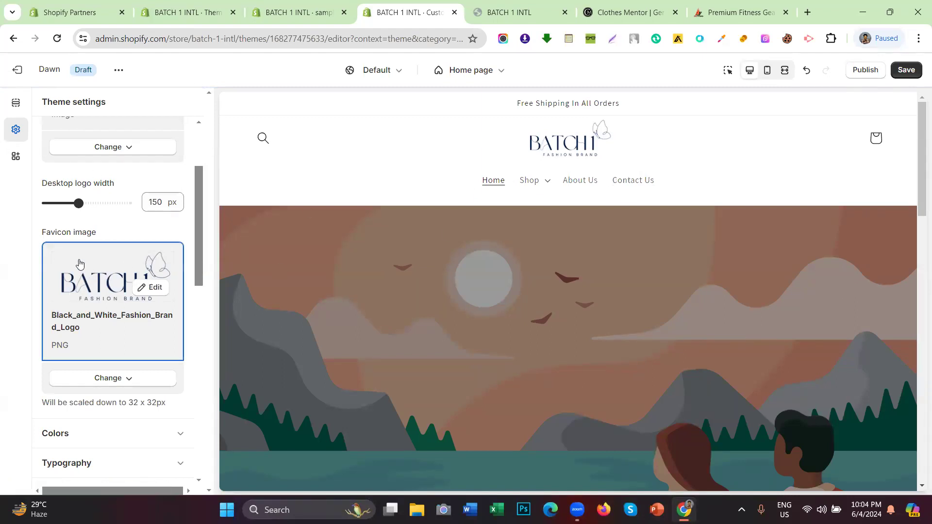
drag(108, 243, 8, 238)
click(43, 237)
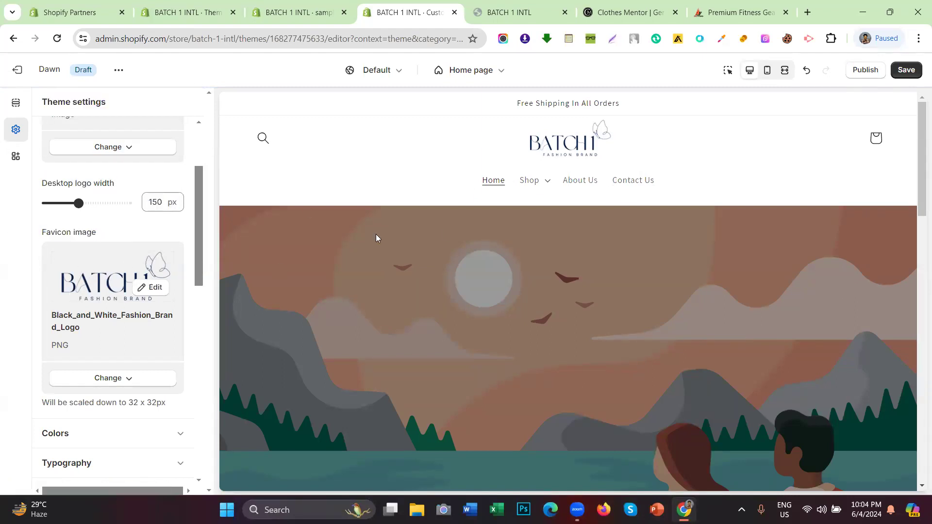
click(916, 71)
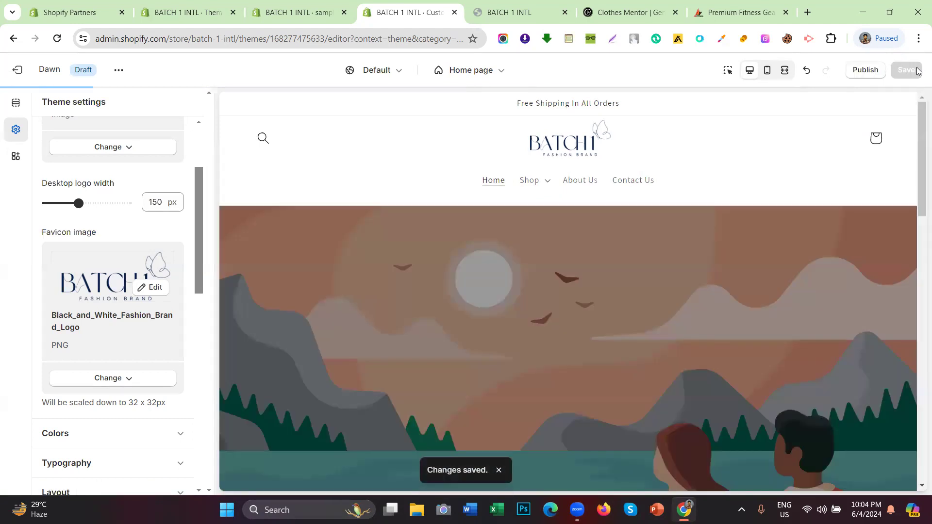
Step: Reload the storefront tab to check the BATCH favicon, then go back to the theme editor
click(497, 7)
click(56, 41)
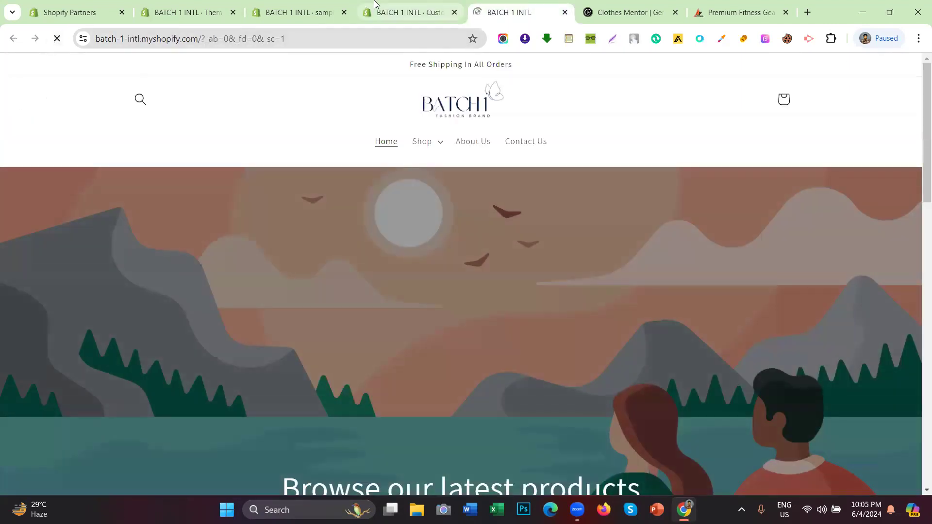
click(405, 4)
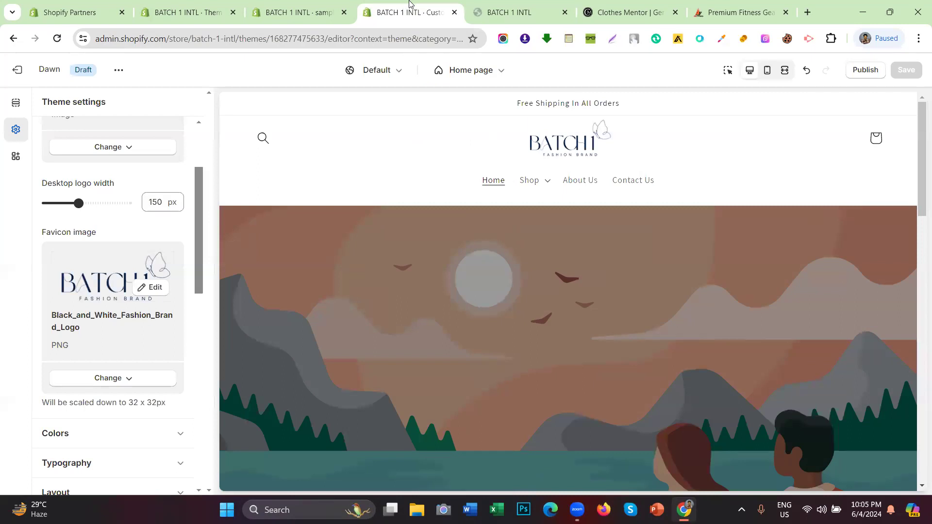
click(479, 13)
click(58, 41)
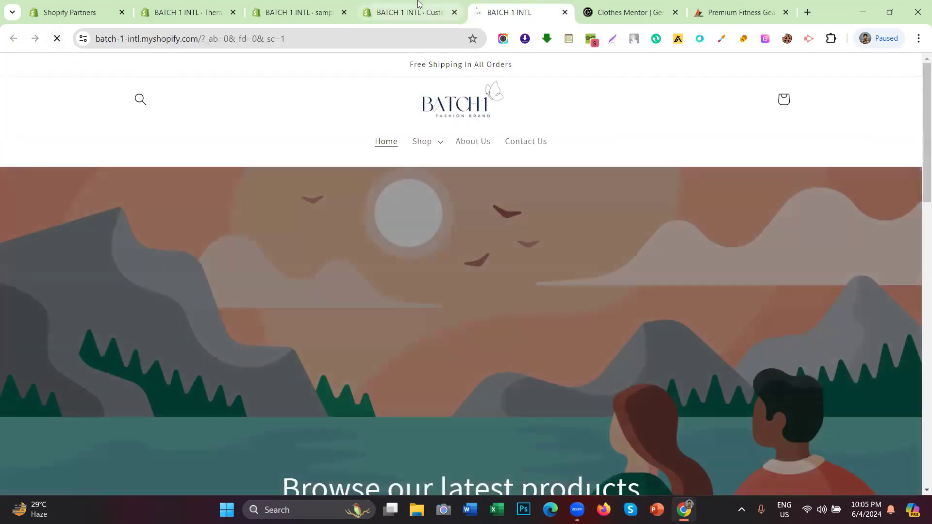
click(419, 7)
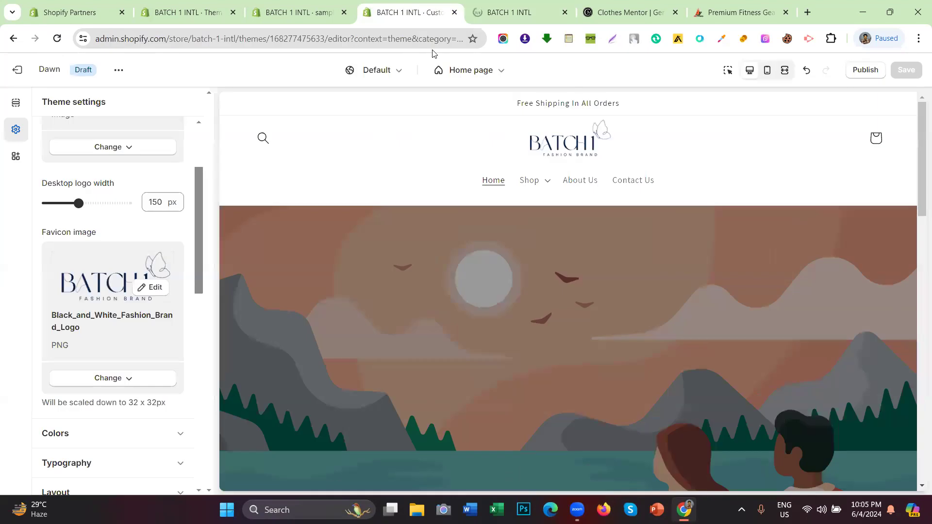
mouse_move(483, 15)
Step: Scroll through Theme settings around the Favicon image heading
scroll(99, 223, up, 3)
scroll(99, 224, down, 3)
scroll(131, 233, up, 2)
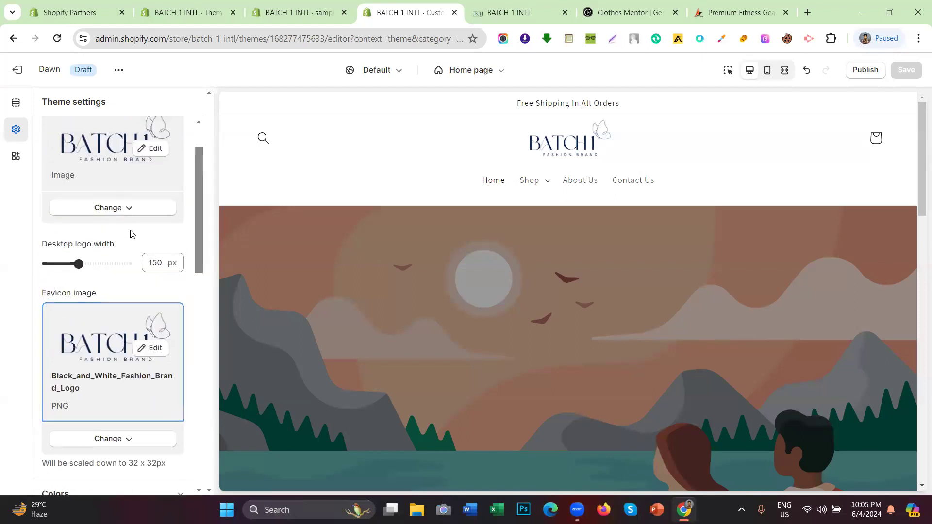
scroll(122, 275, up, 1)
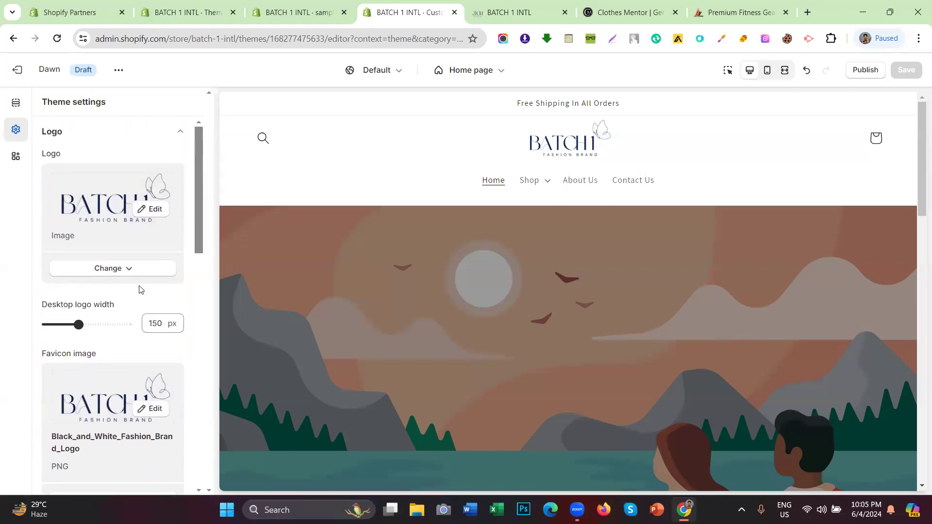
scroll(141, 290, down, 2)
scroll(136, 299, up, 1)
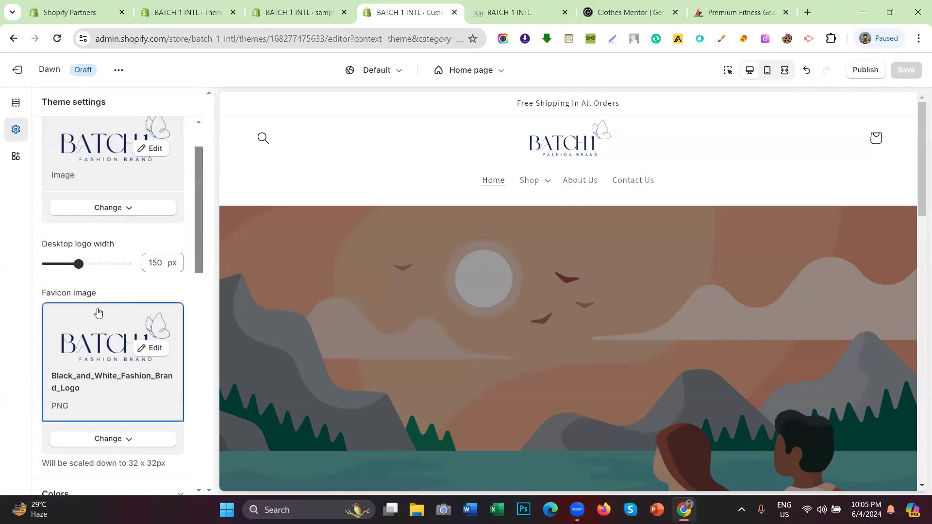
drag(107, 295, 41, 295)
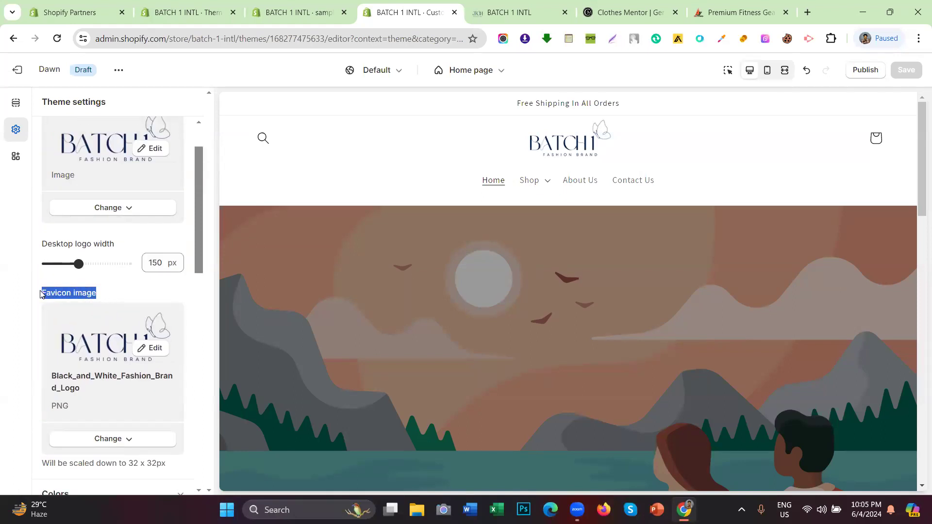
click(75, 295)
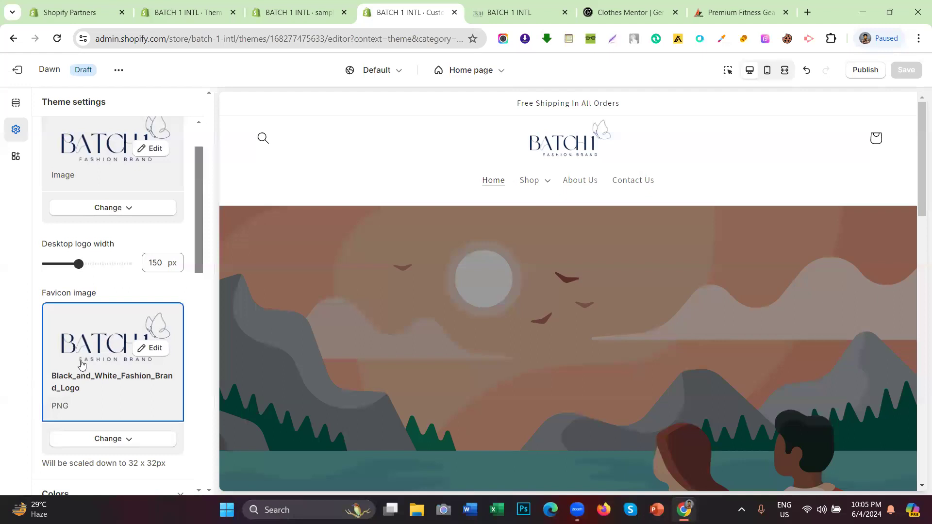
Step: Collapse the Logo section and expand Colors to show Scheme 1 through Scheme 5
scroll(72, 215, up, 1)
scroll(72, 216, up, 1)
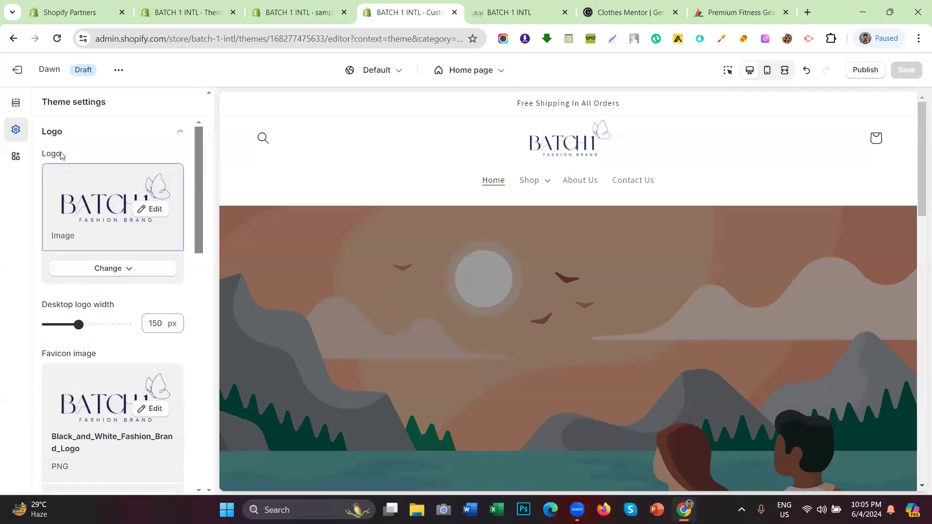
scroll(135, 289, down, 4)
scroll(127, 170, up, 4)
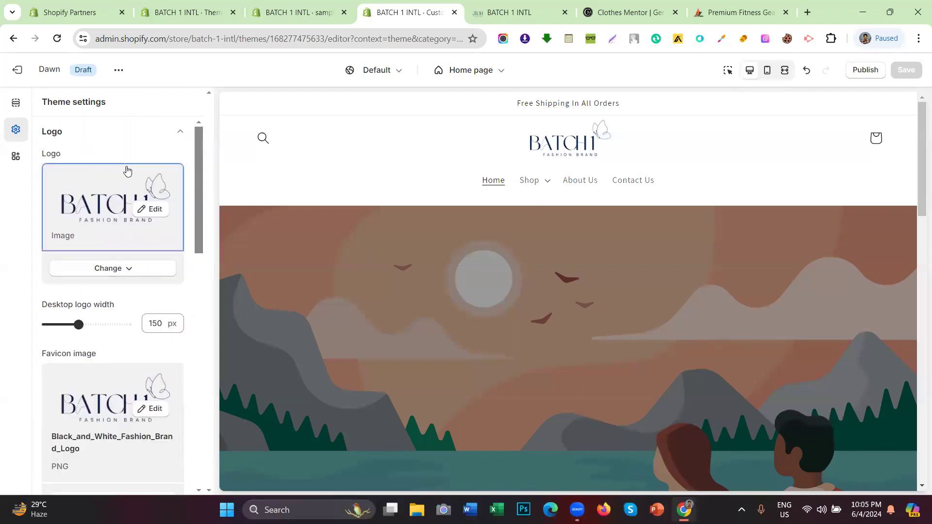
click(96, 132)
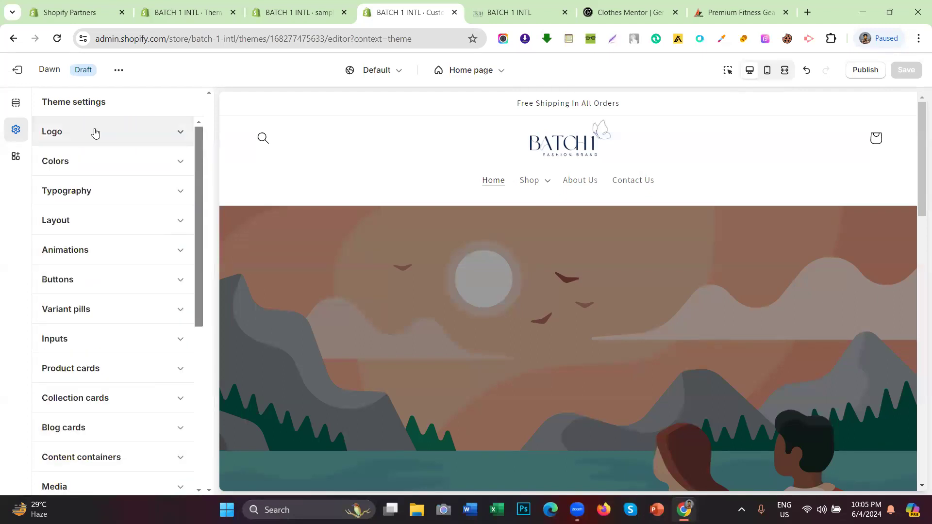
click(103, 166)
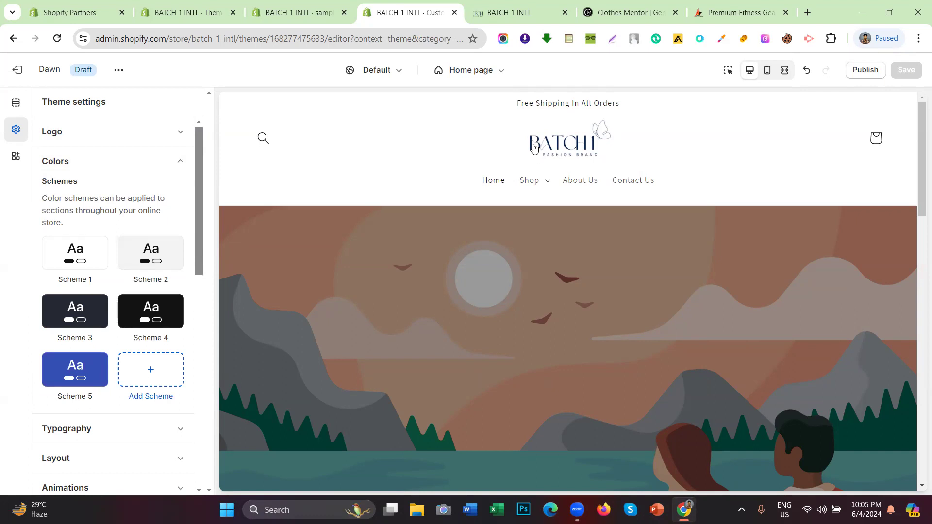
Step: Collapse Colors and expand Typography, showing Assistant Regular heading and body fonts at 100%
click(142, 171)
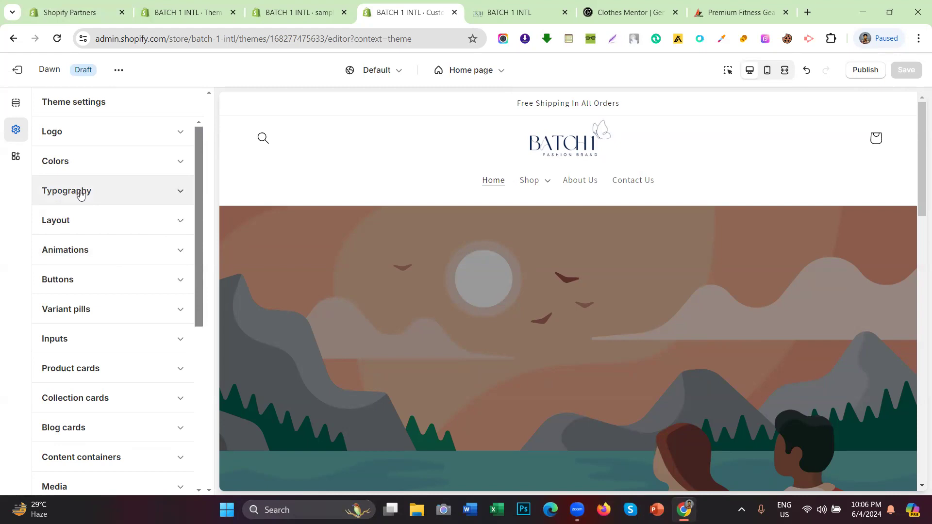
click(47, 196)
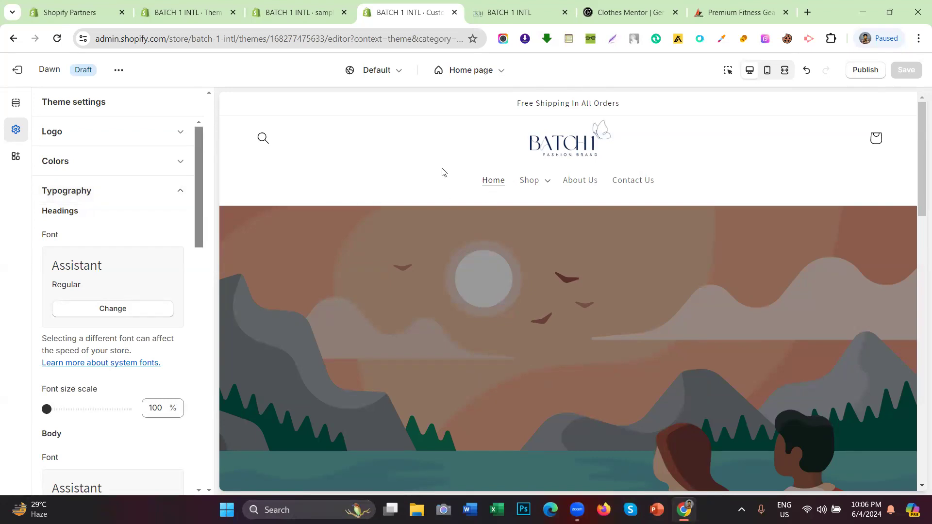
drag(474, 177, 647, 176)
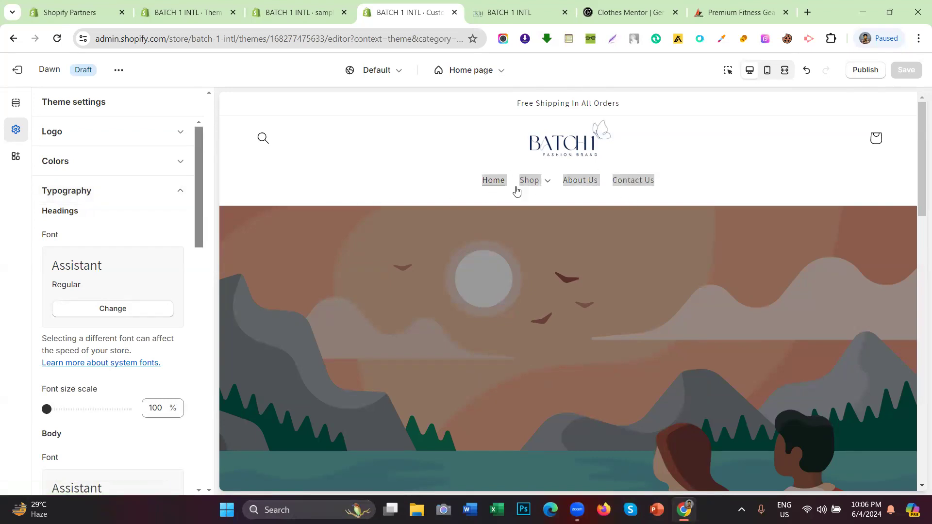
click(451, 183)
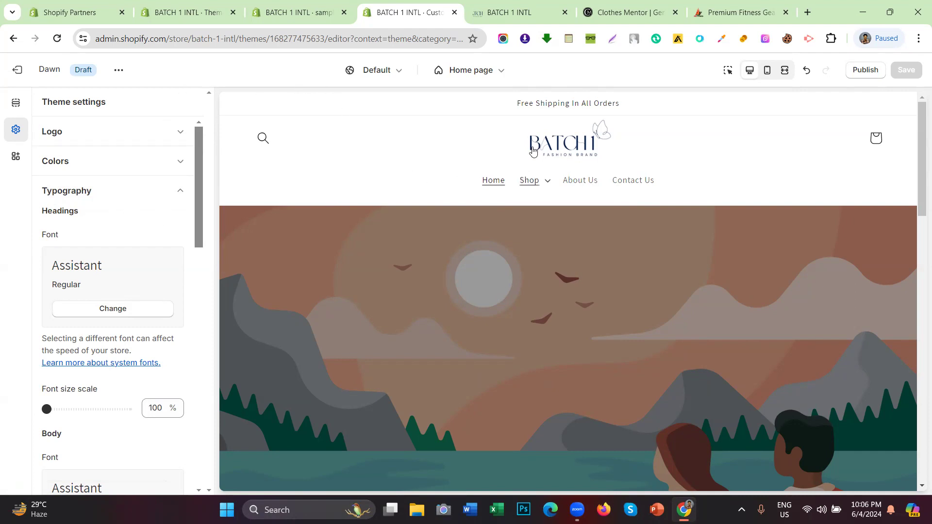
scroll(505, 172, down, 1)
scroll(431, 185, down, 4)
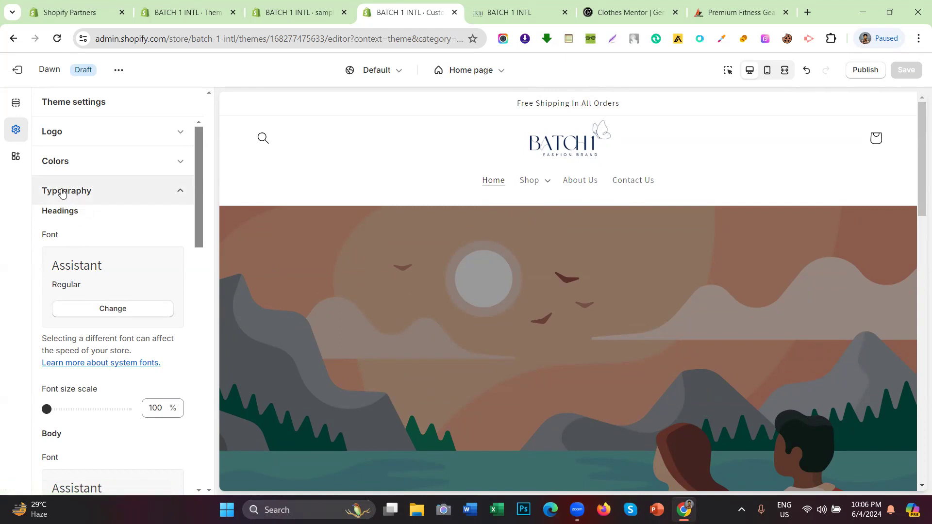
scroll(74, 217, down, 3)
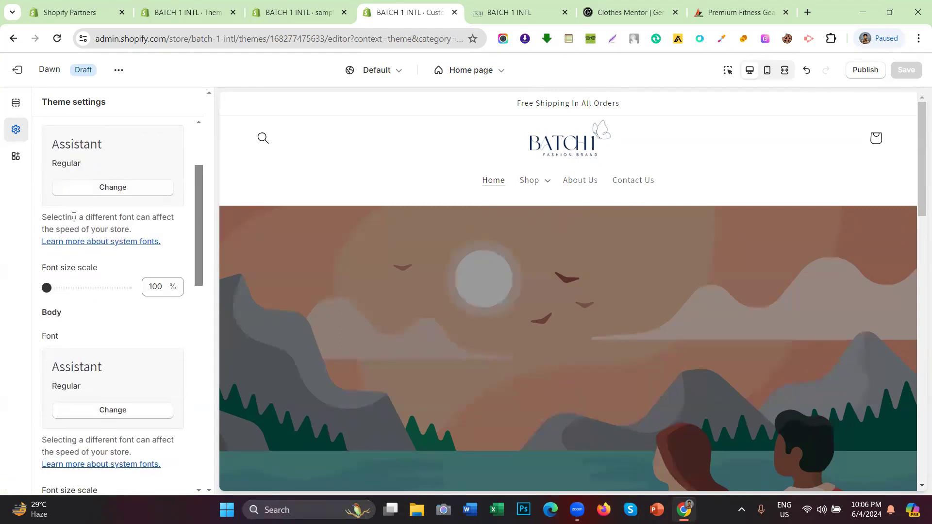
scroll(73, 217, up, 3)
drag(80, 214, 41, 213)
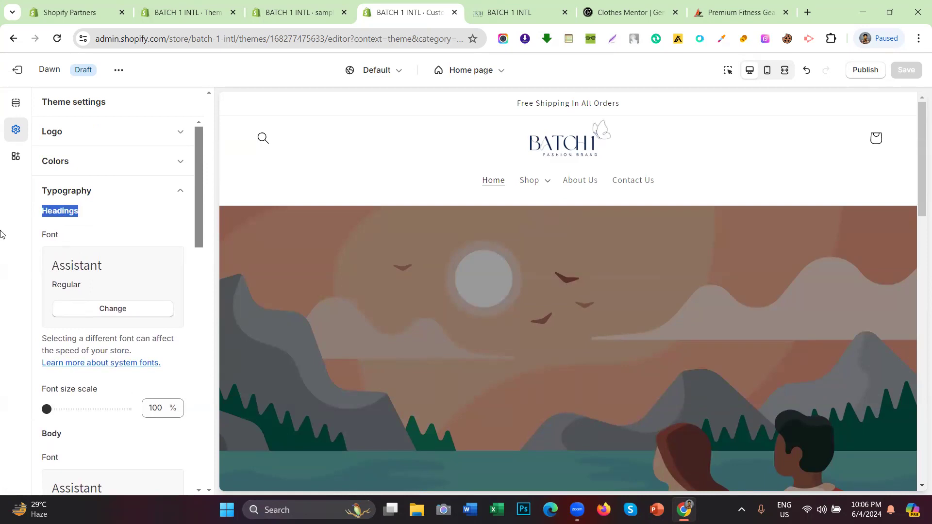
click(92, 230)
scroll(92, 230, down, 3)
drag(71, 318, 16, 317)
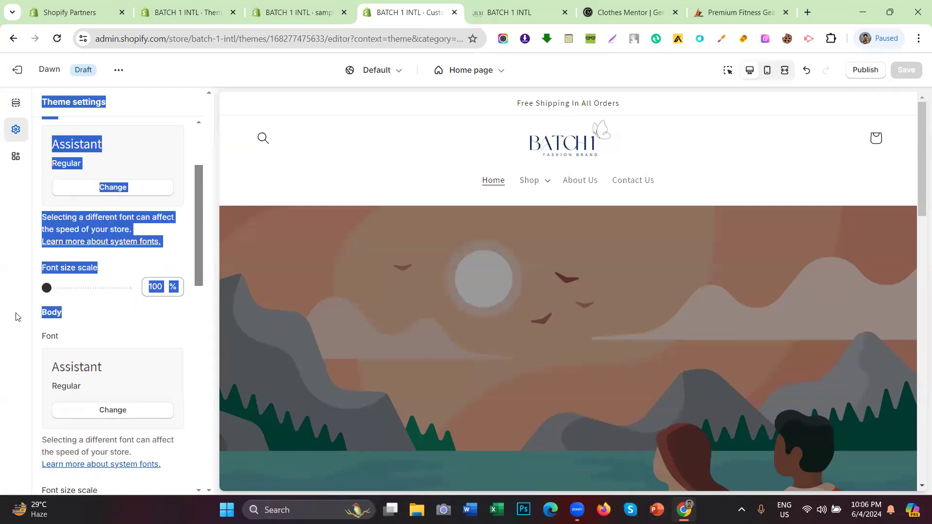
click(3, 224)
scroll(67, 204, up, 3)
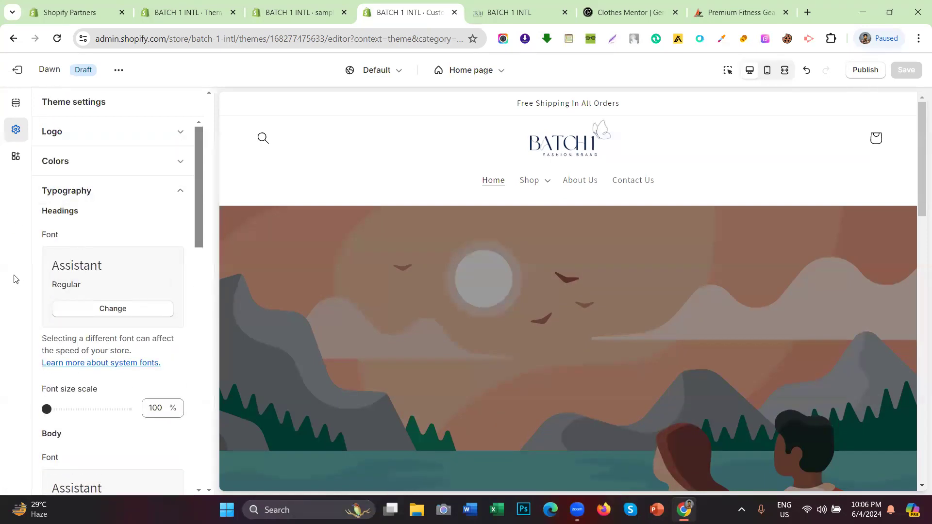
drag(110, 272, 50, 270)
click(116, 258)
scroll(92, 214, down, 2)
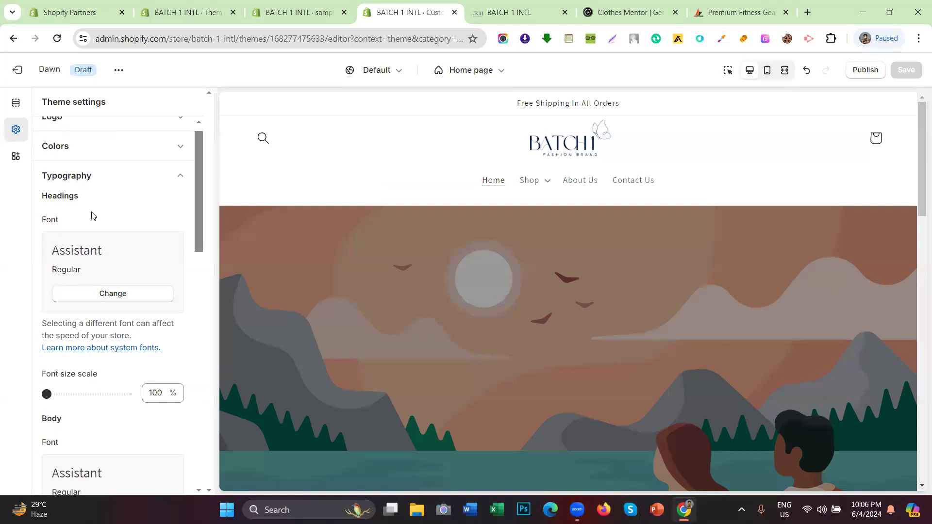
drag(43, 332, 116, 333)
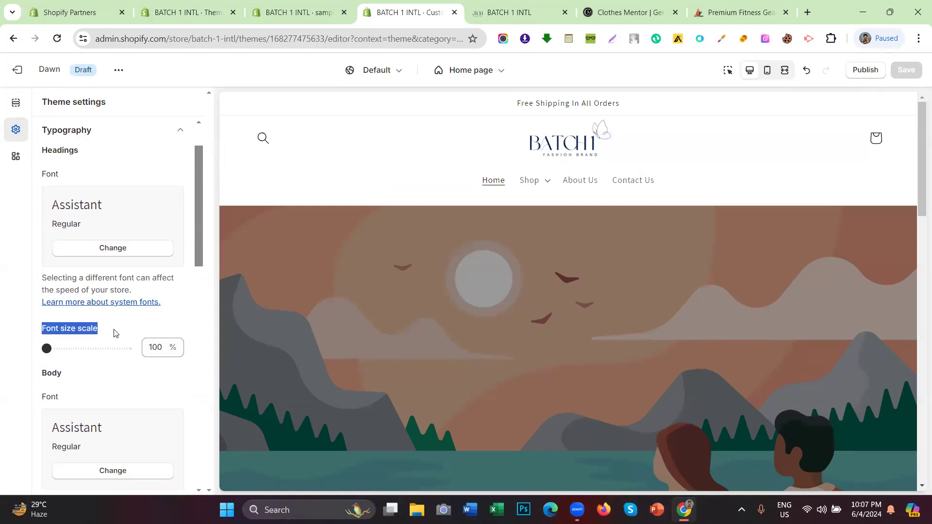
click(3, 294)
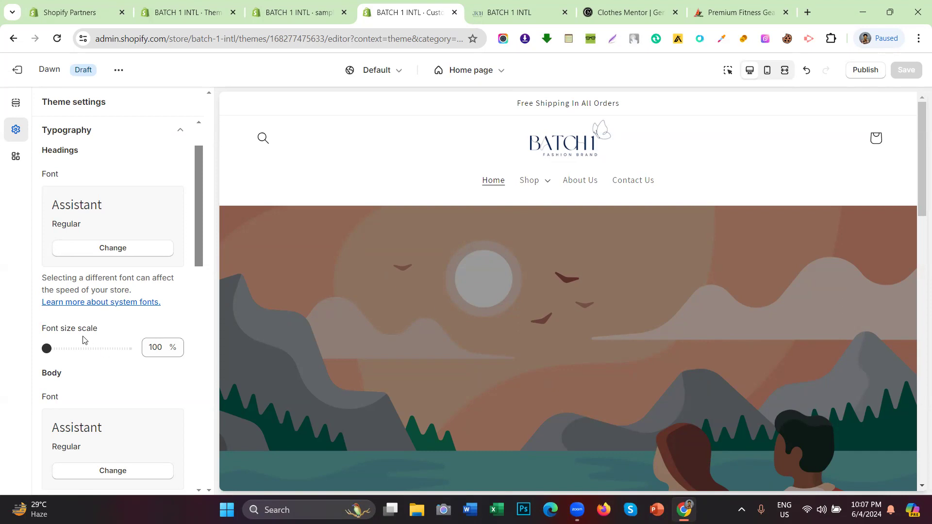
Step: Raise the Headings font size scale slider to 150% and check the storefront preview
double_click(72, 151)
click(18, 307)
drag(47, 349, 240, 349)
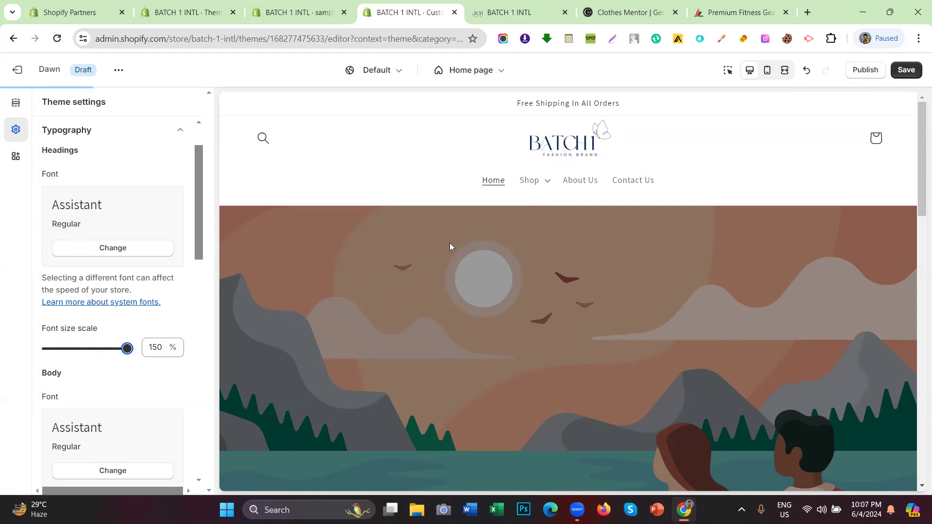
scroll(478, 194, down, 1)
scroll(477, 194, down, 2)
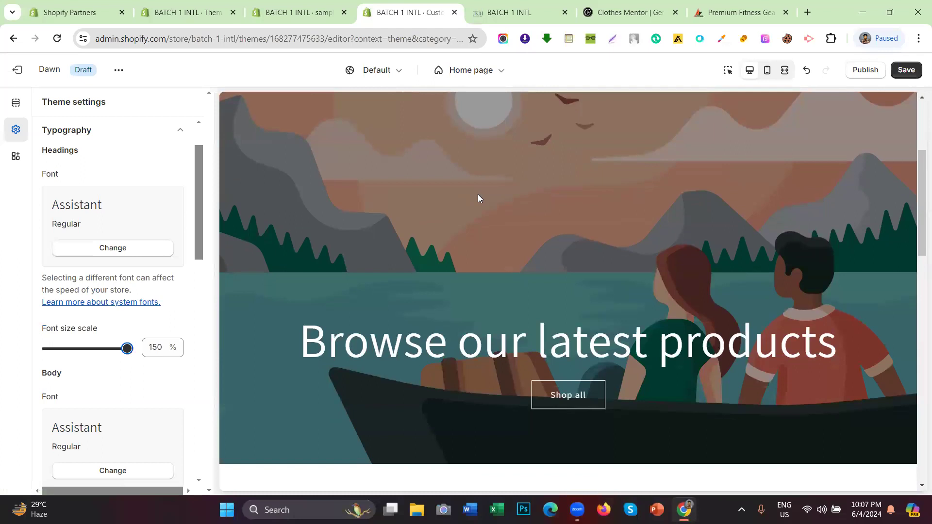
scroll(478, 194, down, 3)
scroll(482, 206, up, 4)
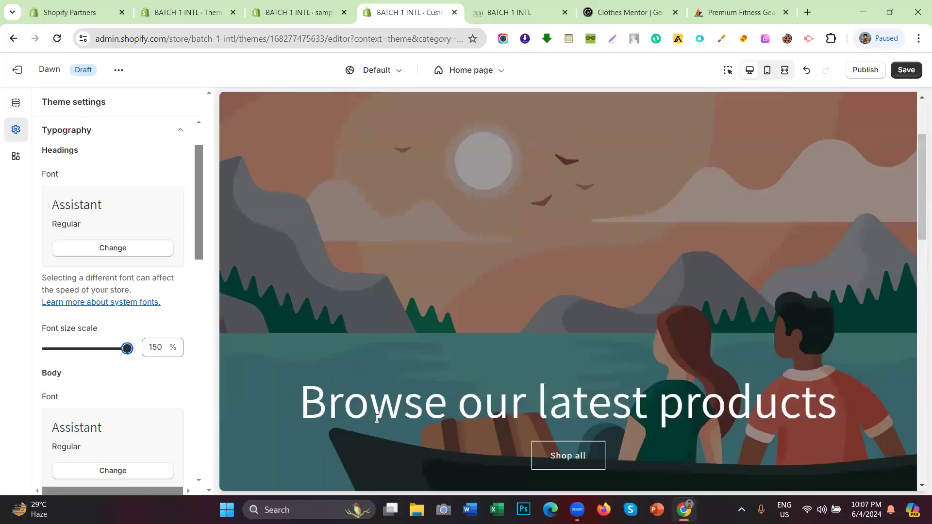
scroll(622, 380, up, 2)
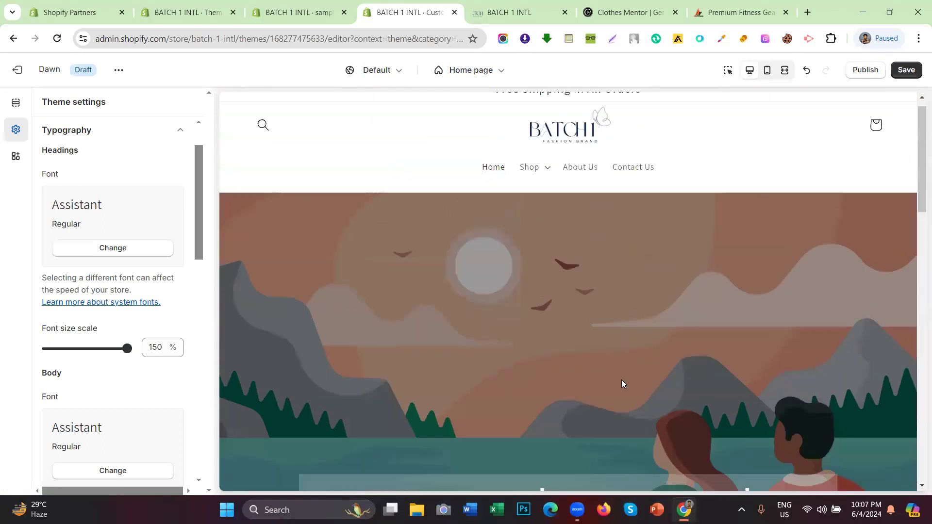
drag(462, 112, 657, 113)
Step: Drag the Headings font size scale back down to 100%
scroll(606, 166, down, 5)
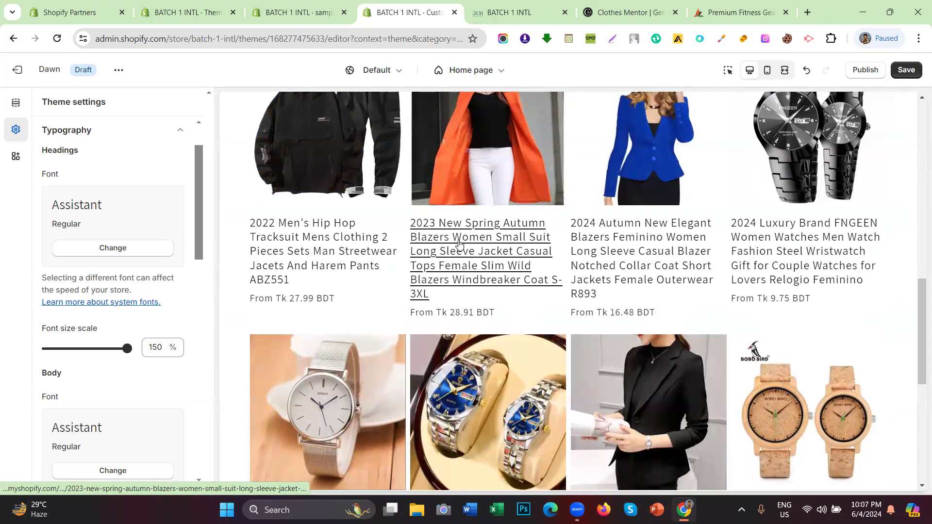
scroll(469, 272, down, 3)
scroll(473, 290, up, 10)
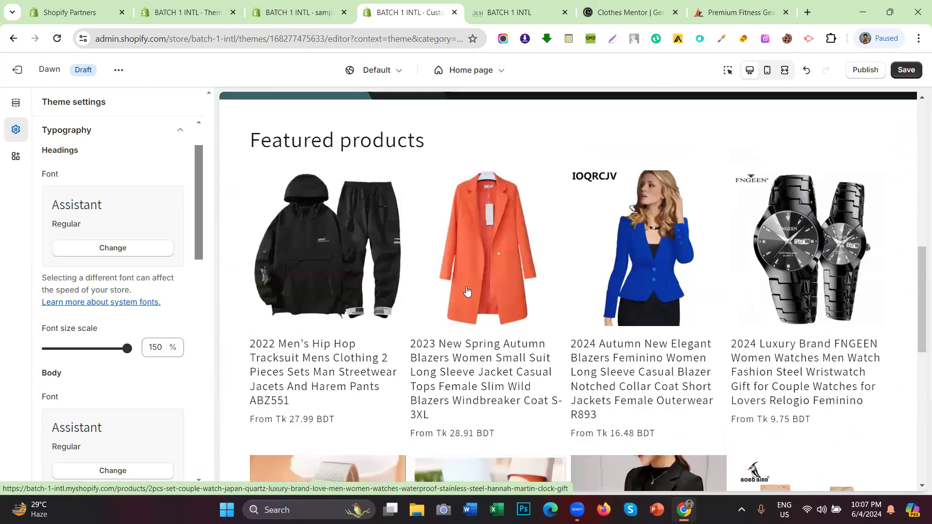
drag(95, 345, 46, 348)
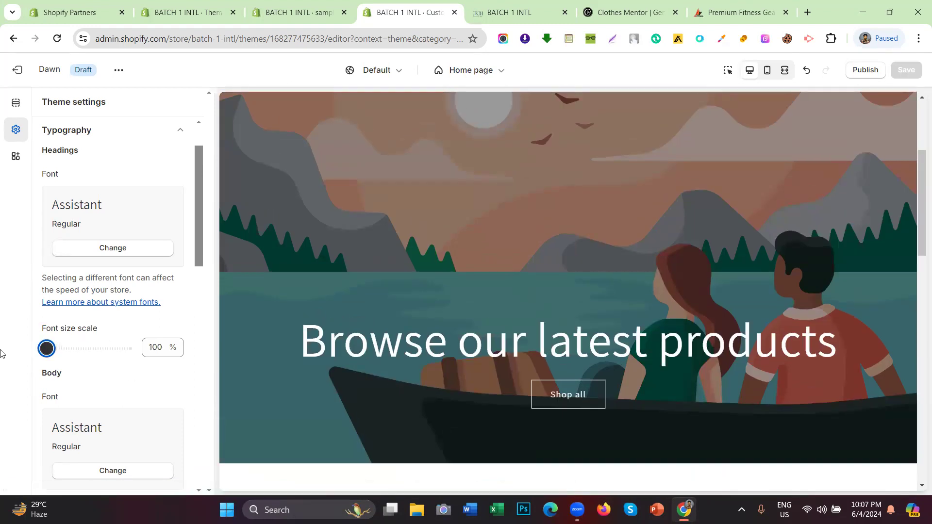
scroll(75, 262, up, 2)
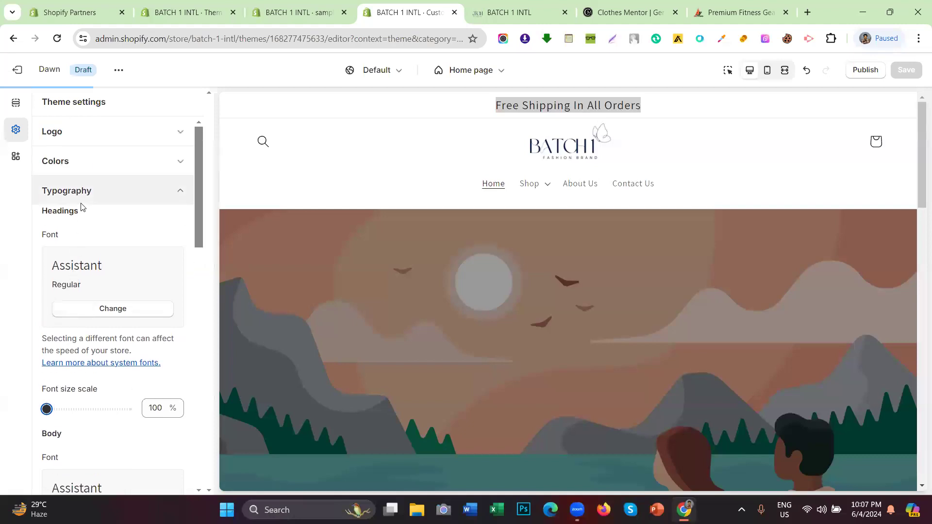
Step: Scroll down to the Body typography settings and try the body font size scale slider
drag(78, 211, 45, 216)
scroll(60, 297, down, 2)
drag(111, 267, 43, 272)
scroll(81, 309, down, 1)
scroll(82, 308, down, 2)
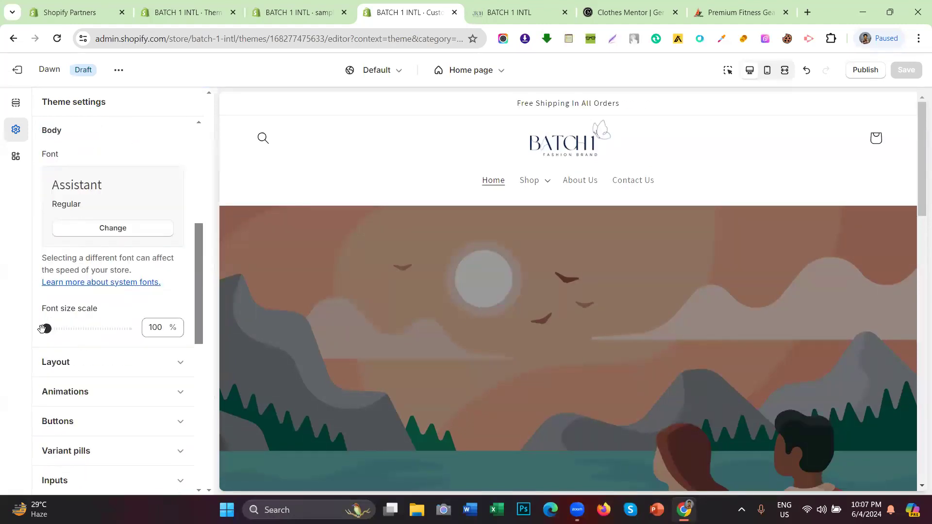
drag(46, 328, 128, 328)
drag(451, 203, 674, 191)
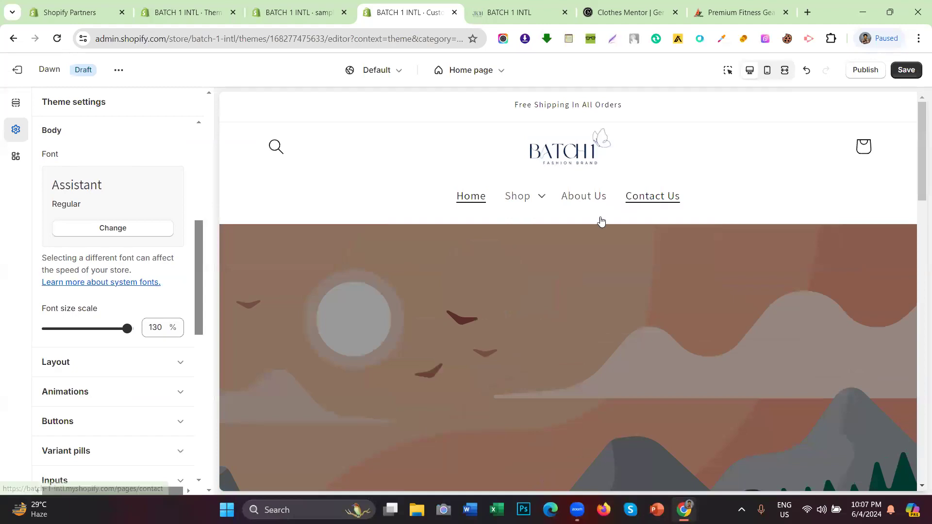
Step: Set the body font size scale to 115% and save the theme
drag(85, 339, 47, 329)
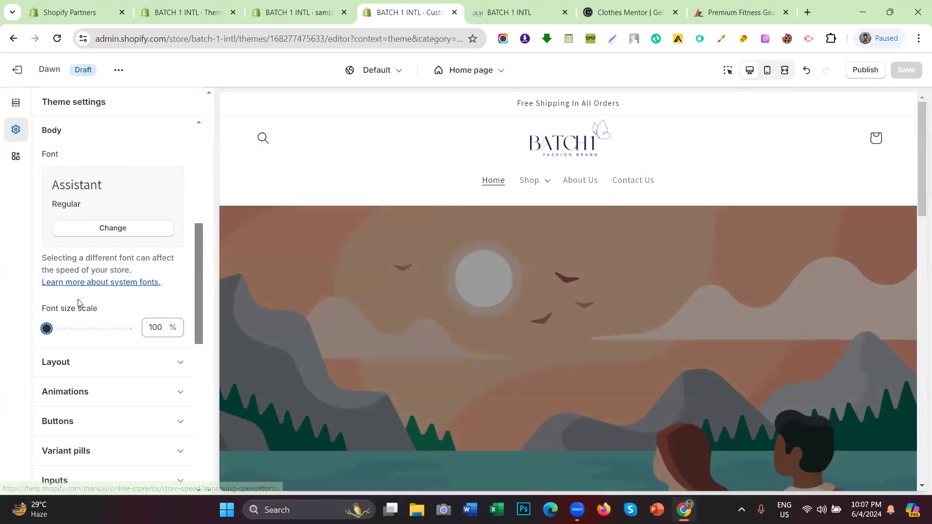
drag(77, 329, 100, 329)
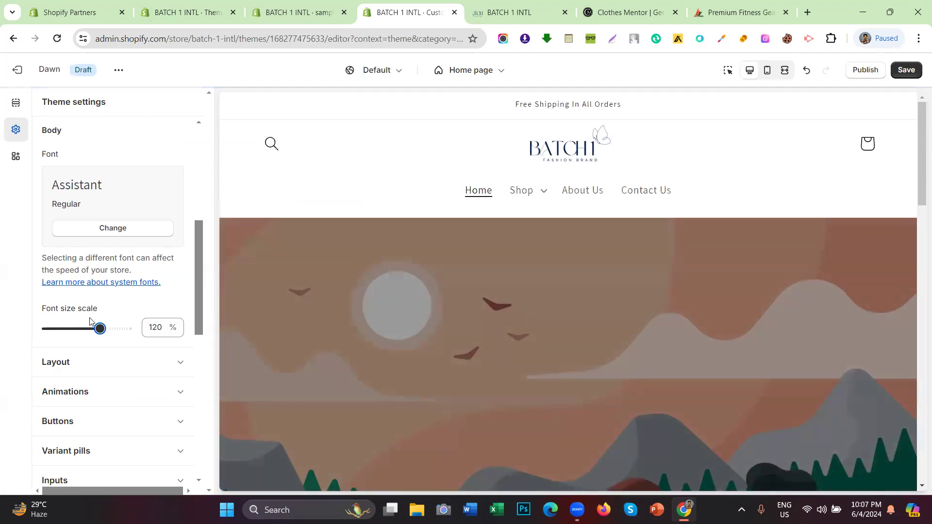
drag(99, 329, 86, 330)
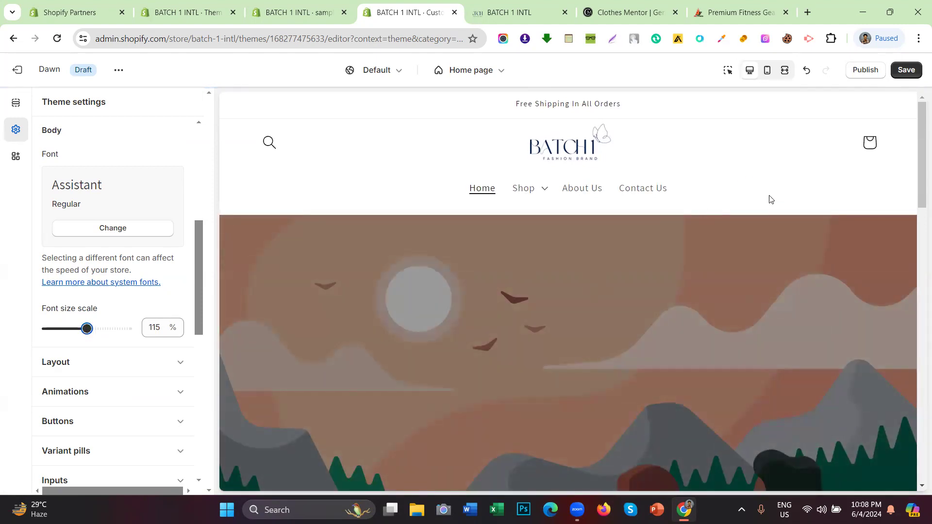
click(911, 75)
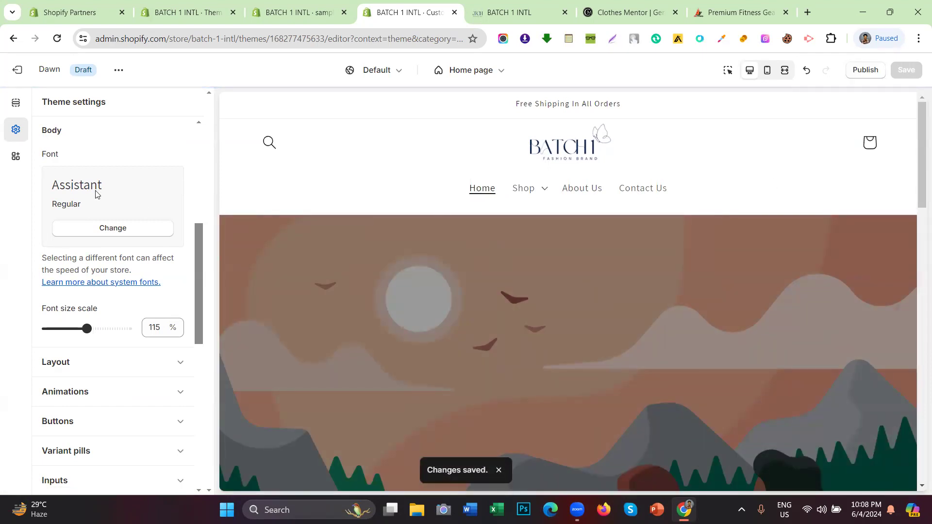
scroll(132, 212, up, 5)
scroll(116, 241, up, 1)
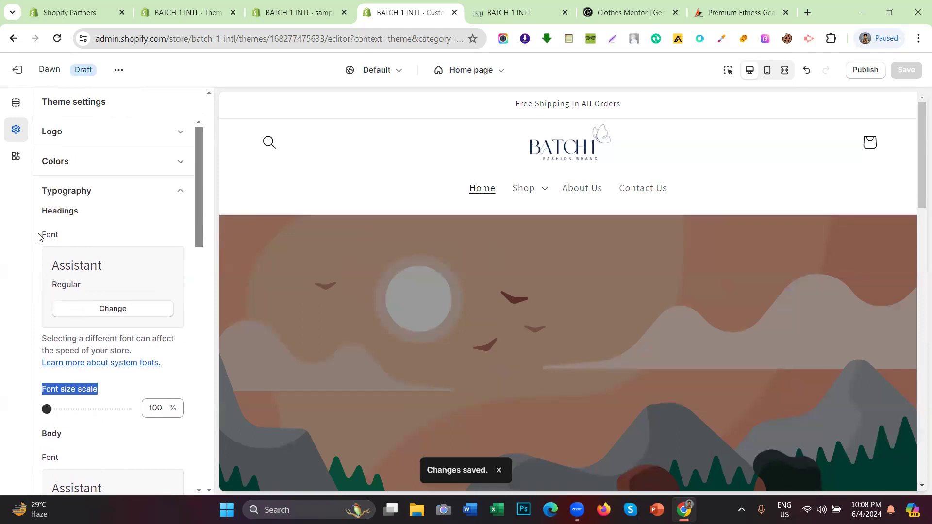
click(97, 309)
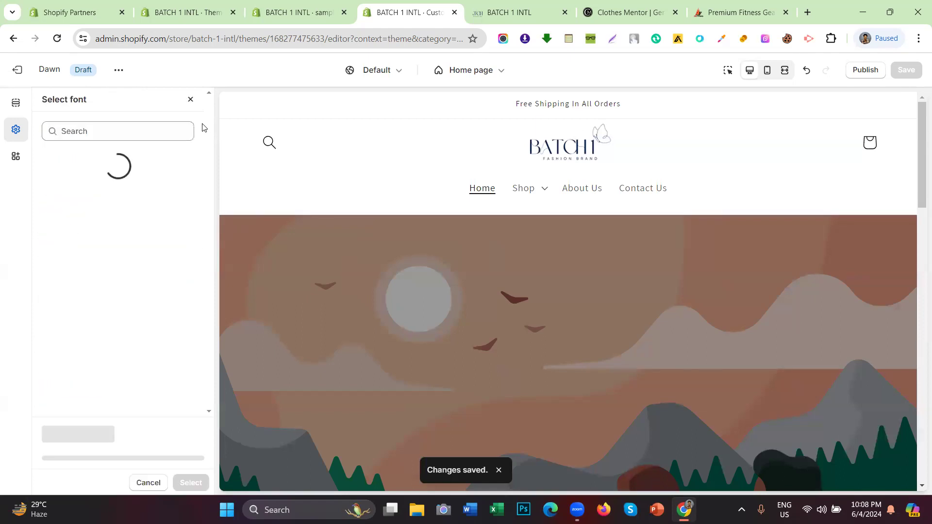
click(191, 100)
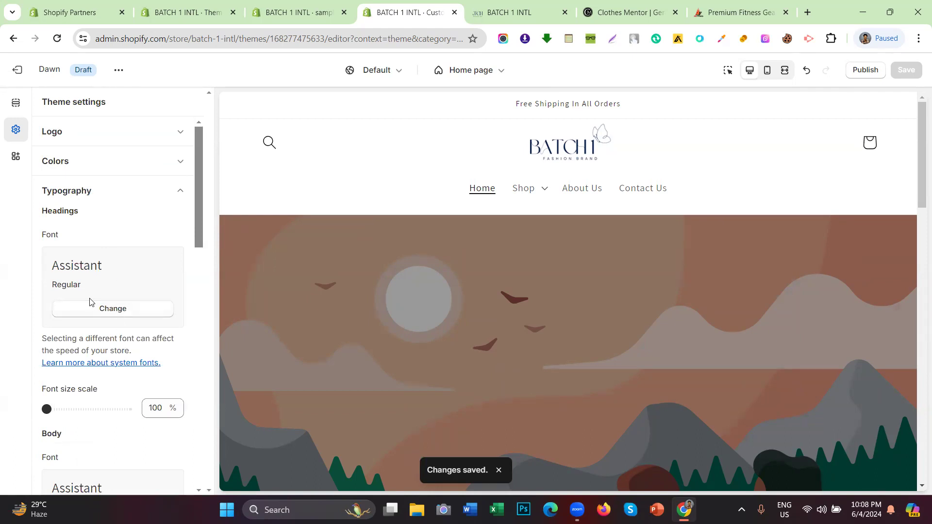
click(113, 314)
scroll(115, 218, down, 5)
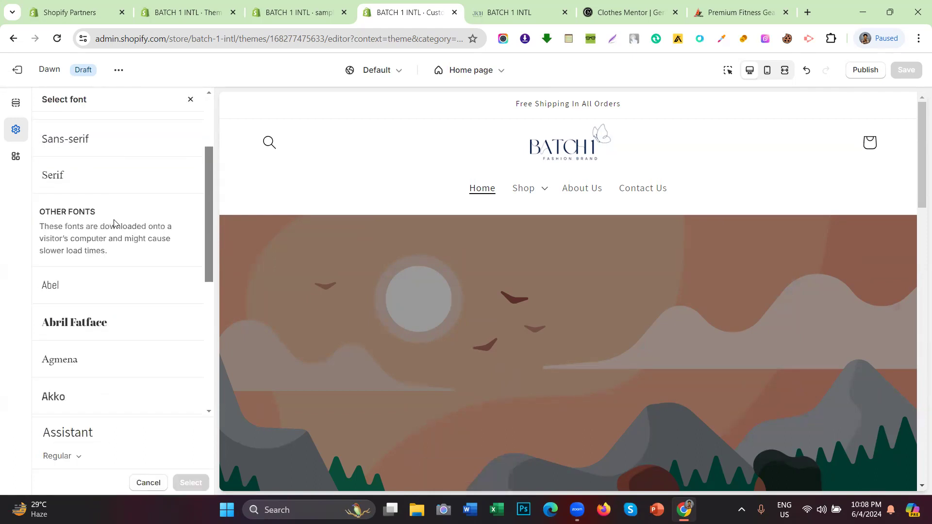
scroll(115, 229, up, 4)
scroll(115, 228, down, 5)
scroll(115, 229, down, 3)
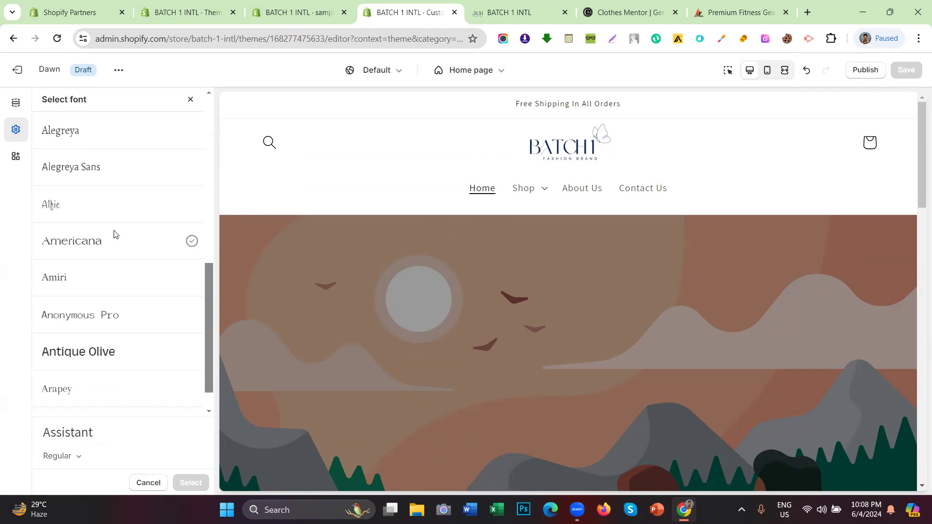
scroll(112, 218, up, 4)
scroll(110, 215, down, 7)
scroll(110, 215, down, 5)
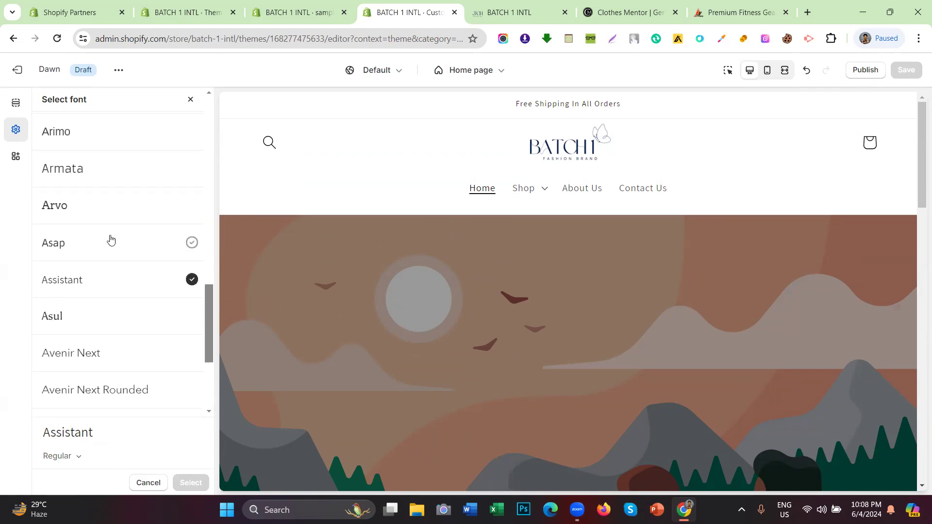
scroll(104, 262, up, 15)
scroll(106, 264, up, 3)
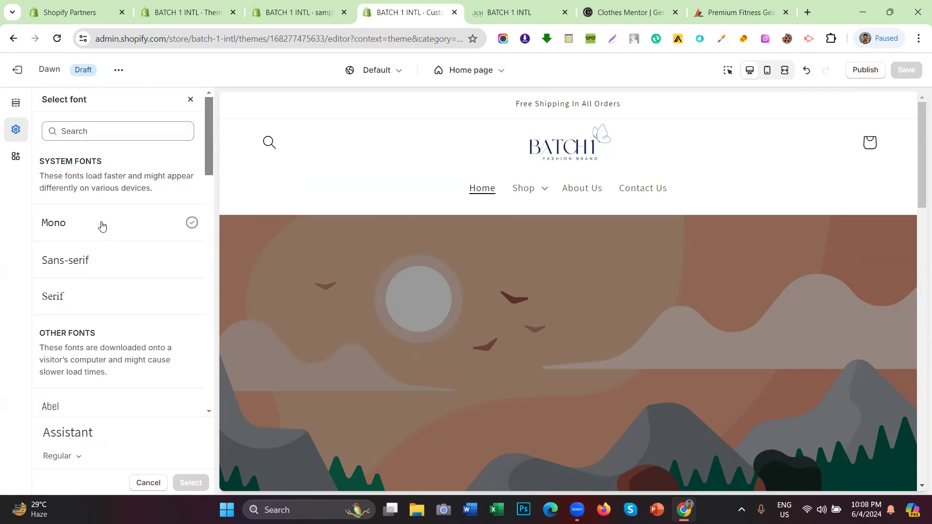
click(191, 100)
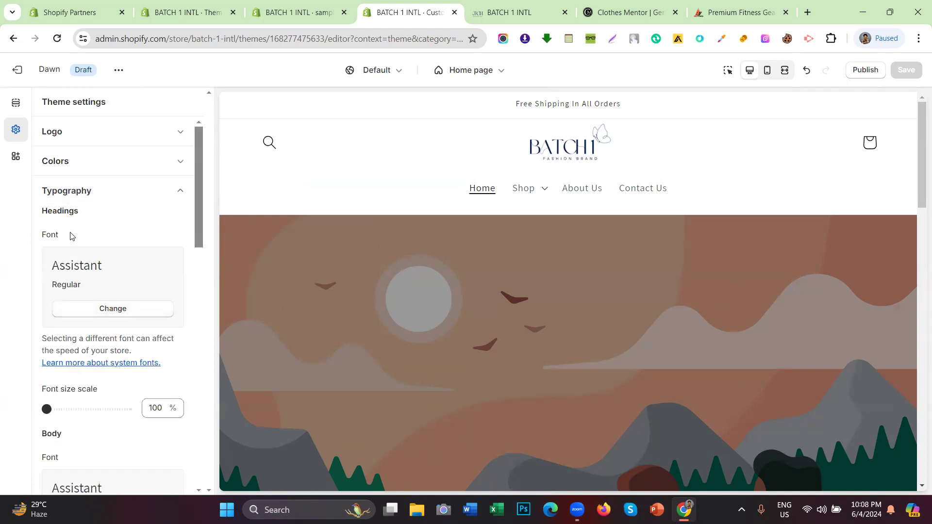
scroll(80, 326, down, 3)
drag(68, 314, 27, 310)
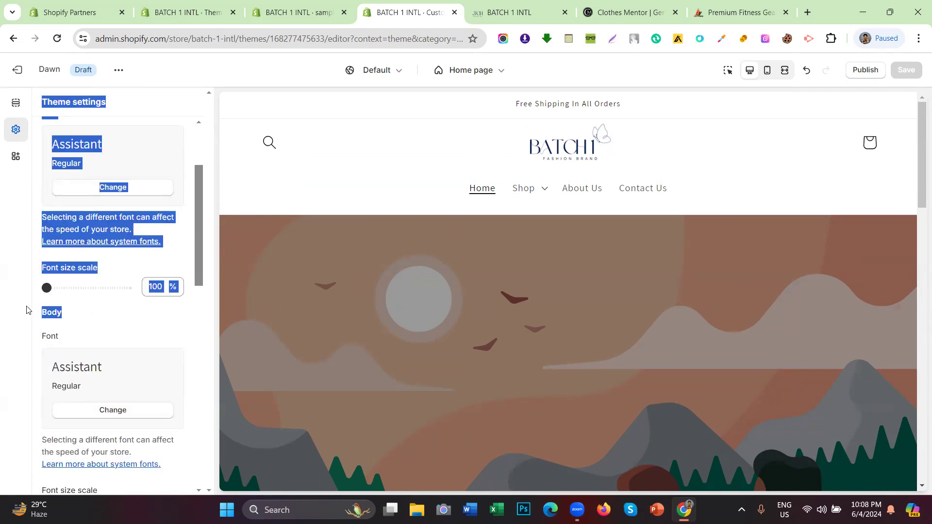
scroll(63, 226, up, 3)
click(21, 223)
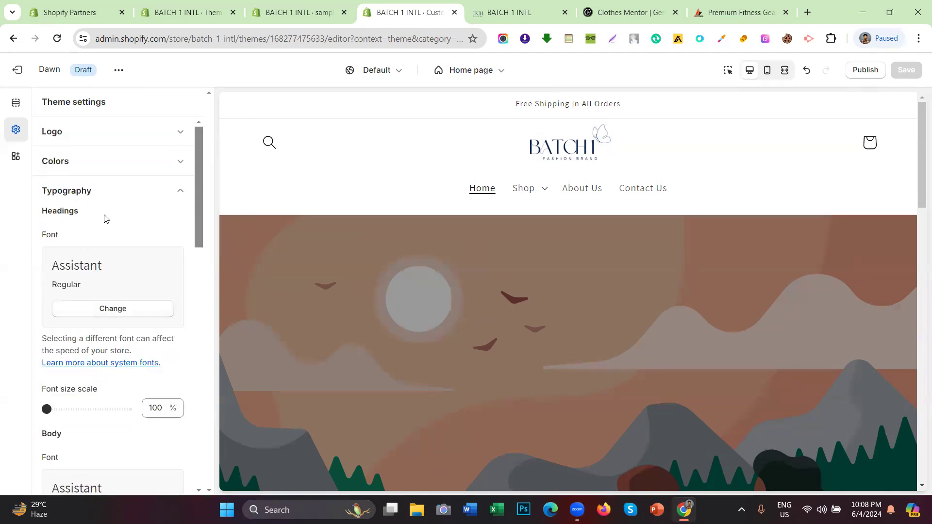
scroll(493, 259, down, 6)
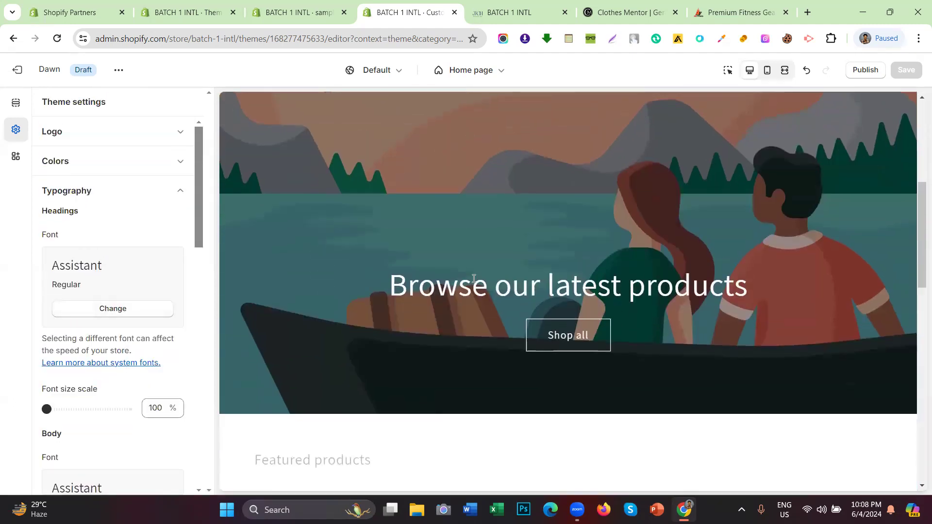
scroll(497, 285, up, 6)
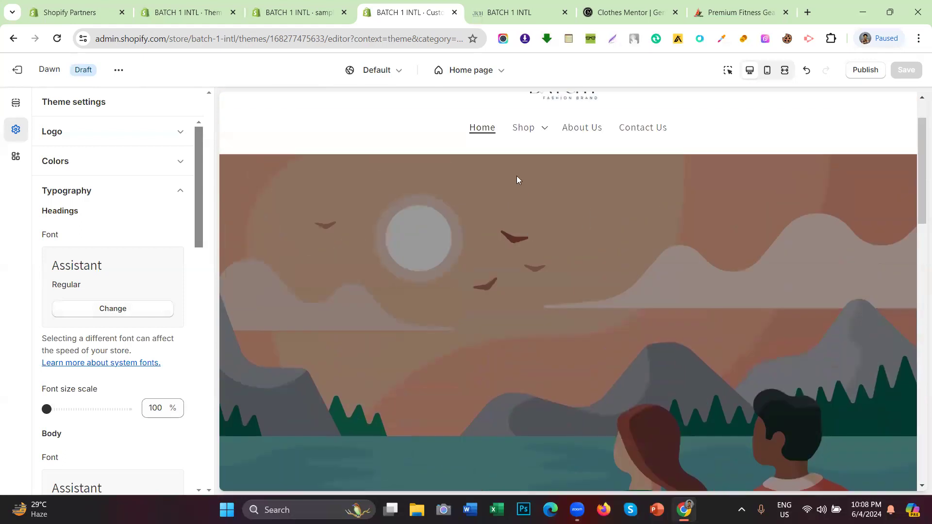
scroll(402, 261, down, 6)
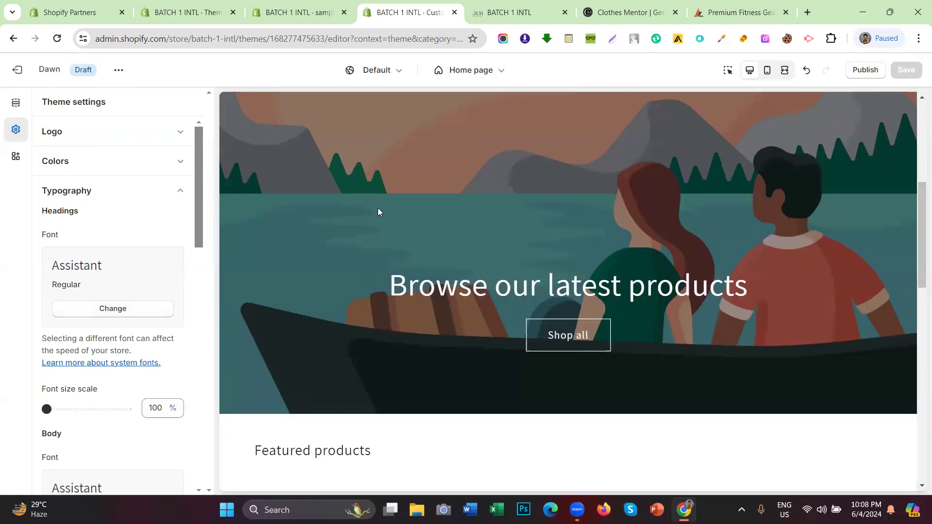
scroll(427, 210, up, 5)
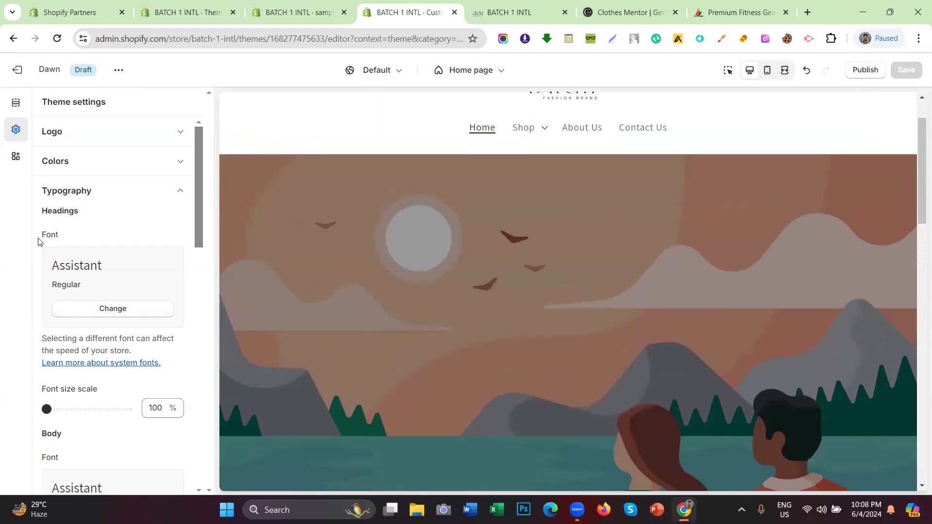
scroll(91, 299, down, 4)
scroll(437, 267, up, 2)
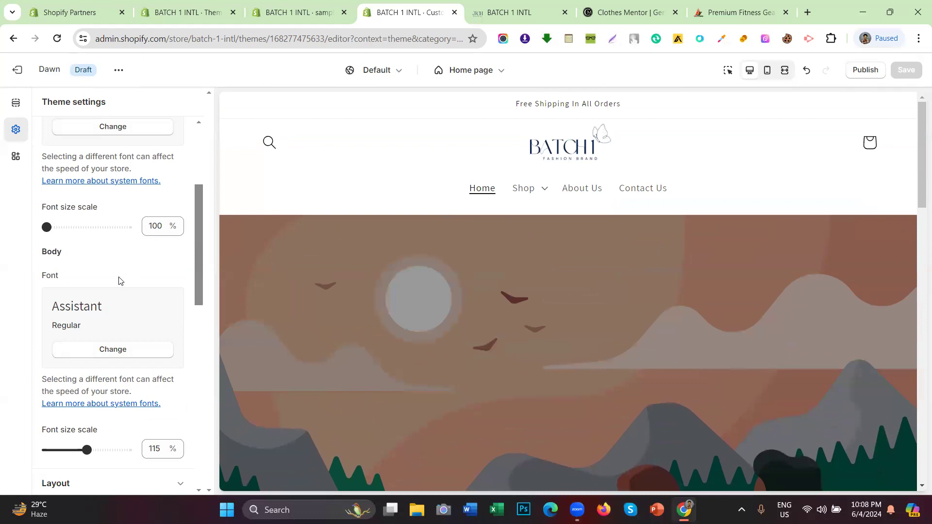
scroll(92, 286, up, 2)
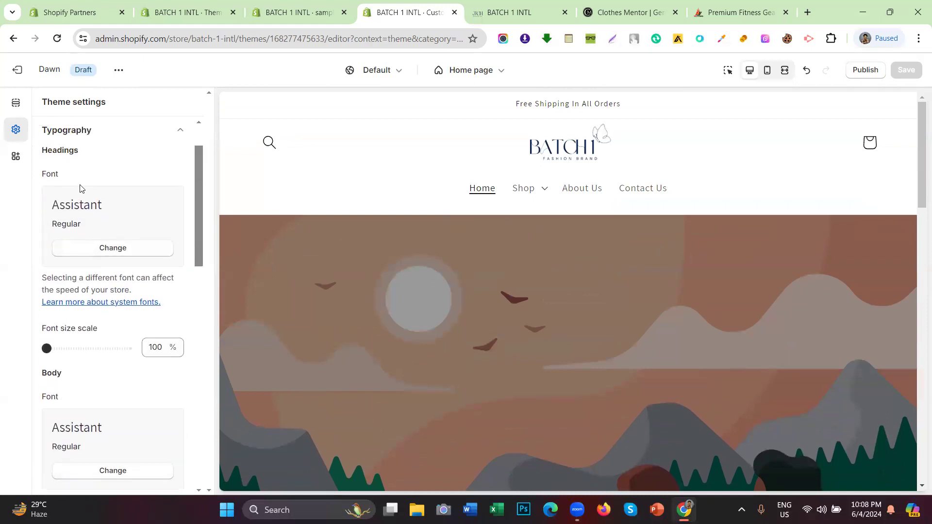
drag(72, 151, 53, 151)
Step: Open the Select font list for the Headings font, currently Assistant Regular, and browse it
click(113, 247)
click(191, 101)
click(113, 248)
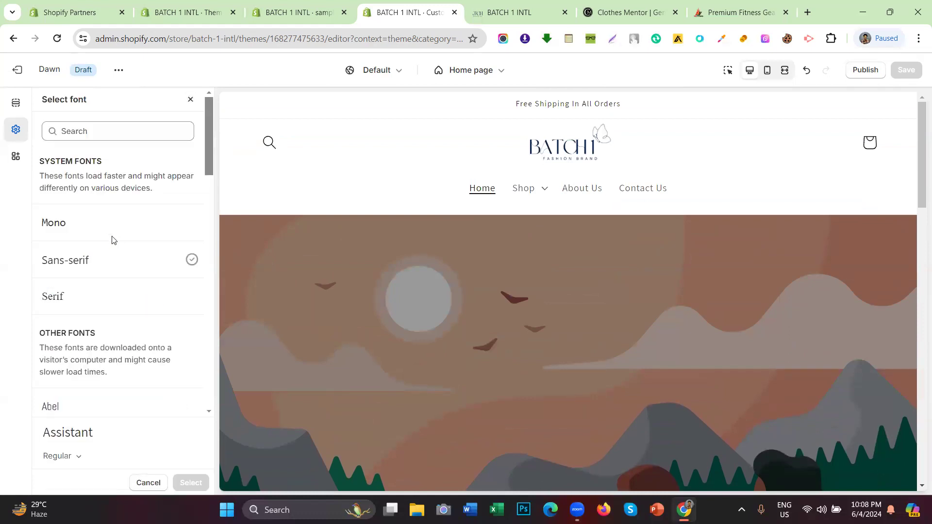
scroll(113, 239, down, 6)
scroll(110, 295, up, 4)
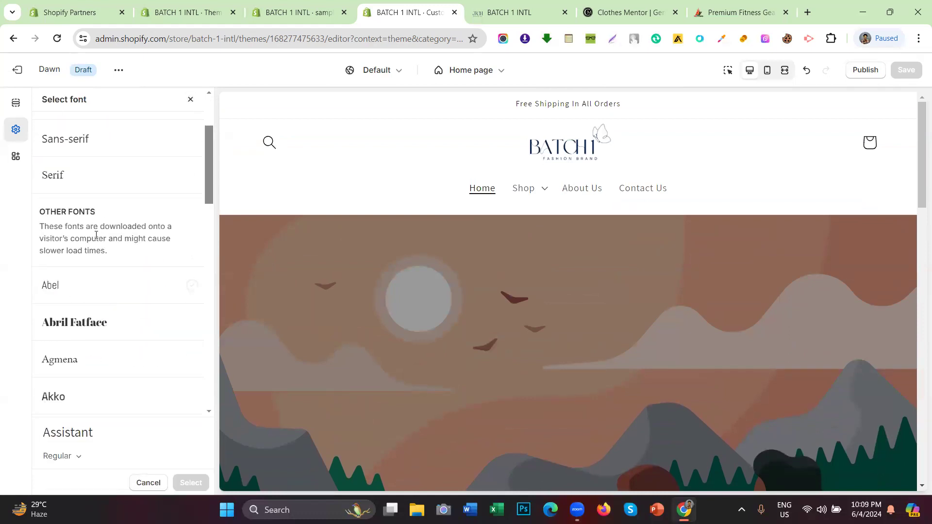
scroll(96, 235, up, 3)
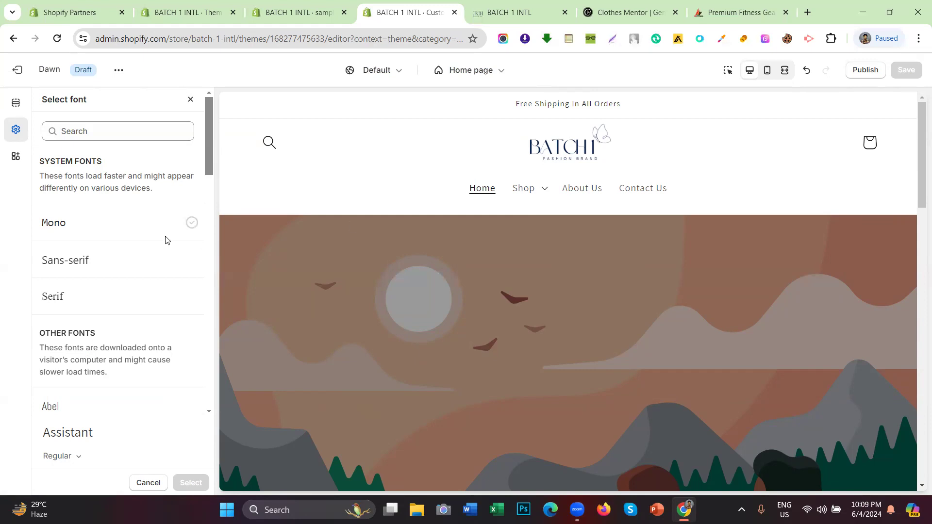
Step: Try Abril Fatface as the heading font in the Select font list
scroll(83, 209, down, 3)
scroll(84, 209, down, 3)
scroll(83, 209, up, 3)
click(100, 262)
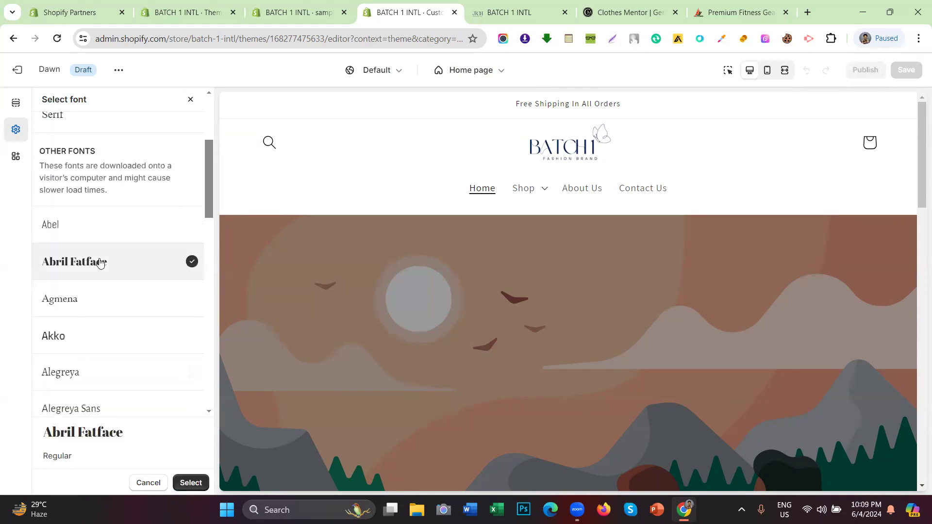
scroll(505, 270, down, 5)
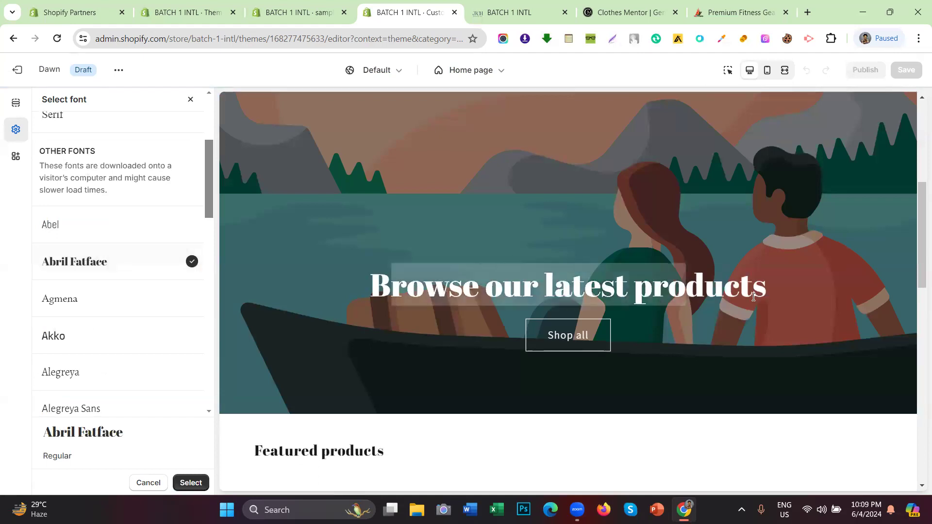
scroll(97, 284, up, 4)
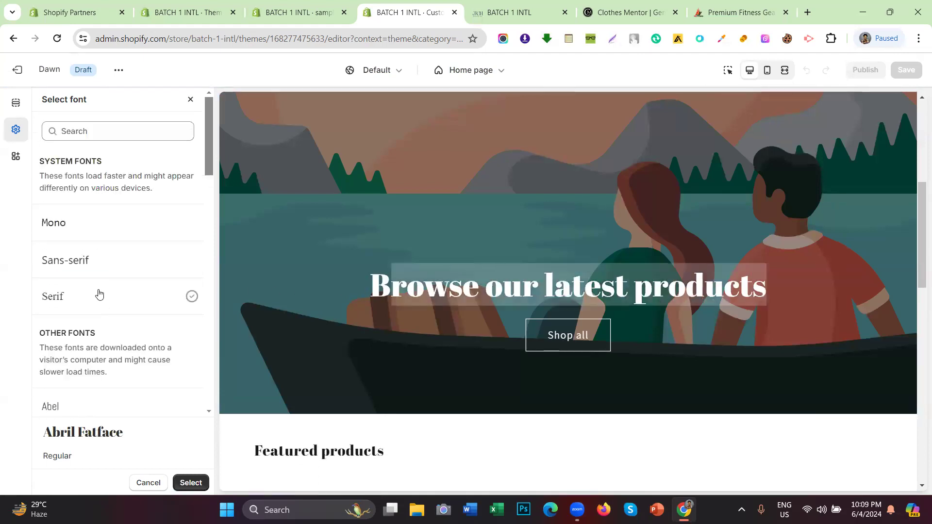
Step: Choose the system Serif font for headings and confirm it with Select
click(98, 223)
click(119, 299)
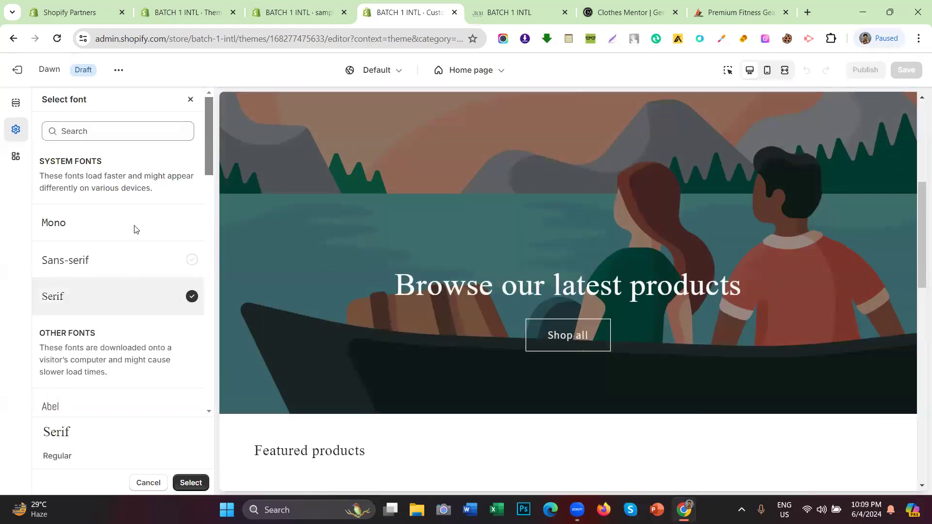
scroll(127, 219, down, 8)
scroll(121, 250, up, 5)
scroll(97, 261, up, 4)
scroll(92, 311, down, 3)
scroll(85, 320, down, 9)
scroll(118, 197, up, 1)
scroll(105, 278, down, 4)
scroll(105, 278, up, 15)
click(192, 488)
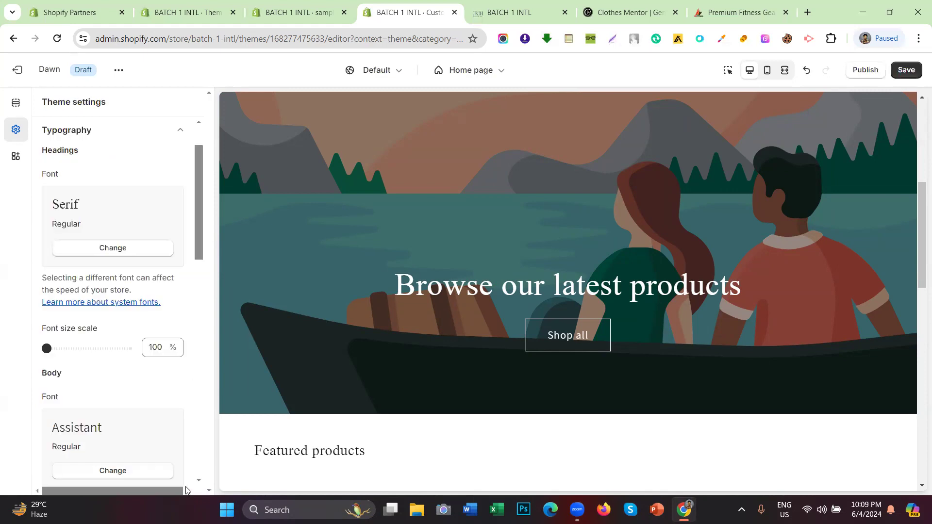
Step: Inspect the banner heading's new Serif font in the storefront preview
drag(388, 292, 757, 292)
scroll(508, 307, down, 3)
scroll(500, 314, up, 3)
scroll(465, 307, up, 1)
scroll(463, 306, up, 5)
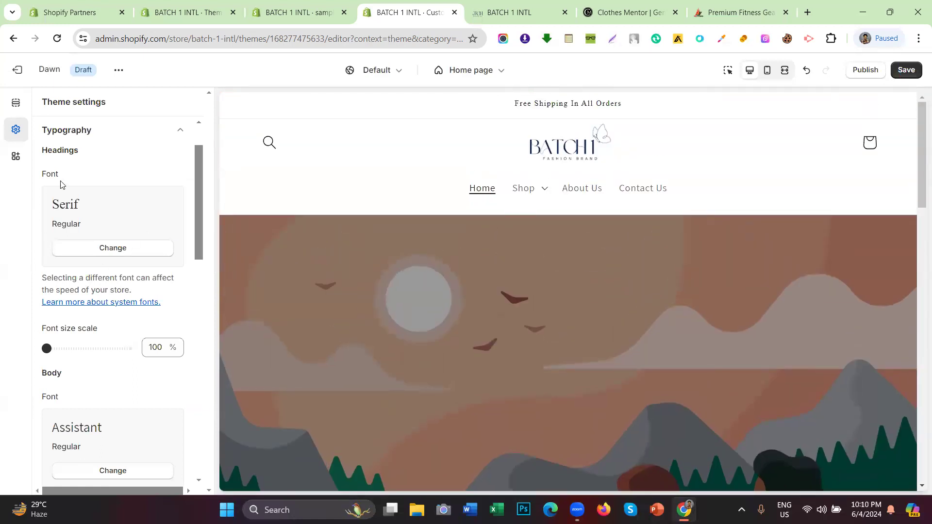
scroll(60, 185, down, 4)
drag(62, 192, 42, 192)
click(72, 200)
Step: Change the body font from Assistant to Sans-serif and save the theme
click(104, 290)
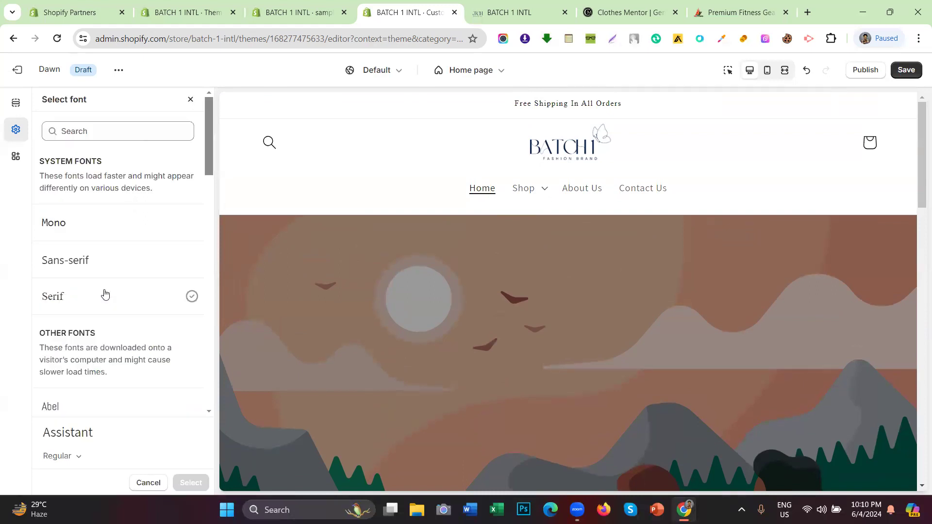
click(103, 268)
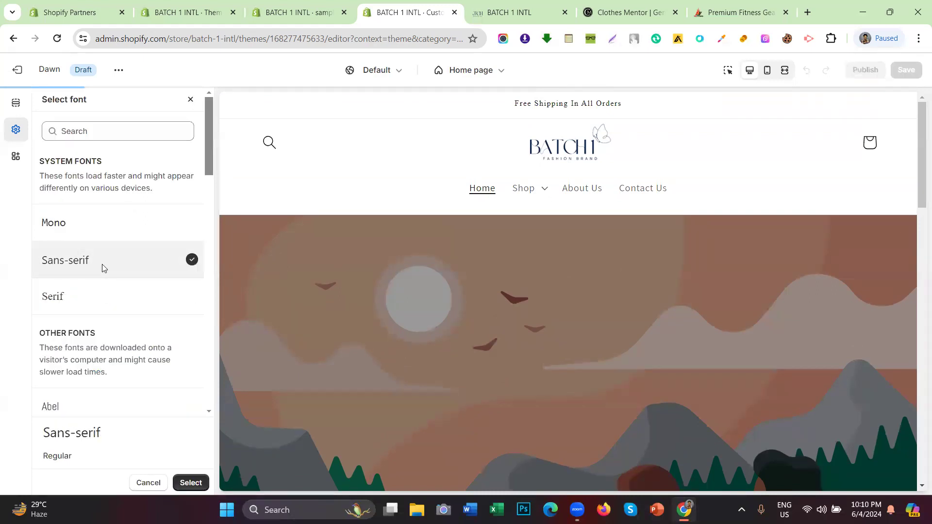
scroll(523, 277, down, 4)
scroll(526, 275, up, 3)
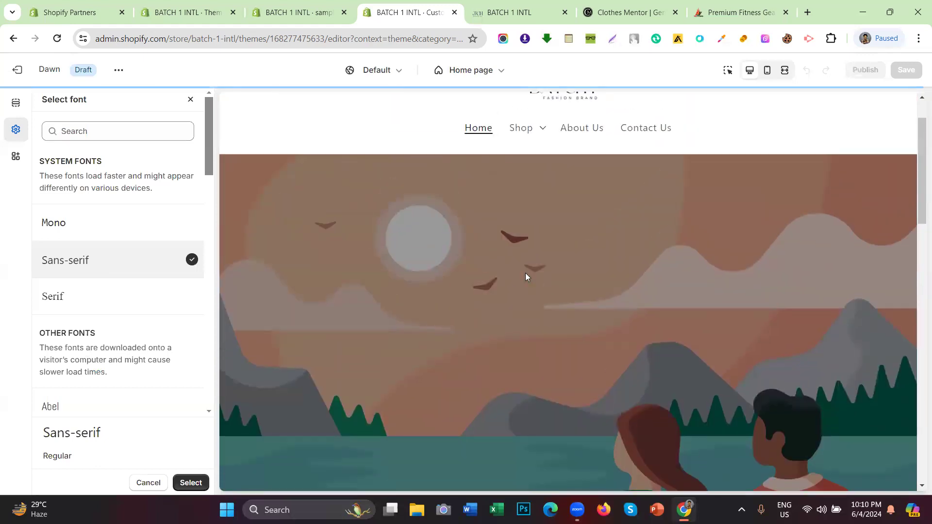
click(189, 483)
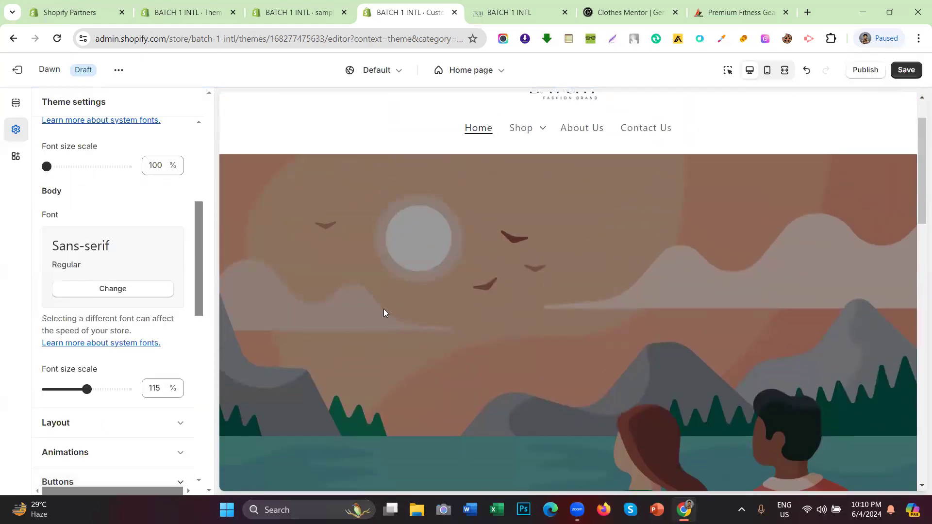
click(908, 69)
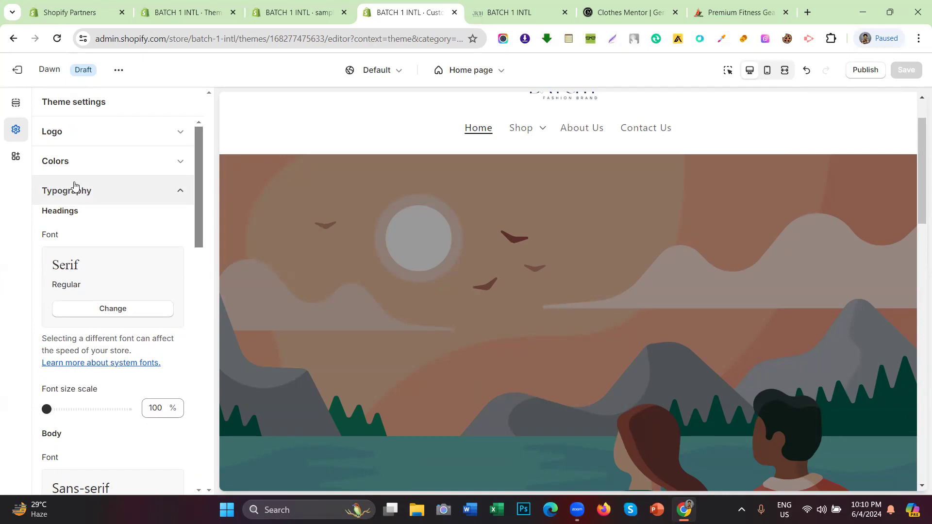
Step: Collapse and reopen the Typography settings, then scroll down the preview
click(74, 186)
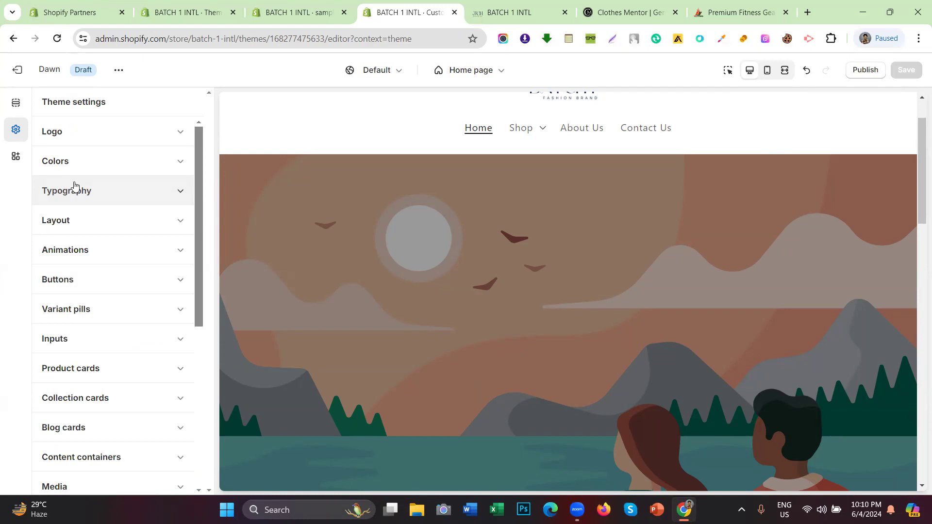
click(74, 186)
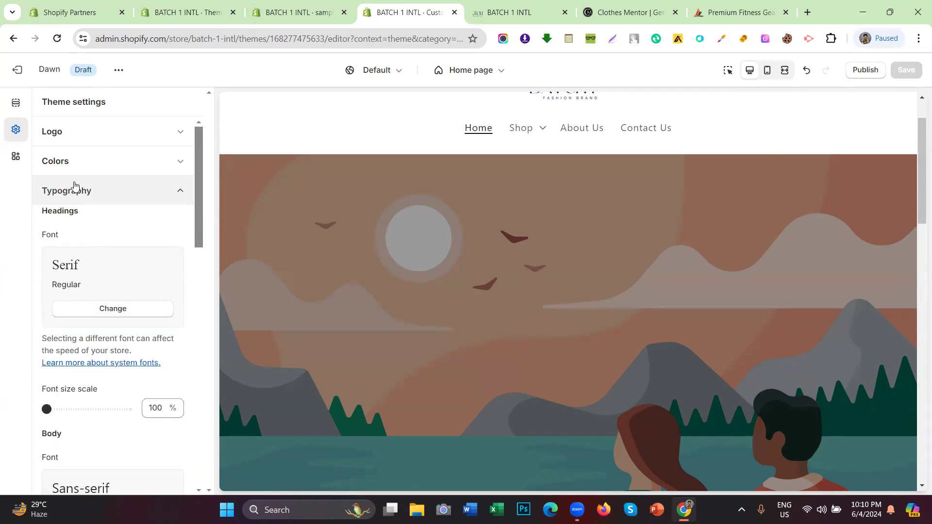
scroll(429, 178, down, 8)
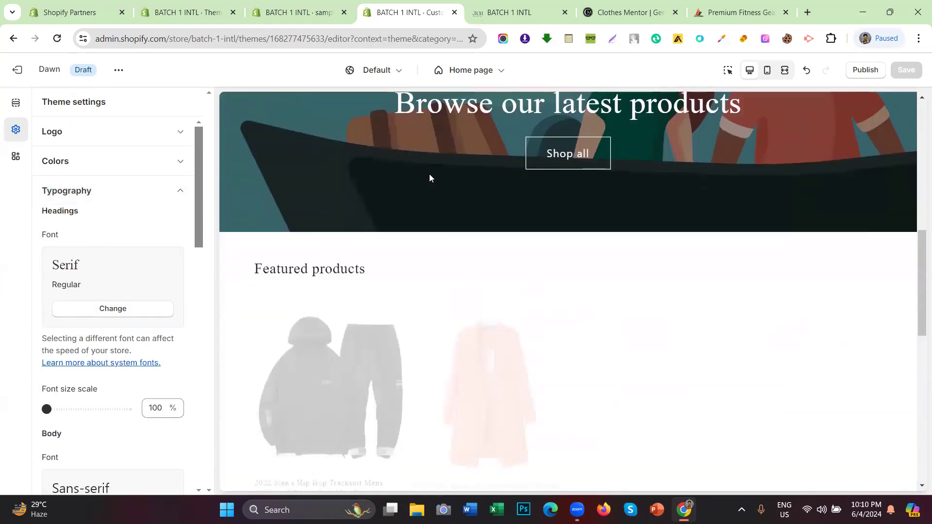
scroll(430, 178, down, 4)
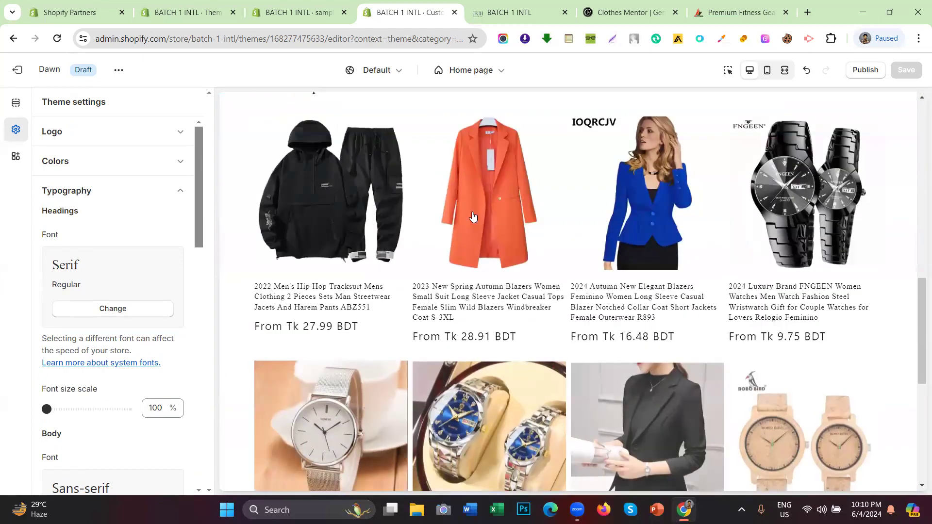
Step: Open the orange blazer's product page to view the new fonts, then return to the editor
click(472, 302)
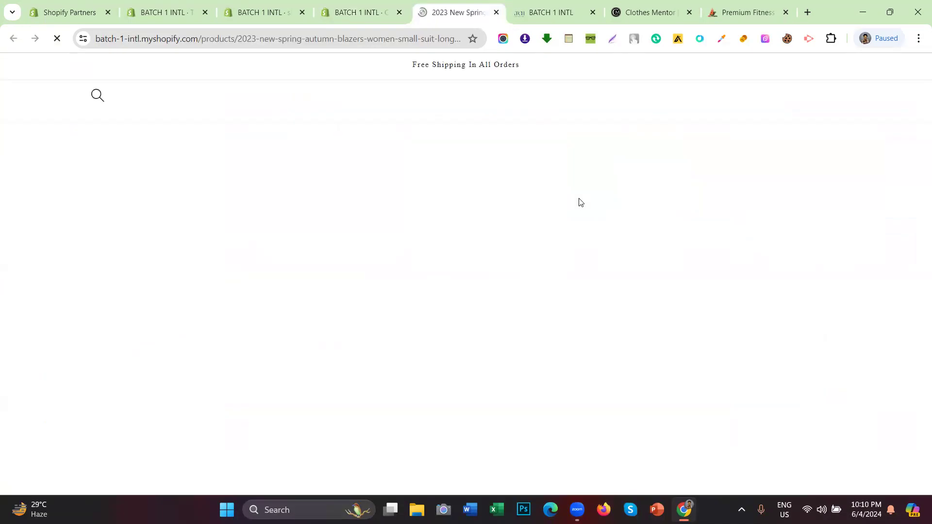
scroll(684, 213, down, 15)
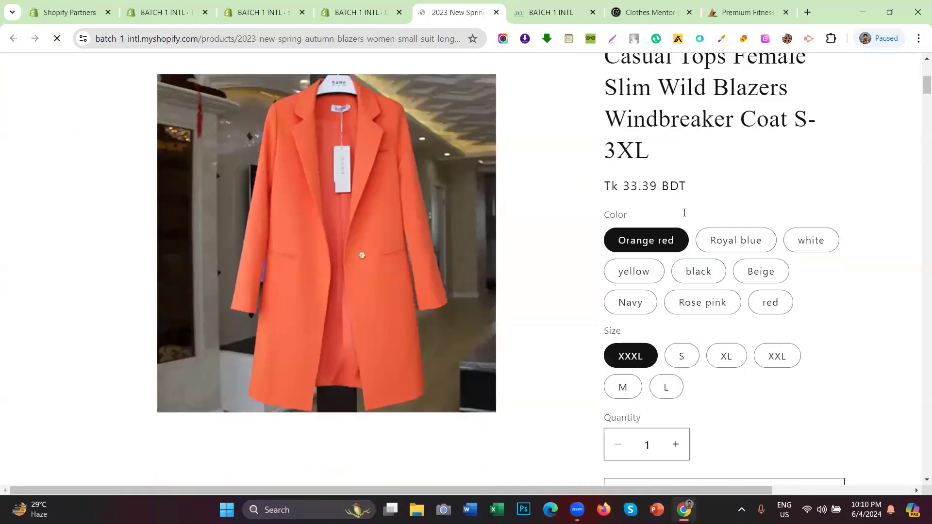
scroll(560, 211, up, 3)
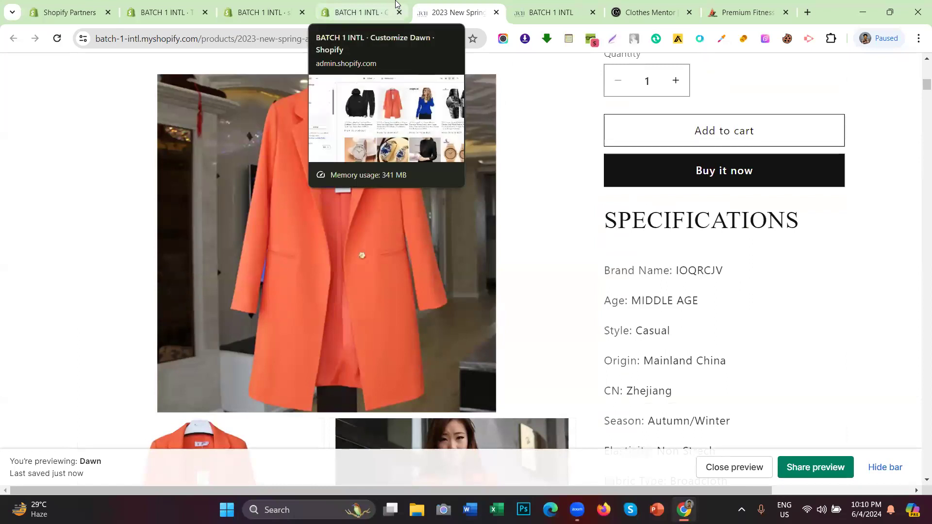
click(396, 3)
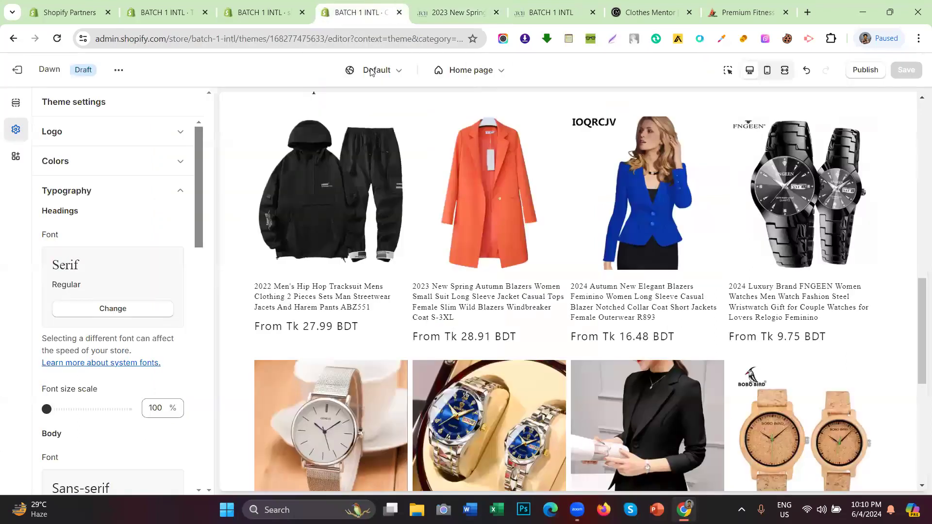
click(16, 102)
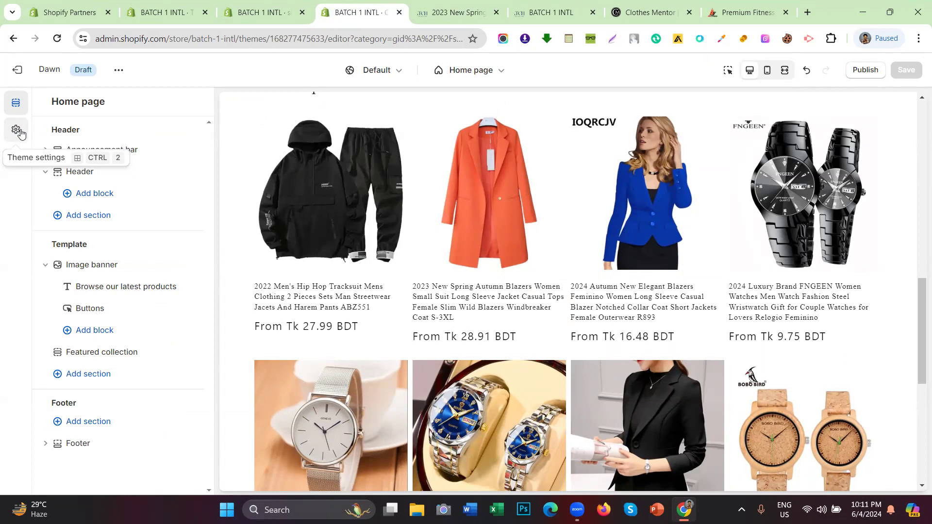
scroll(547, 97, down, 5)
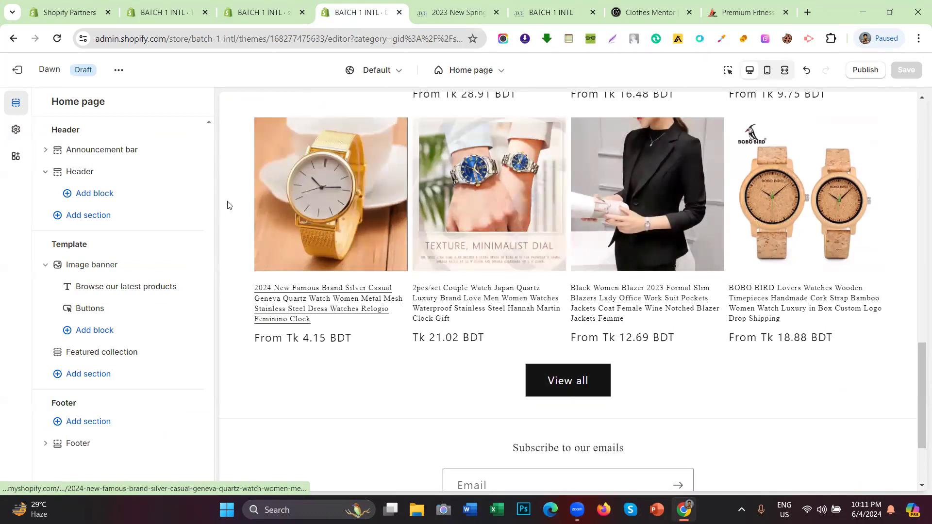
click(457, 12)
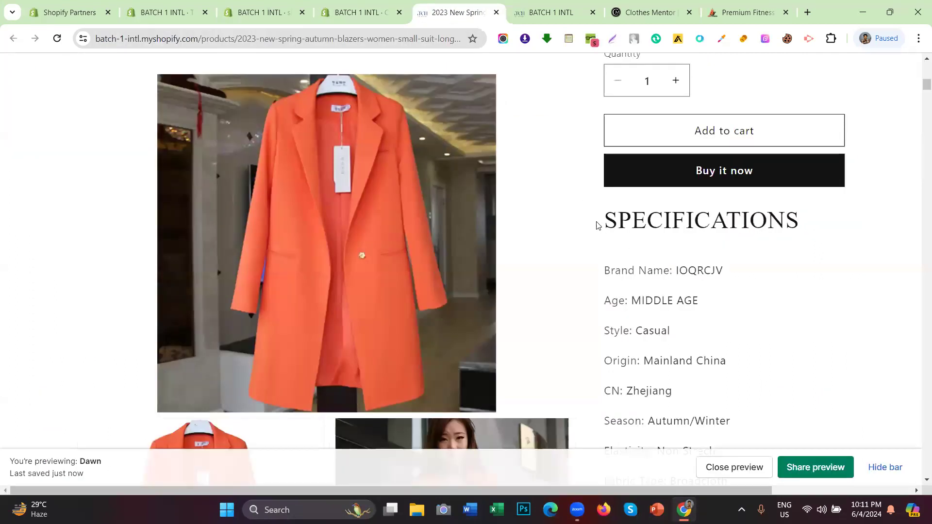
scroll(568, 189, up, 10)
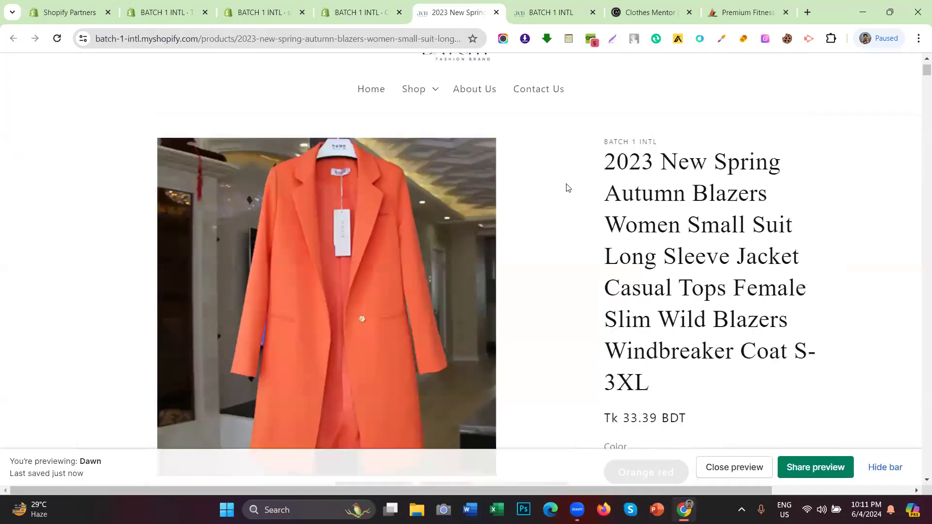
drag(610, 160, 699, 378)
click(698, 378)
scroll(649, 257, down, 10)
scroll(624, 162, down, 7)
scroll(640, 257, down, 3)
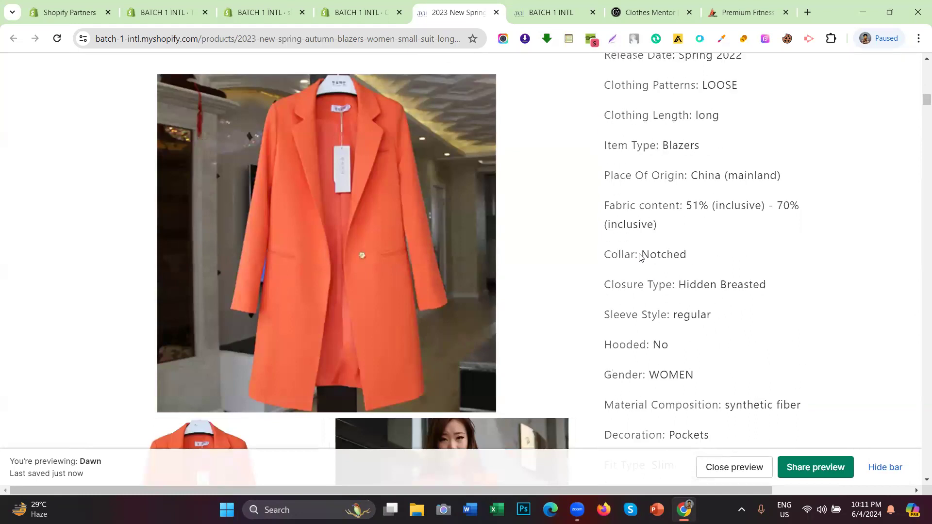
scroll(639, 253, up, 6)
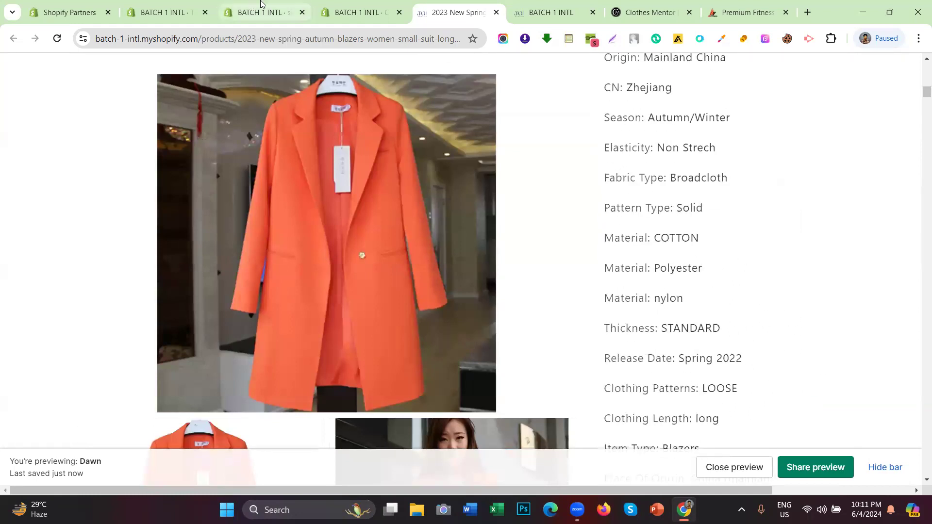
click(264, 6)
click(331, 6)
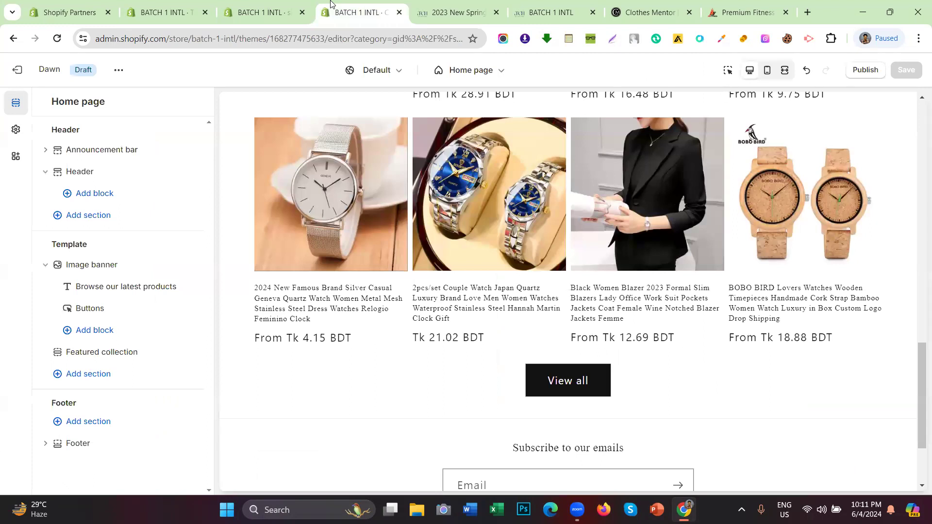
scroll(401, 297, up, 7)
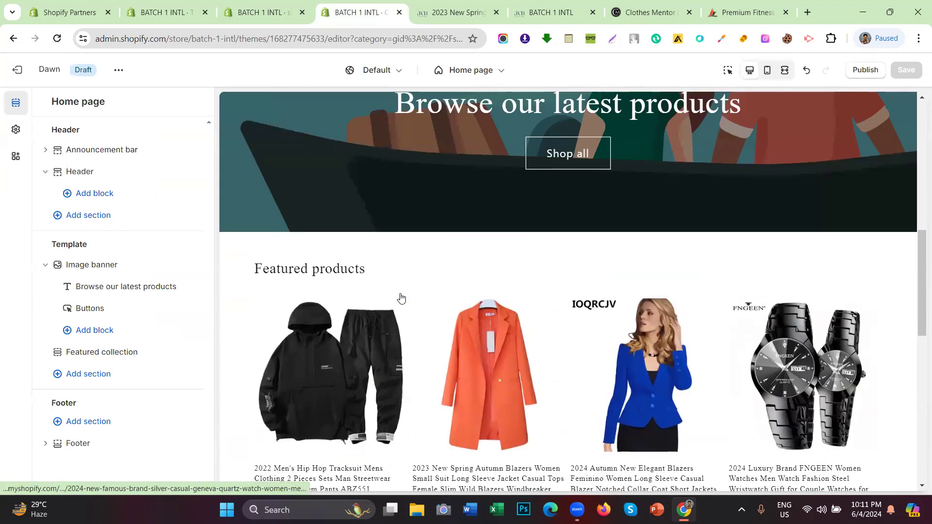
scroll(402, 298, up, 6)
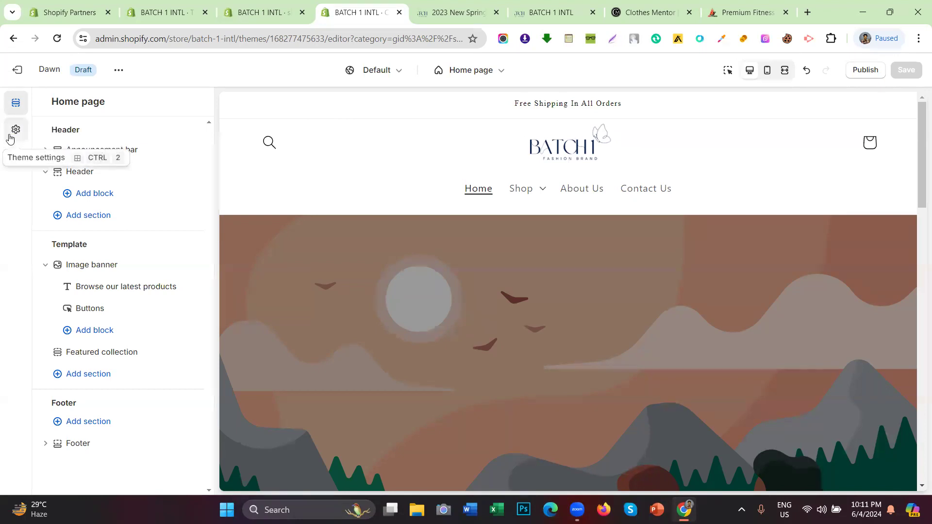
click(9, 138)
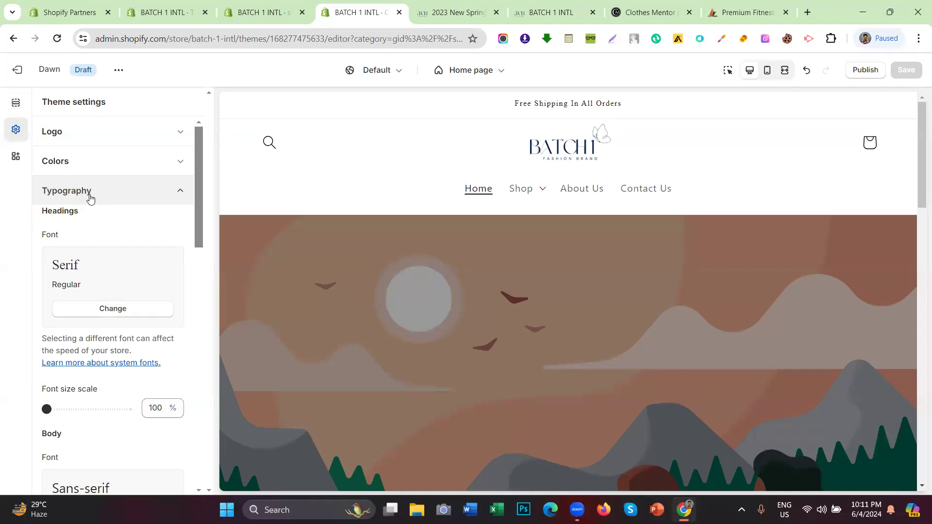
Step: Collapse Typography, glance at the orange blazer page, close it, and return to the editor
click(90, 198)
scroll(98, 186, down, 2)
scroll(98, 183, up, 2)
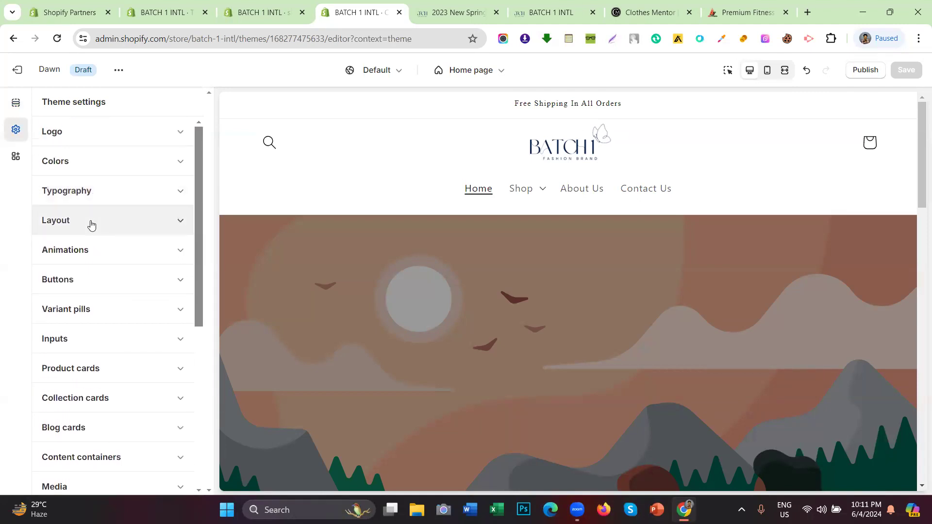
click(431, 10)
click(496, 12)
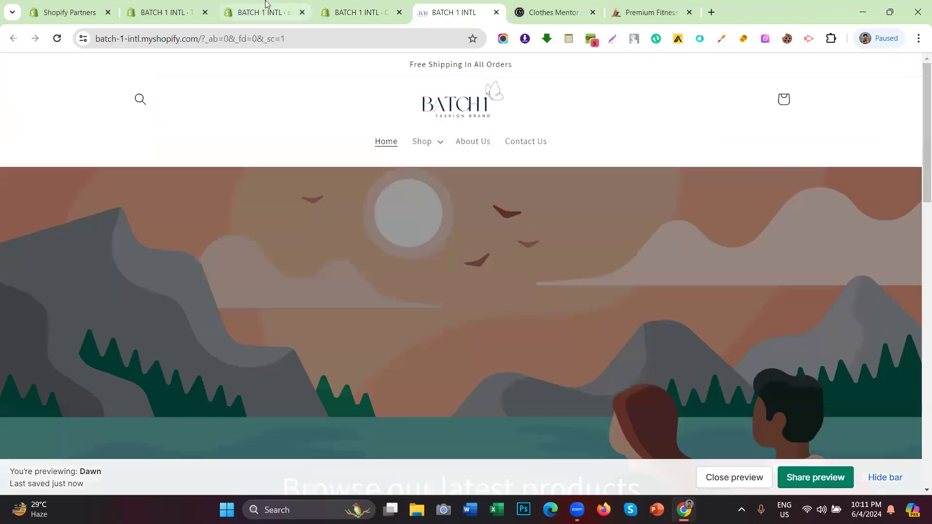
click(369, 10)
Step: Expand Layout and review page width 1200 px, section spacing 0 px, grid spacing 8 px
click(82, 218)
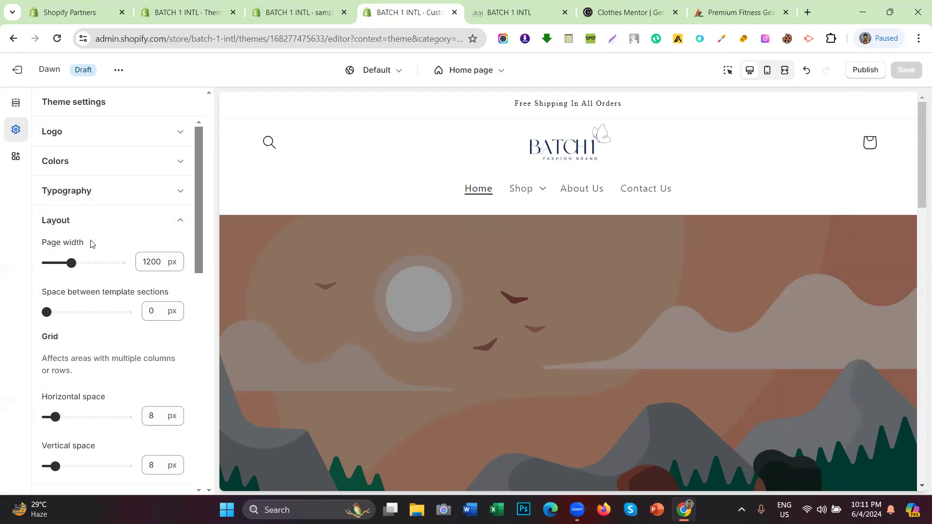
drag(93, 243, 44, 246)
drag(42, 293, 165, 298)
drag(63, 342, 54, 341)
scroll(96, 359, down, 1)
drag(121, 334, 42, 337)
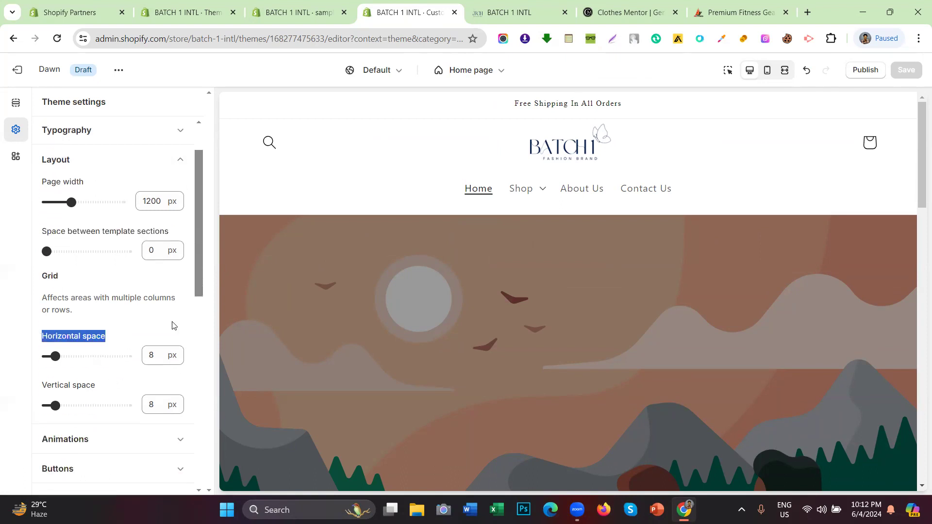
scroll(117, 313, up, 1)
click(2, 249)
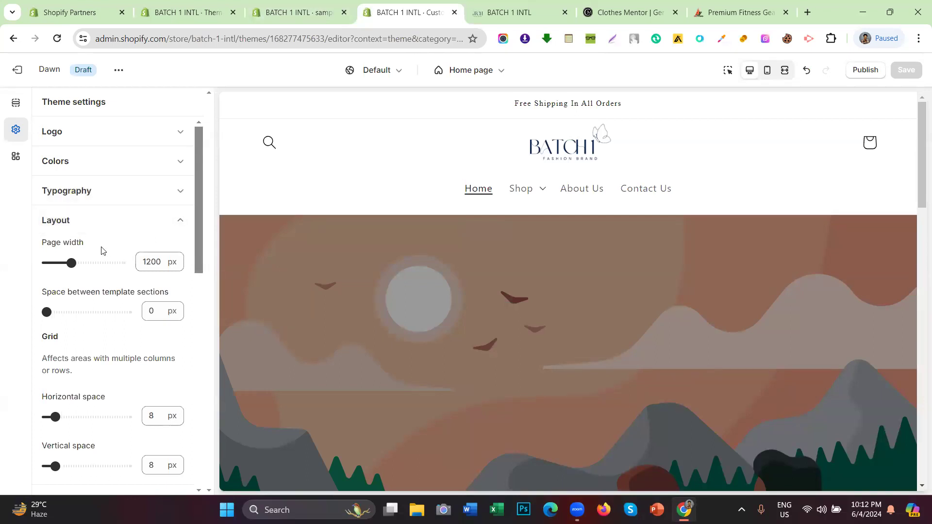
drag(102, 250, 38, 246)
Step: Examine the Featured products cards and titles on the live storefront, then return to the editor
click(510, 12)
scroll(412, 224, down, 8)
scroll(414, 227, down, 2)
drag(115, 100, 646, 104)
drag(793, 95, 801, 301)
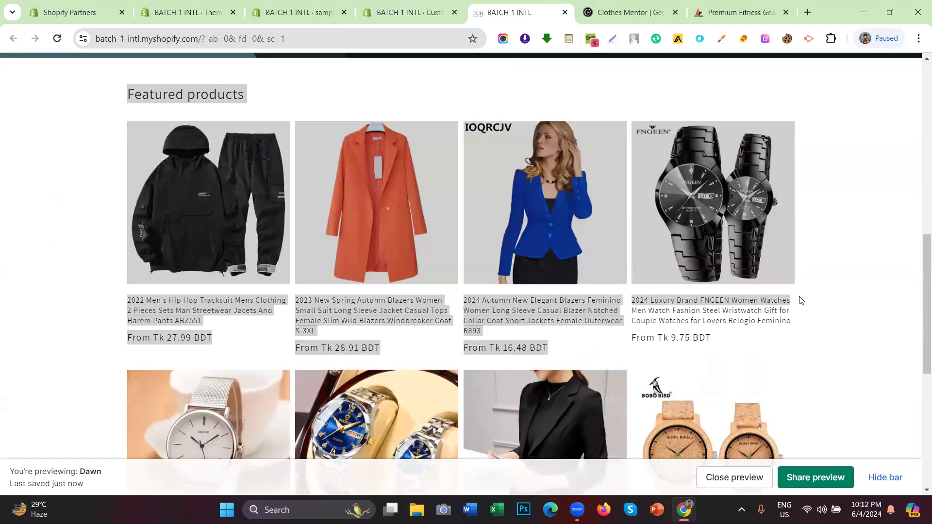
drag(90, 315, 767, 309)
scroll(623, 273, down, 3)
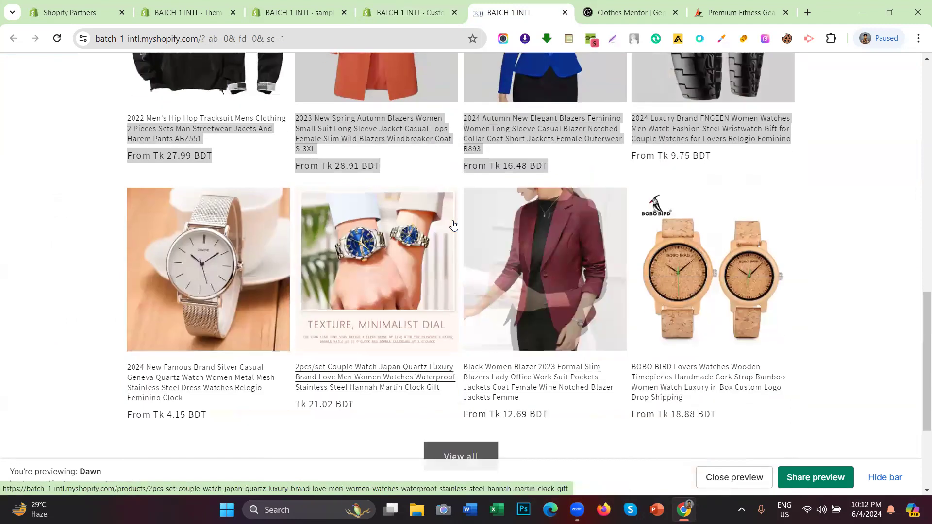
scroll(599, 215, up, 2)
click(394, 4)
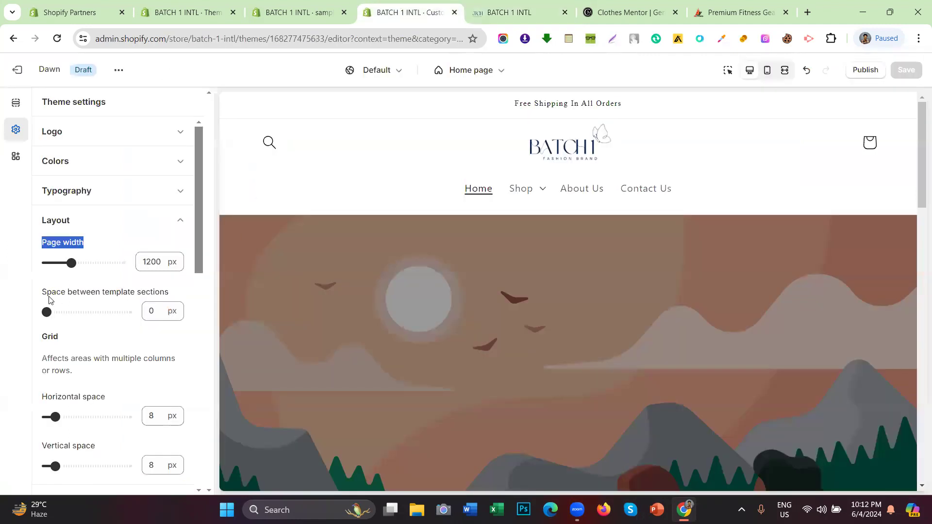
Step: Select the 1200 page width value and compare the product cards on the storefront preview
double_click(162, 263)
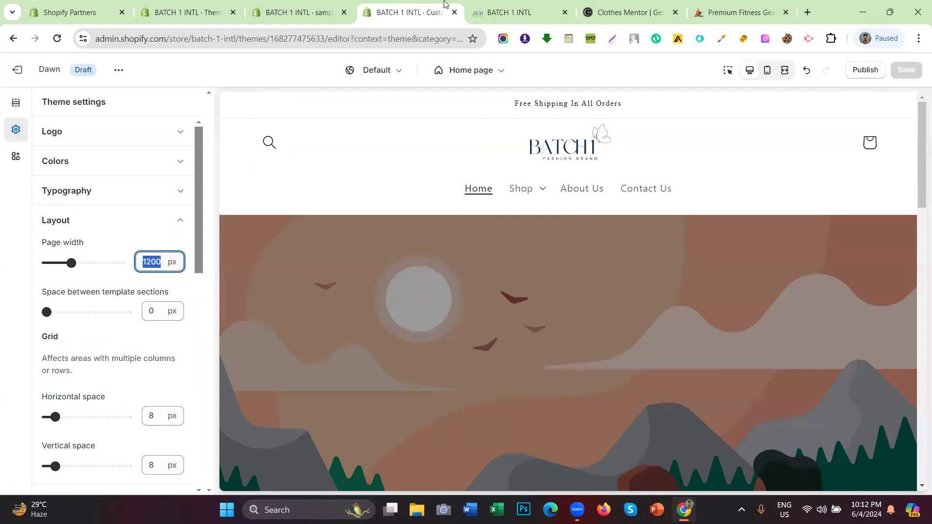
click(510, 12)
scroll(0, 311, up, 5)
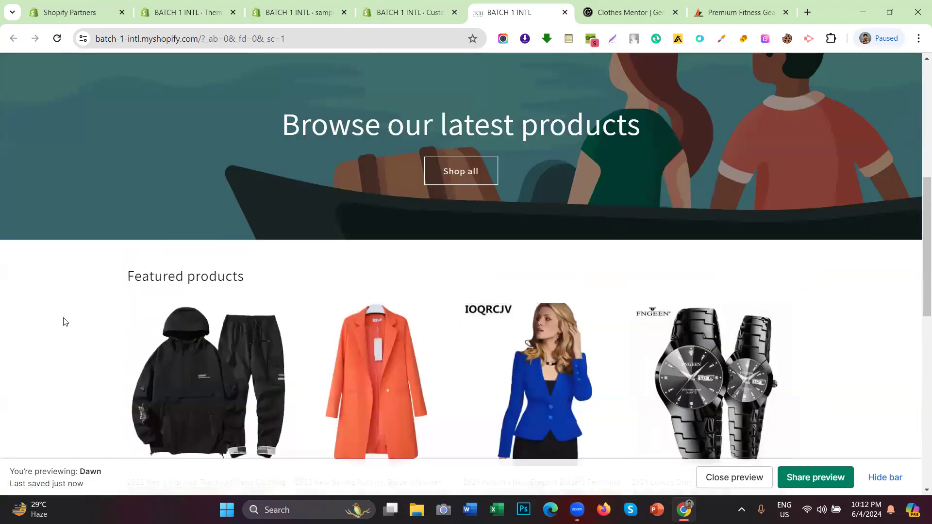
scroll(97, 316, down, 3)
scroll(125, 302, up, 3)
scroll(101, 203, down, 2)
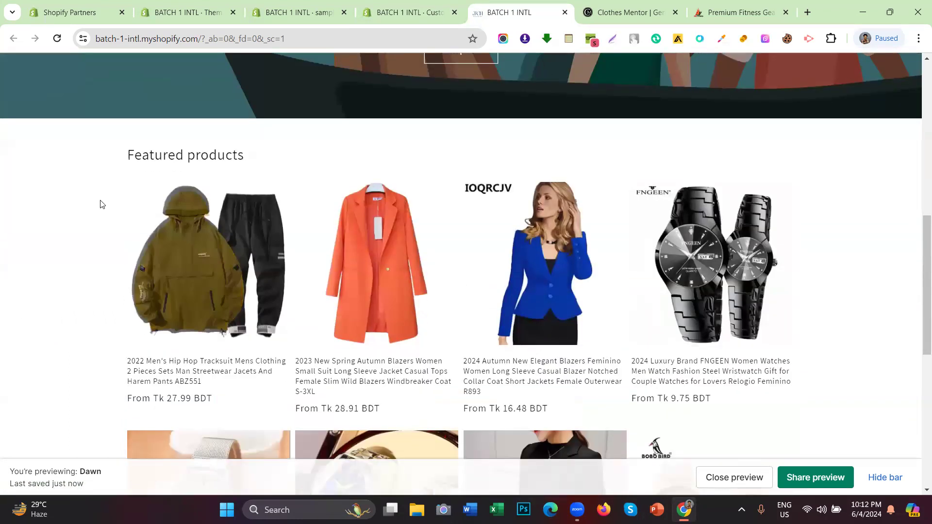
drag(96, 171, 824, 354)
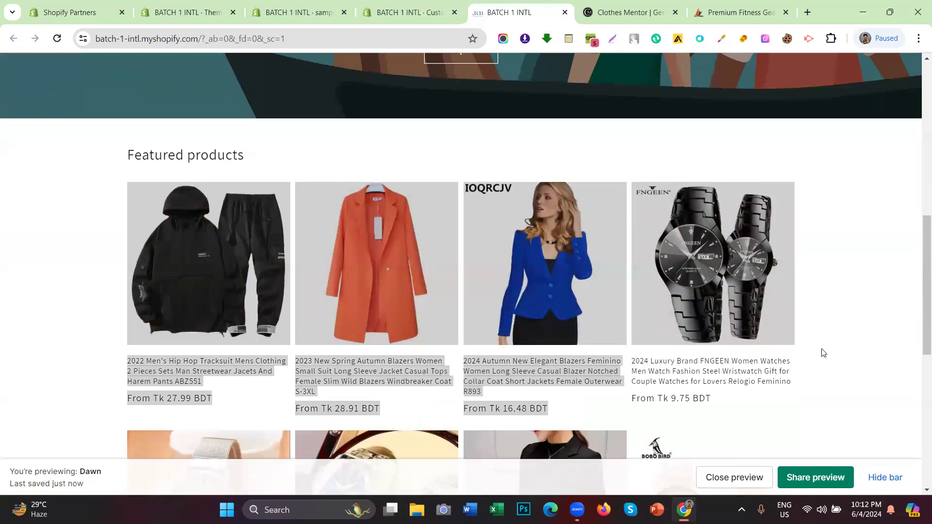
click(411, 12)
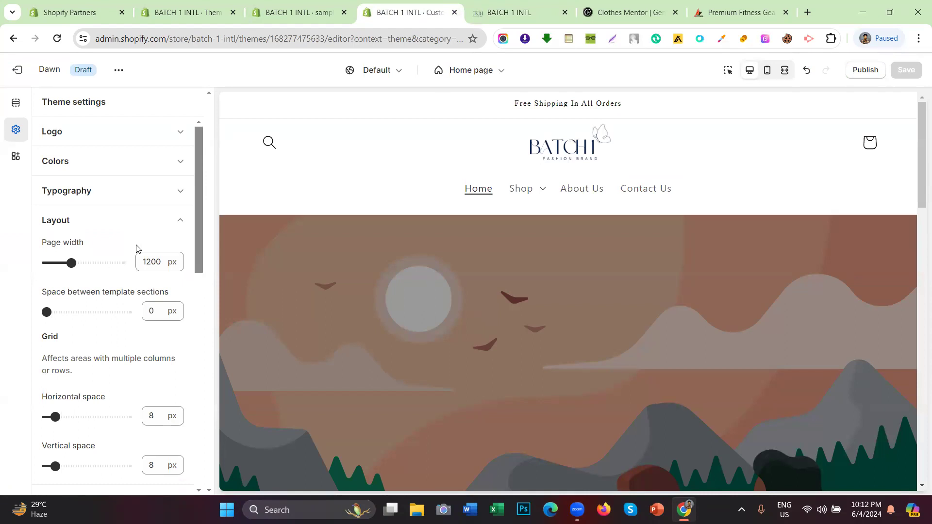
Step: Try 40 px space between template sections, then collapse the Layout settings
scroll(533, 208, down, 10)
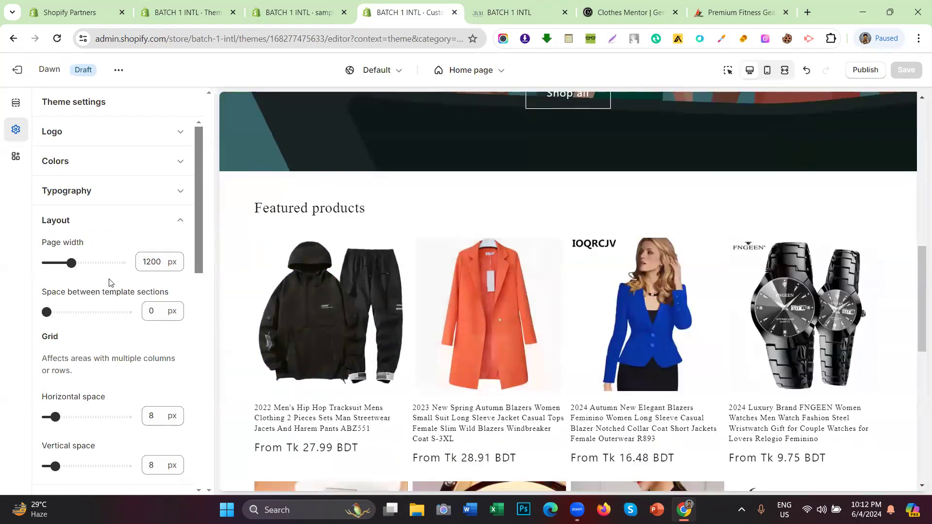
drag(46, 291, 169, 292)
scroll(366, 217, down, 10)
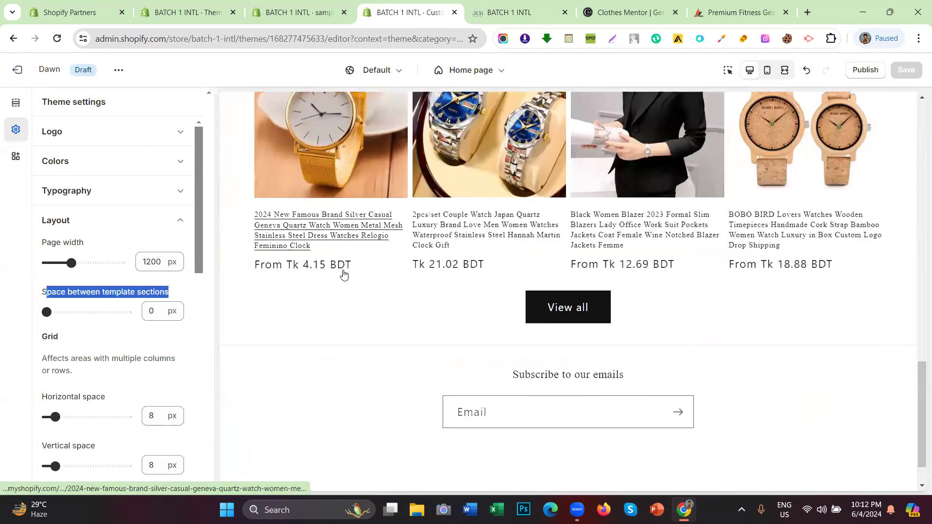
mouse_move(47, 313)
mouse_down()
mouse_move(134, 315)
mouse_move(46, 315)
mouse_up()
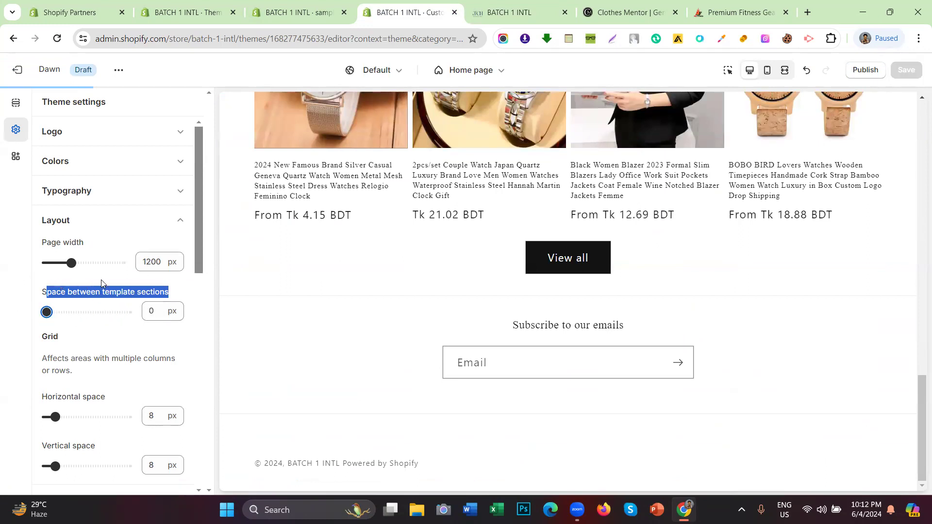
click(112, 221)
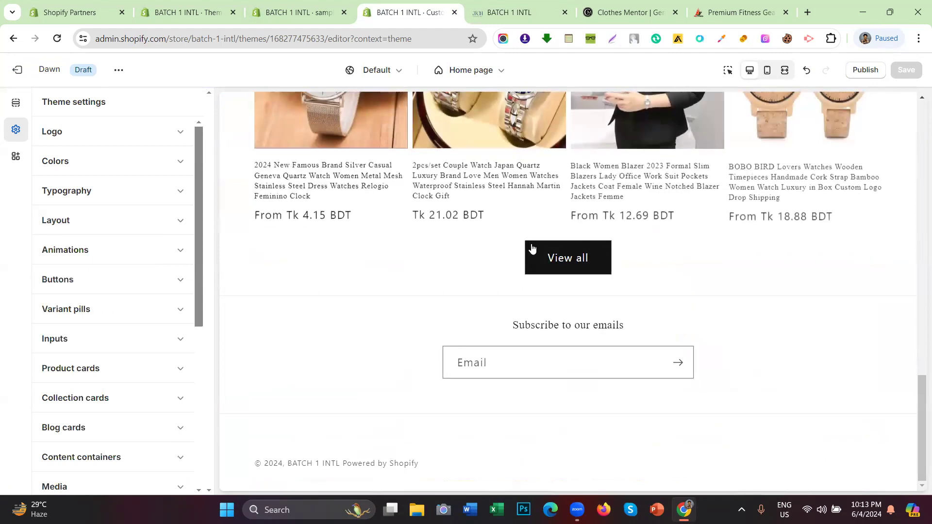
scroll(515, 343, up, 9)
scroll(515, 342, up, 8)
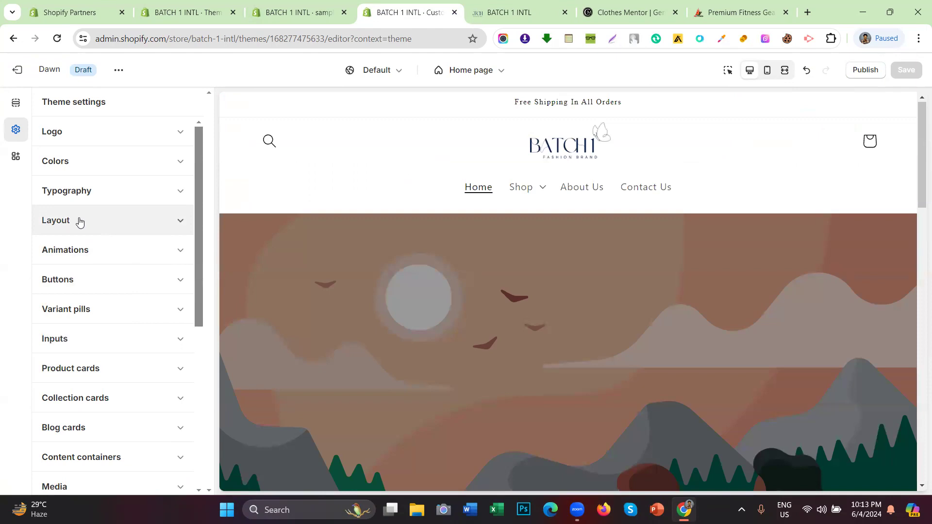
Step: Expand Animations and point out the Hover effect option and its help text
click(87, 252)
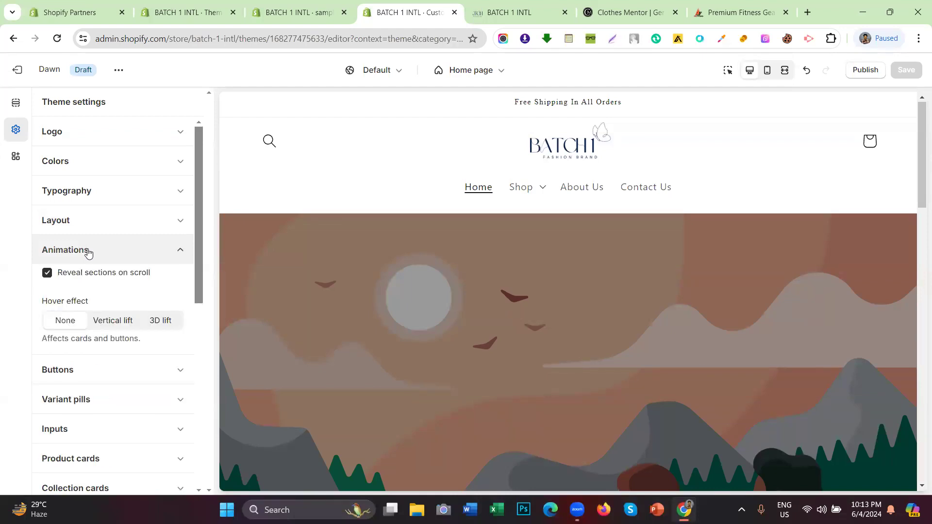
scroll(422, 225, down, 7)
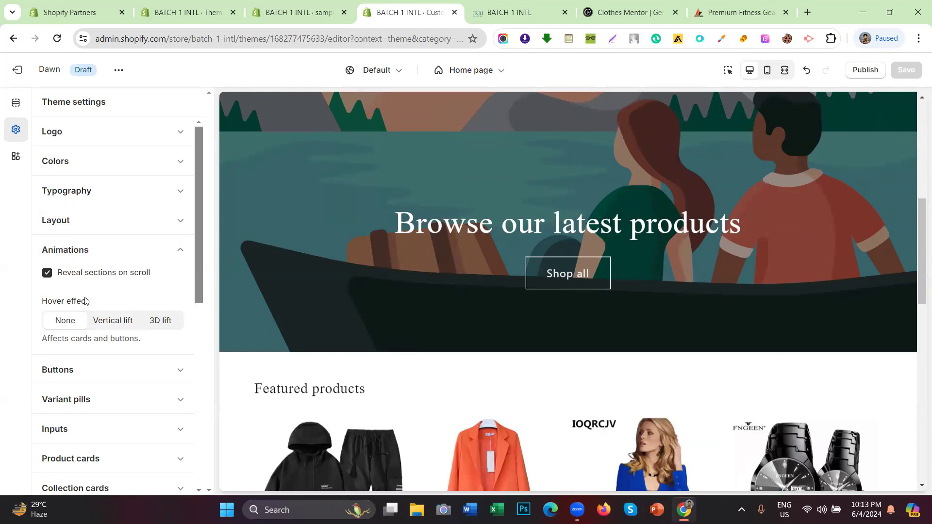
drag(90, 301, 41, 302)
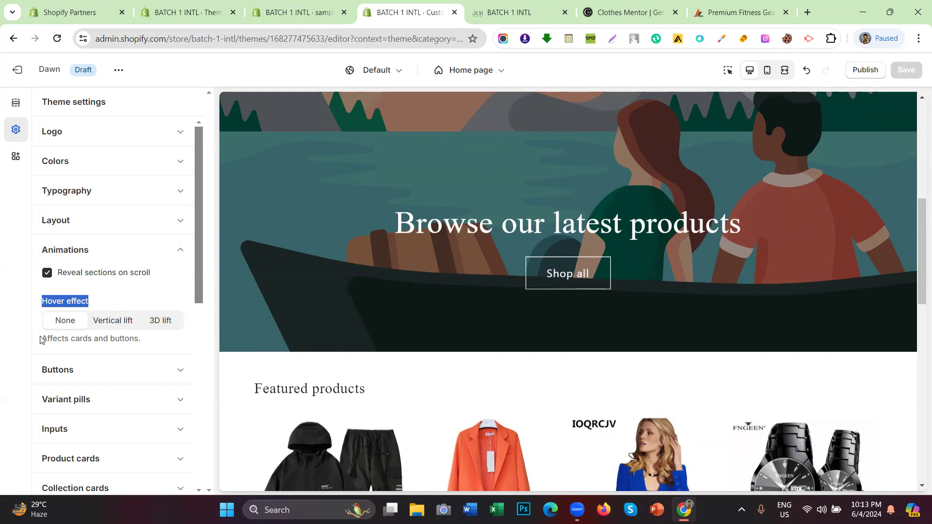
drag(40, 340, 139, 344)
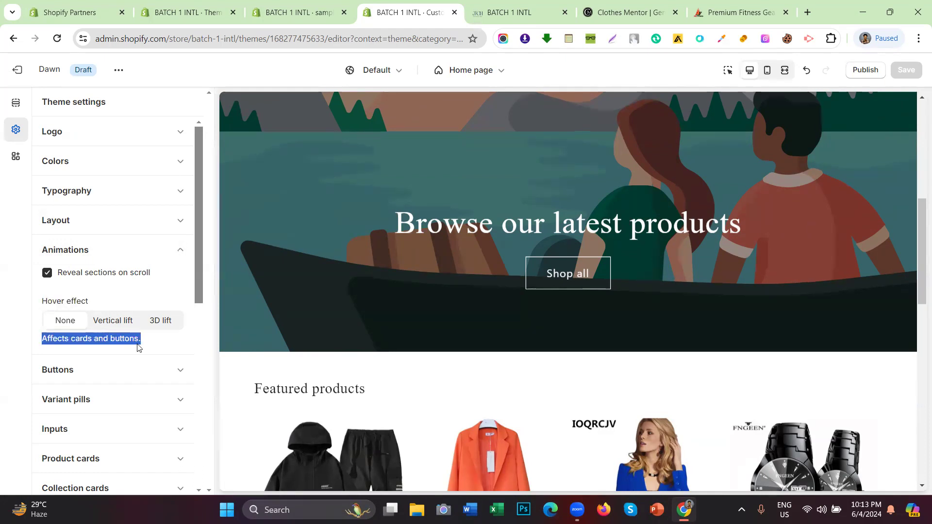
click(93, 341)
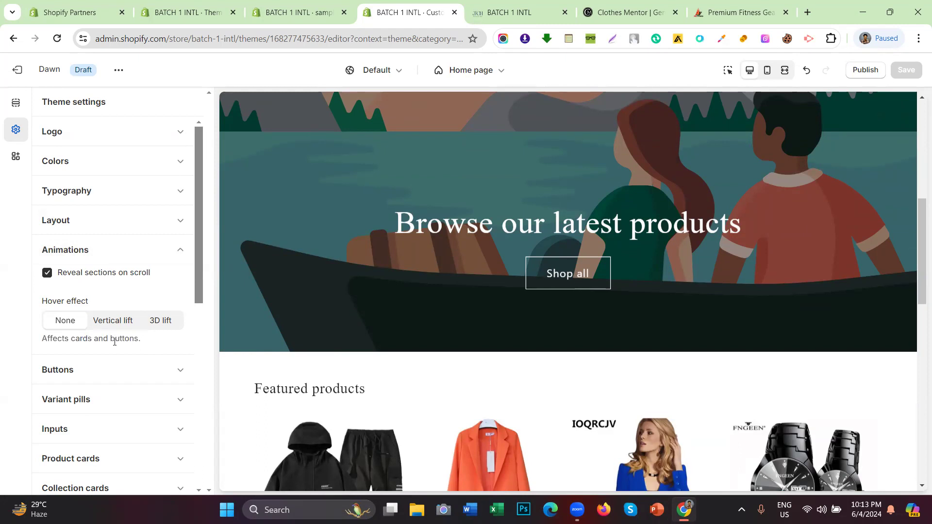
Step: Review Reveal sections on scroll and the Hover effect choices, highlighting the Hover effect label
drag(108, 340, 153, 345)
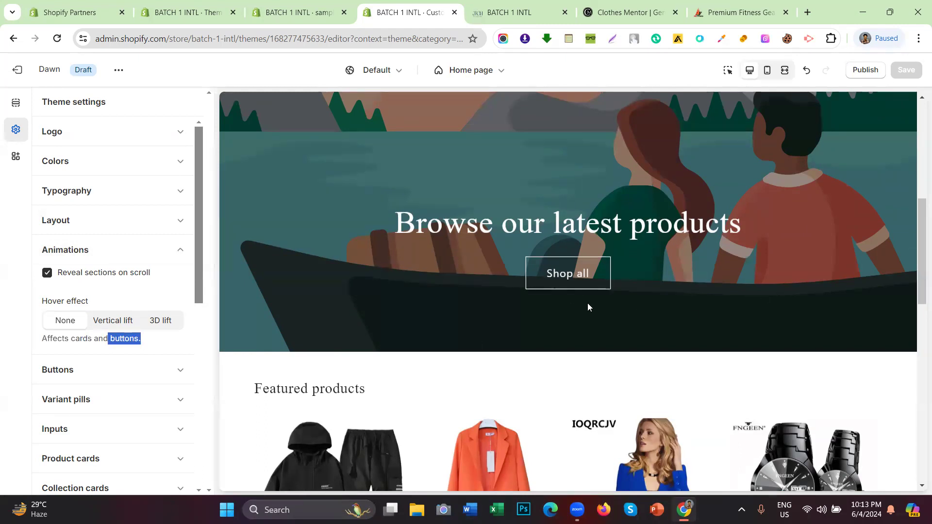
scroll(611, 296, up, 4)
scroll(634, 288, down, 5)
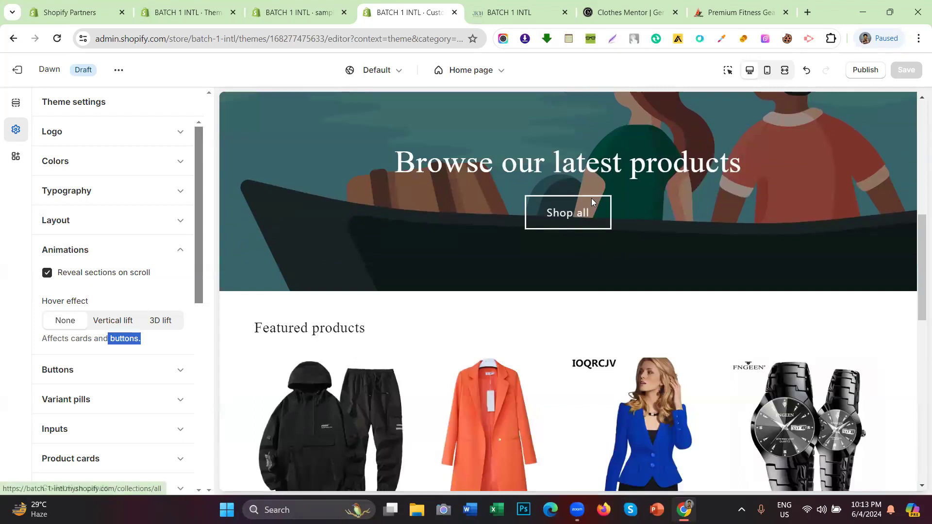
scroll(572, 234, down, 10)
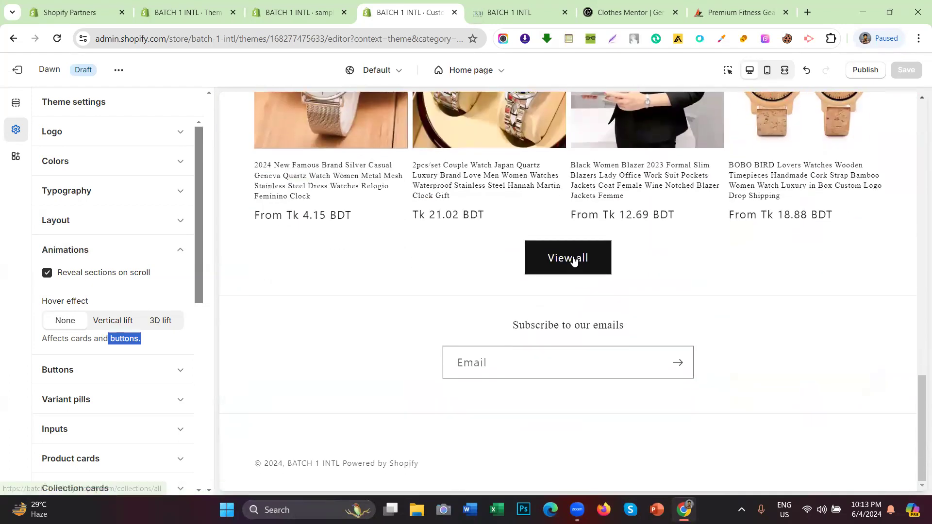
scroll(582, 348, up, 8)
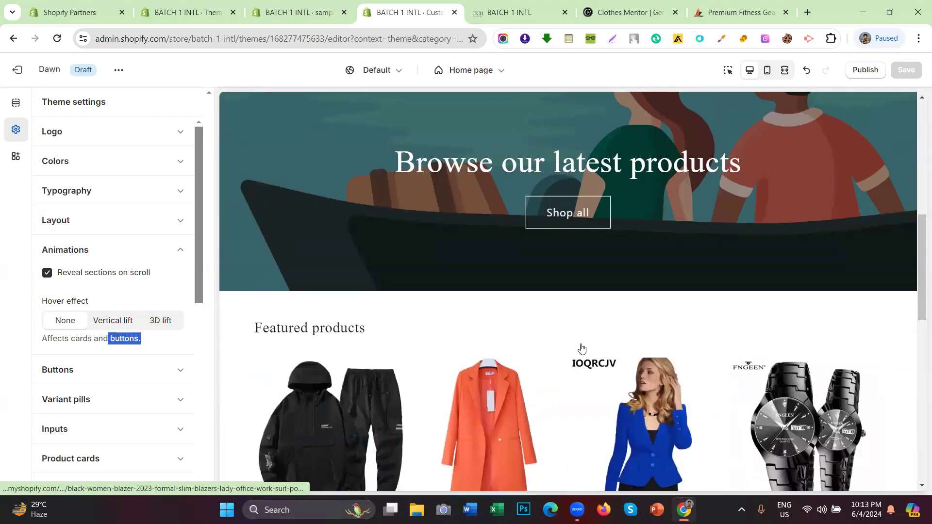
click(107, 300)
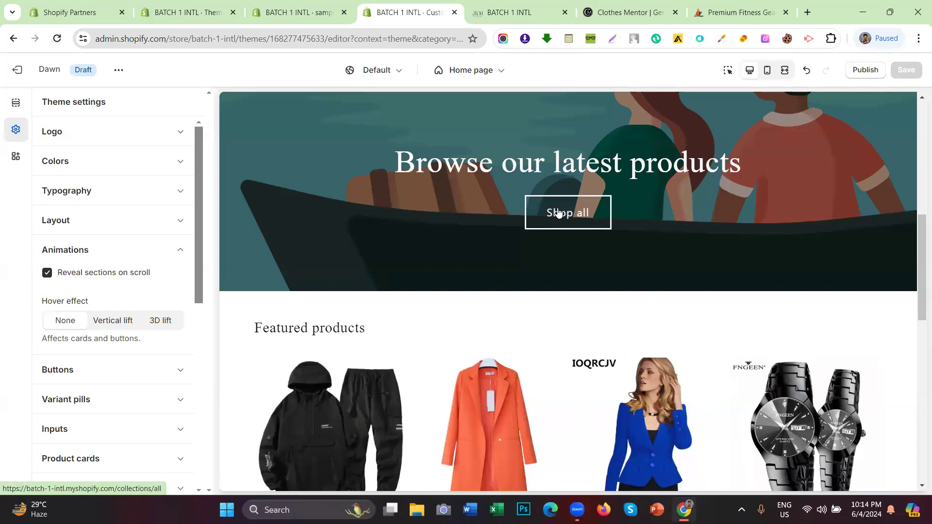
scroll(558, 213, down, 3)
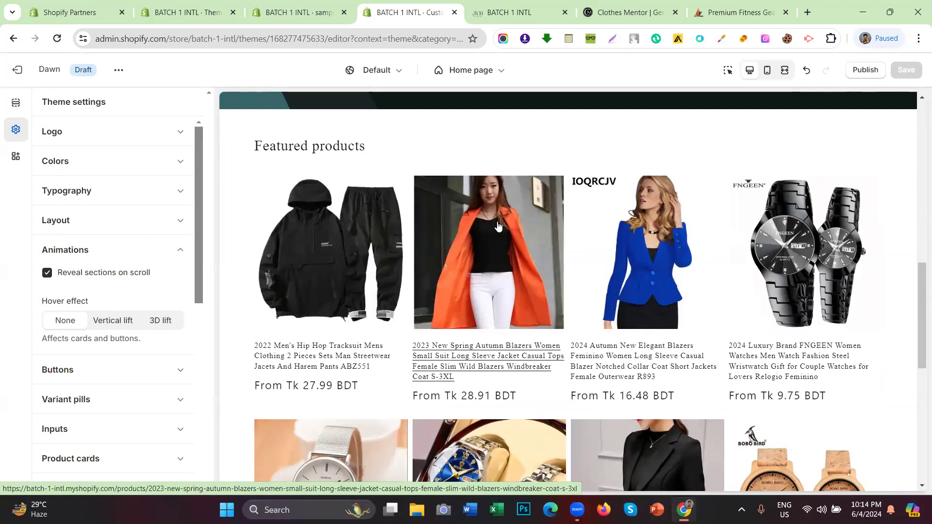
triple_click(92, 302)
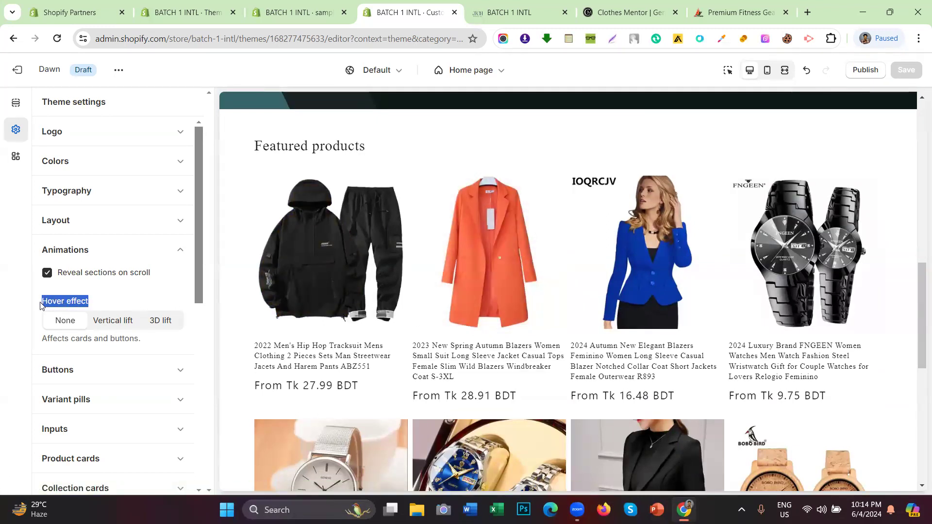
scroll(418, 186, up, 4)
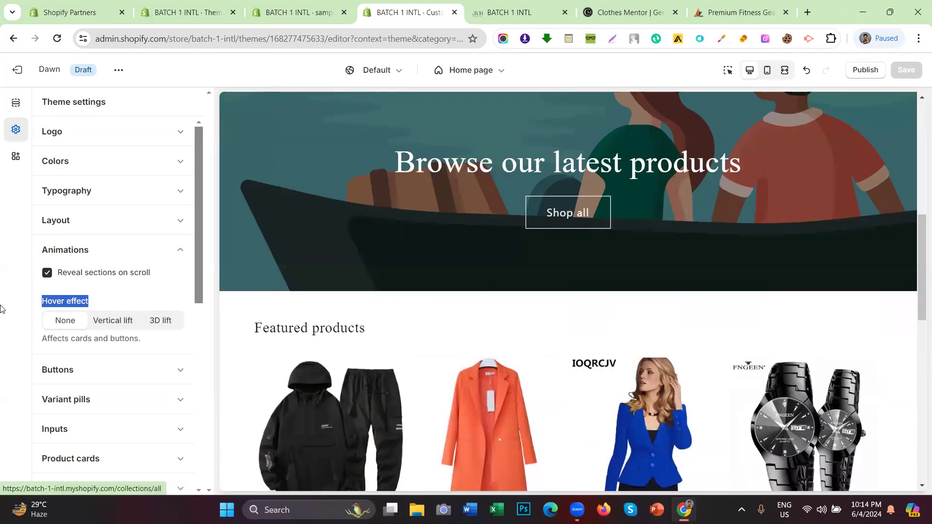
Step: Try Vertical lift, 3D lift and None for the hover effect, settling on Vertical lift
click(31, 313)
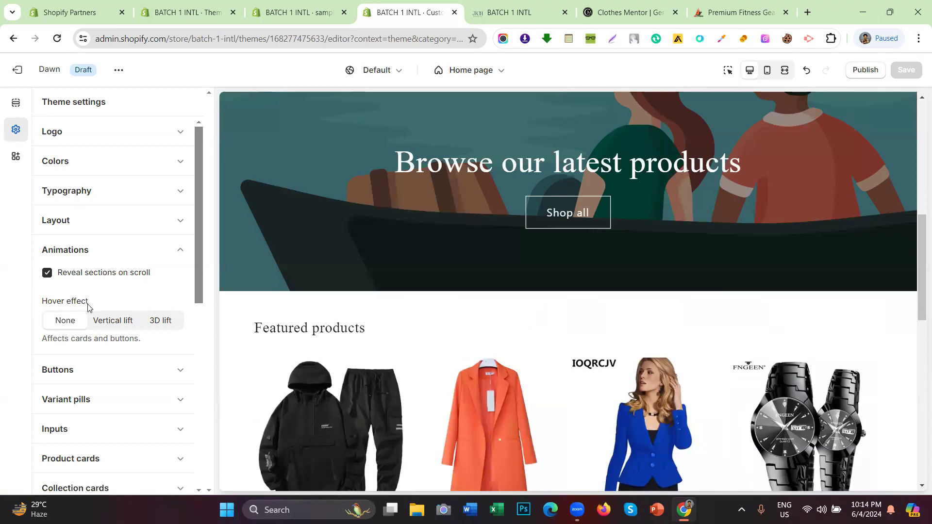
click(103, 328)
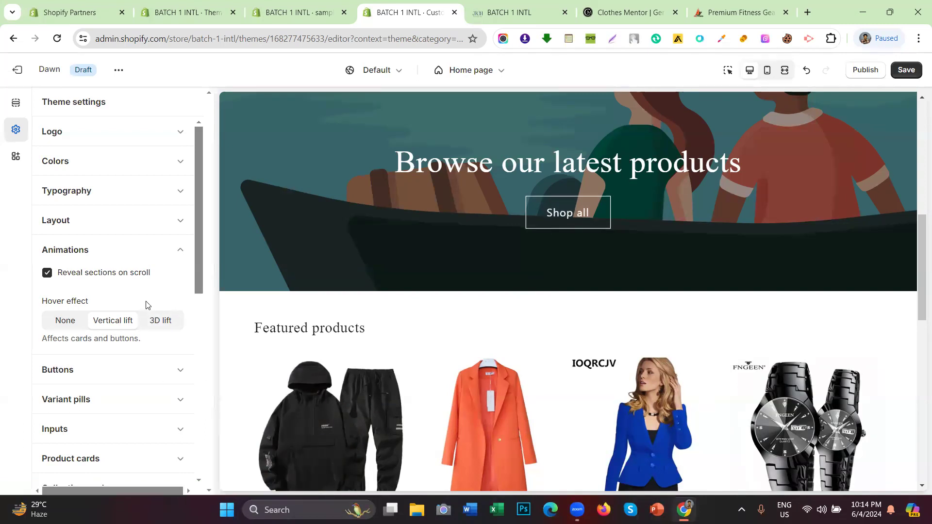
click(156, 322)
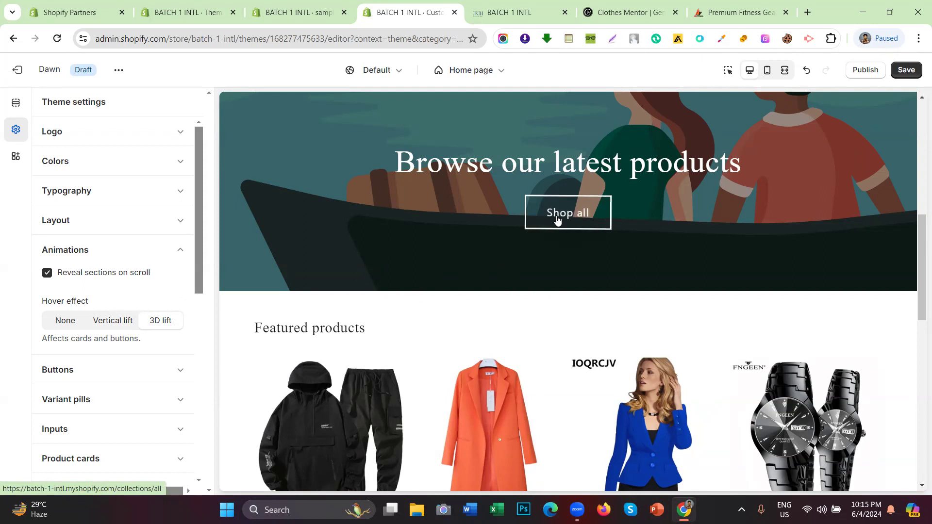
click(68, 325)
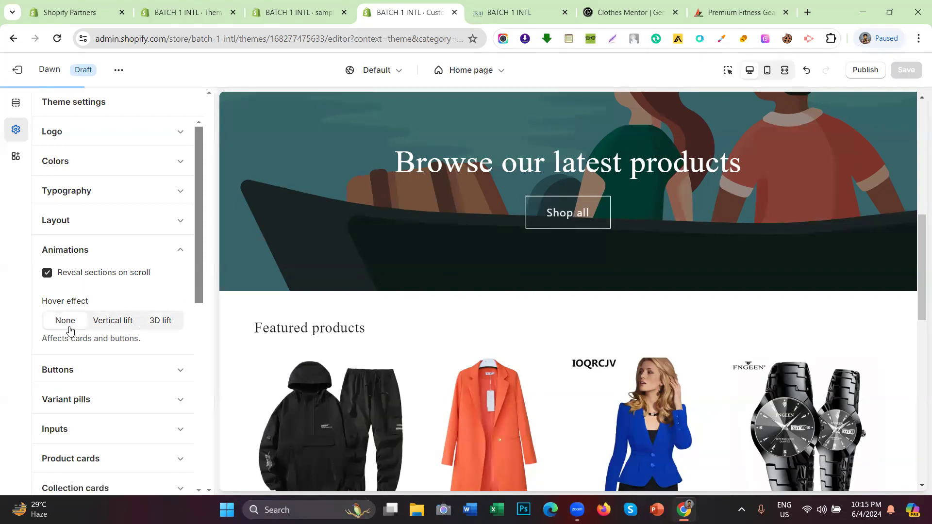
click(116, 322)
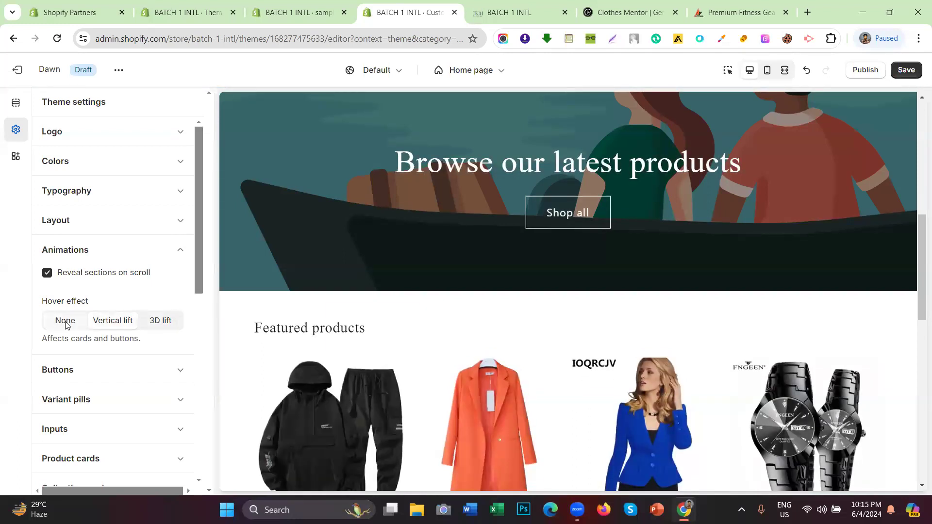
Step: Collapse Animations, expand Buttons, and point out the Border thickness, opacity and corner radius labels
click(74, 247)
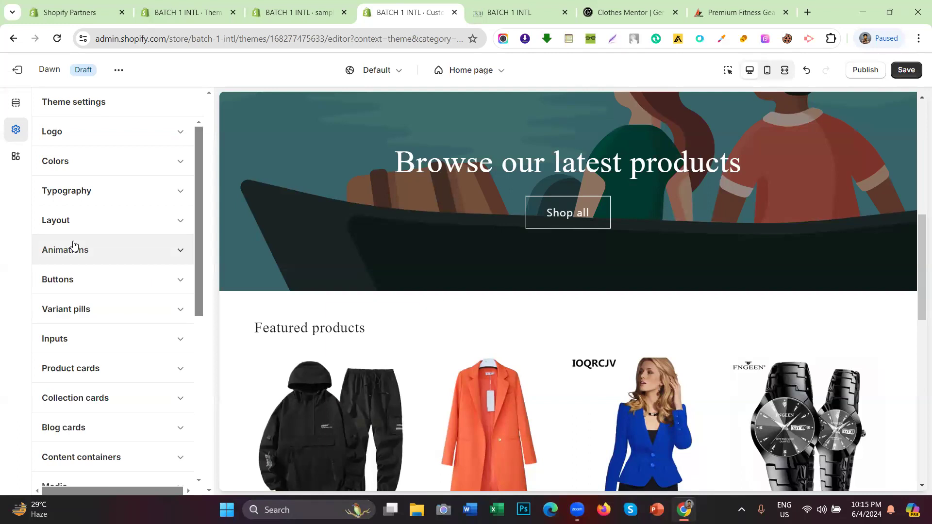
click(91, 276)
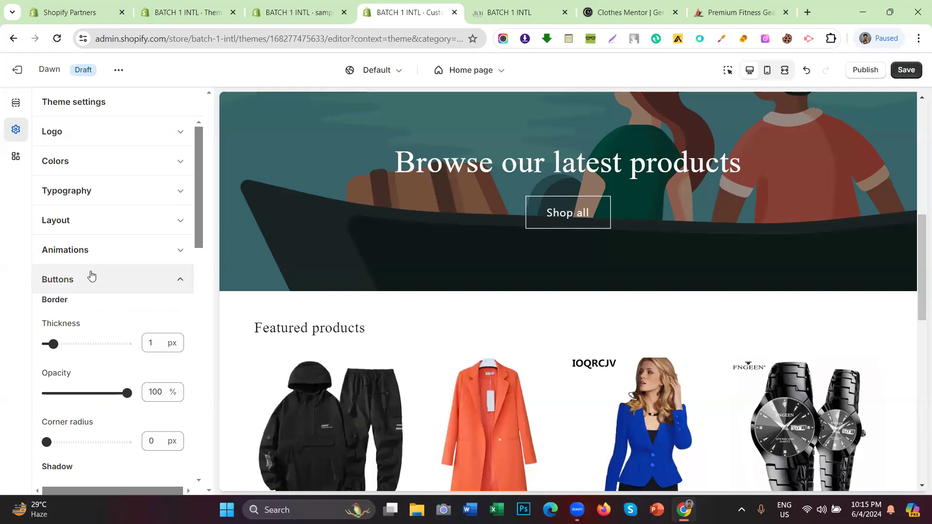
scroll(85, 291, down, 3)
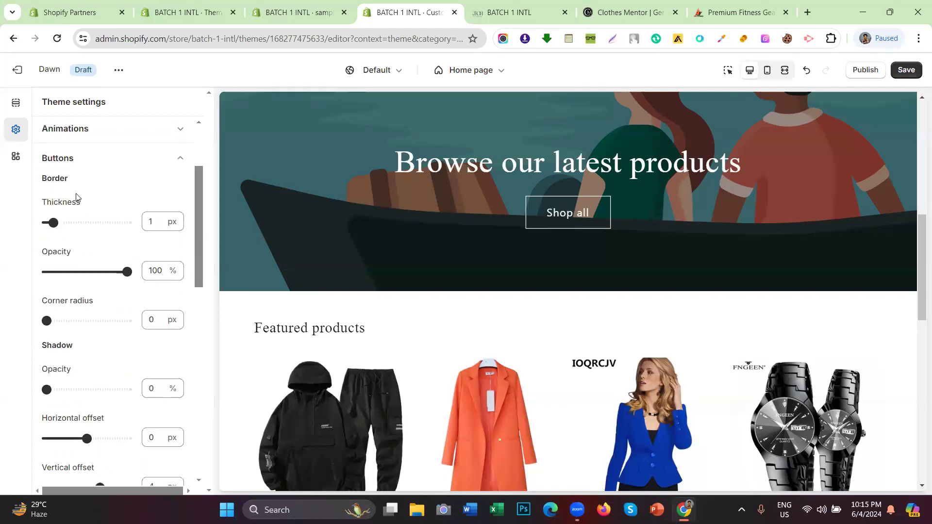
drag(75, 179, 38, 182)
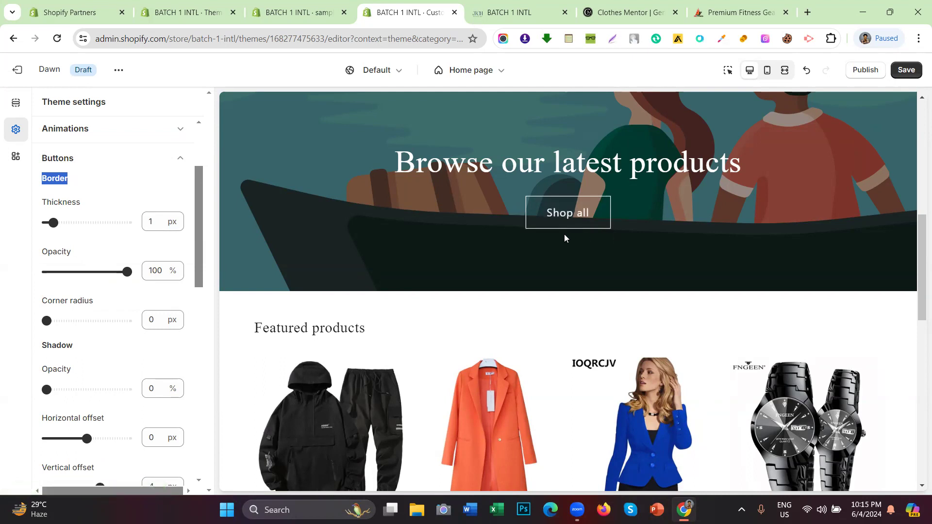
click(62, 176)
drag(90, 206, 44, 208)
click(52, 207)
double_click(66, 203)
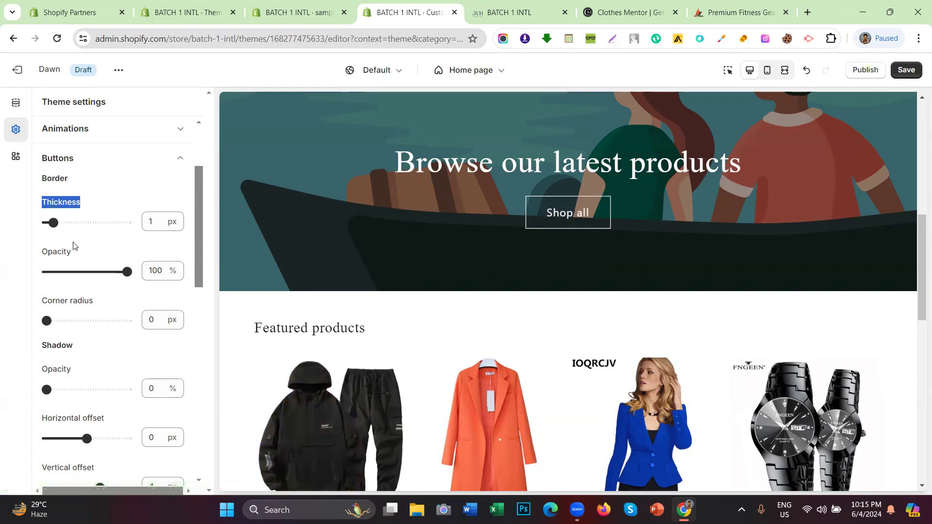
drag(78, 252, 43, 257)
drag(95, 300, 57, 249)
click(92, 249)
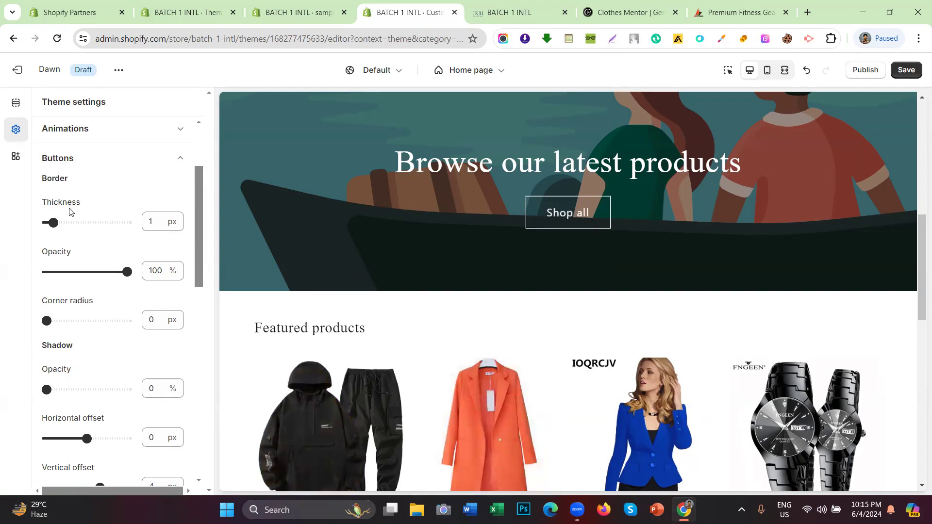
Step: Test button border thickness at 12 and 0 px and opacity at 0%, restoring 1 px and 100%
drag(52, 223, 161, 221)
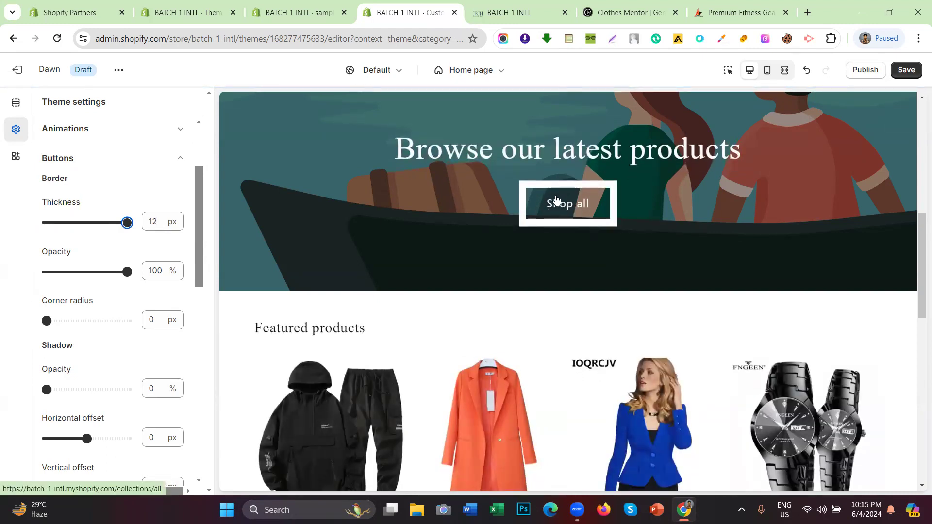
click(48, 222)
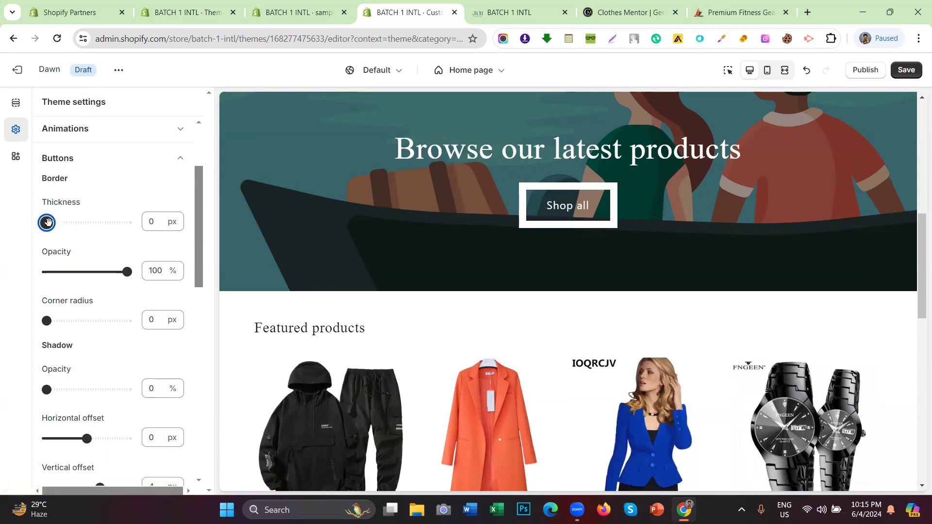
drag(48, 222, 51, 222)
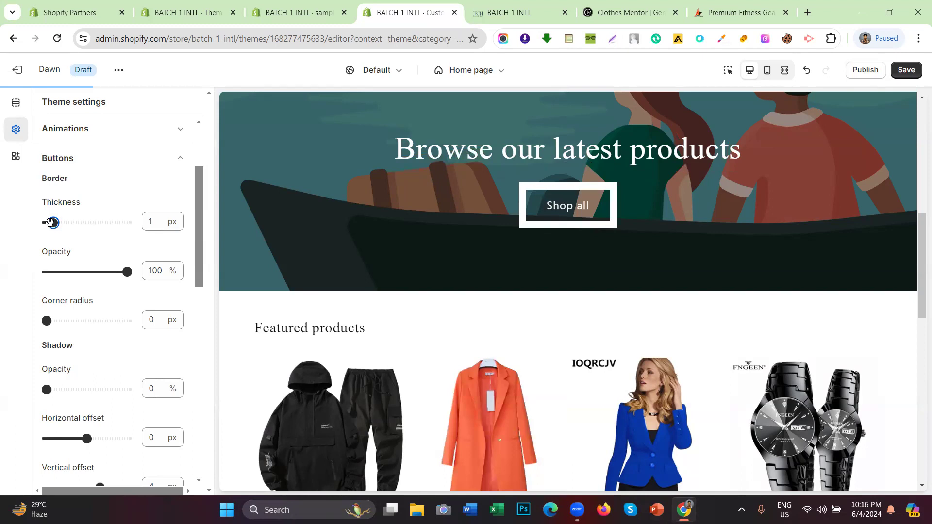
drag(127, 271, 34, 272)
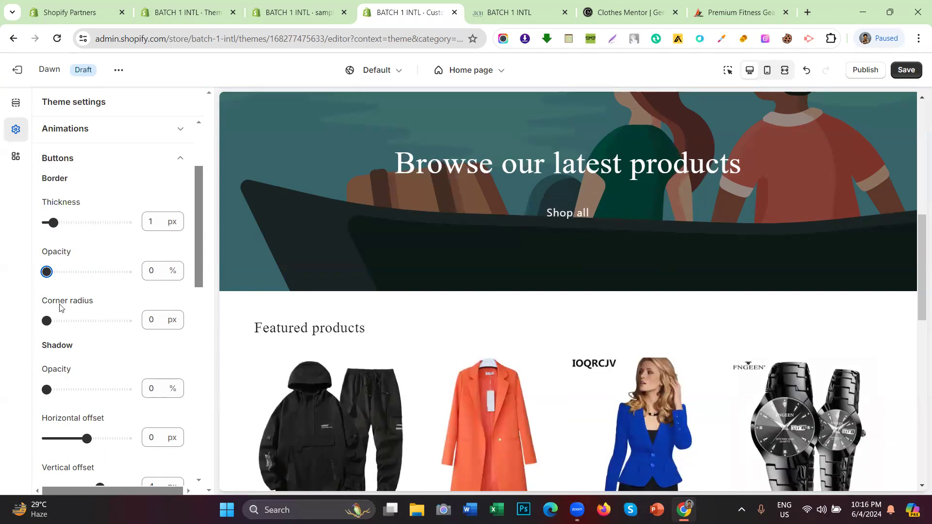
click(127, 272)
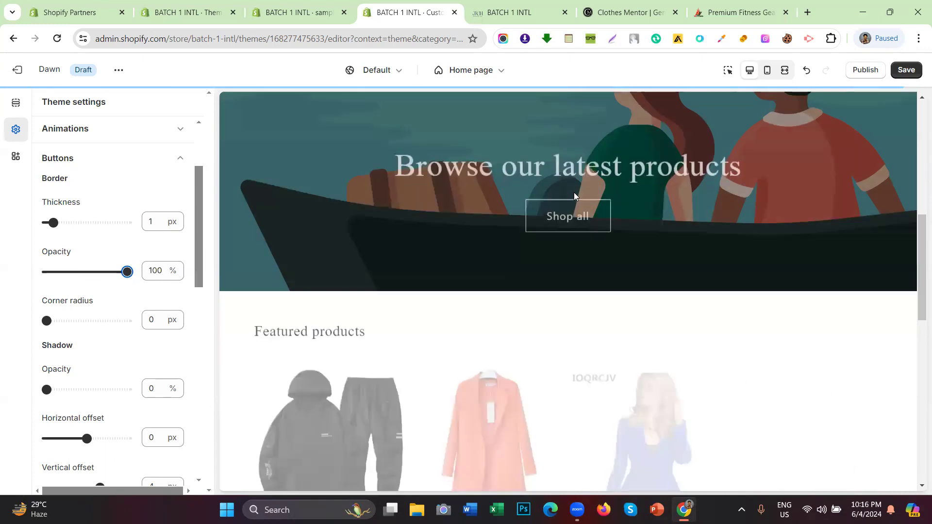
scroll(75, 203, down, 2)
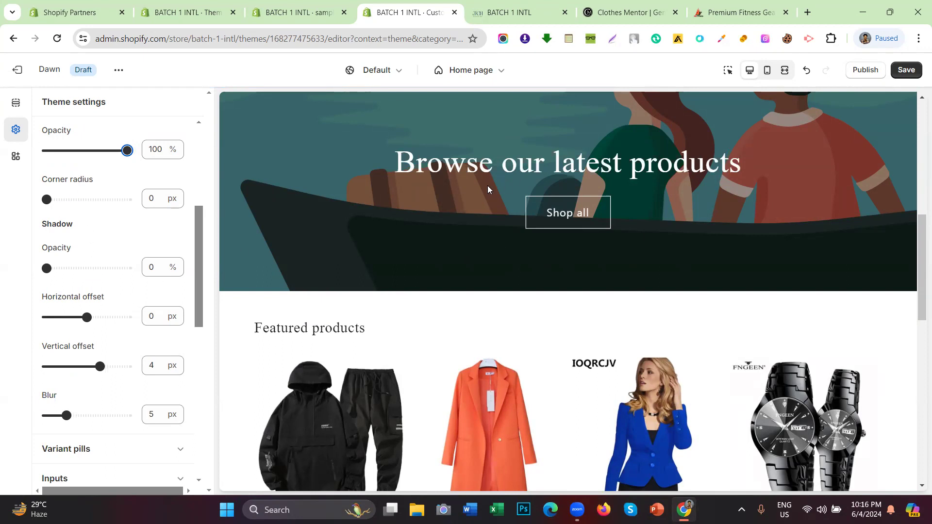
Step: Try button corner radius at 40, 14 and 0 px, settling on about 20 px
drag(43, 178, 112, 191)
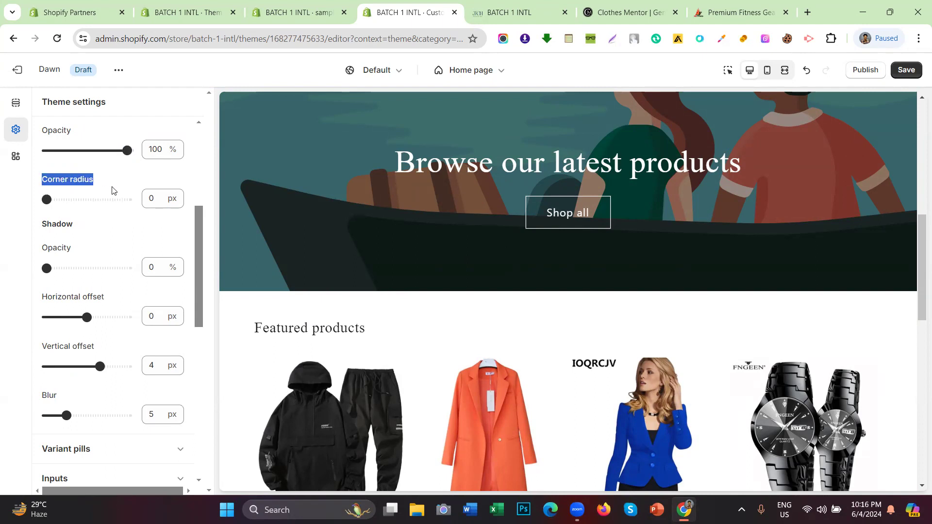
click(113, 190)
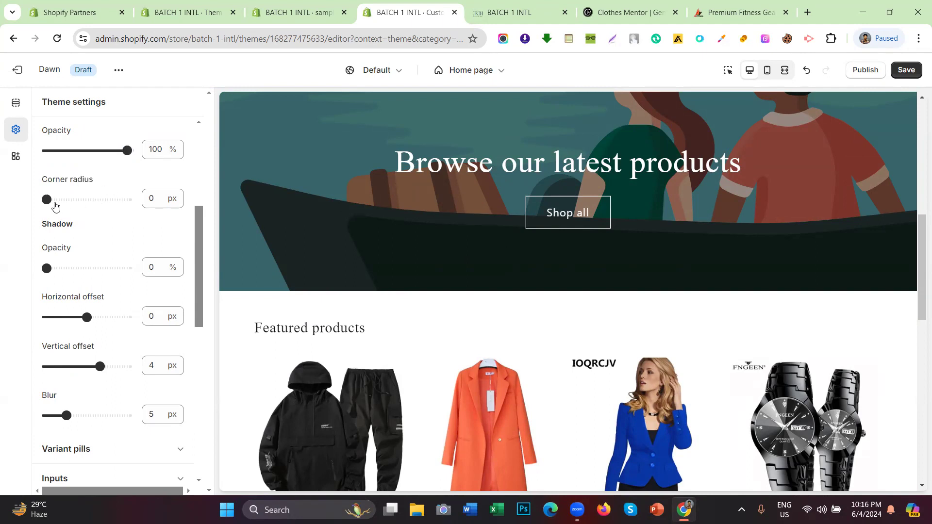
drag(47, 200, 128, 199)
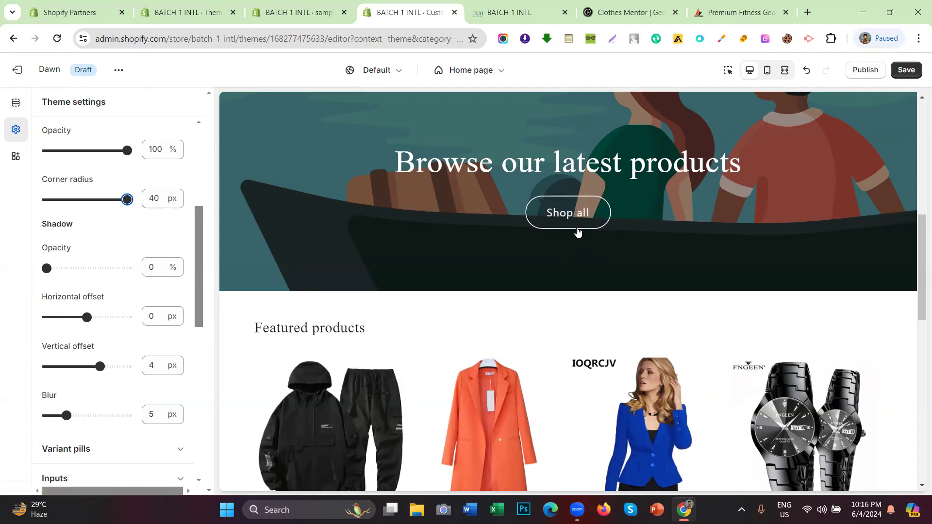
drag(126, 199, 75, 214)
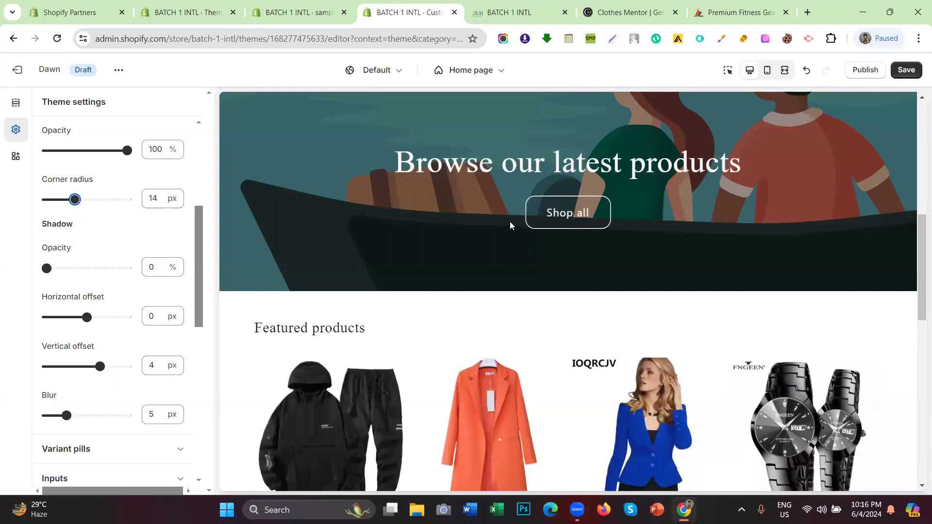
drag(74, 199, 7, 200)
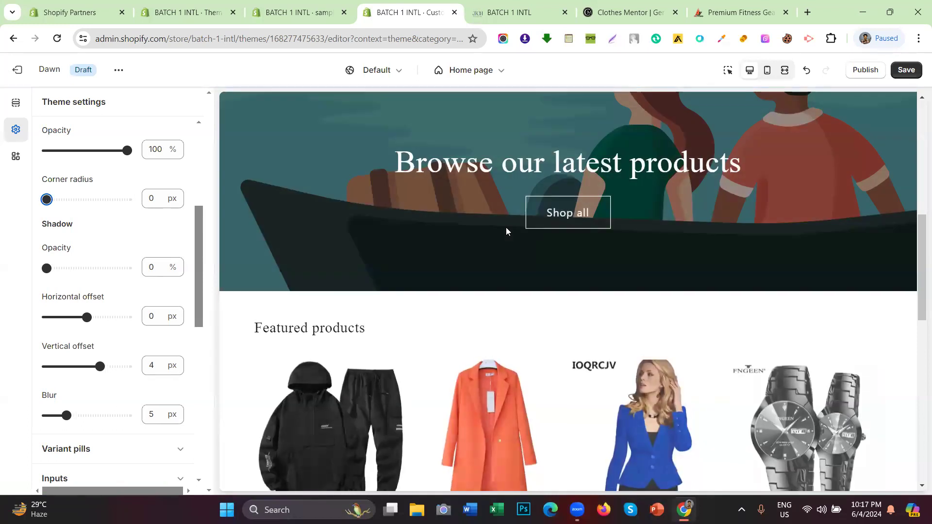
mouse_move(95, 199)
mouse_down()
mouse_move(127, 200)
mouse_move(87, 206)
mouse_up()
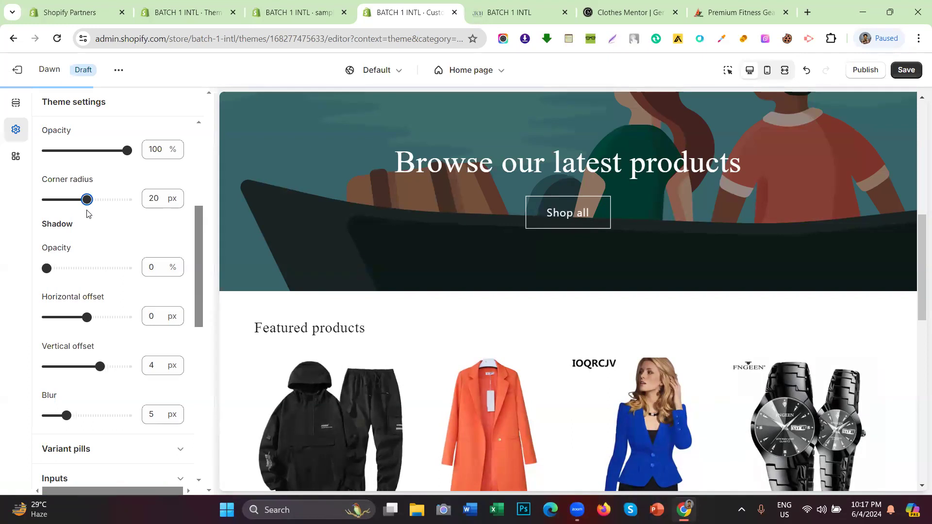
Step: Scroll down to the button Shadow settings and highlight the Shadow heading
scroll(545, 223, down, 2)
scroll(741, 223, up, 4)
scroll(690, 263, down, 2)
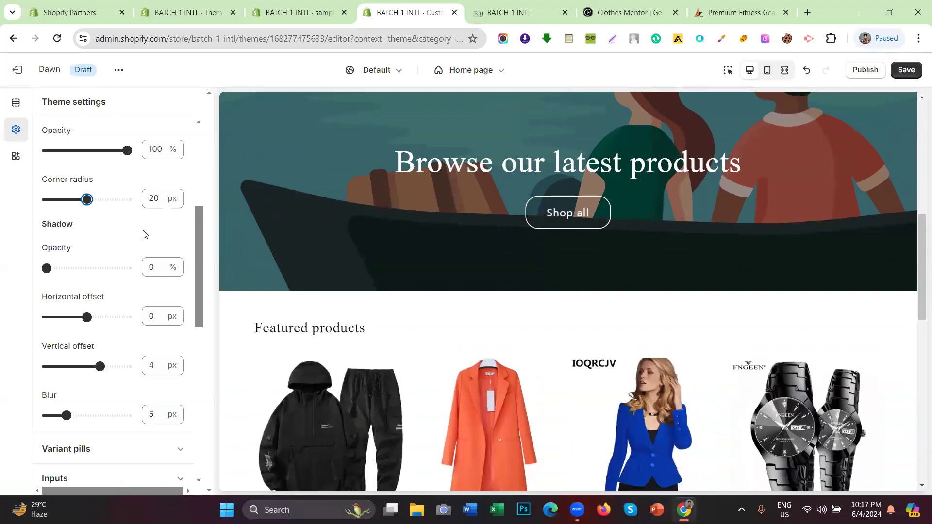
scroll(146, 234, down, 1)
drag(77, 168, 42, 171)
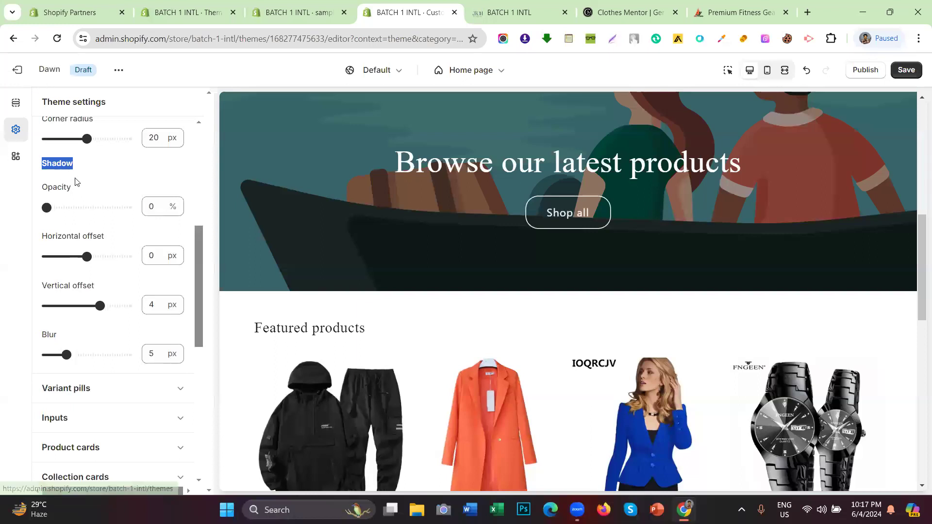
scroll(573, 218, down, 1)
scroll(572, 216, down, 10)
click(545, 306)
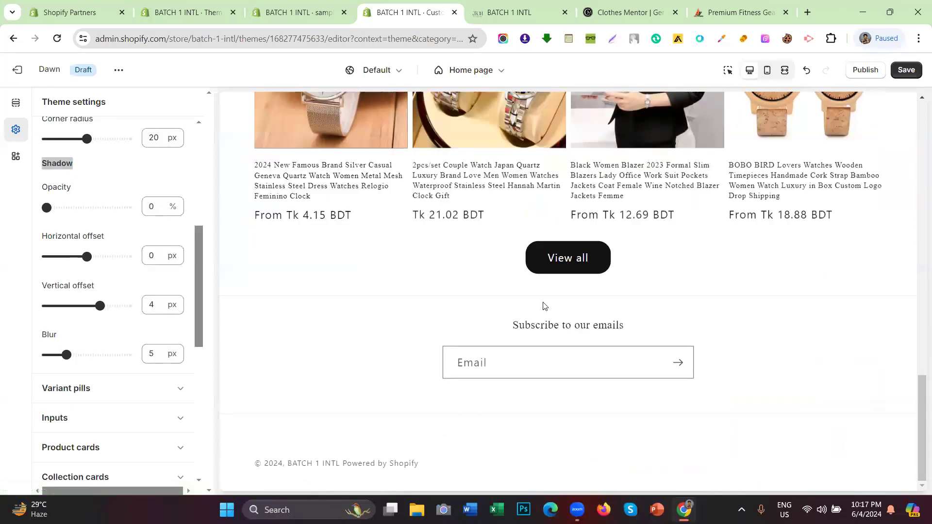
click(93, 169)
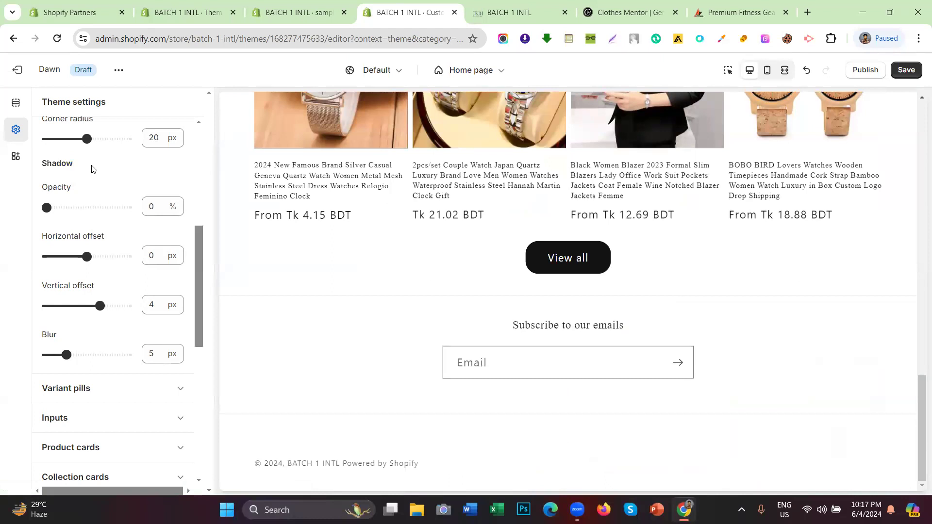
Step: Raise the button shadow opacity to 100% and set the horizontal offset to 12 px
scroll(518, 254, up, 8)
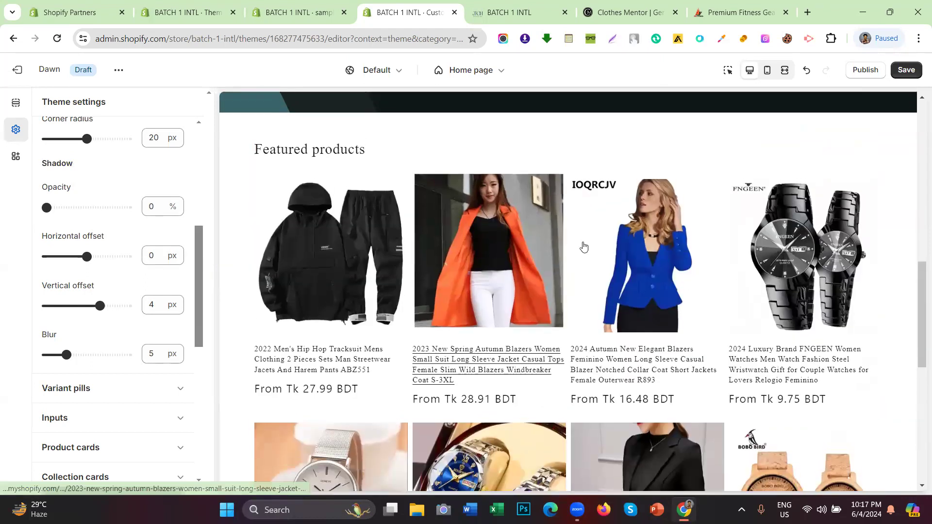
scroll(556, 153, down, 8)
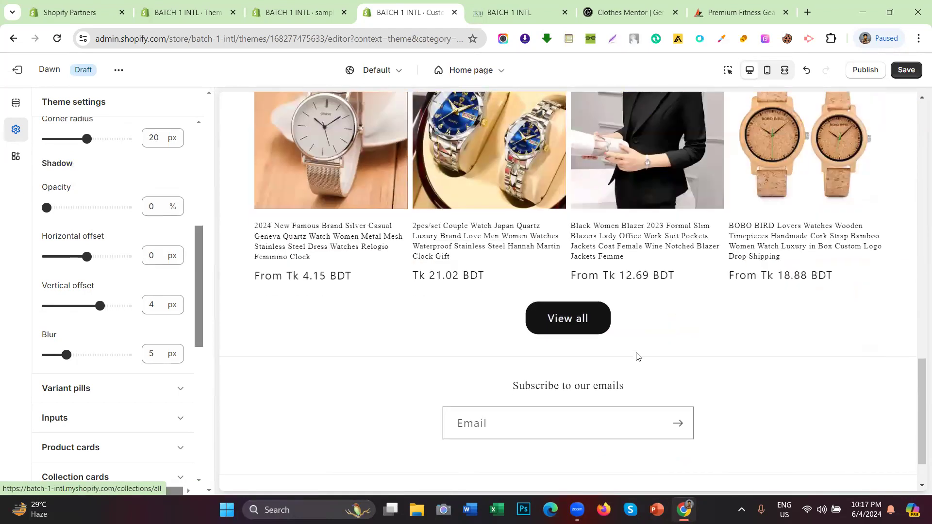
drag(47, 208, 163, 207)
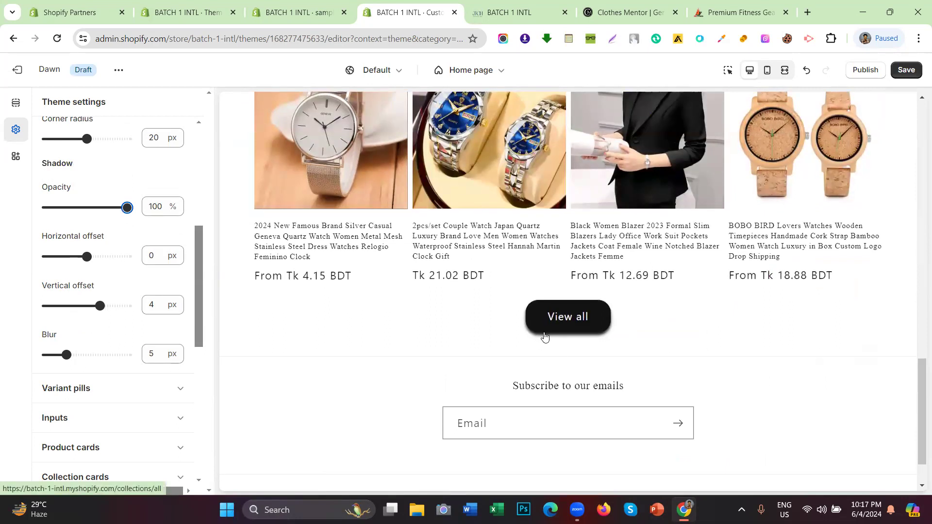
drag(76, 164, 43, 165)
scroll(88, 177, down, 1)
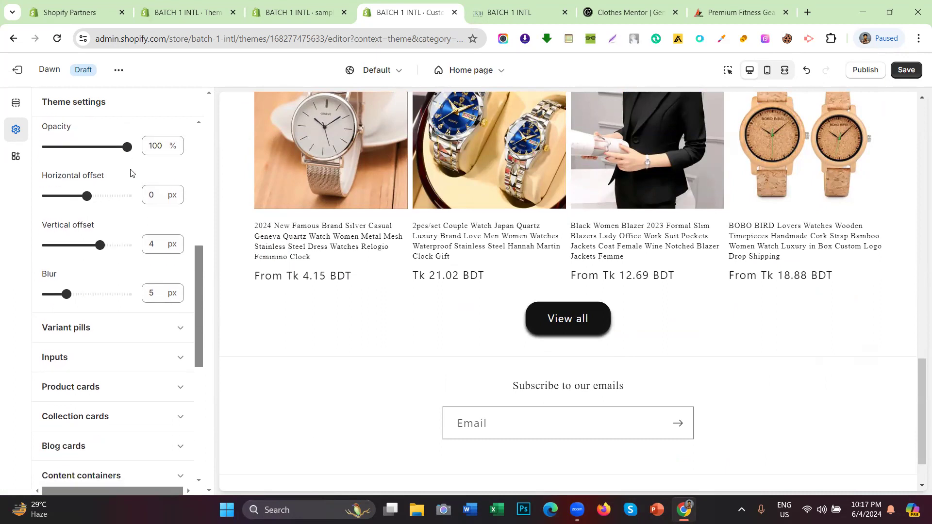
drag(114, 177, 29, 184)
click(81, 187)
drag(82, 201, 127, 197)
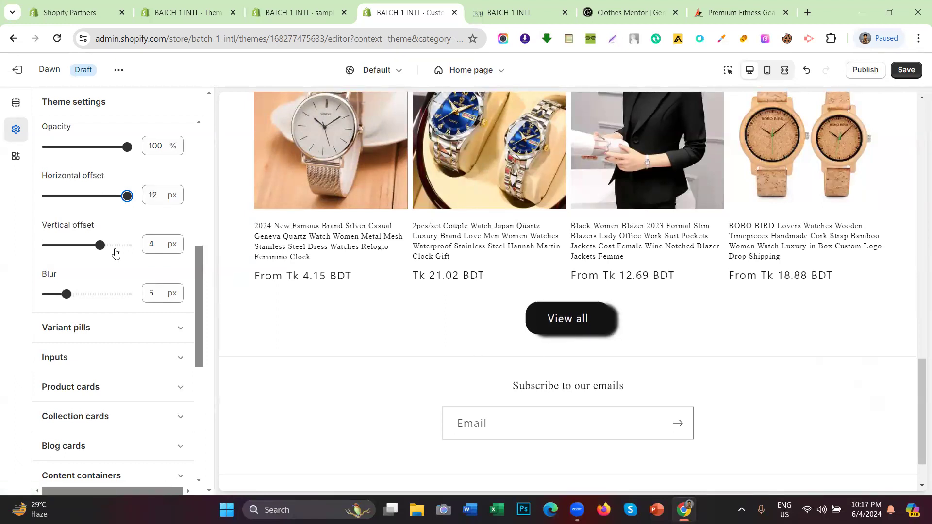
Step: Set the vertical offset to 12 px, keep blur at 5 px, and return opacity to 0%
drag(107, 231, 30, 231)
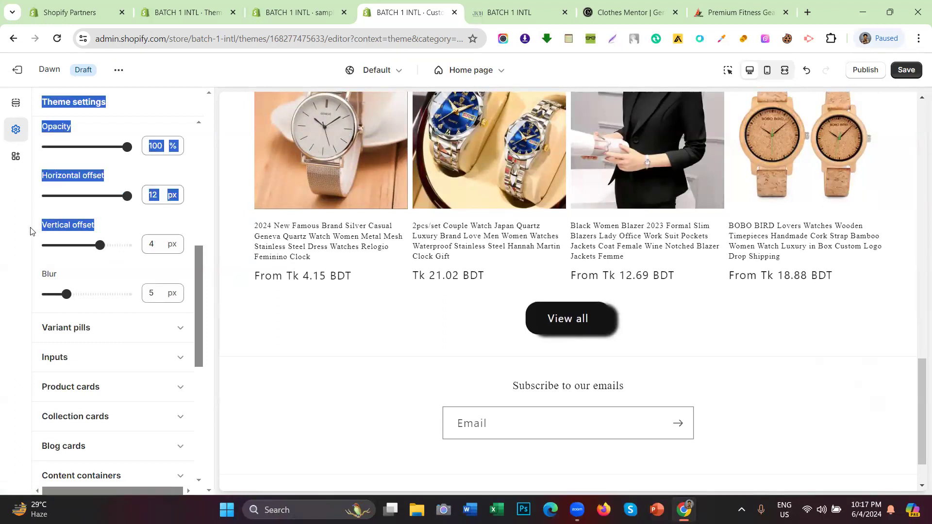
click(143, 232)
drag(100, 245, 127, 245)
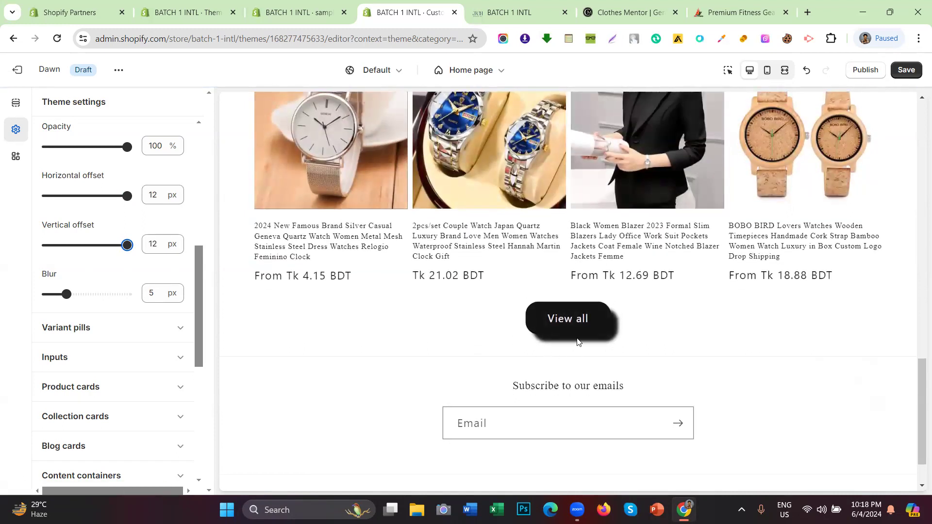
drag(66, 294, 135, 296)
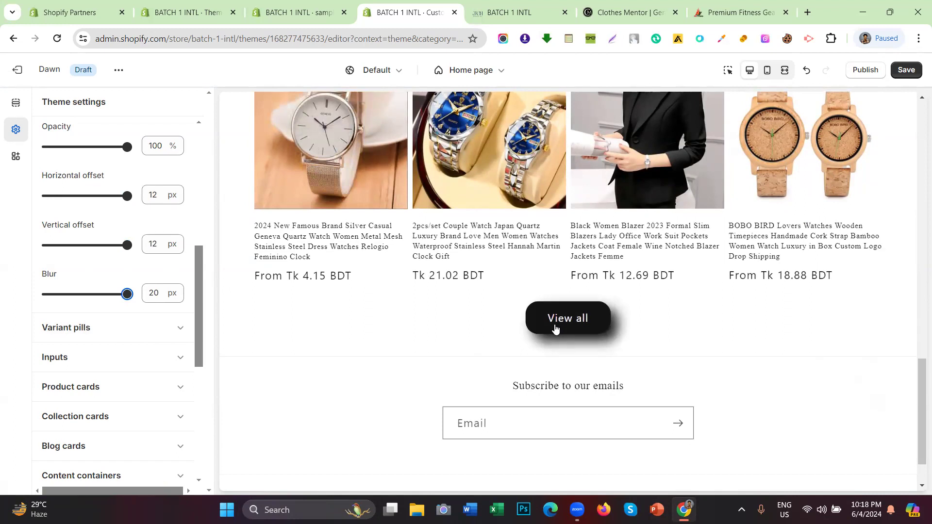
key(ctrl+z)
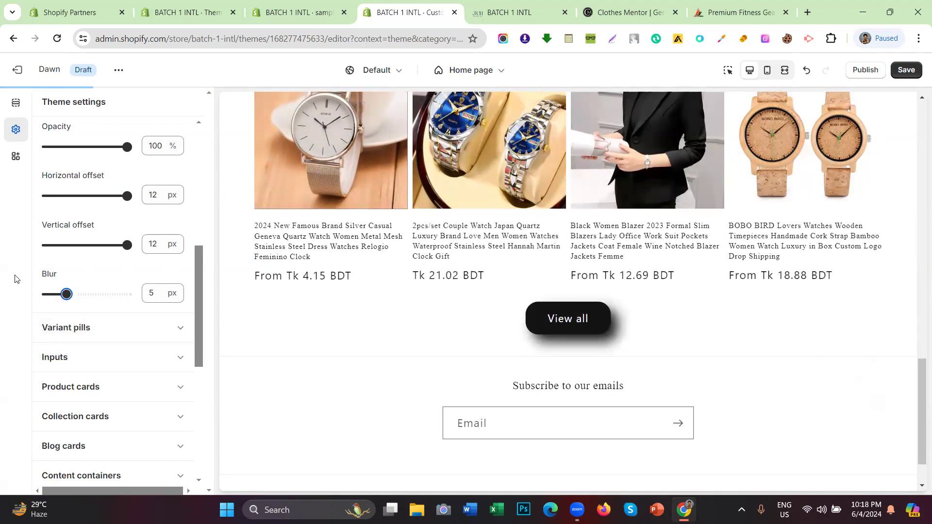
scroll(737, 387, up, 3)
scroll(77, 257, up, 3)
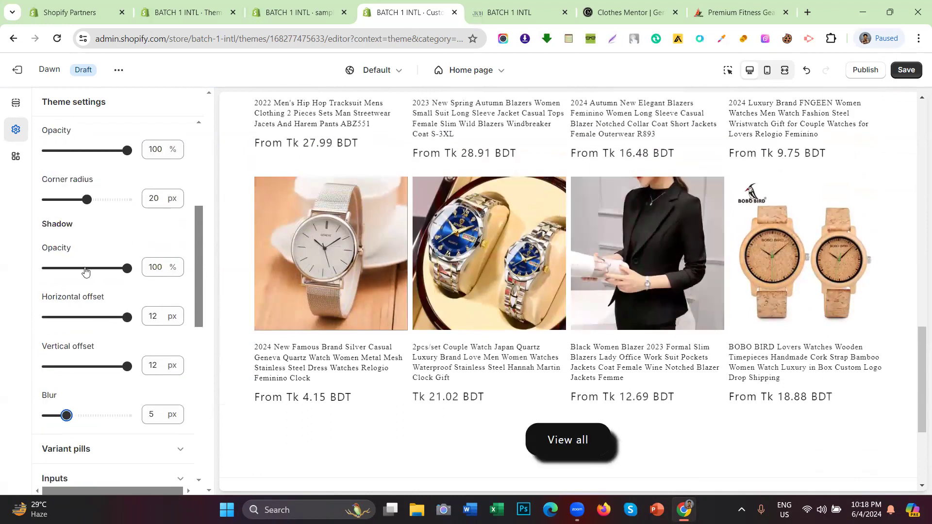
drag(127, 268, 34, 269)
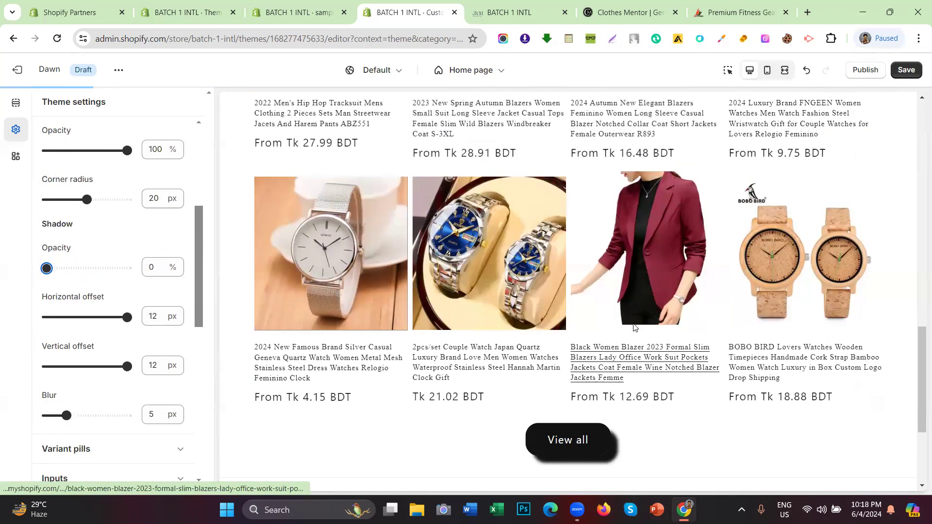
scroll(534, 340, up, 10)
Step: Collapse the Buttons settings and scroll the preview back up to the store header
scroll(70, 233, up, 5)
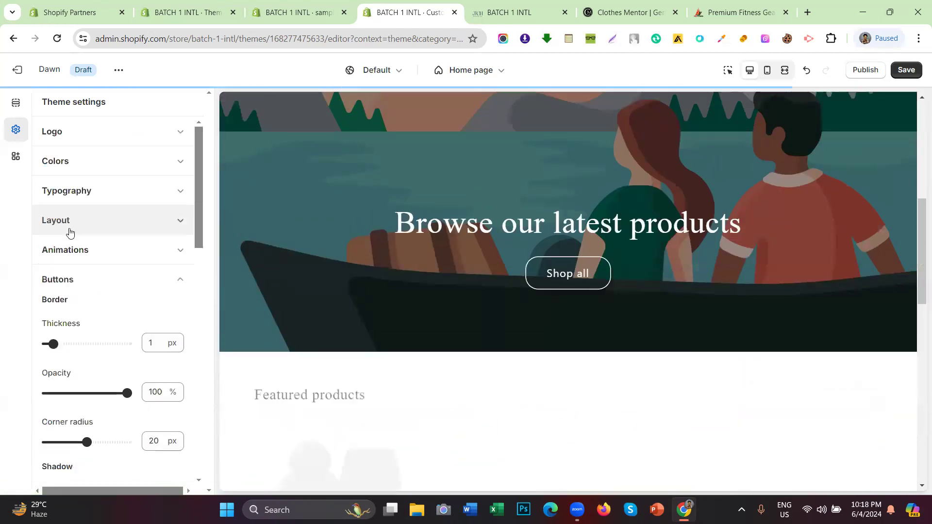
click(87, 279)
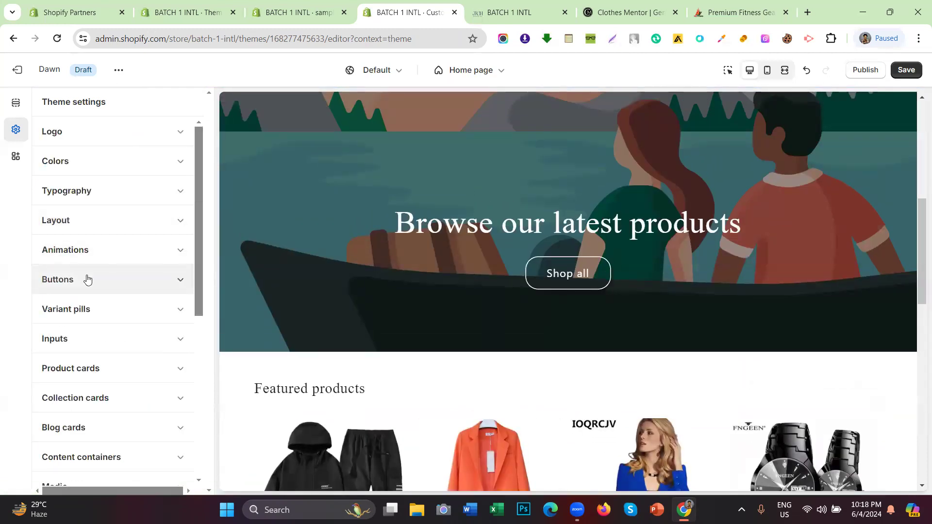
click(64, 287)
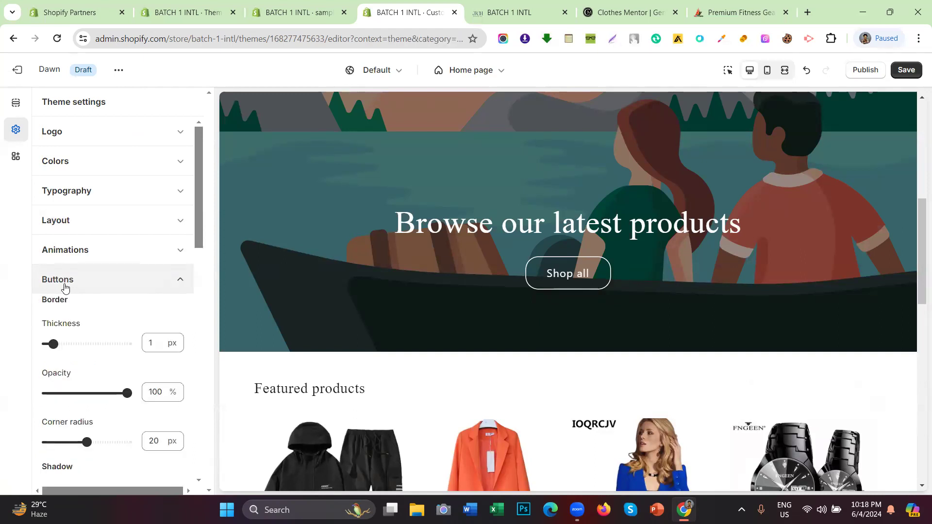
scroll(66, 288, down, 3)
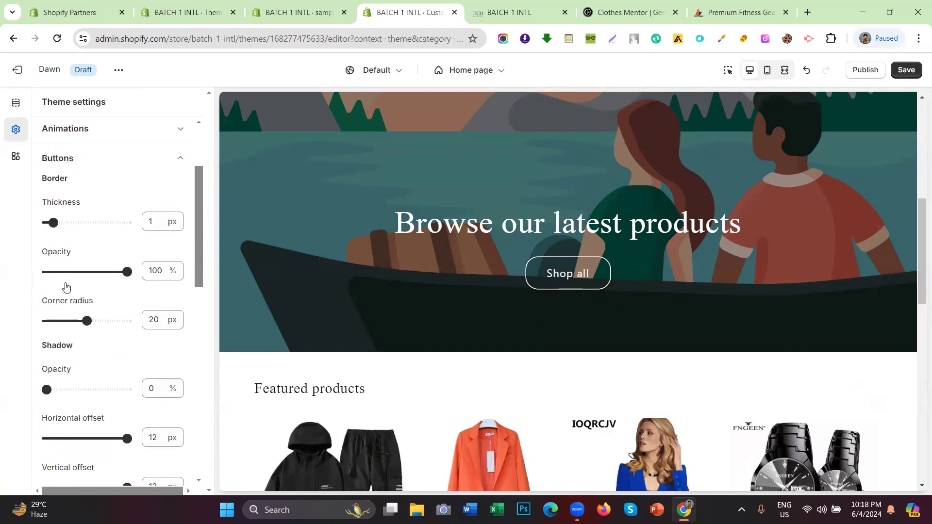
scroll(65, 287, up, 3)
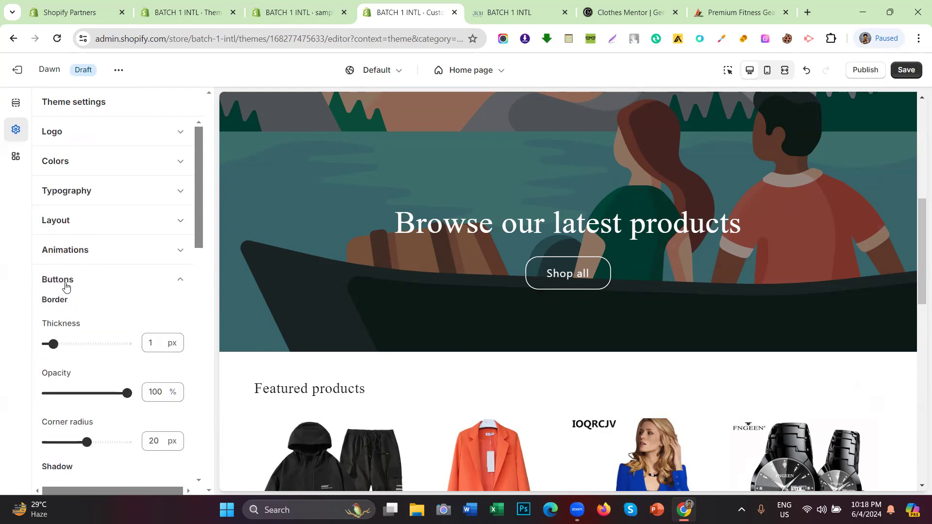
click(68, 278)
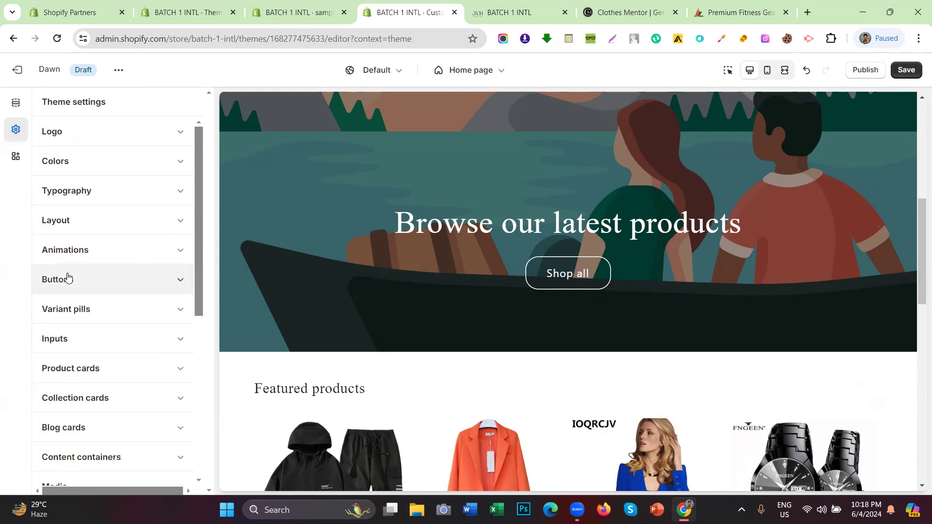
scroll(73, 271, down, 3)
scroll(72, 265, up, 1)
scroll(73, 262, up, 1)
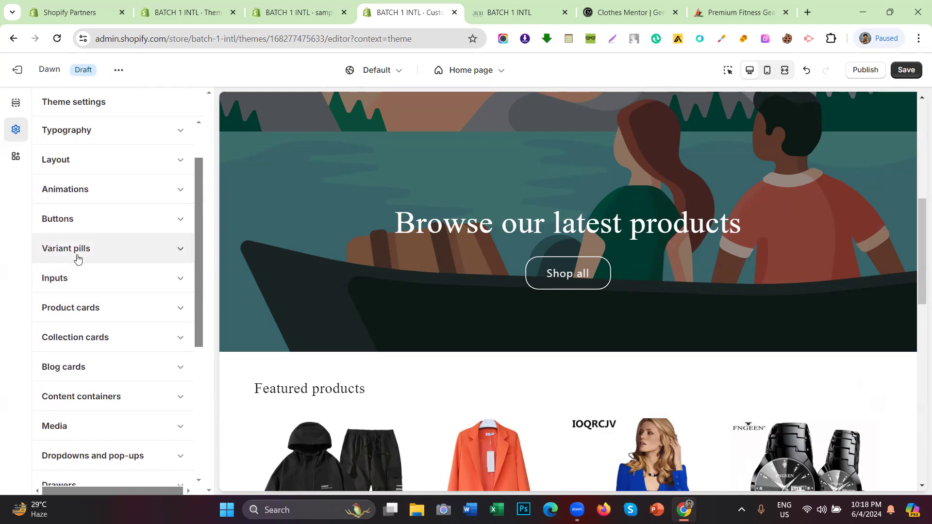
scroll(78, 258, down, 4)
scroll(77, 252, up, 4)
scroll(90, 285, down, 6)
scroll(88, 286, up, 8)
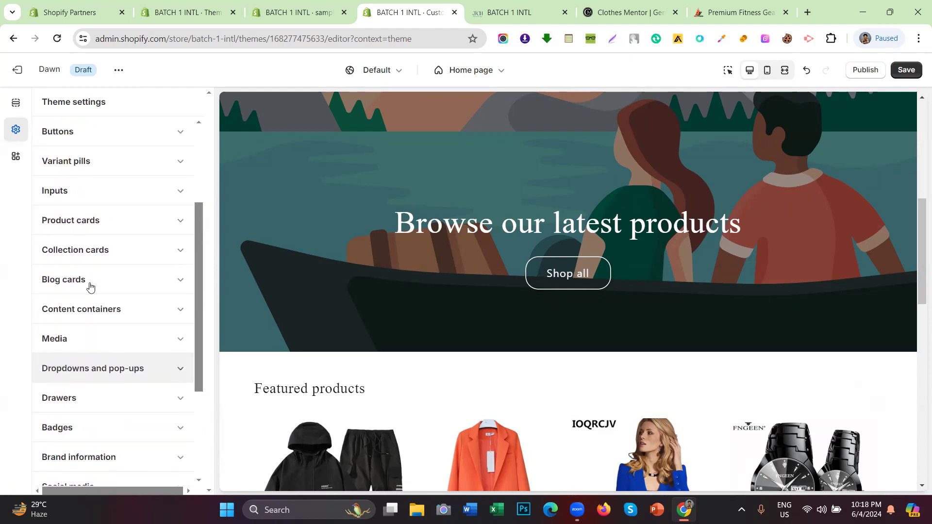
scroll(690, 226, up, 6)
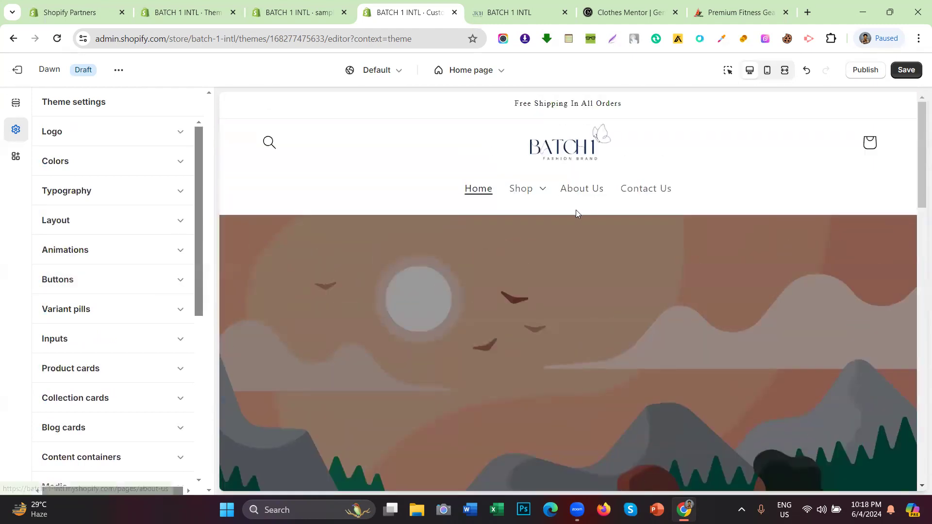
scroll(553, 147, down, 3)
scroll(554, 146, up, 3)
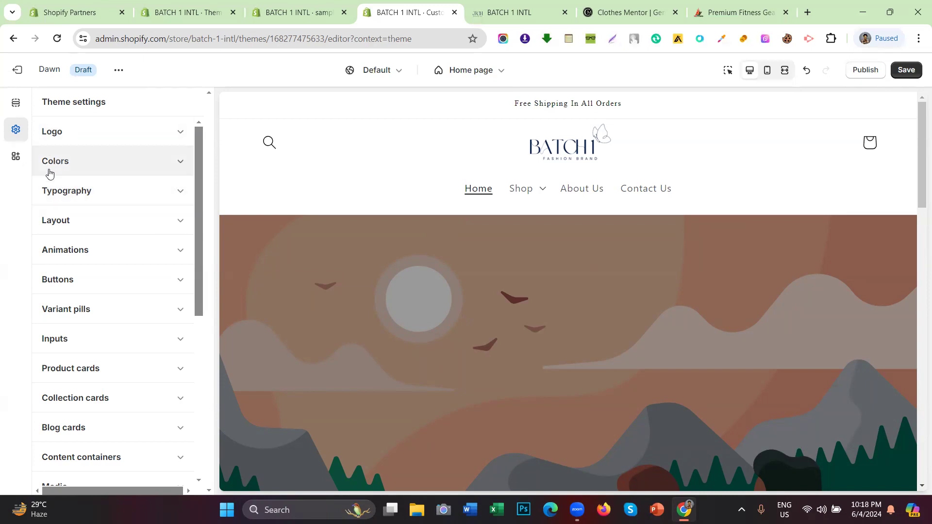
Step: Save the theme and browse the Colors settings listing Scheme 1 through Scheme 5
click(78, 168)
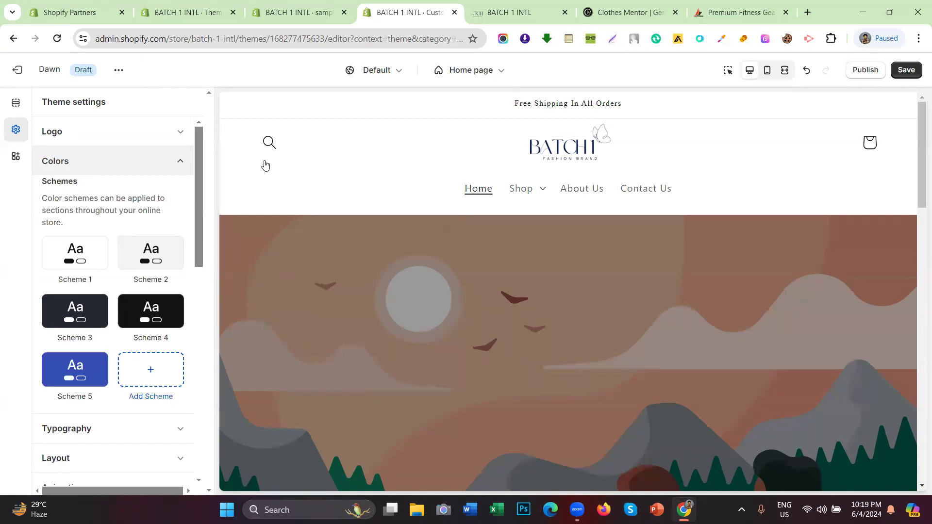
click(898, 77)
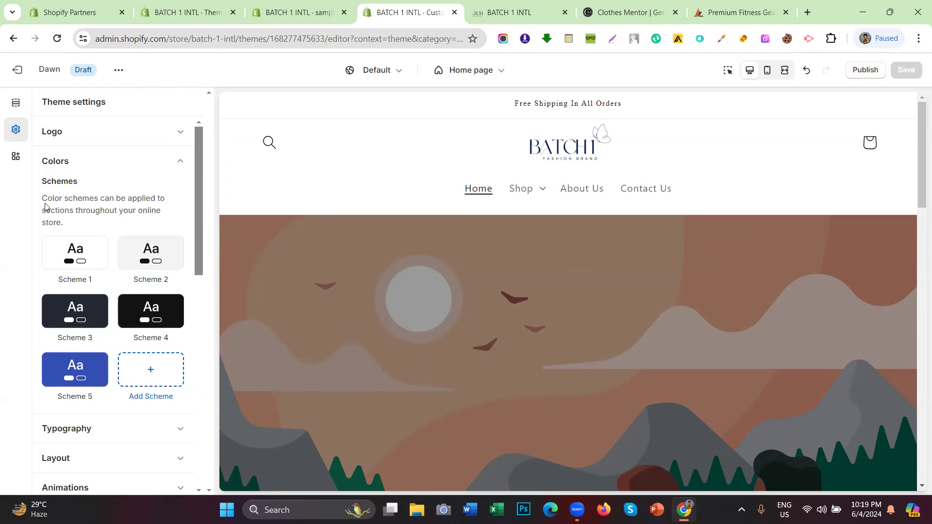
scroll(98, 252, down, 1)
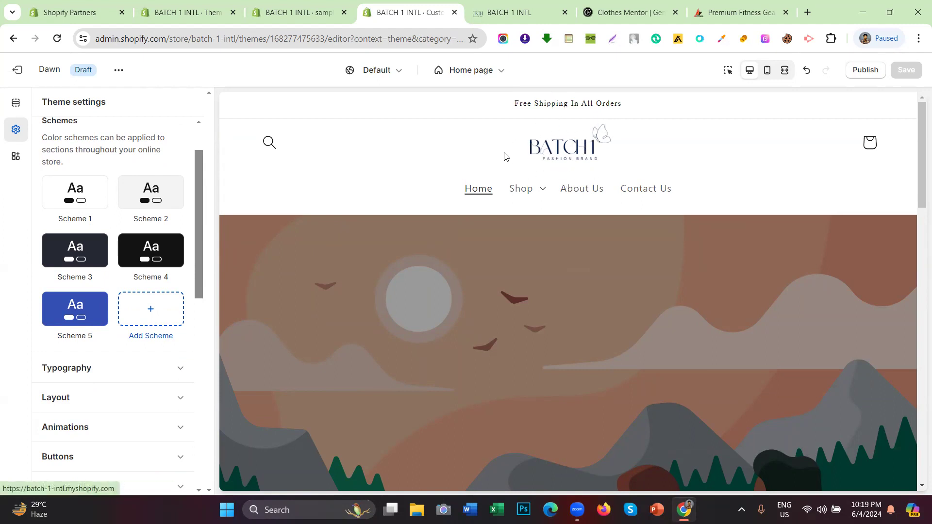
scroll(359, 162, down, 1)
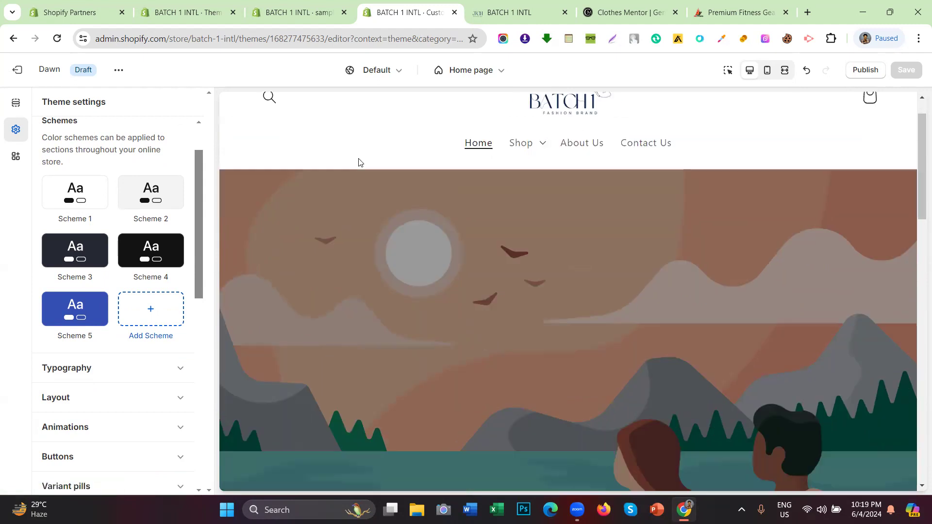
scroll(381, 208, down, 10)
scroll(383, 208, up, 6)
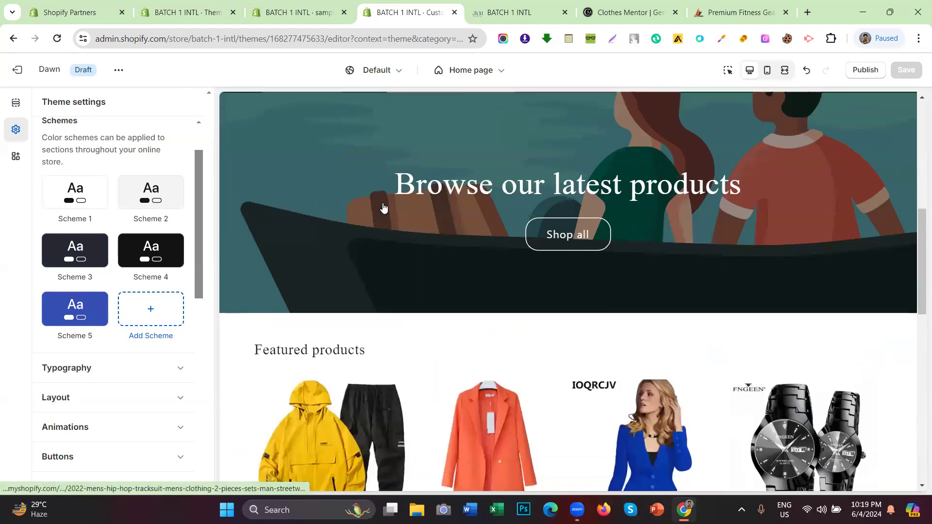
scroll(384, 207, up, 5)
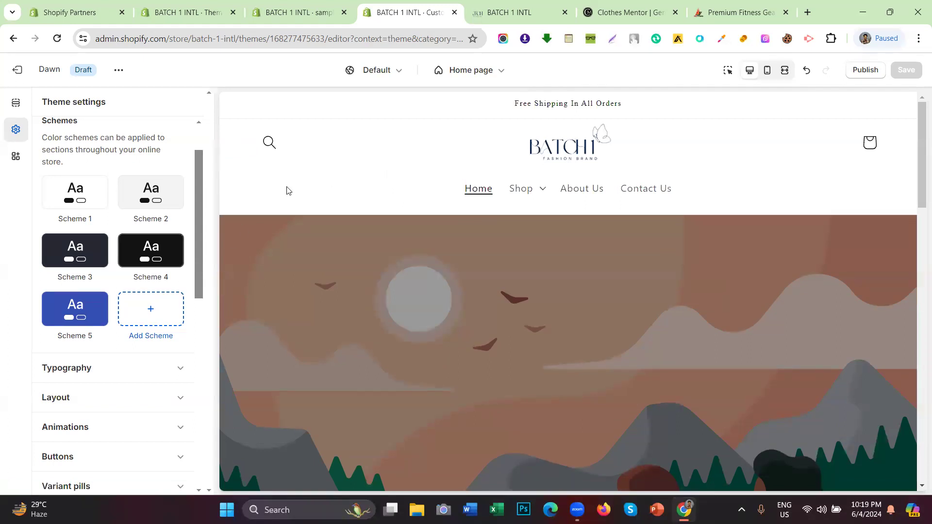
scroll(269, 172, down, 10)
scroll(270, 174, down, 5)
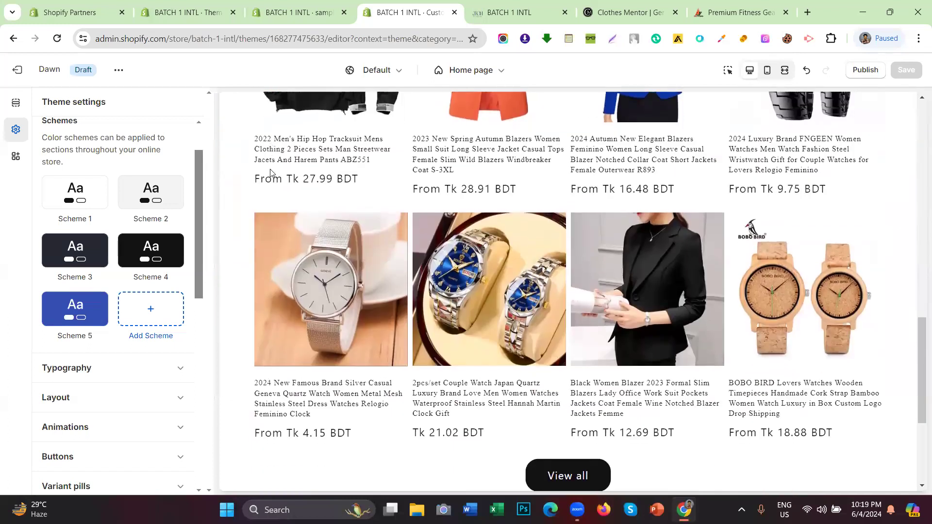
scroll(291, 204, up, 15)
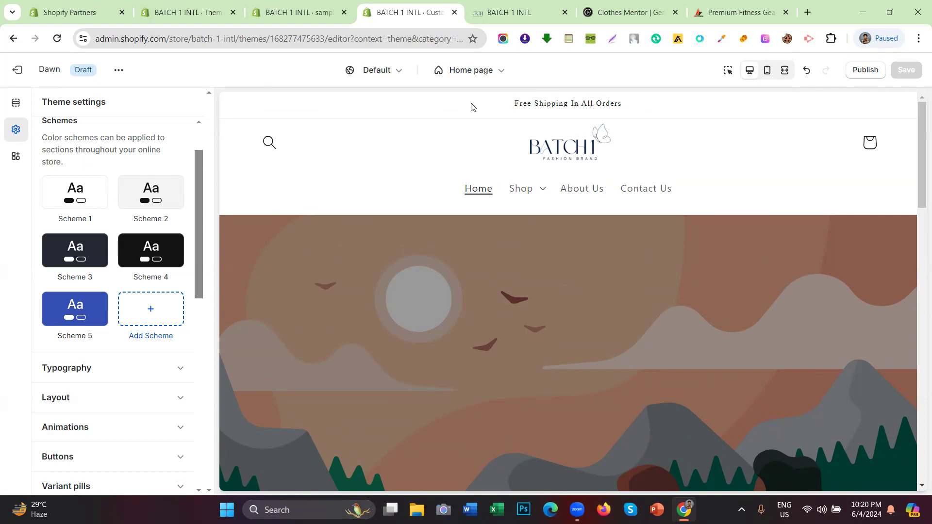
drag(471, 107, 638, 108)
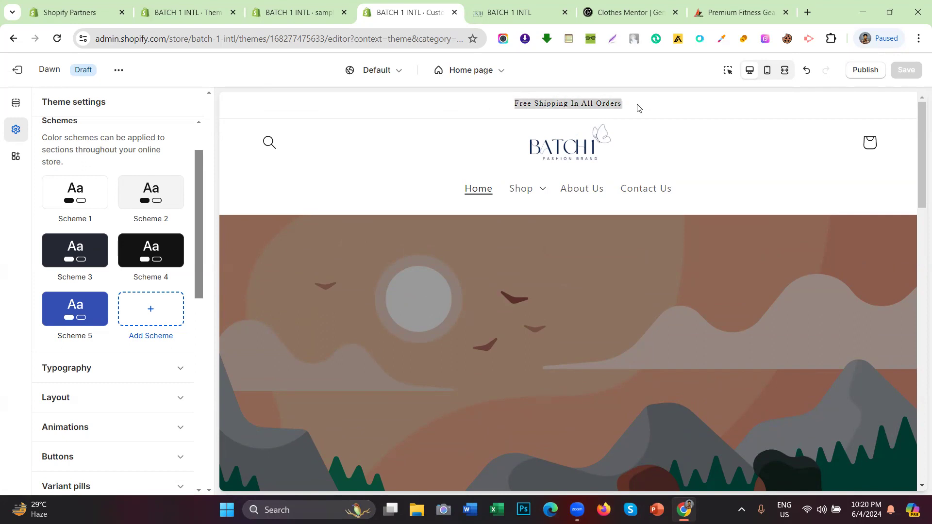
click(638, 8)
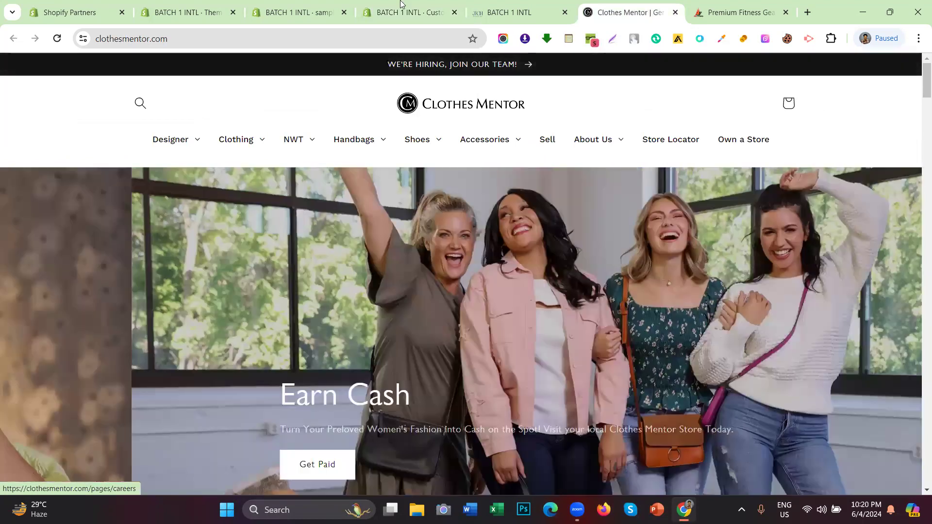
click(401, 4)
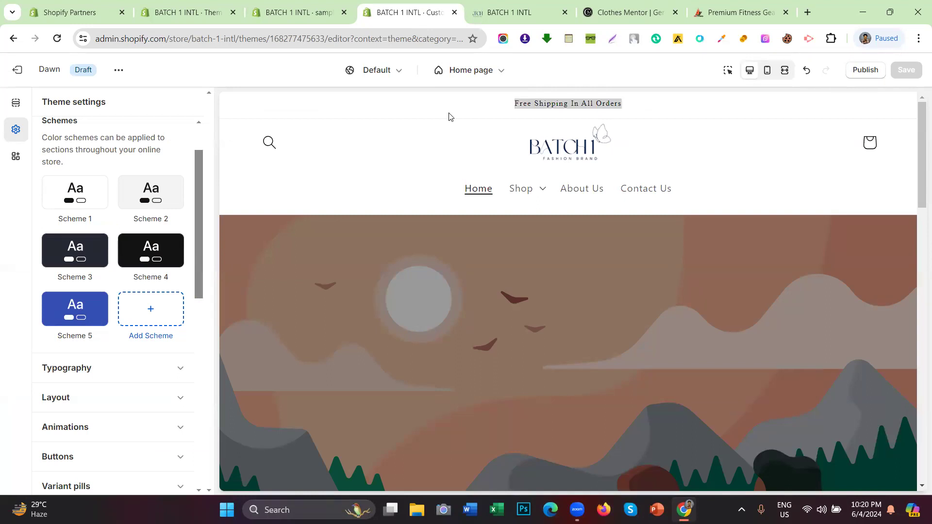
scroll(389, 165, down, 10)
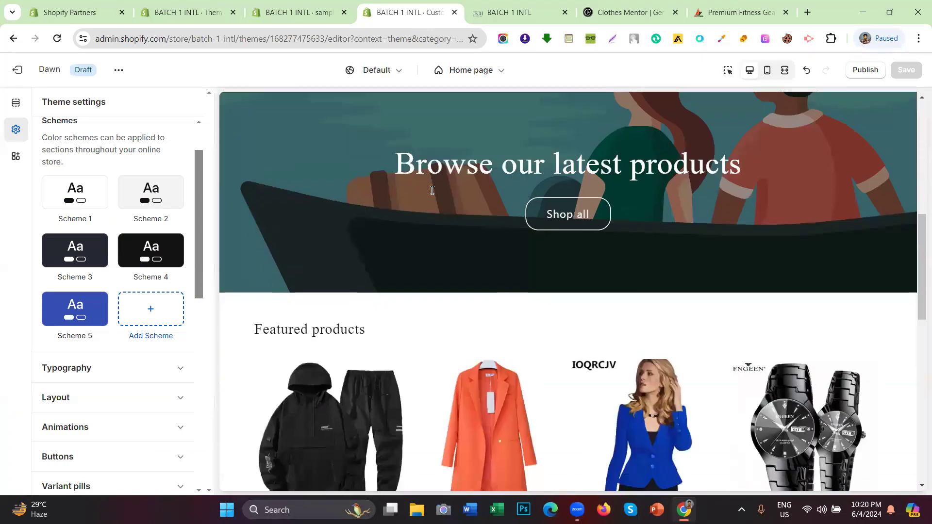
scroll(587, 212, down, 8)
scroll(587, 146, up, 5)
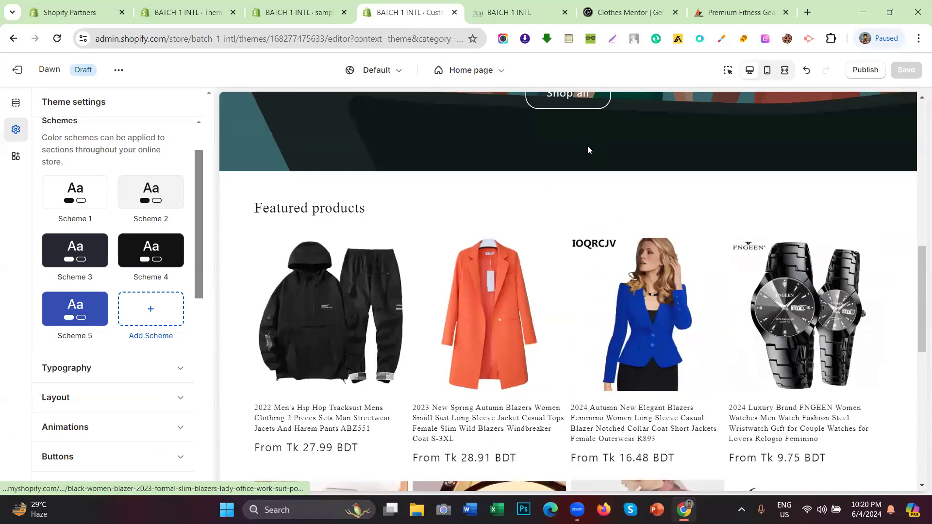
scroll(573, 141, down, 3)
scroll(561, 141, down, 5)
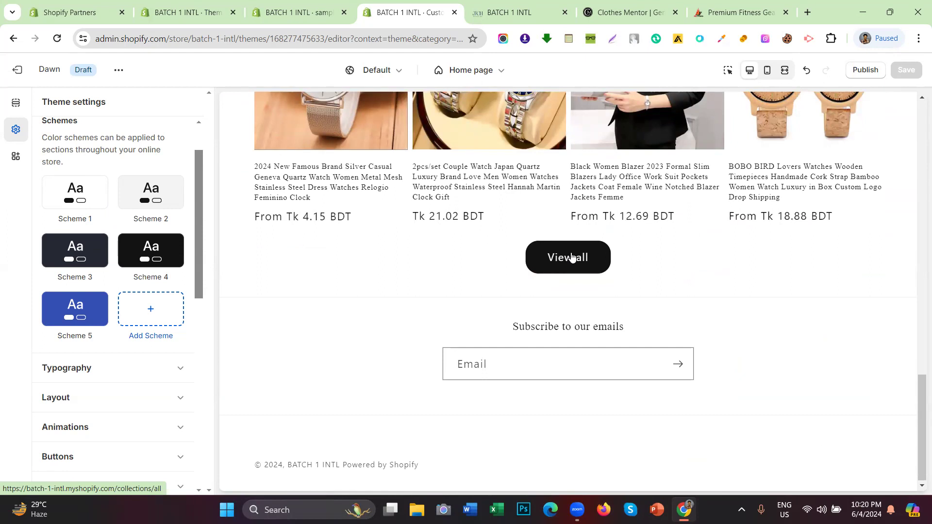
drag(492, 319, 666, 321)
click(666, 321)
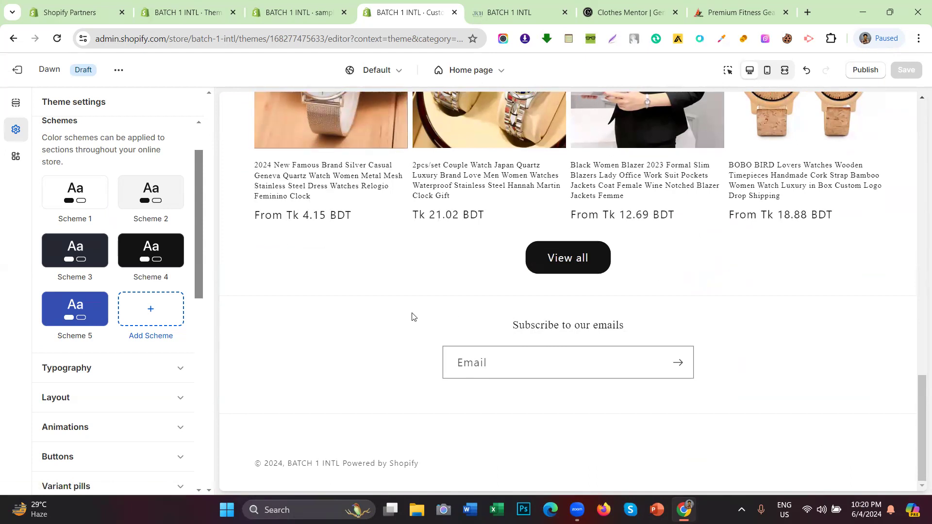
scroll(418, 336, up, 8)
scroll(420, 337, up, 10)
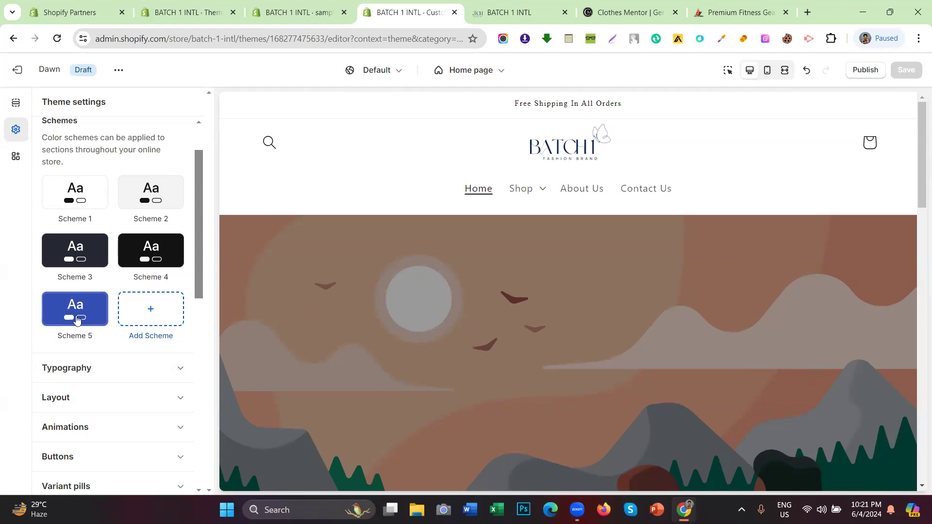
Step: Add Scheme 6 with its default #FFFFFF background and review the announcement bar text
click(143, 314)
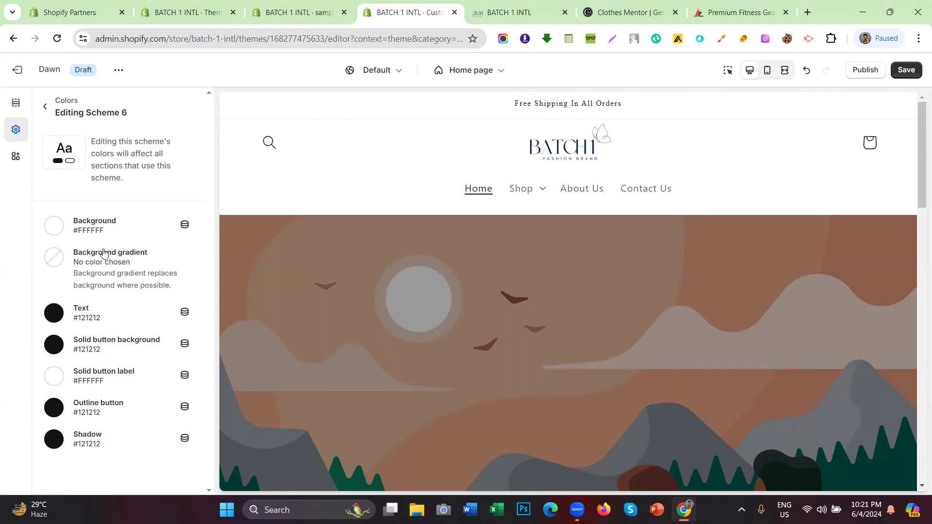
click(55, 226)
click(1, 230)
drag(491, 110, 653, 115)
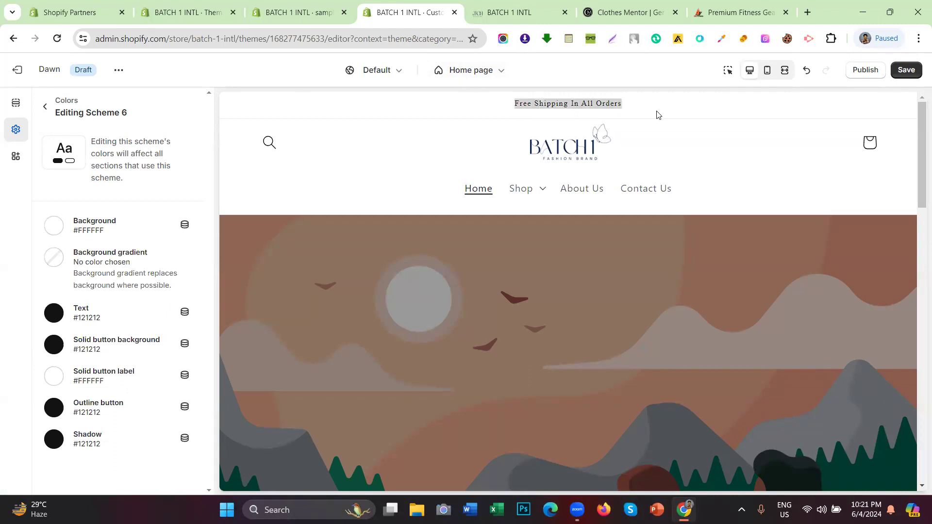
click(648, 110)
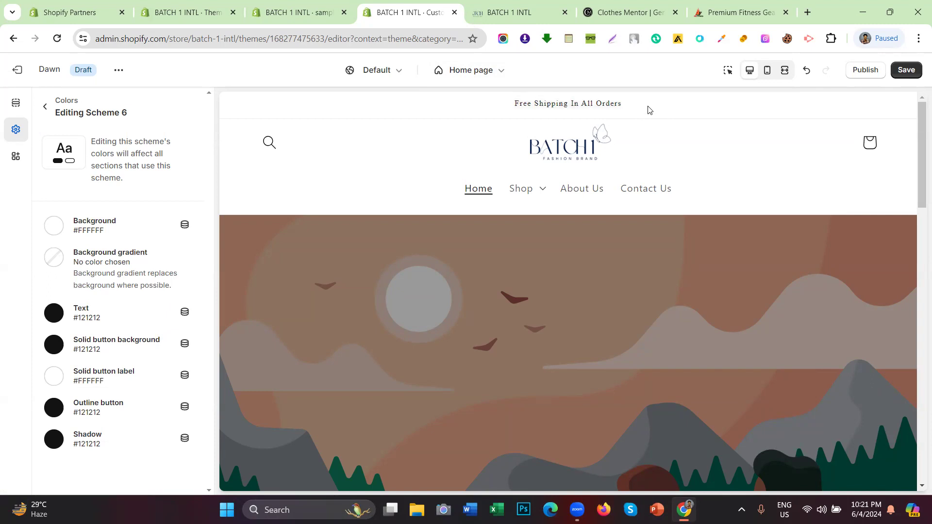
drag(629, 108, 475, 107)
click(475, 108)
Step: Save the scheme, then eyedrop the BATCH logo's navy #09254F and copy the hex value
click(896, 67)
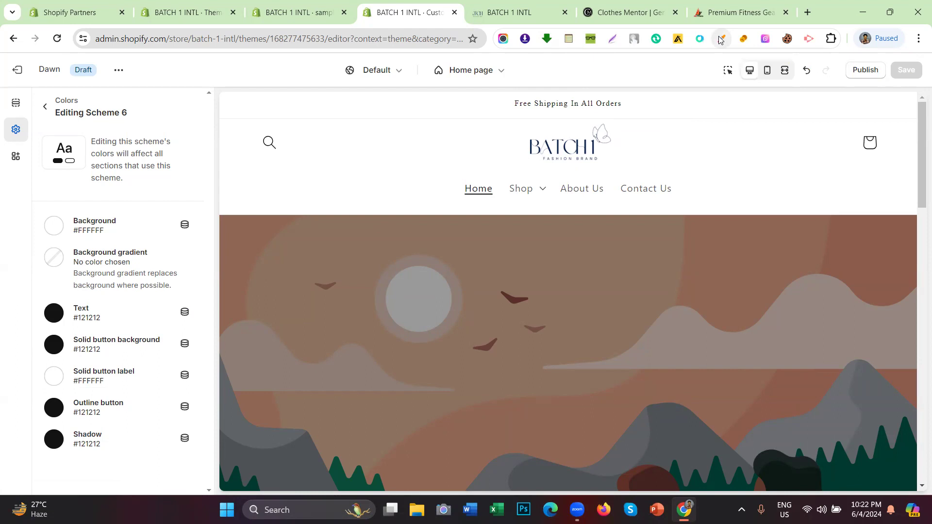
click(720, 39)
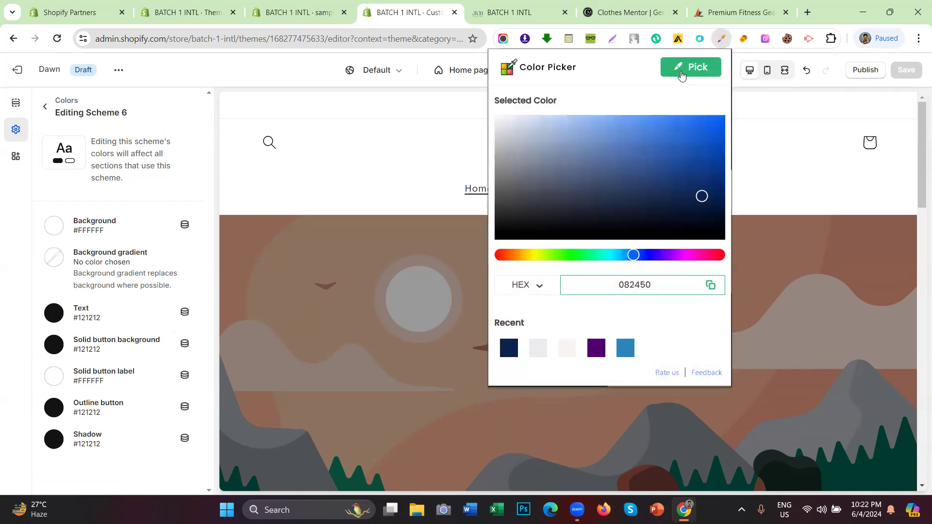
click(682, 74)
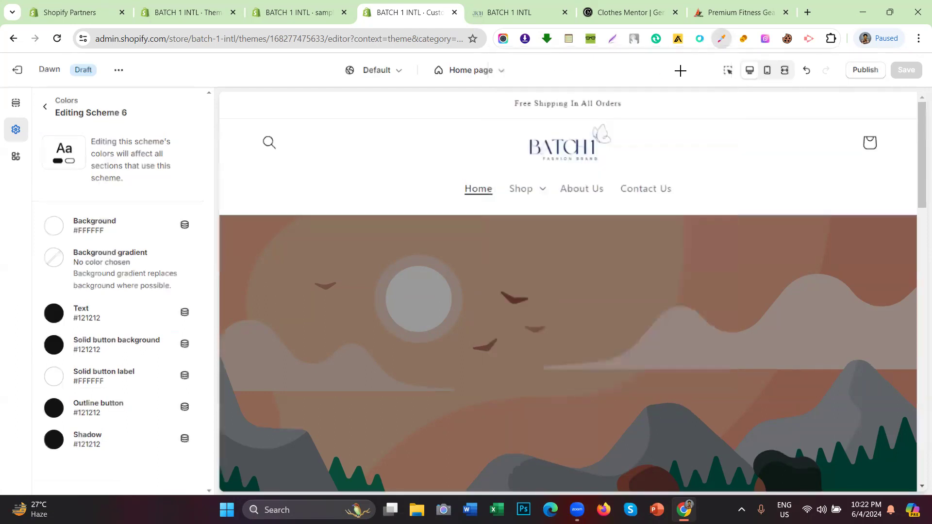
click(529, 146)
triple_click(584, 187)
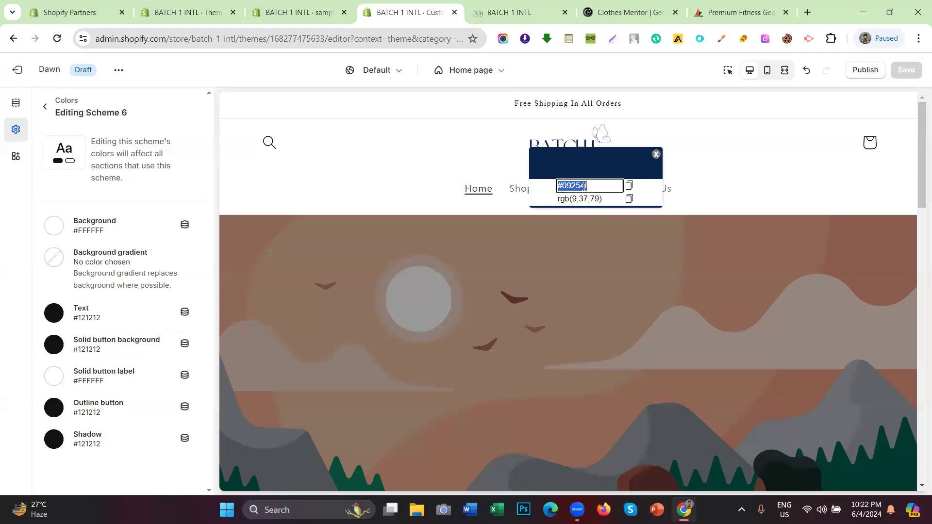
right_click(584, 187)
click(619, 245)
click(656, 154)
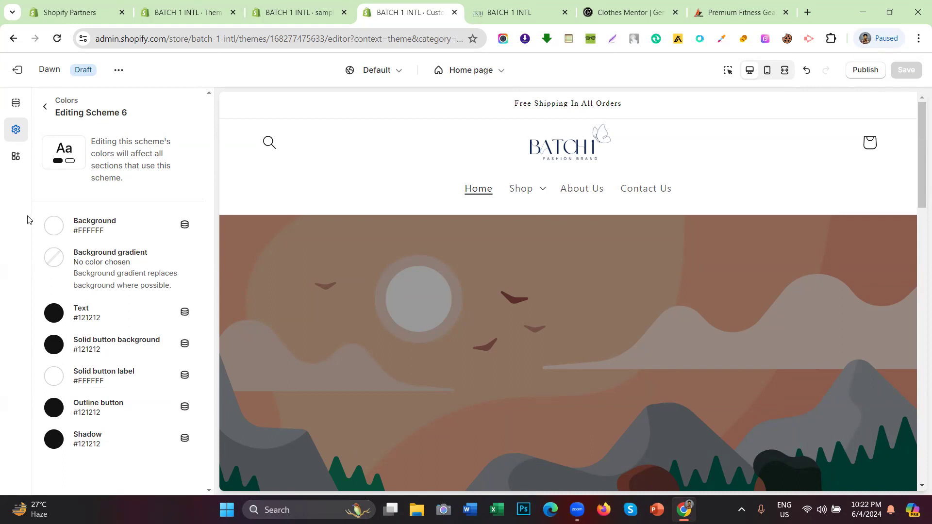
Step: Paste 09254F as Scheme 6's background colour and save the theme
click(54, 226)
double_click(123, 357)
right_click(123, 357)
click(181, 101)
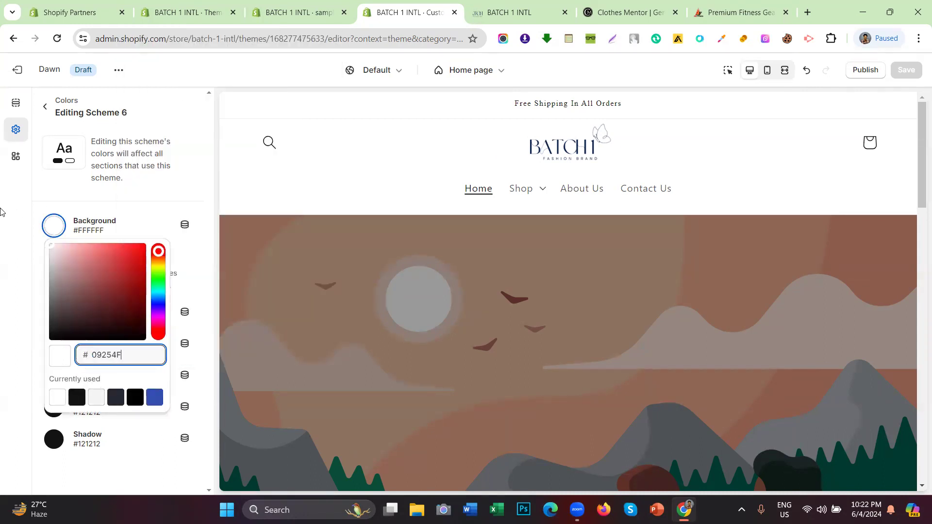
click(2, 214)
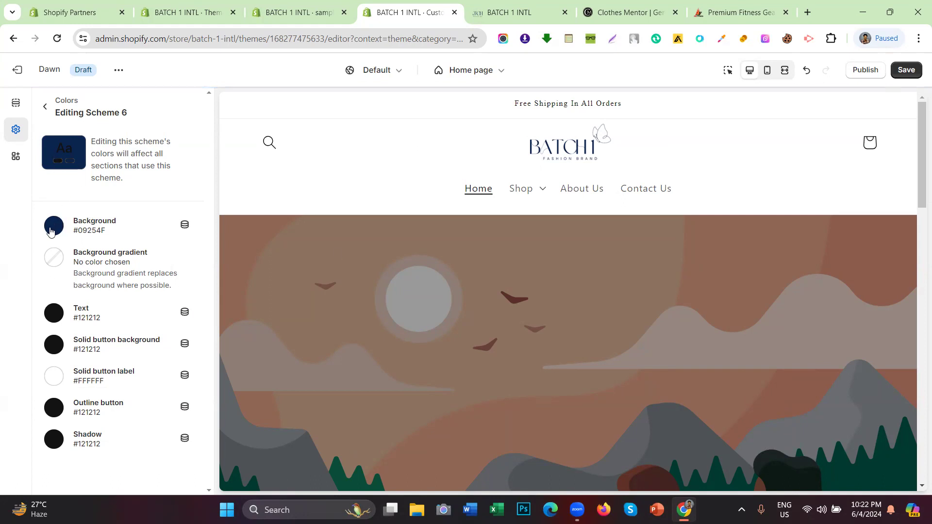
click(915, 72)
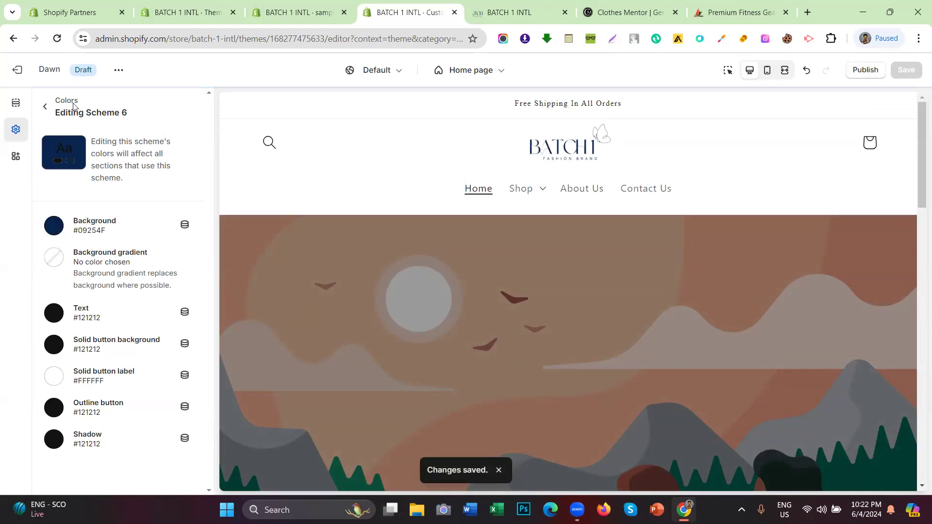
Step: Highlight the Scheme 6 heading and the announcement bar text, then clear the highlights
drag(130, 112, 96, 111)
drag(514, 108, 655, 107)
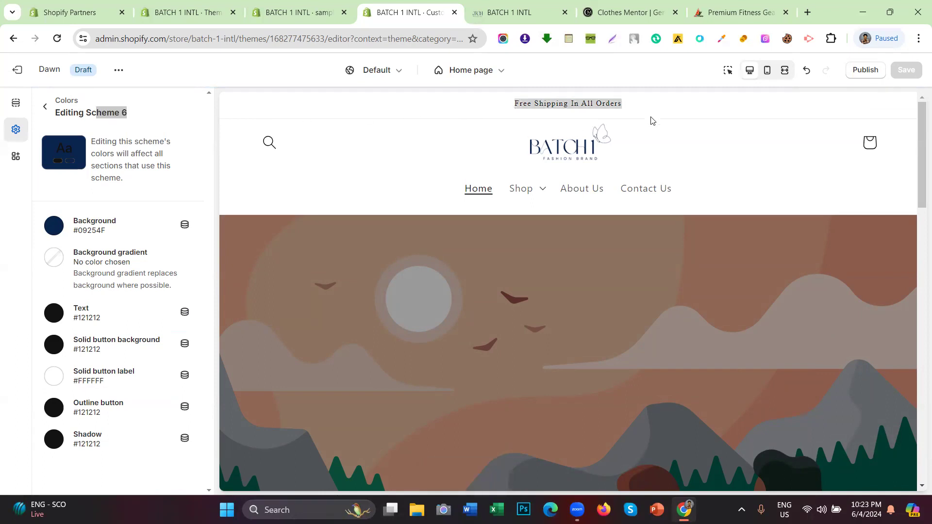
click(46, 204)
click(486, 110)
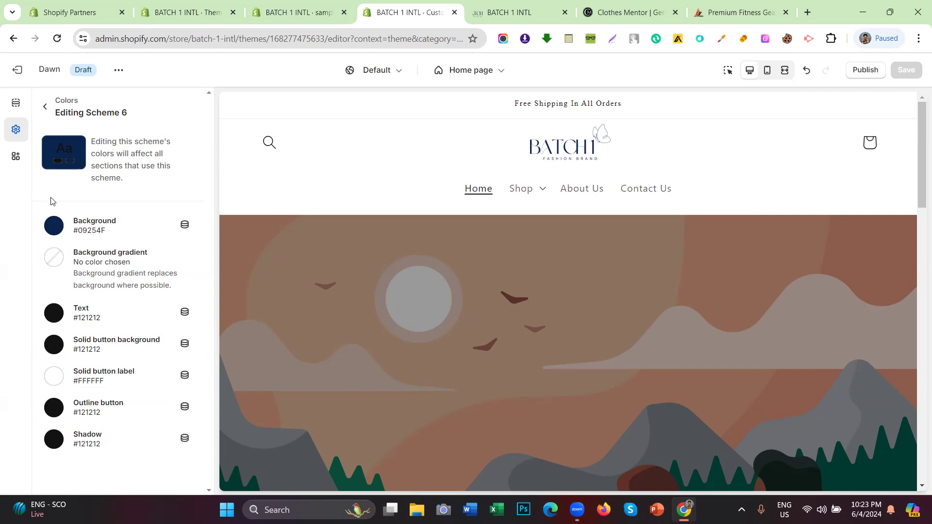
click(57, 315)
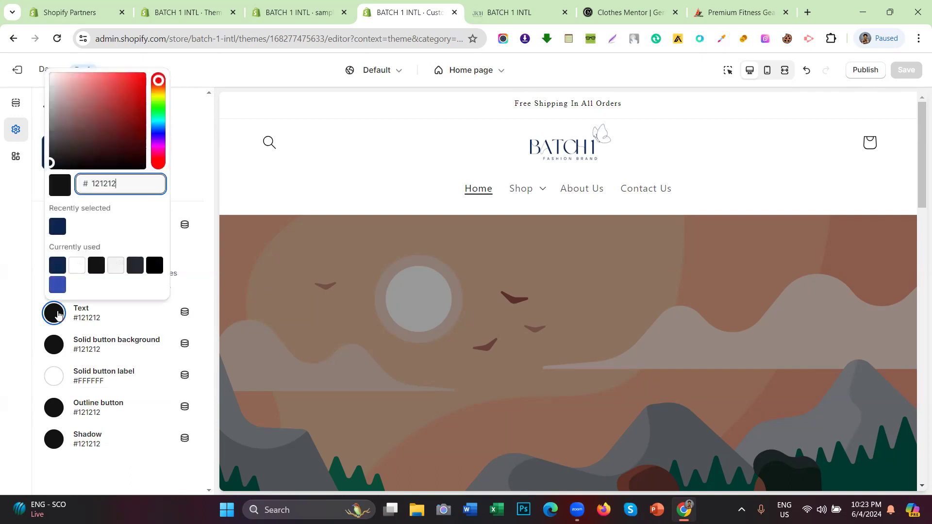
click(75, 266)
click(1, 271)
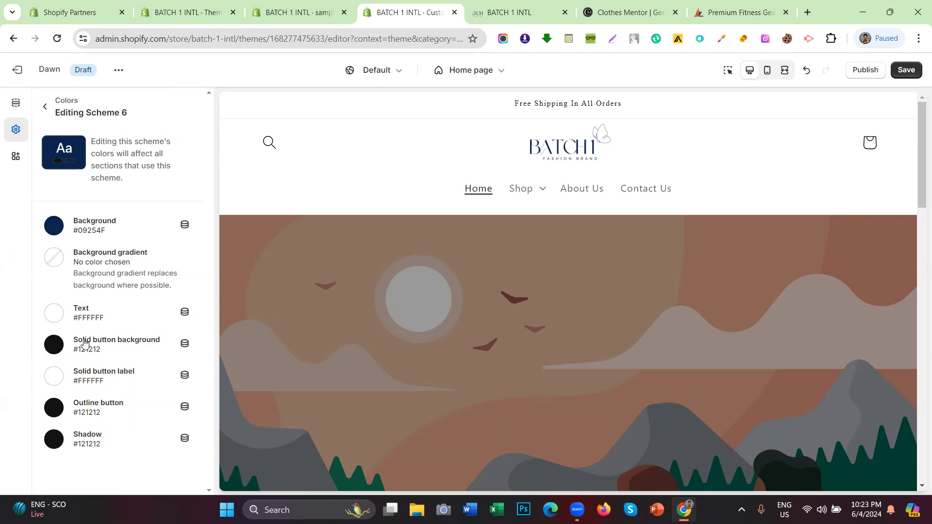
drag(74, 345, 158, 348)
click(53, 344)
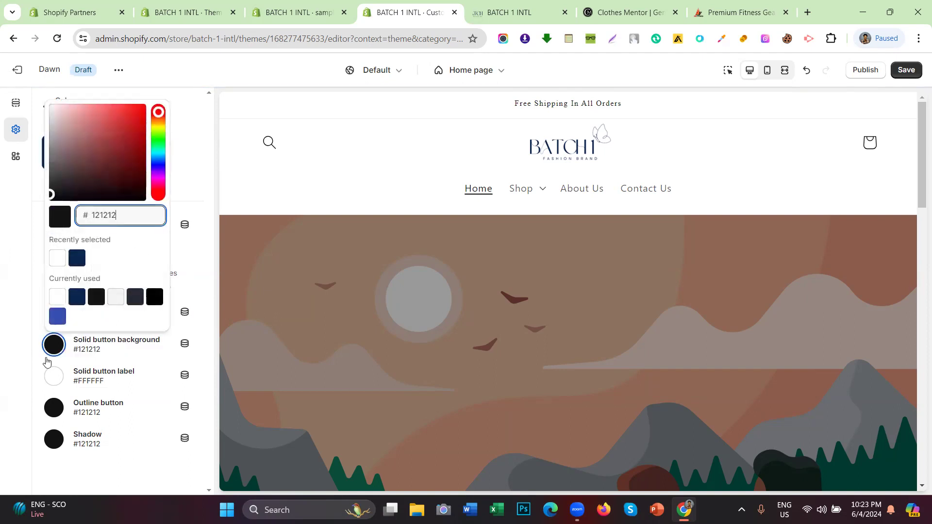
click(19, 338)
scroll(664, 245, down, 10)
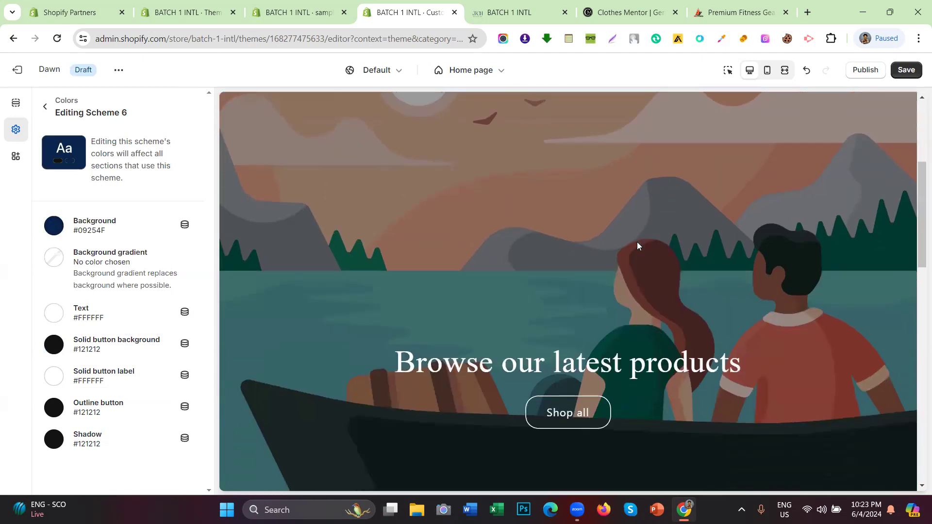
scroll(597, 252, down, 5)
scroll(582, 260, up, 8)
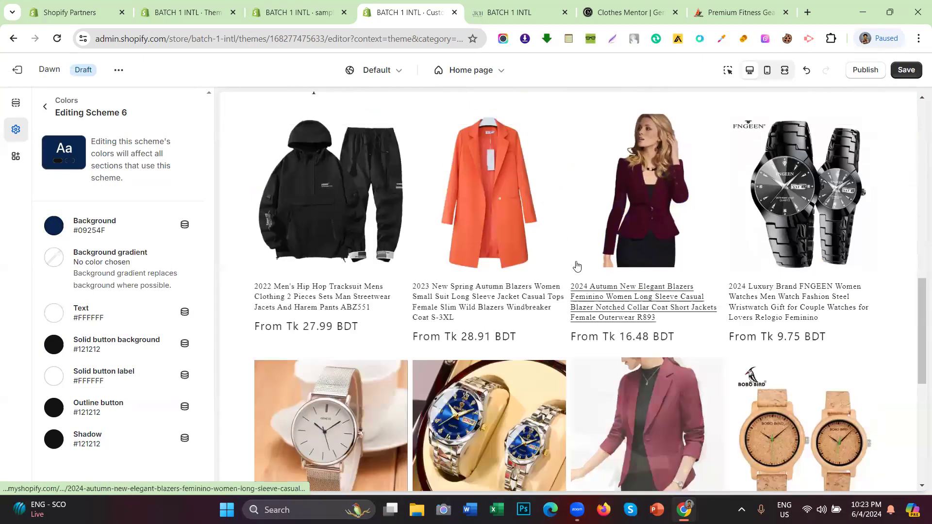
drag(270, 345, 423, 306)
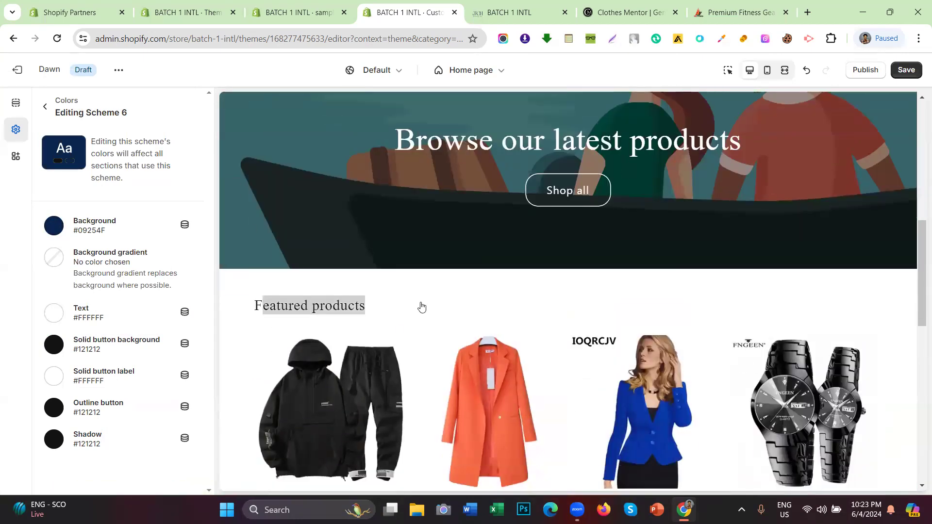
scroll(538, 270, down, 10)
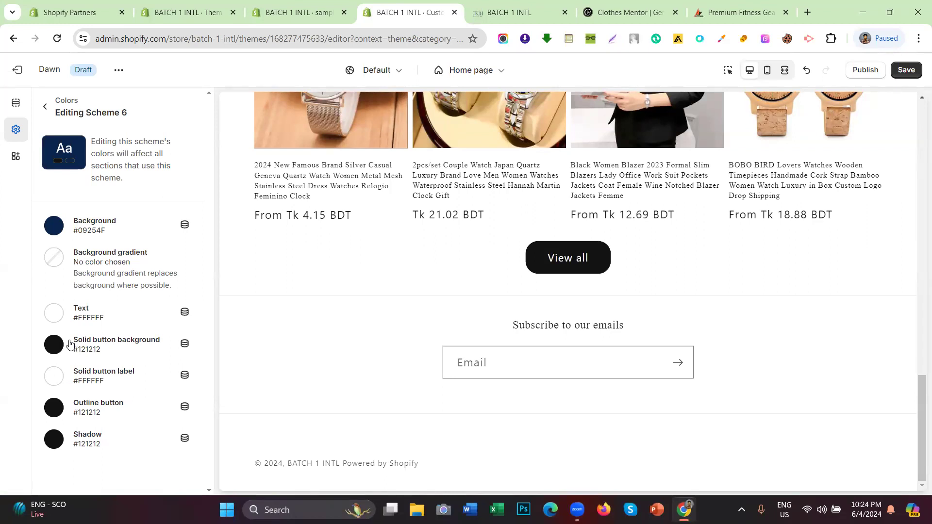
scroll(405, 215, up, 15)
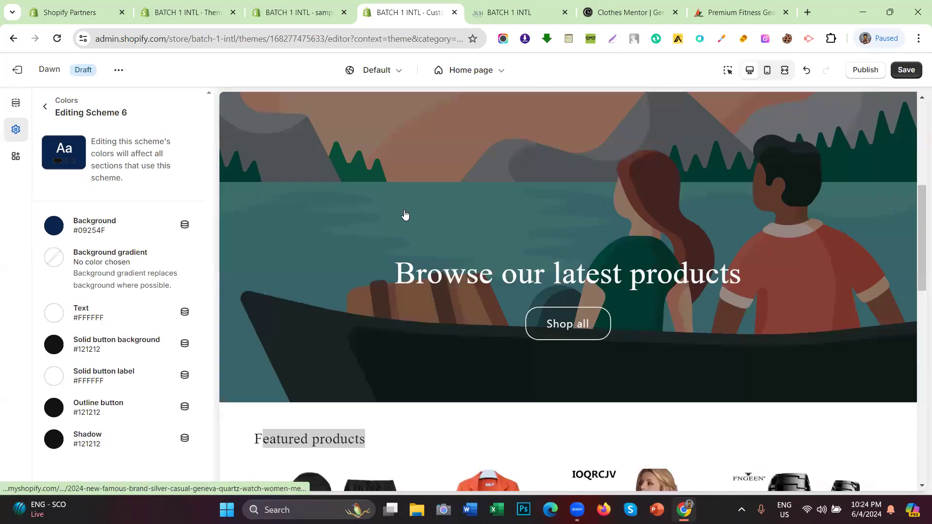
drag(460, 100, 665, 108)
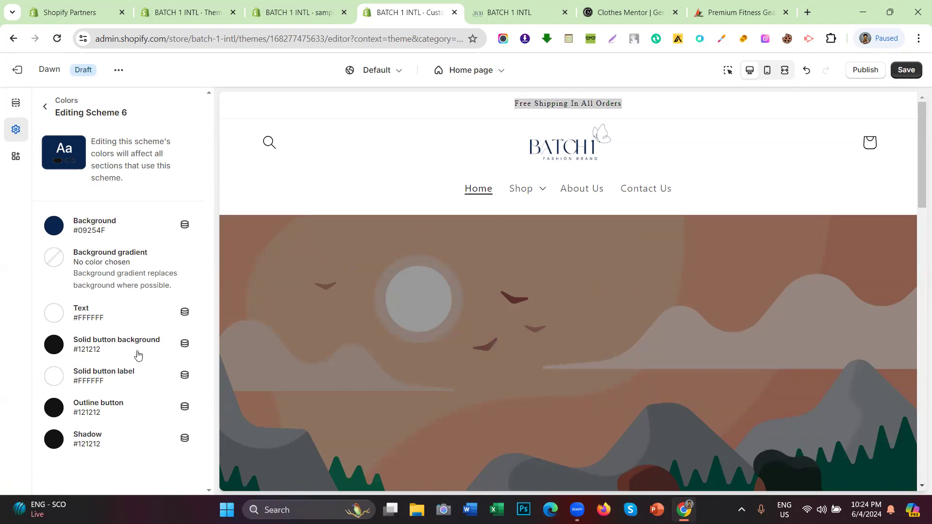
scroll(514, 266, down, 5)
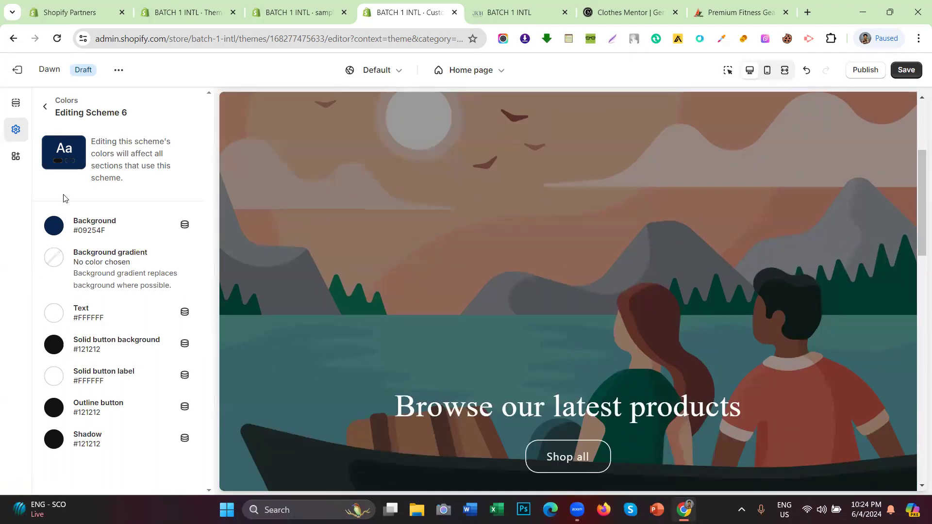
scroll(485, 260, down, 5)
scroll(544, 317, down, 2)
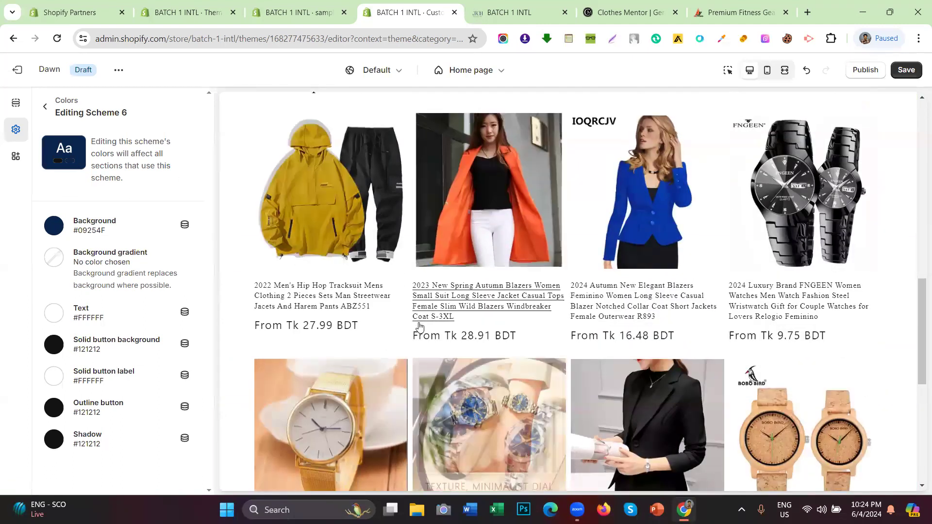
scroll(568, 367, down, 5)
drag(508, 377, 637, 381)
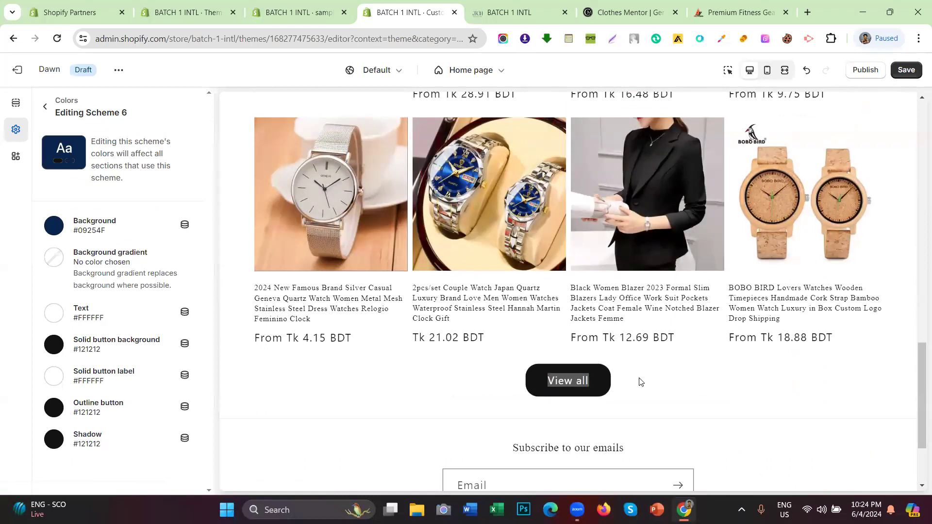
click(639, 383)
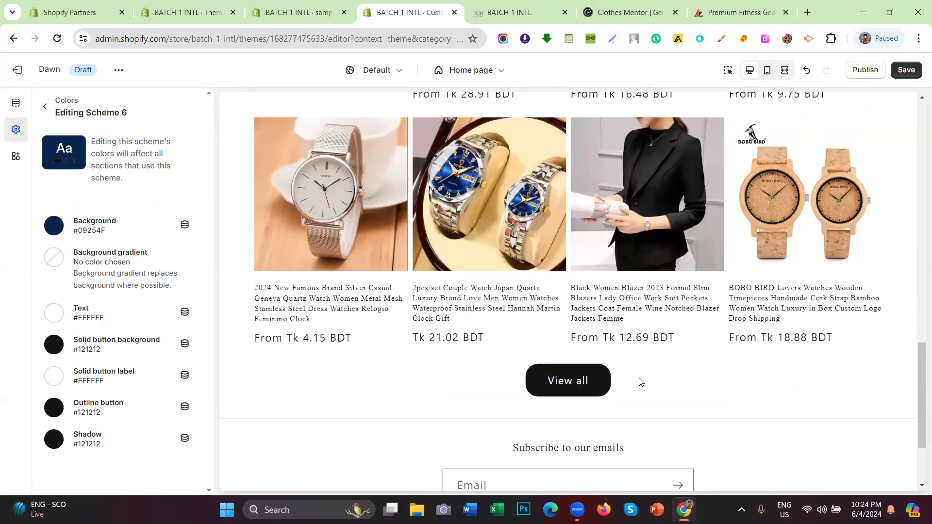
Step: Set Scheme 6's solid button background to the recent navy #09254F swatch and save
click(53, 353)
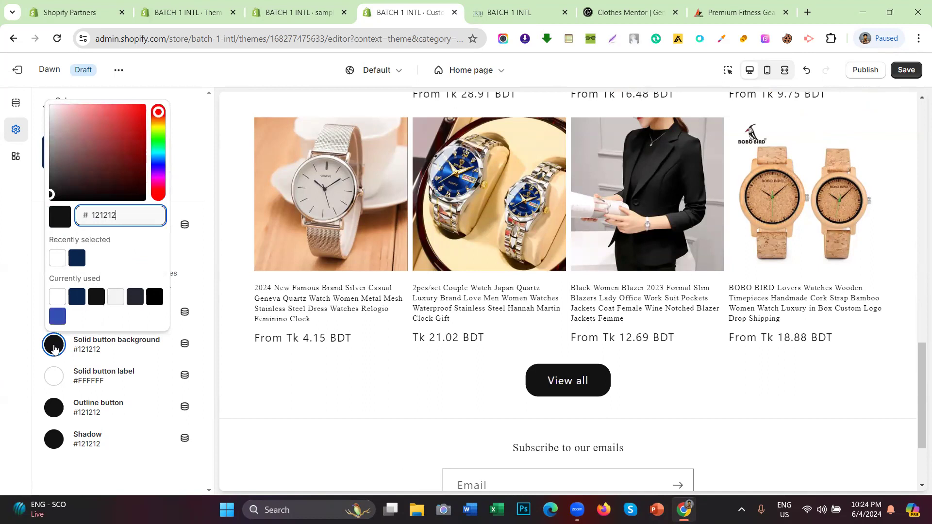
click(71, 261)
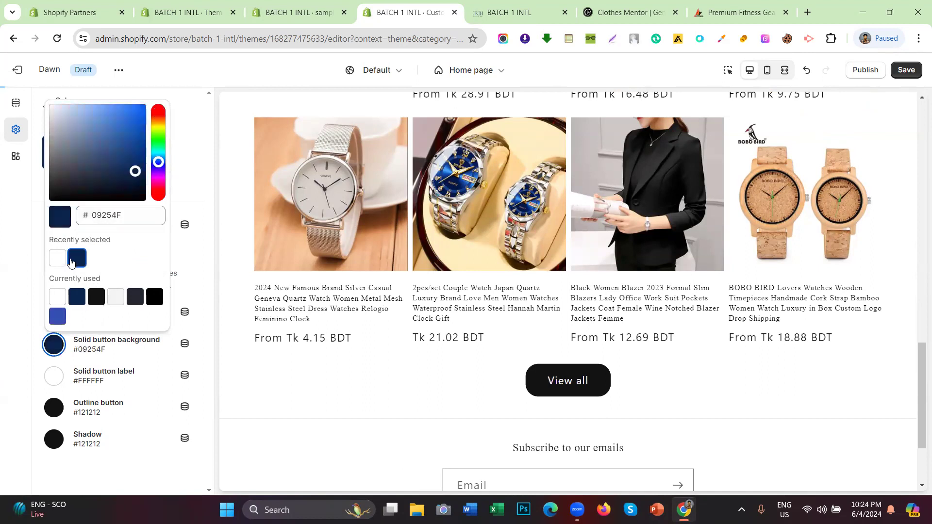
click(1, 356)
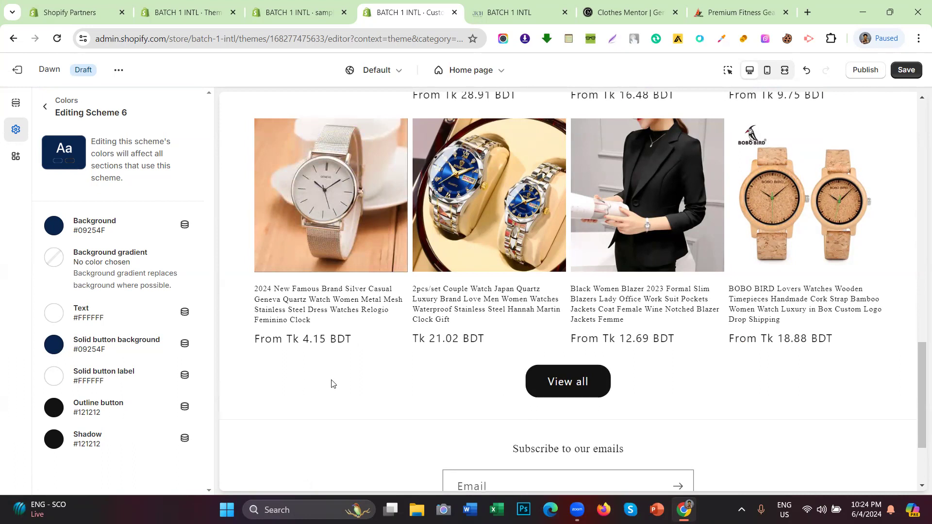
scroll(332, 381, up, 15)
scroll(331, 384, down, 7)
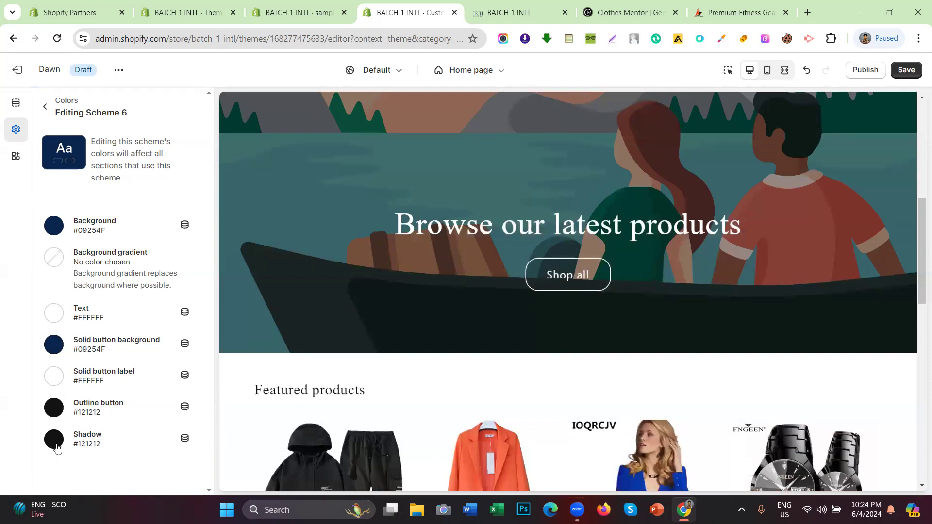
scroll(463, 252, down, 10)
scroll(463, 252, down, 3)
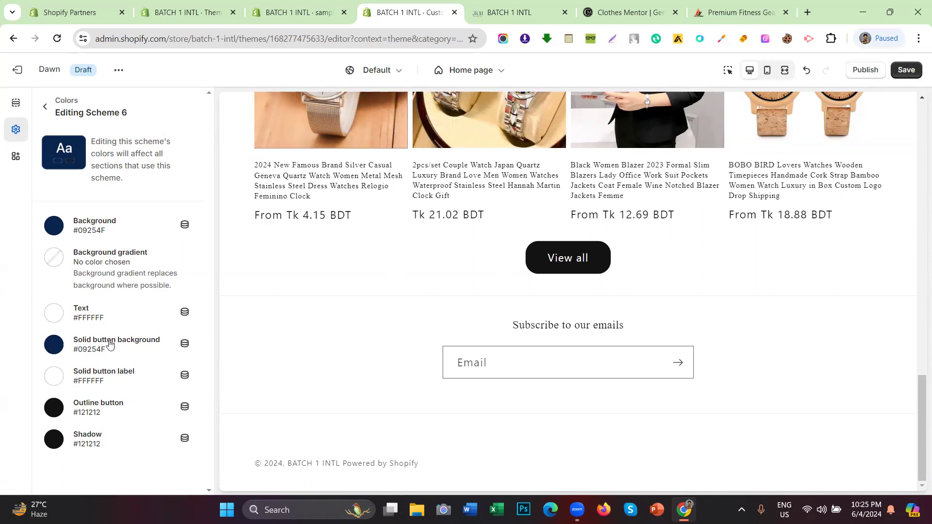
scroll(494, 285, up, 5)
scroll(494, 284, up, 5)
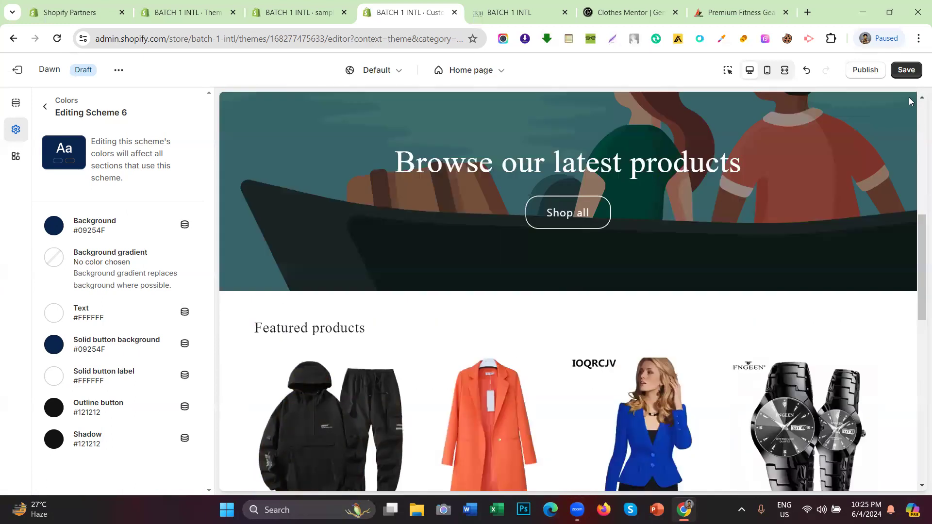
click(902, 73)
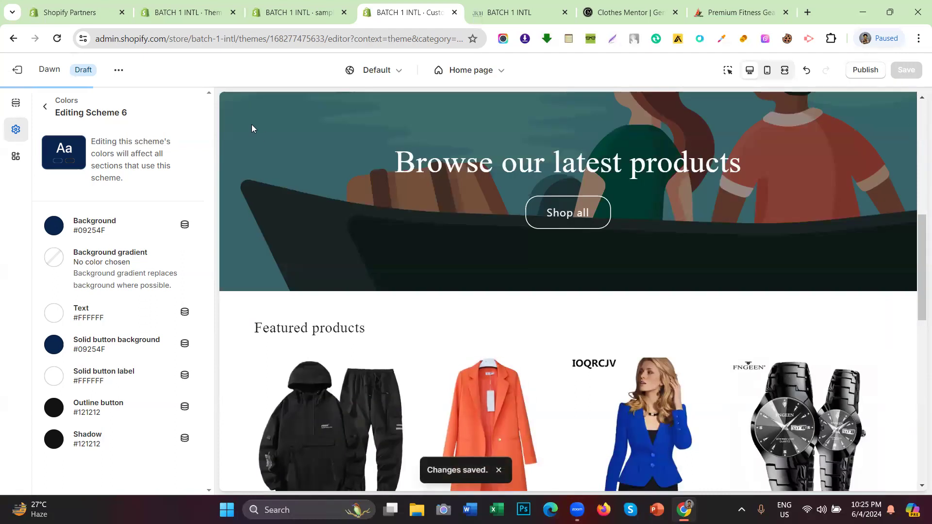
Step: Return to the six-scheme colour list and scroll the preview up to the announcement bar
click(43, 107)
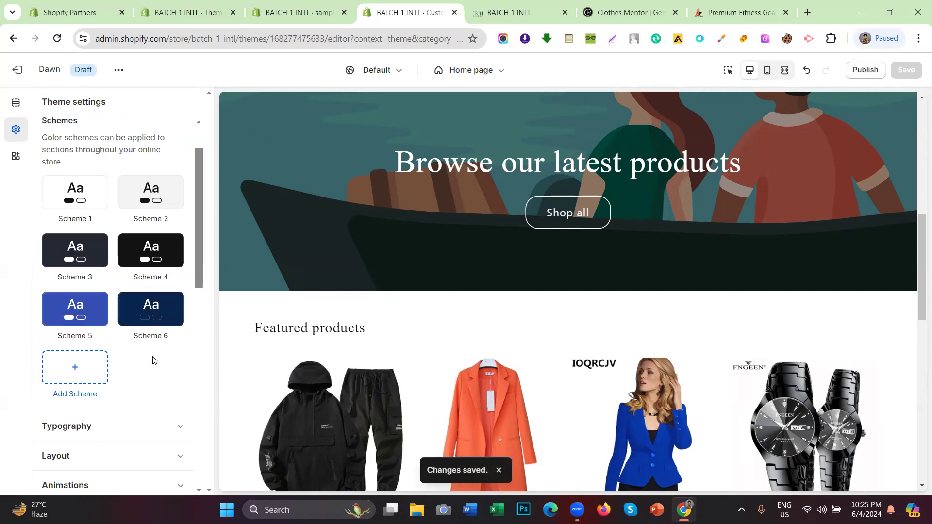
drag(151, 336, 129, 341)
click(151, 347)
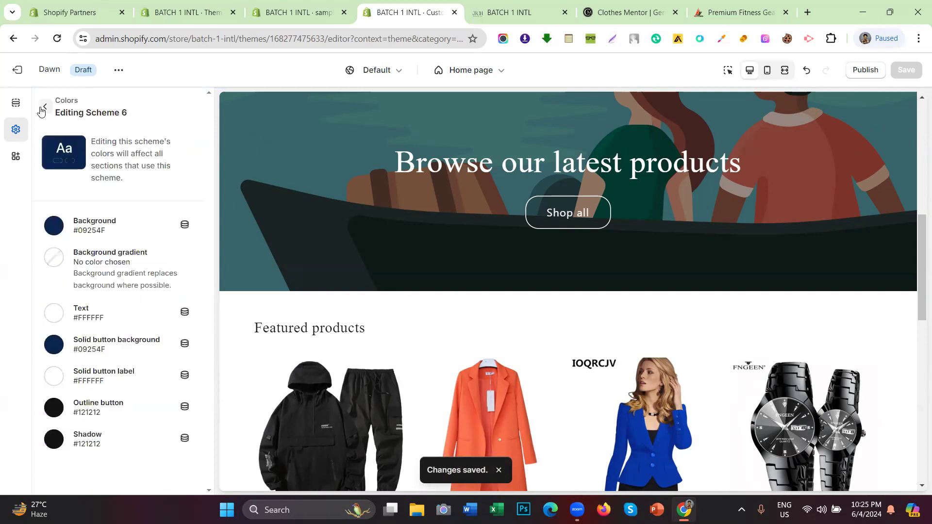
click(43, 108)
click(136, 356)
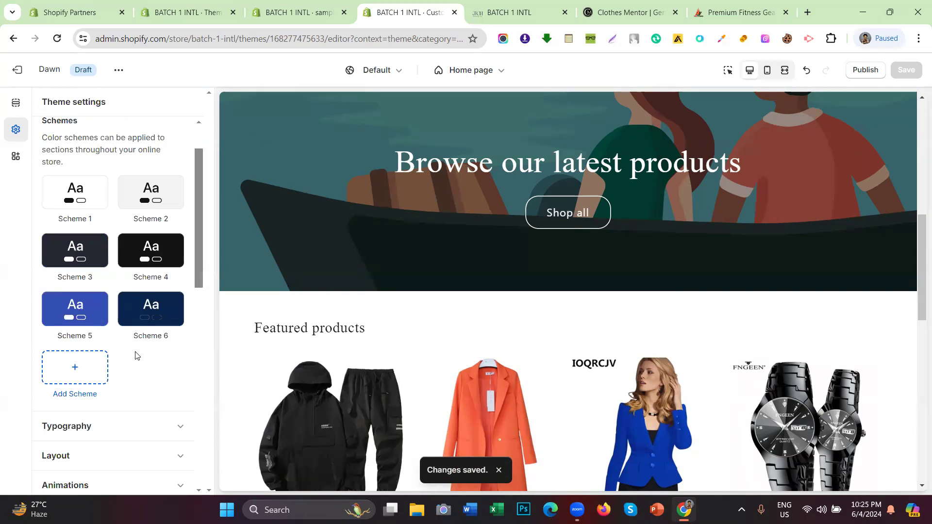
scroll(610, 289, up, 9)
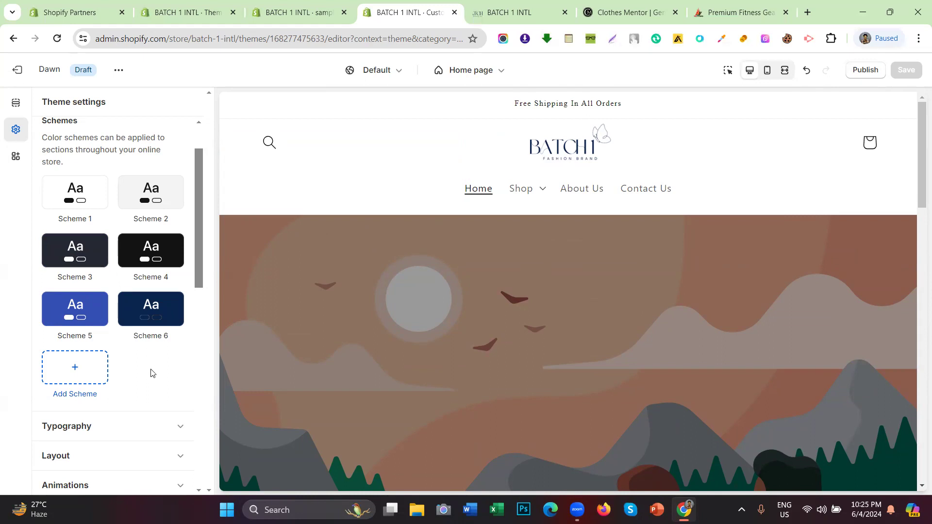
drag(491, 103, 691, 93)
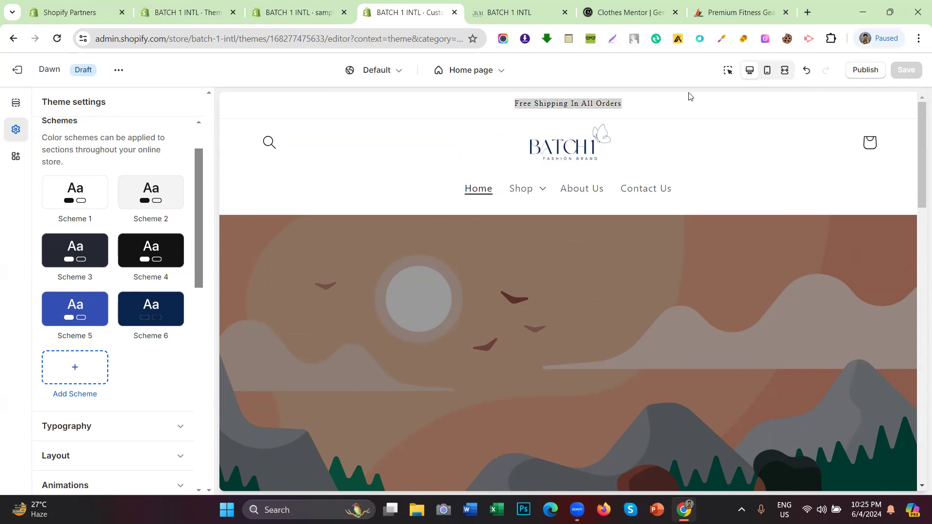
click(684, 120)
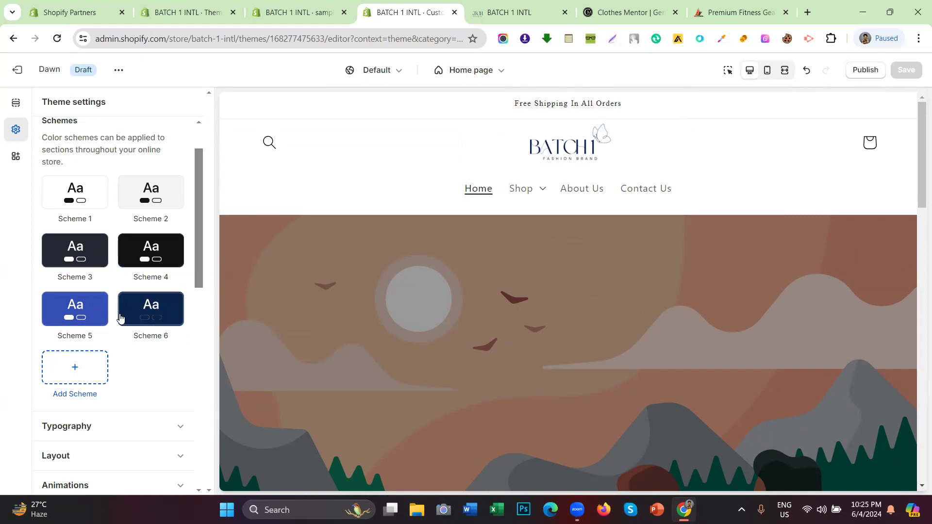
Step: Apply Scheme 6 to the announcement bar section and save the theme
click(16, 102)
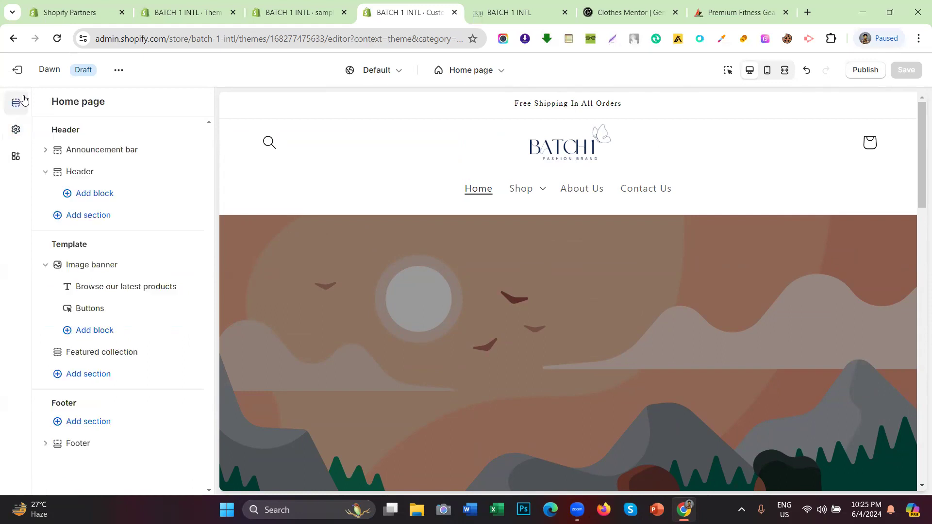
click(87, 151)
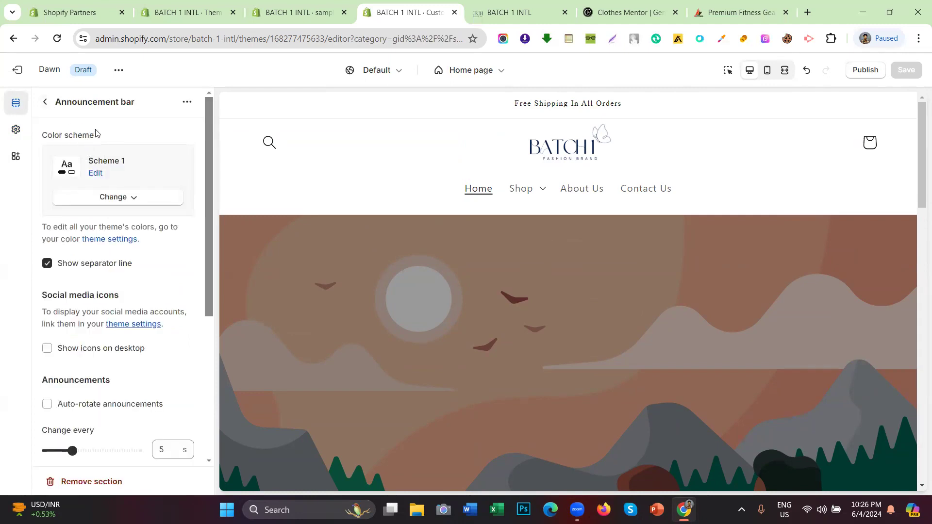
drag(96, 135, 38, 137)
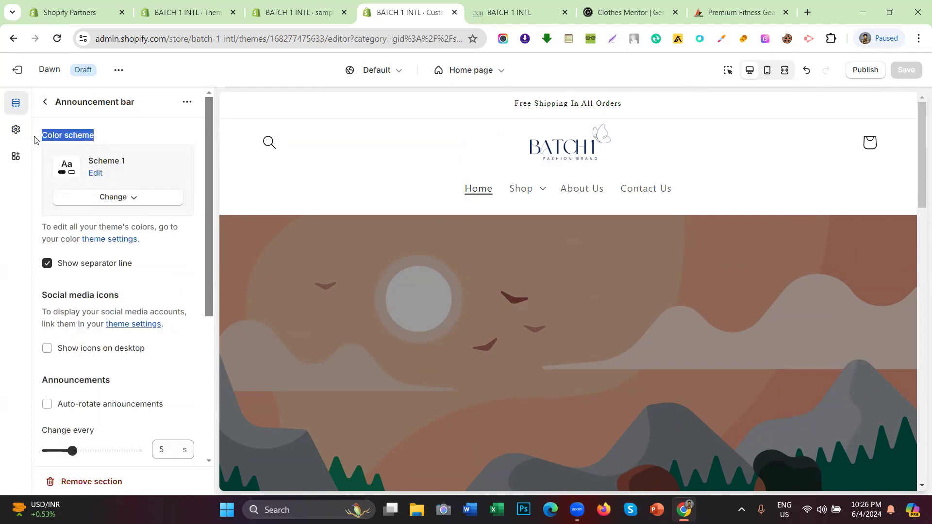
click(73, 136)
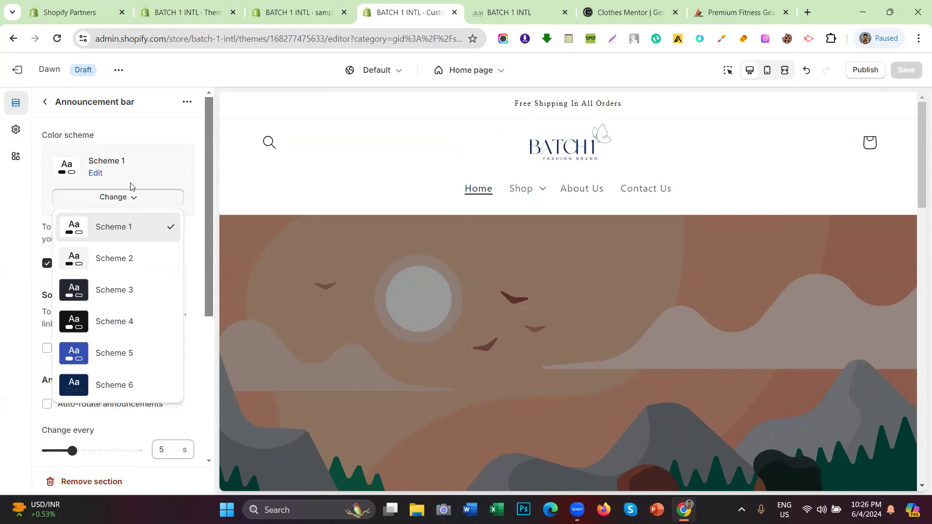
click(148, 158)
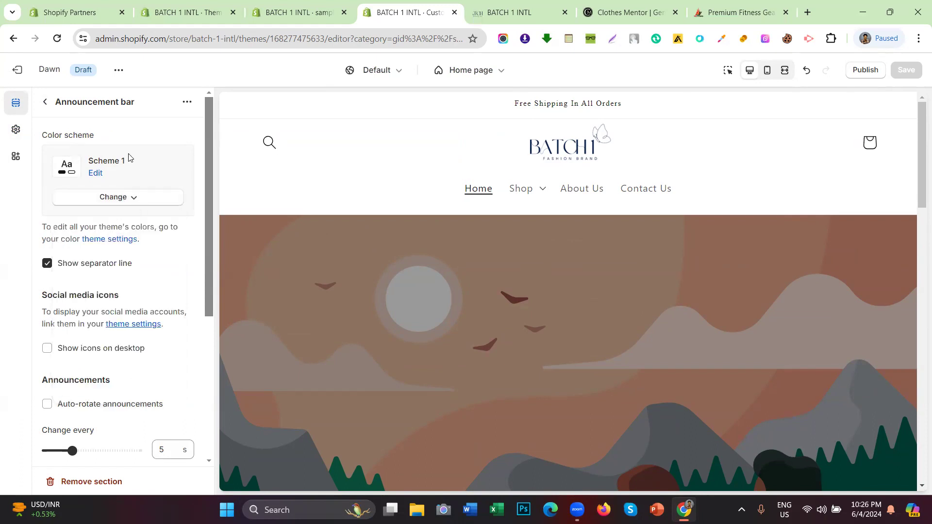
click(139, 204)
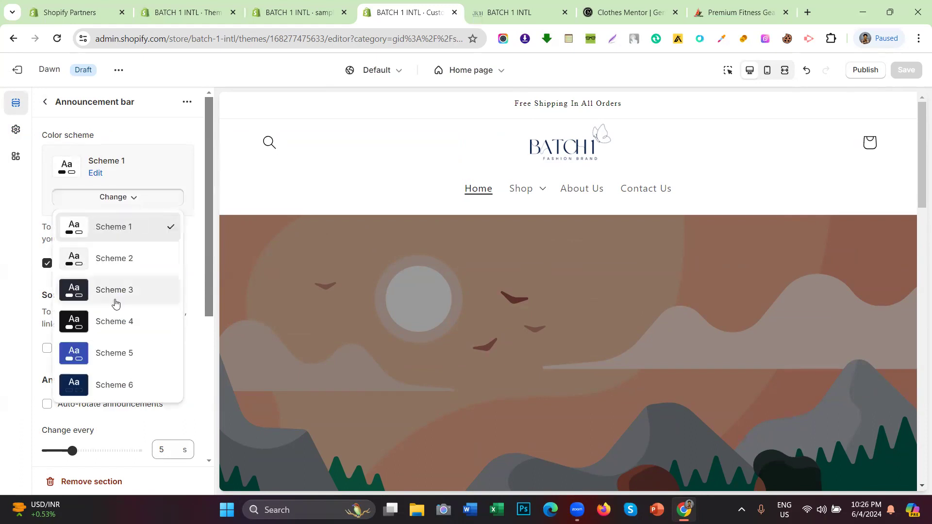
click(123, 385)
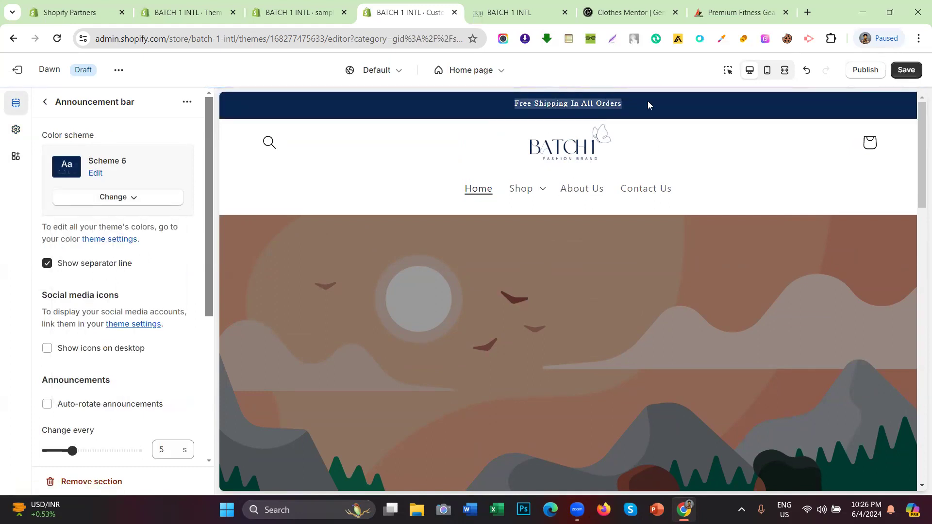
click(917, 73)
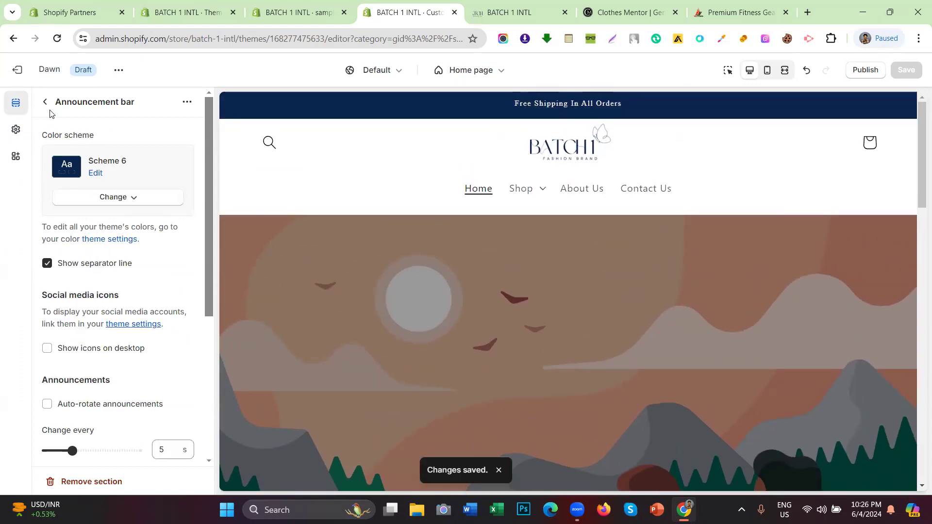
Step: Check the recoloured announcement bar text in the storefront preview
scroll(97, 175, down, 5)
scroll(115, 217, up, 5)
drag(493, 107, 670, 107)
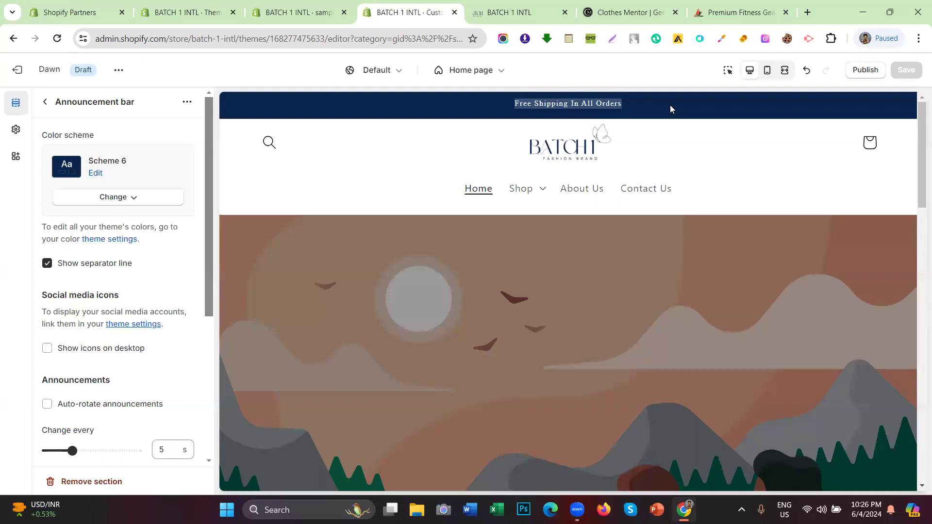
scroll(334, 172, down, 5)
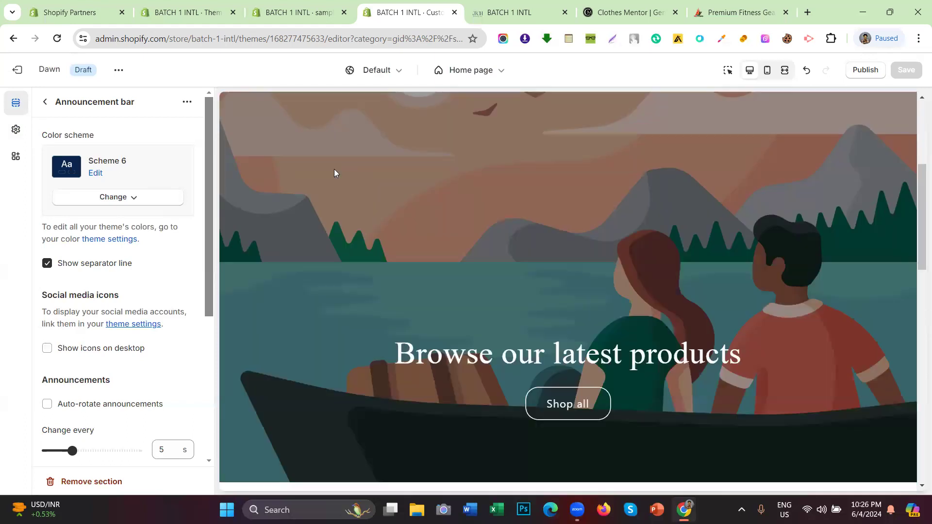
scroll(349, 174, down, 5)
scroll(379, 176, up, 3)
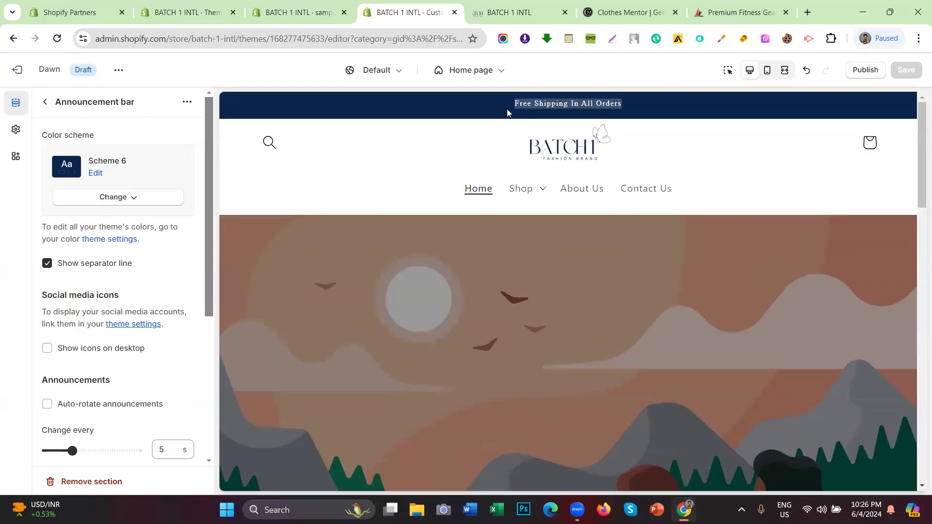
scroll(507, 109, down, 15)
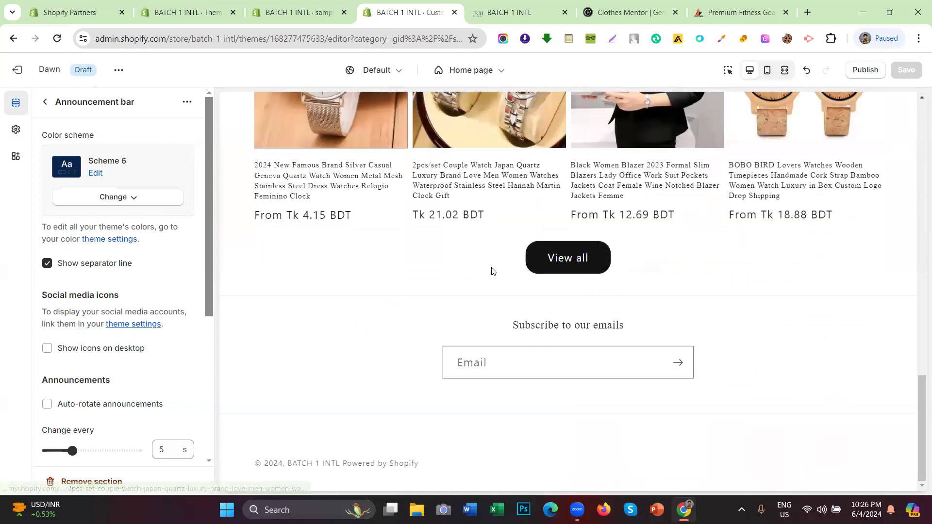
scroll(321, 162, up, 3)
scroll(321, 163, up, 10)
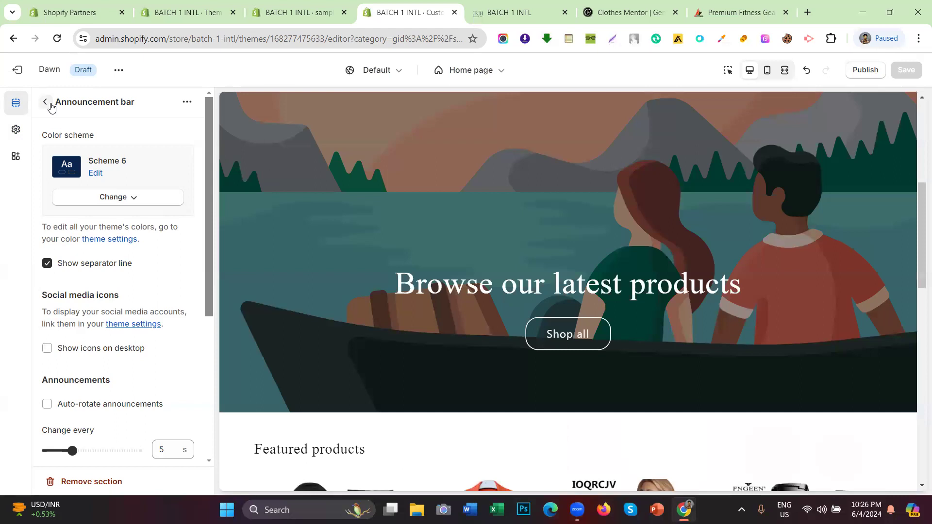
Step: View the Featured collection's colour scheme choices, then go back to the home page sections
click(45, 102)
scroll(70, 301, down, 1)
click(96, 384)
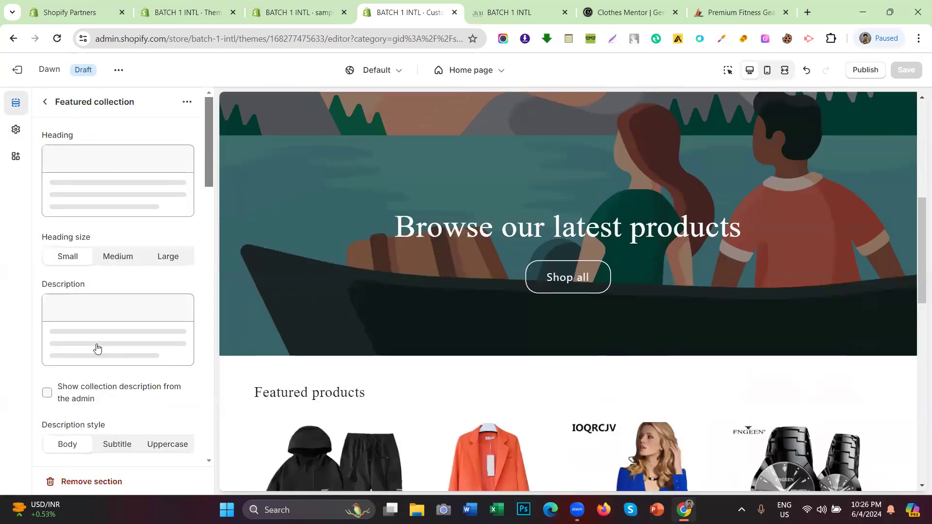
scroll(95, 272, down, 10)
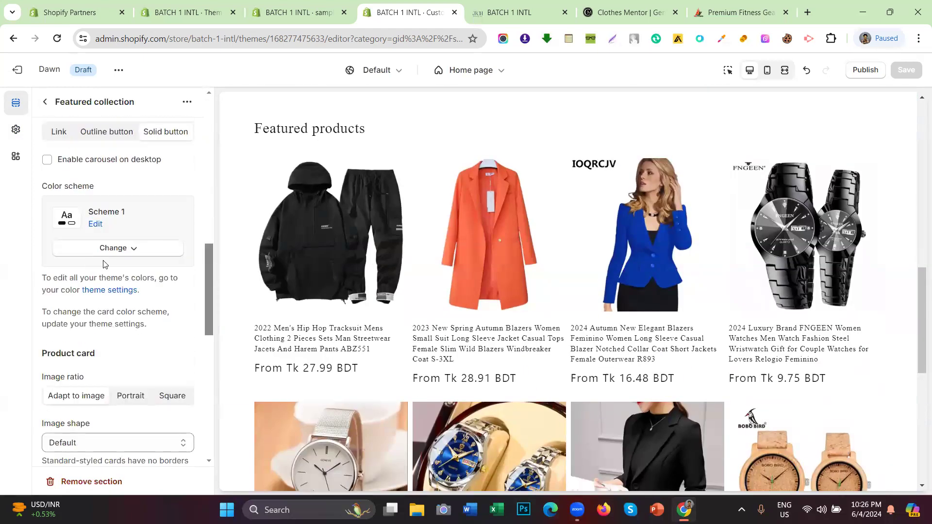
click(103, 256)
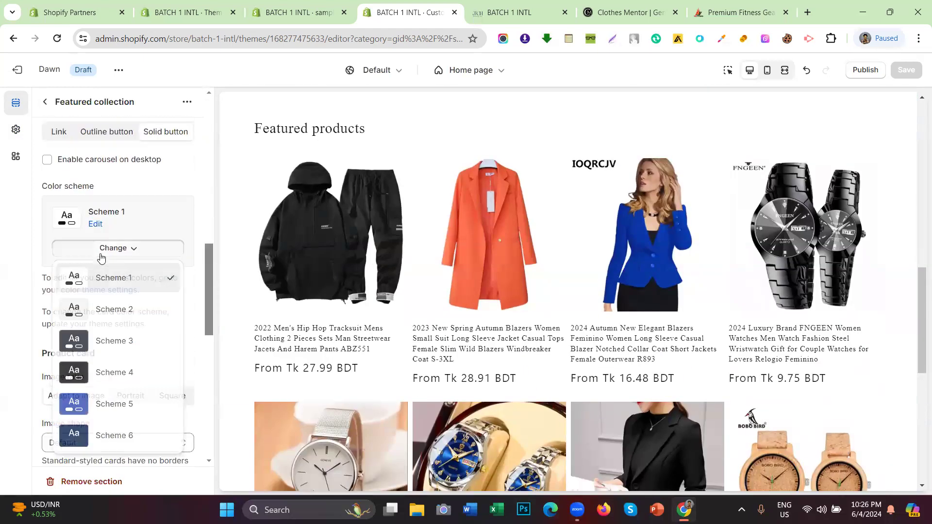
click(42, 102)
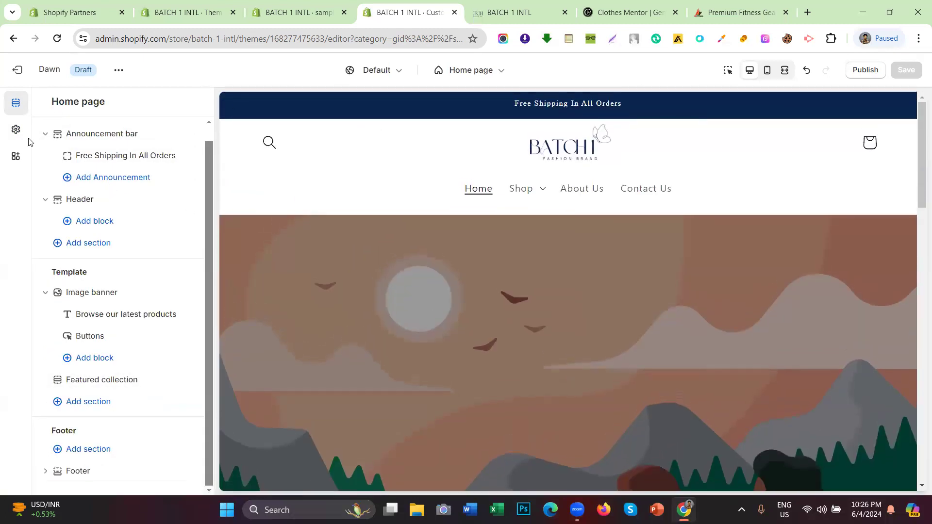
click(110, 134)
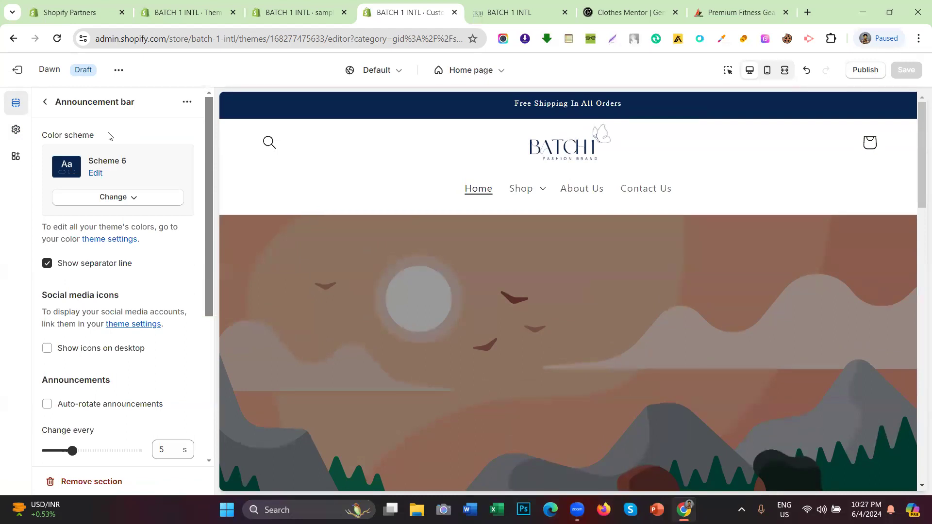
click(45, 101)
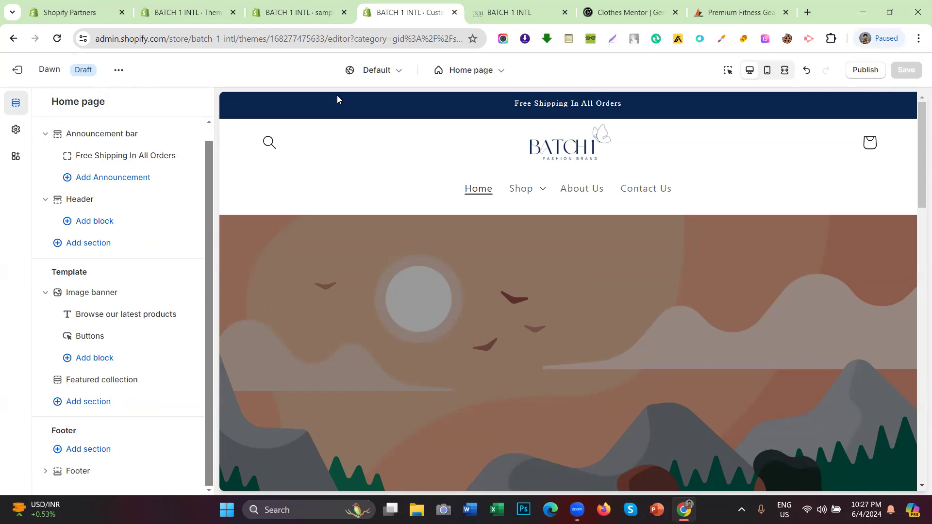
drag(475, 107, 624, 104)
key(ctrl+a)
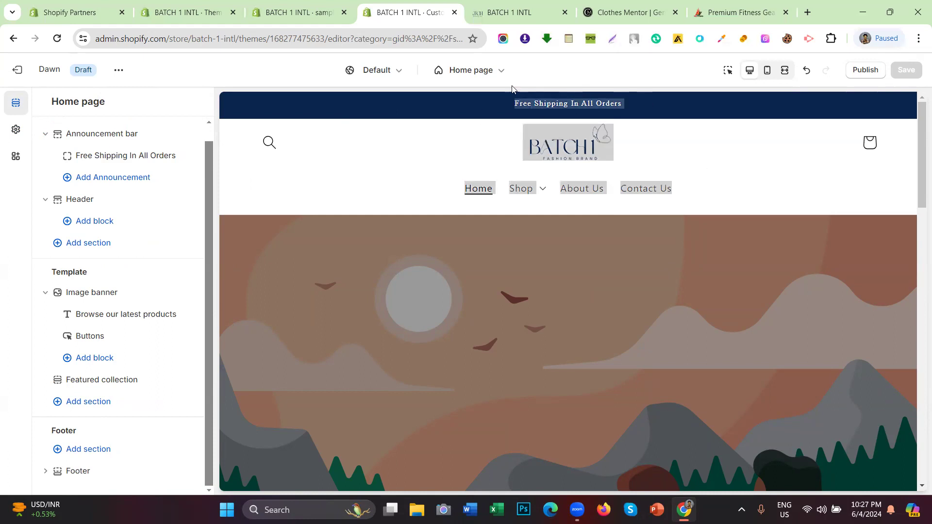
click(458, 131)
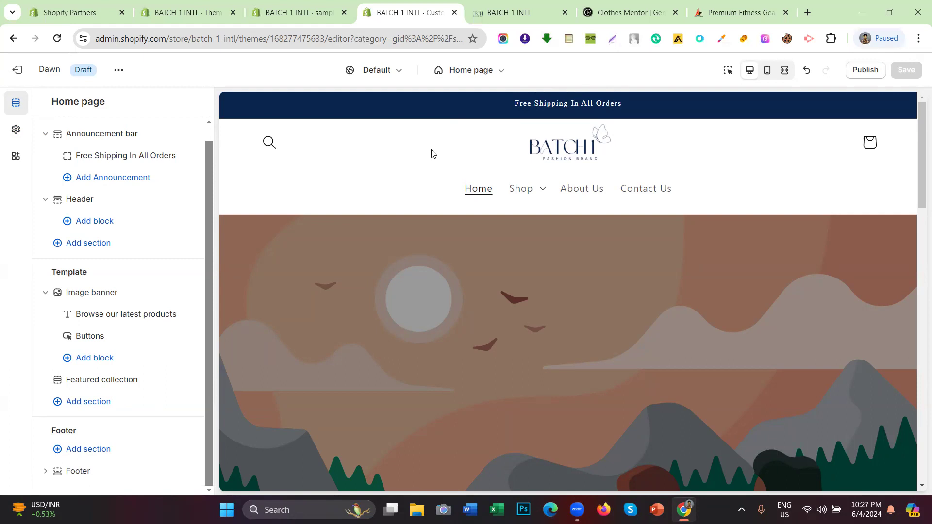
scroll(433, 153, down, 8)
scroll(432, 154, up, 9)
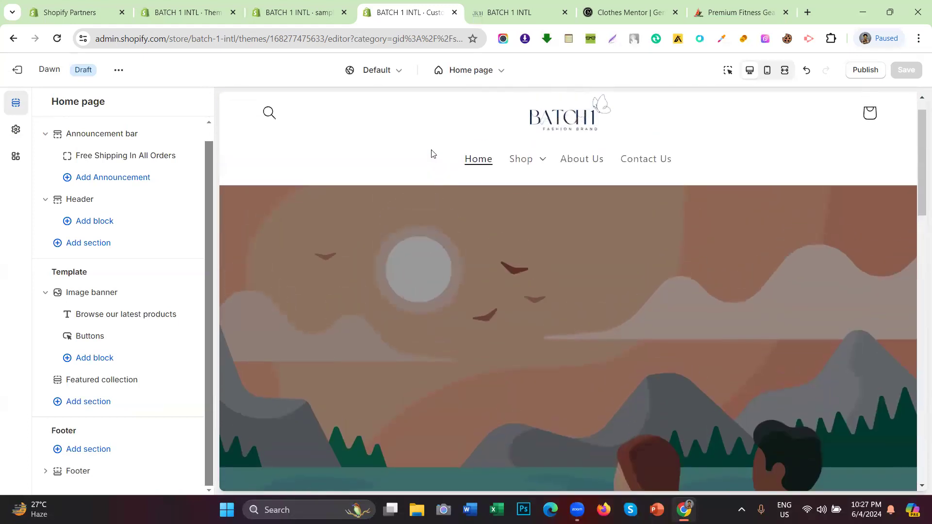
scroll(432, 154, up, 1)
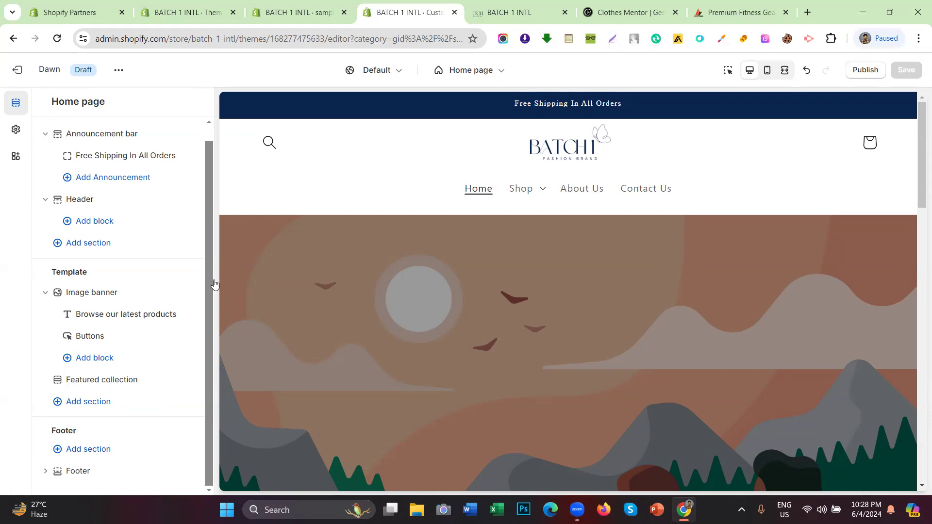
scroll(94, 238, up, 1)
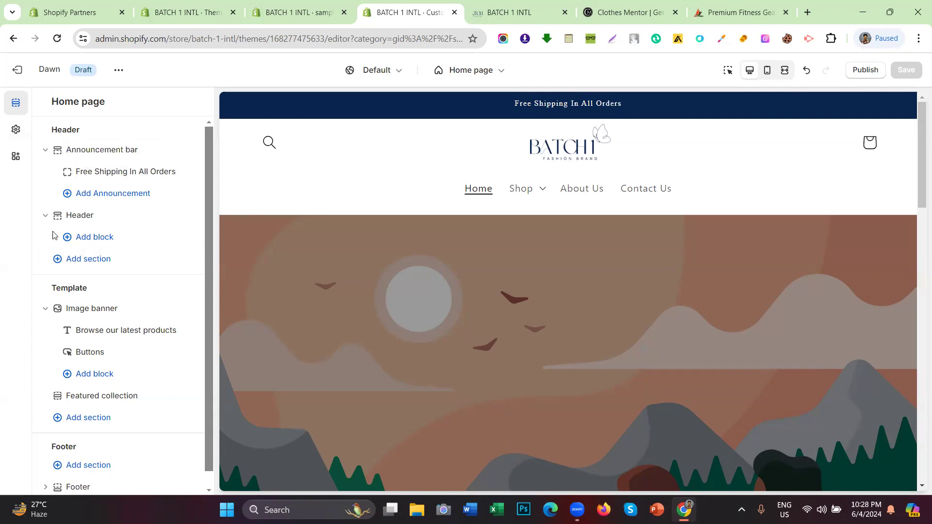
scroll(55, 235, down, 2)
scroll(155, 184, up, 2)
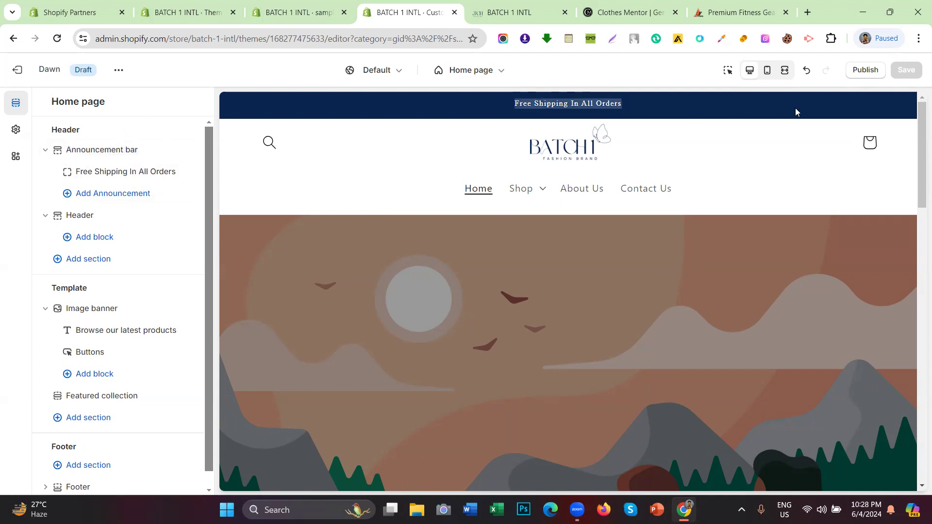
drag(635, 103, 506, 104)
Step: Check the Clothes Mentor and ABS Fitness sites, then return to the BATCH 1 INTL preview
click(515, 12)
click(589, 4)
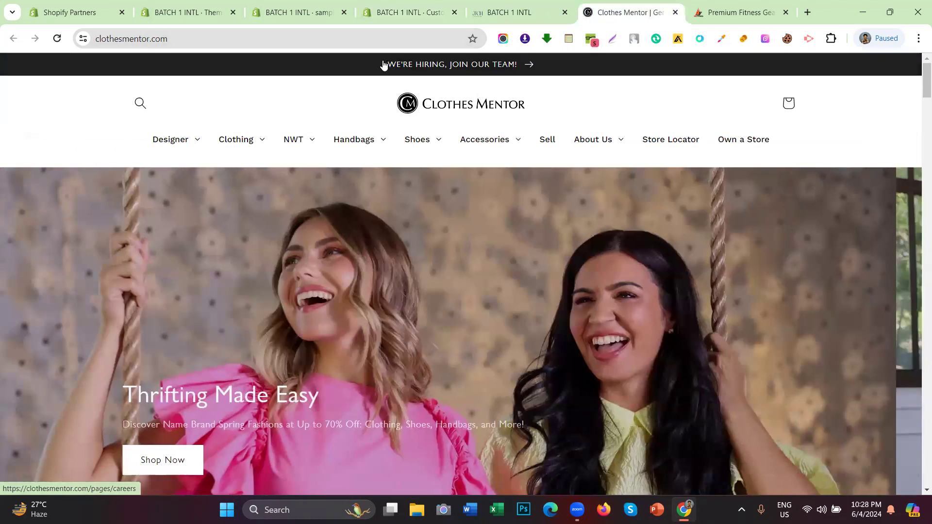
drag(383, 64, 277, 106)
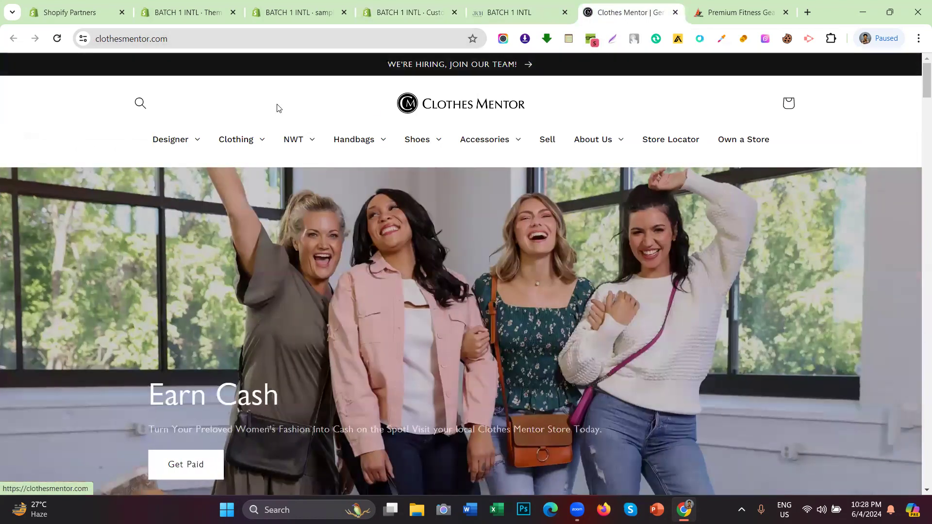
scroll(469, 335, down, 9)
scroll(486, 287, up, 9)
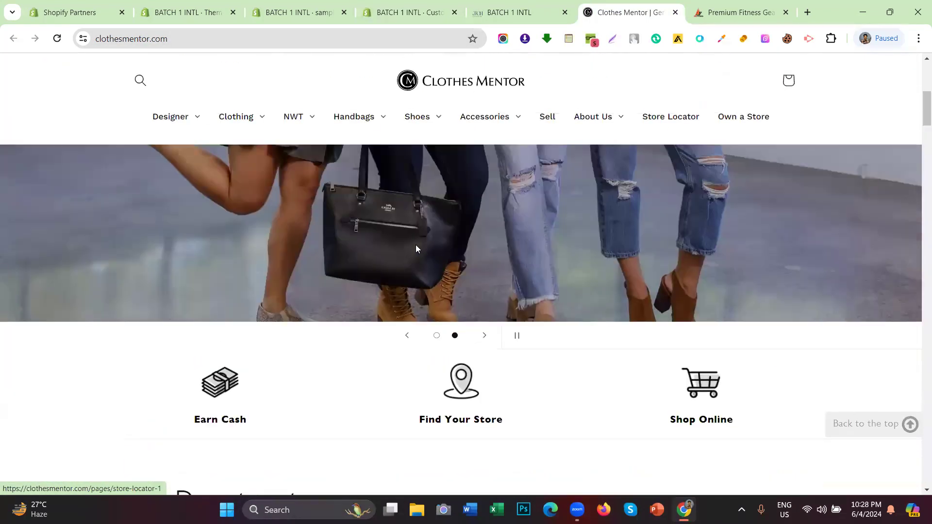
click(738, 12)
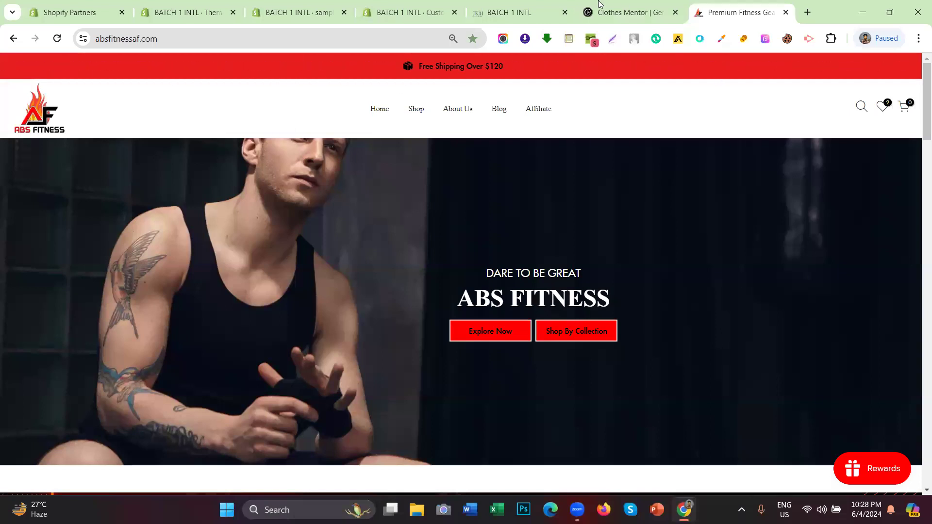
click(515, 12)
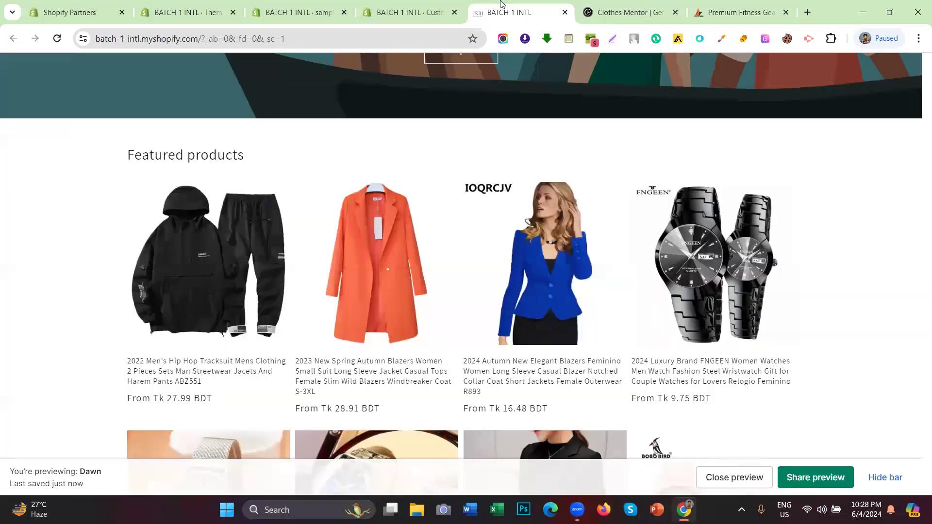
click(389, 4)
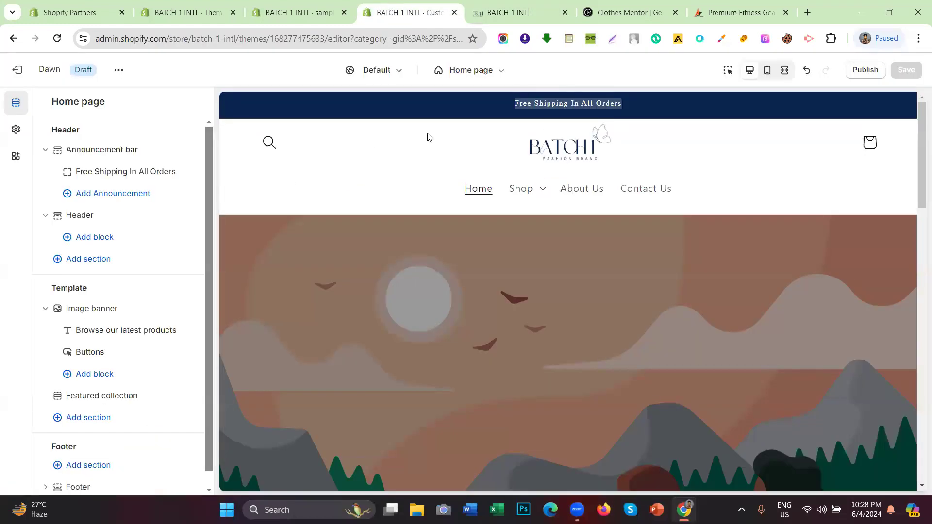
Step: Open the Announcement bar section's settings in the theme editor
click(93, 151)
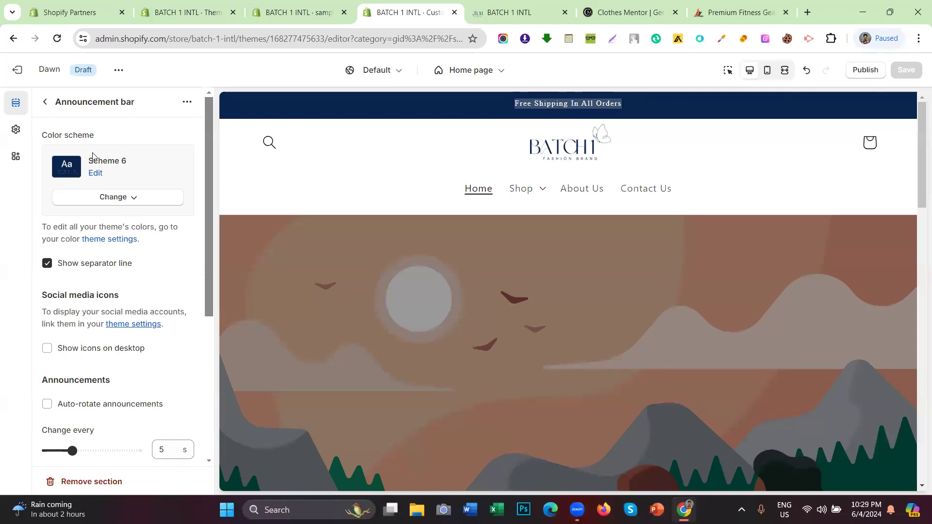
click(45, 102)
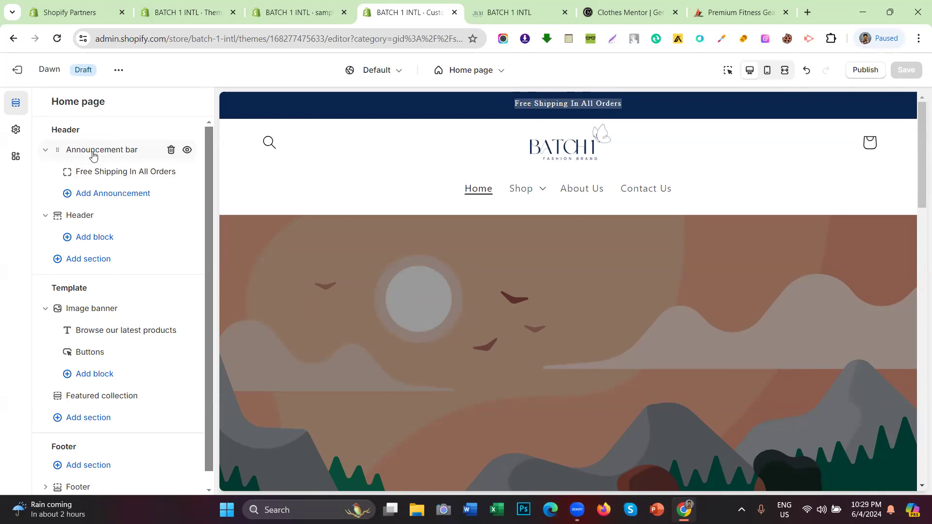
click(93, 154)
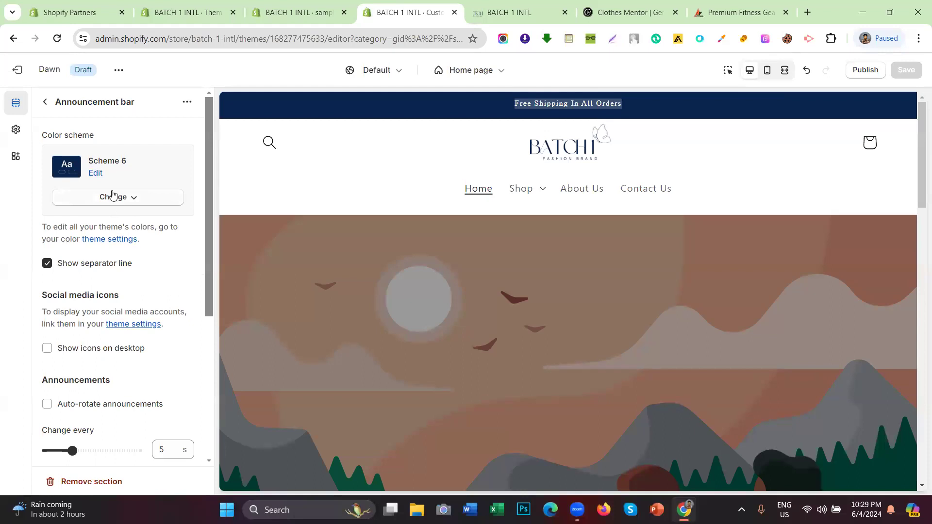
triple_click(88, 138)
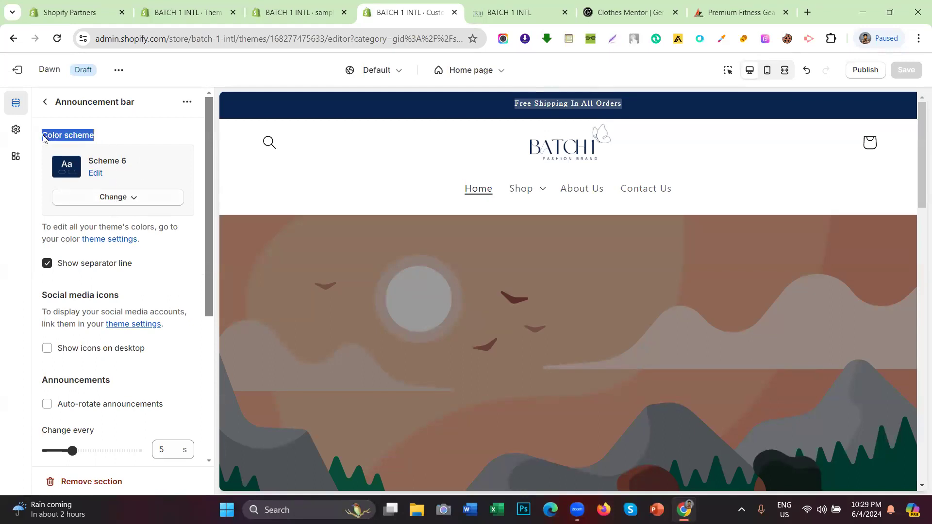
click(98, 136)
Step: Review the announcement bar's colour scheme options, leaving it on Scheme 6
click(99, 200)
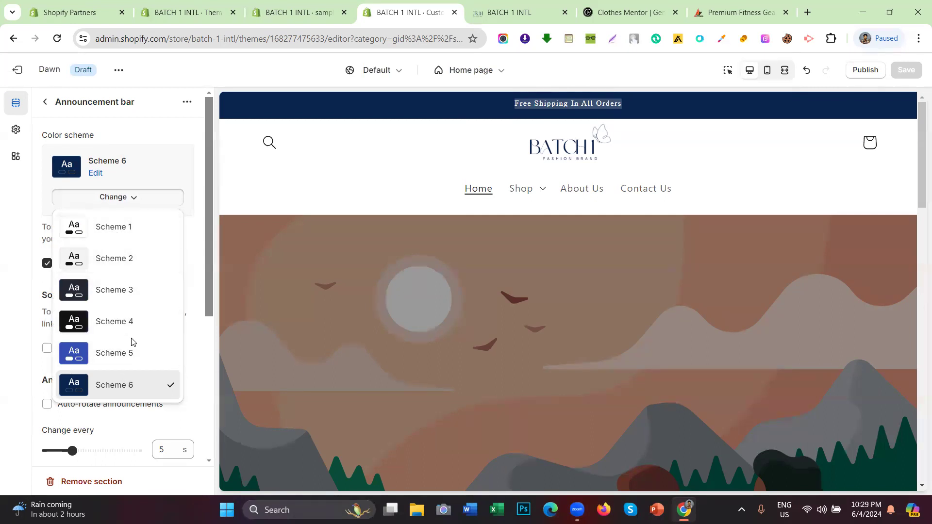
click(0, 232)
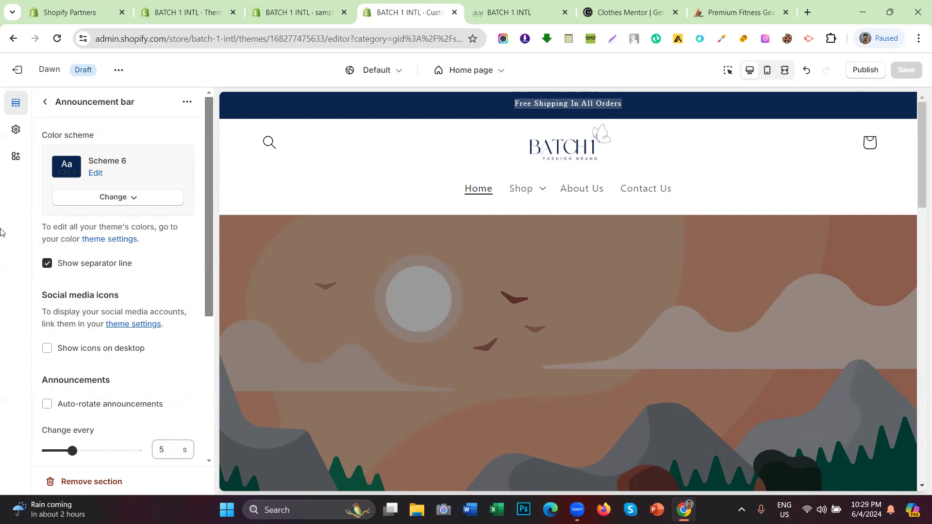
click(113, 199)
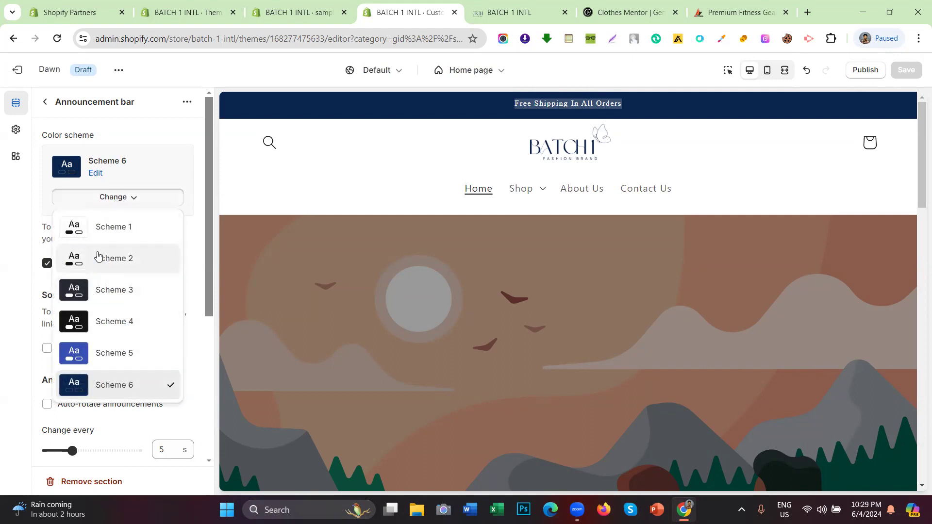
click(1, 233)
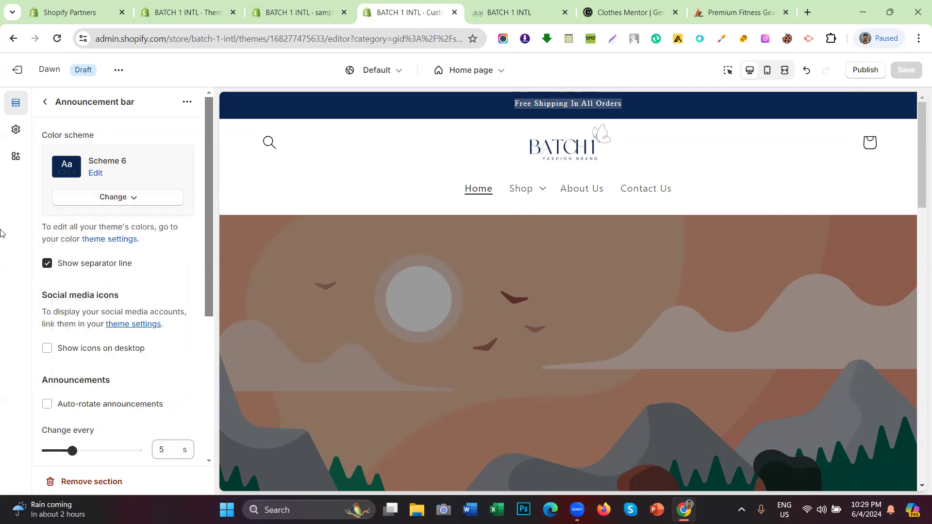
click(16, 132)
Step: Expand the colour schemes list in the theme settings
click(97, 156)
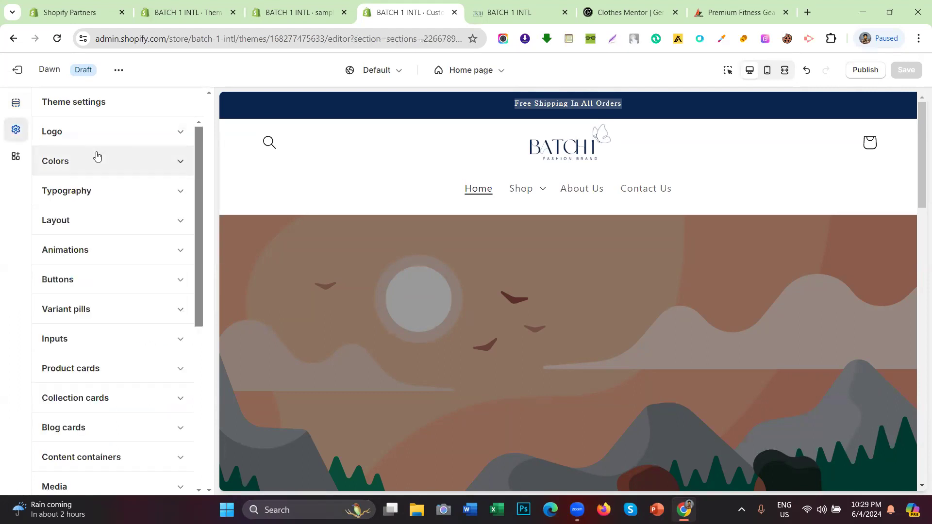
click(90, 166)
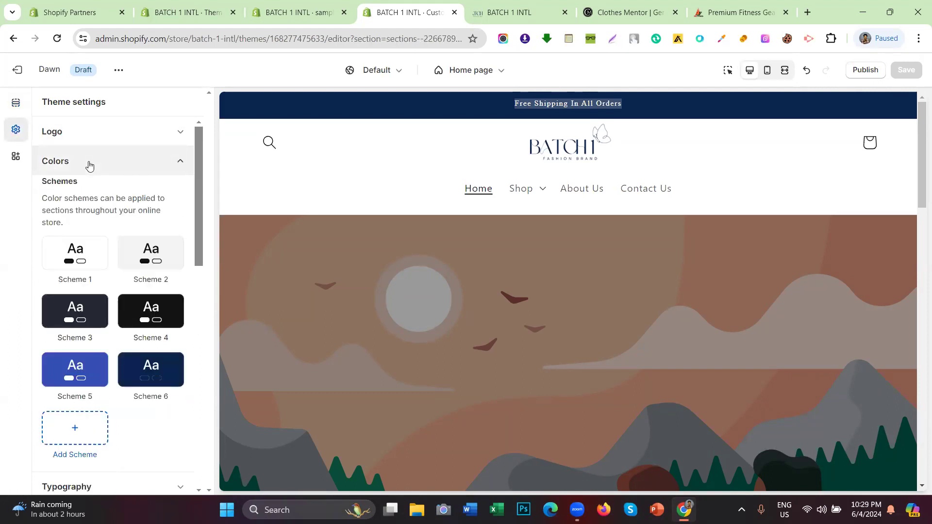
scroll(110, 208, down, 3)
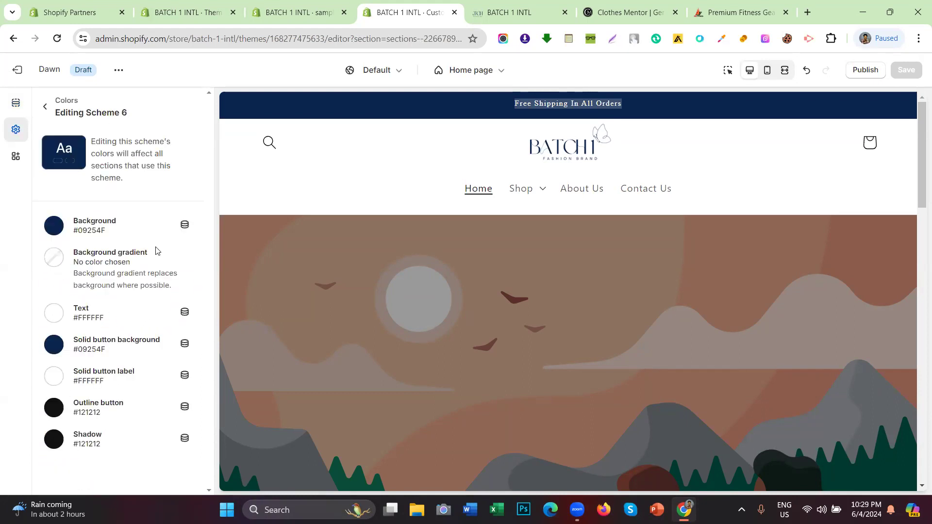
click(45, 106)
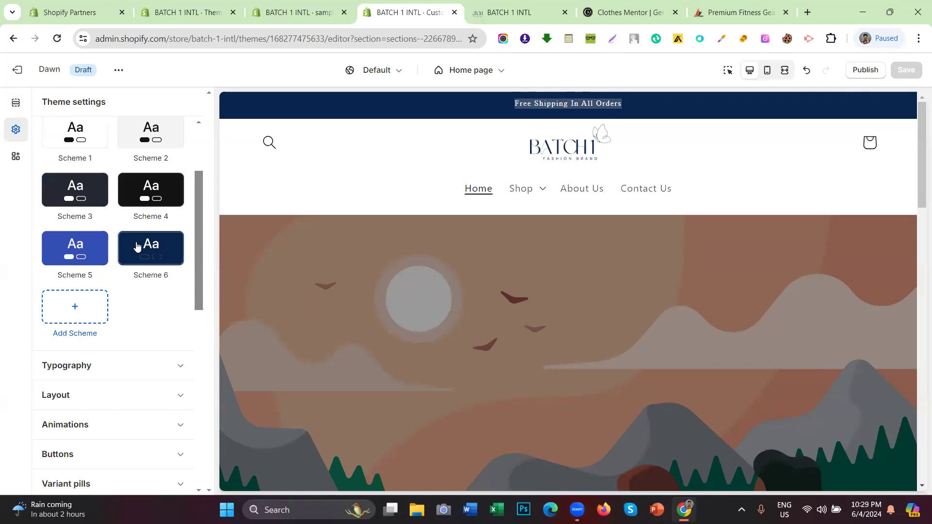
scroll(141, 252, up, 2)
scroll(123, 246, down, 2)
scroll(126, 226, up, 2)
scroll(155, 260, down, 2)
Step: Inspect Scheme 6's colours, then add a new colour scheme, Scheme 7
click(149, 264)
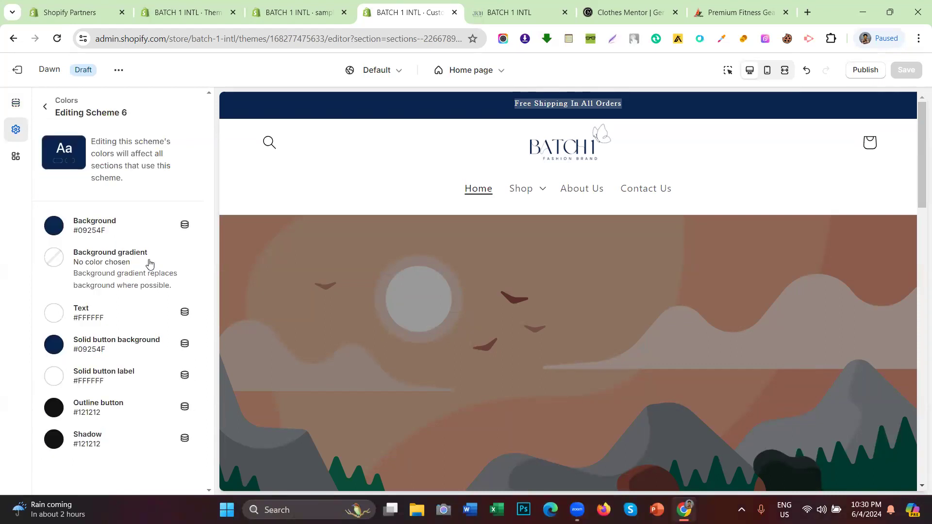
click(45, 107)
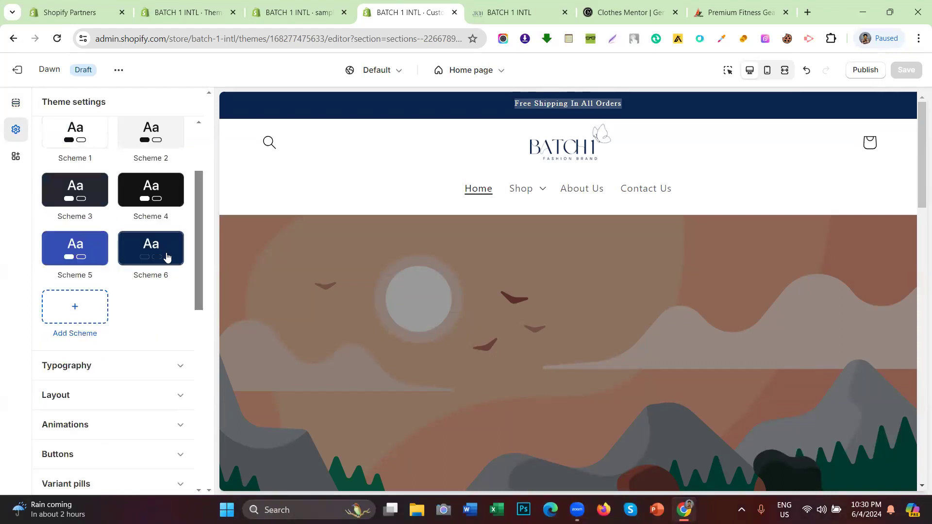
click(167, 257)
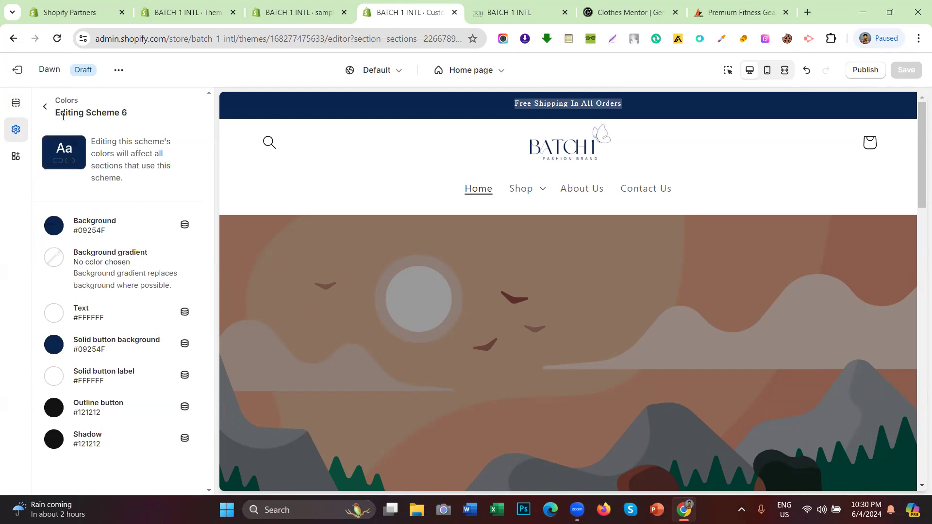
click(46, 108)
click(94, 318)
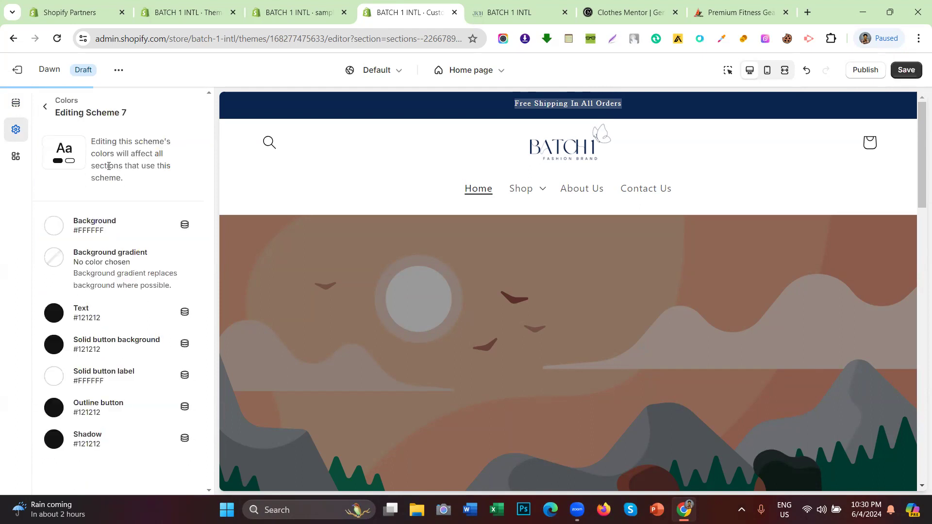
Step: Open Scheme 7 for editing and set its background colour to red #FF0000
click(45, 107)
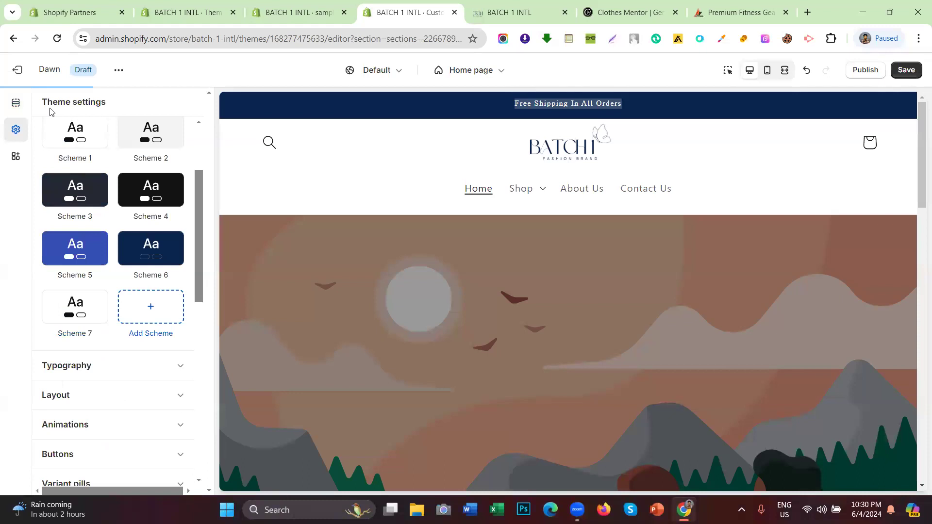
click(94, 319)
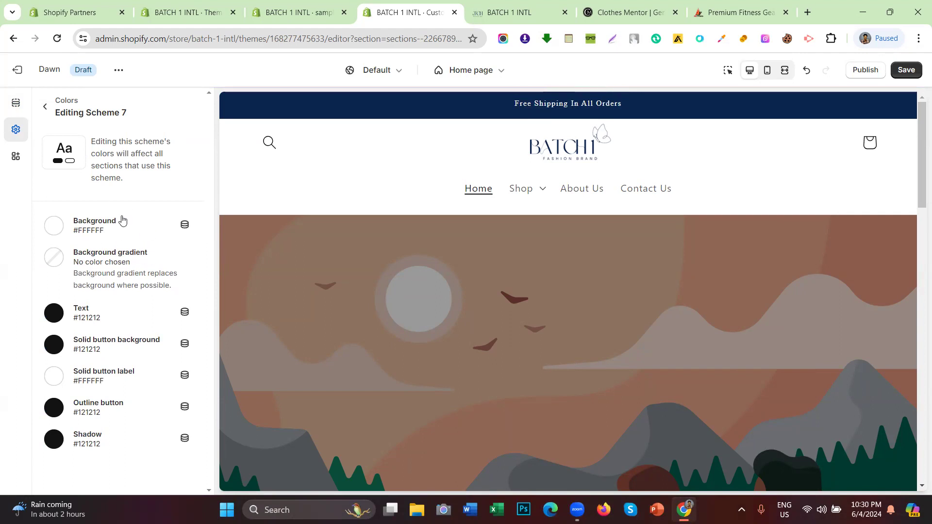
drag(117, 221, 74, 222)
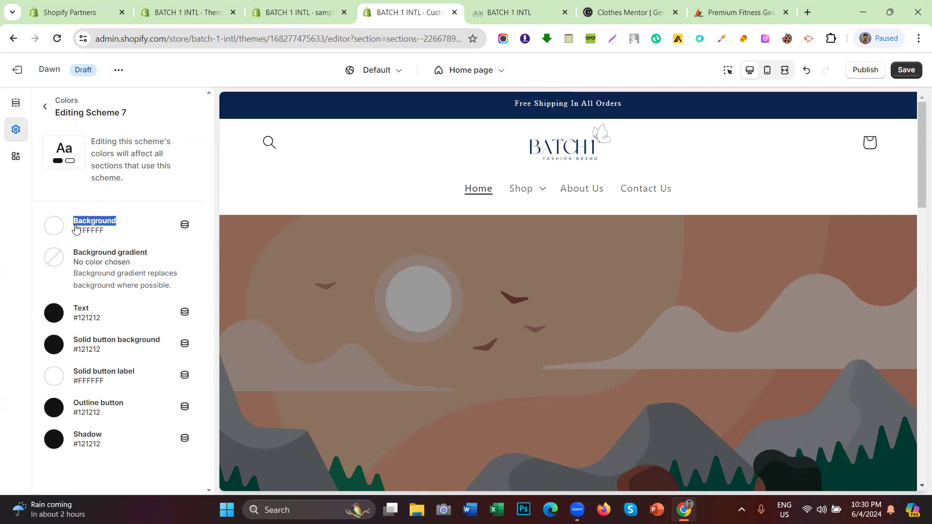
drag(69, 257, 160, 253)
click(54, 257)
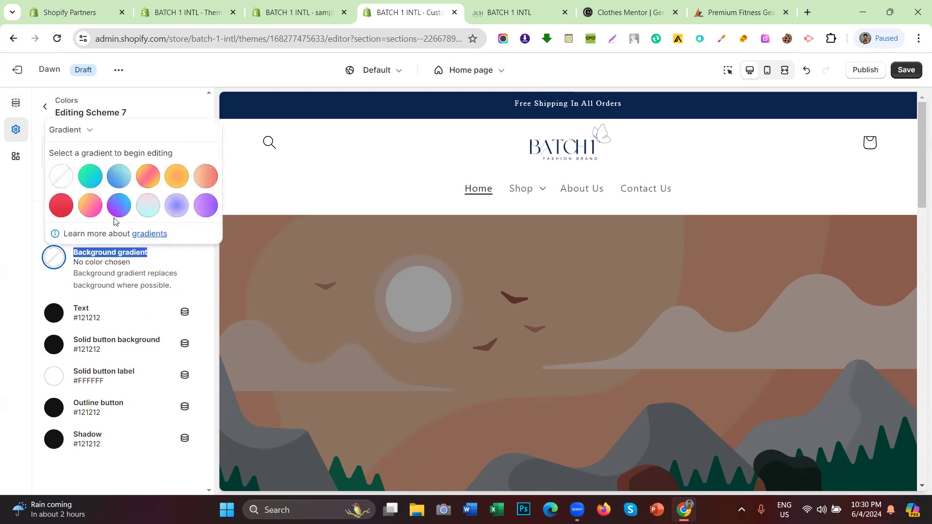
click(1, 228)
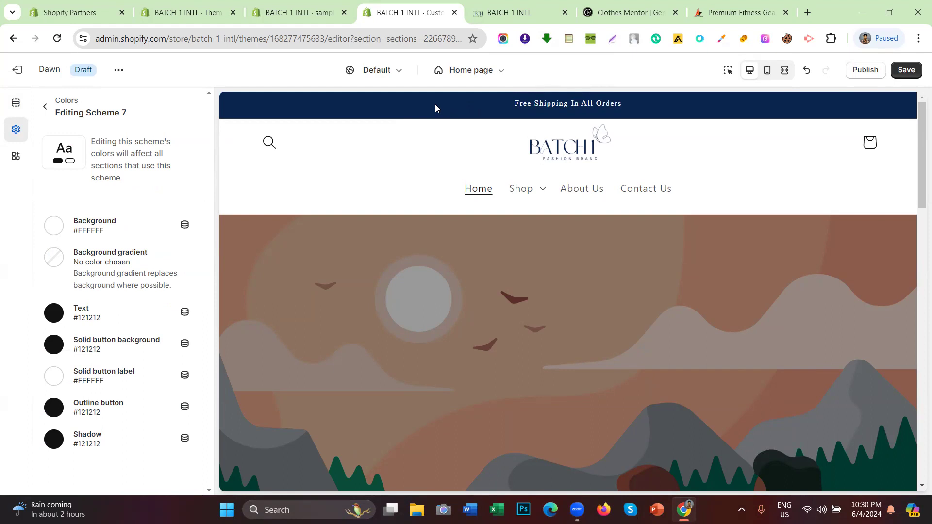
scroll(439, 163, down, 8)
scroll(370, 249, up, 7)
scroll(374, 250, up, 1)
scroll(460, 214, down, 7)
scroll(598, 236, up, 3)
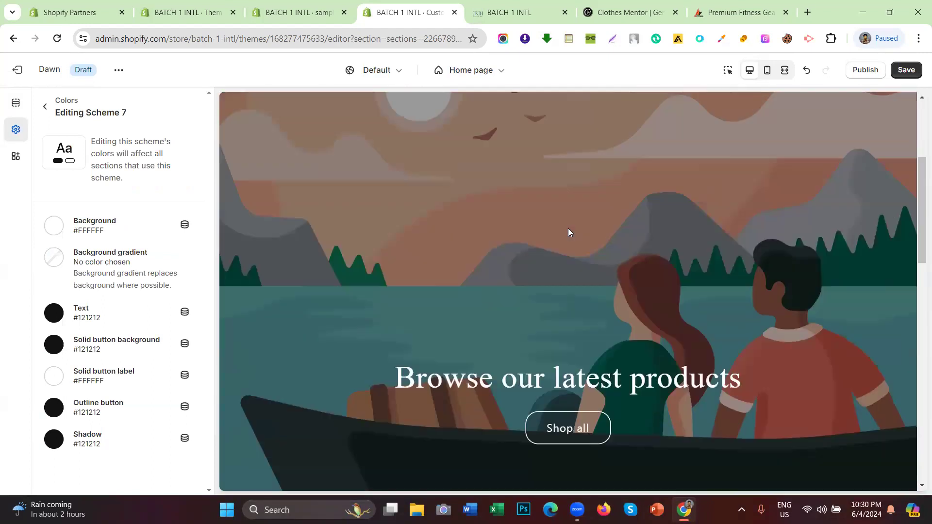
scroll(569, 232, up, 5)
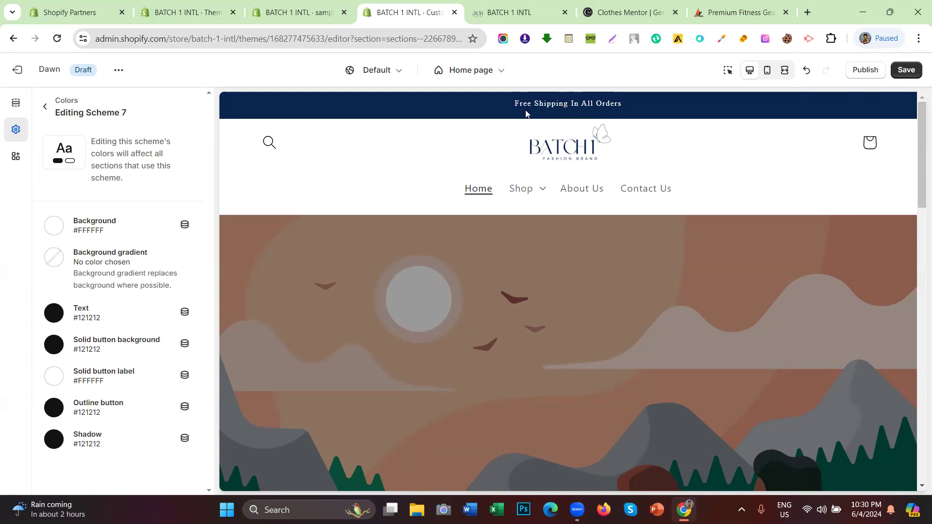
click(46, 227)
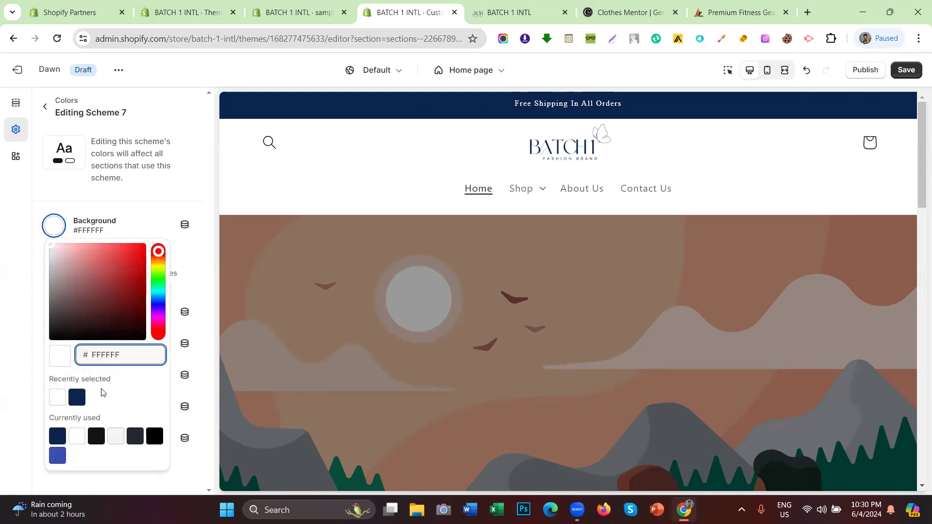
drag(120, 273, 165, 213)
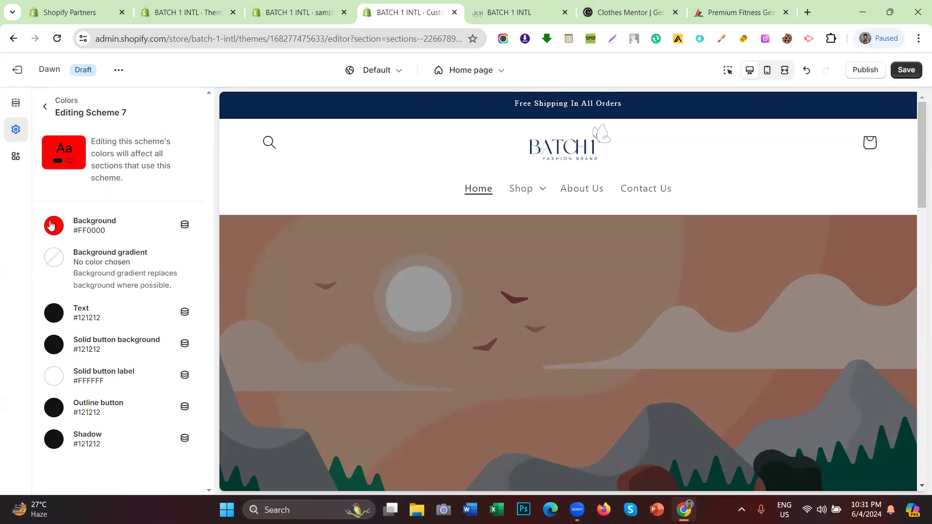
Step: Apply the pink-yellow preset as Scheme 7's background gradient, angled at 27°
click(61, 259)
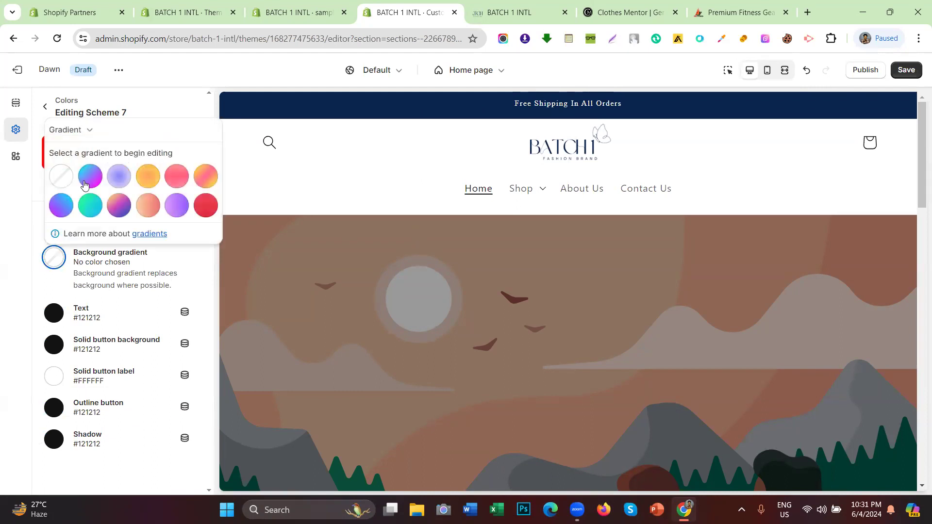
click(54, 261)
click(53, 261)
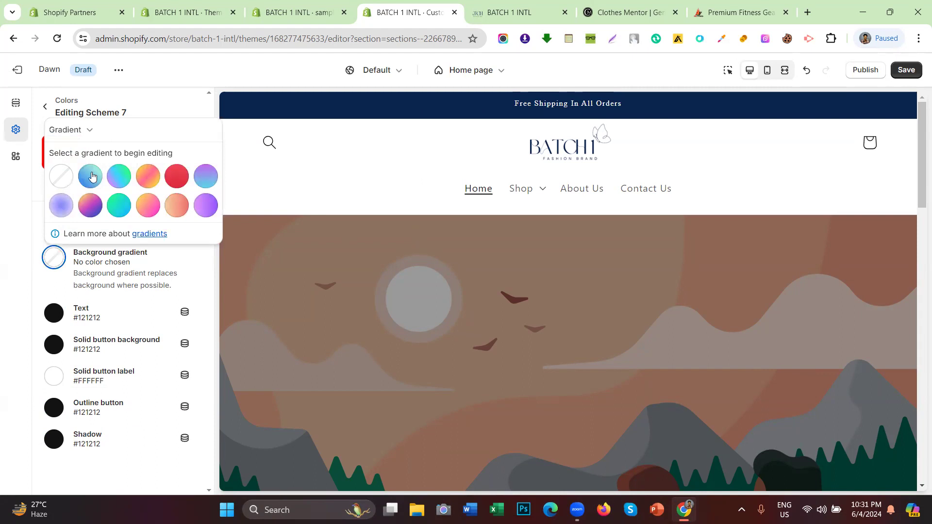
click(150, 176)
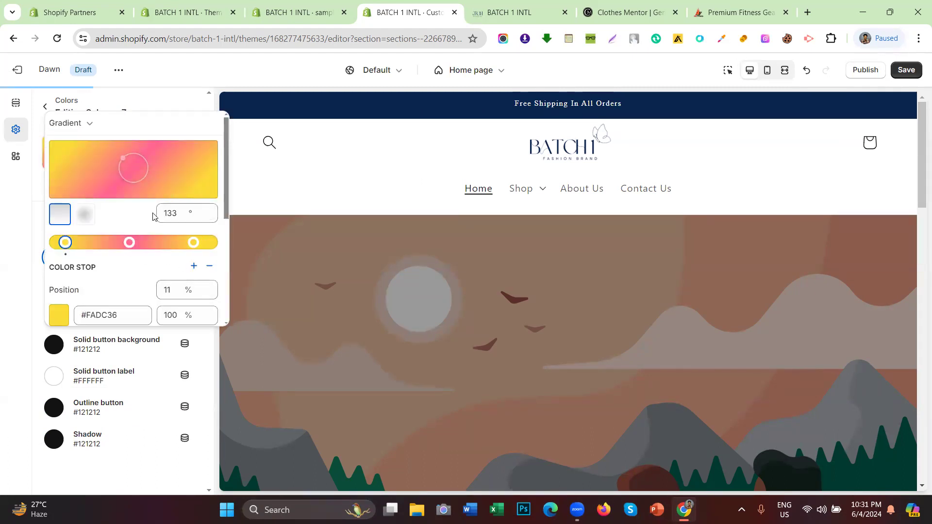
drag(138, 178, 119, 200)
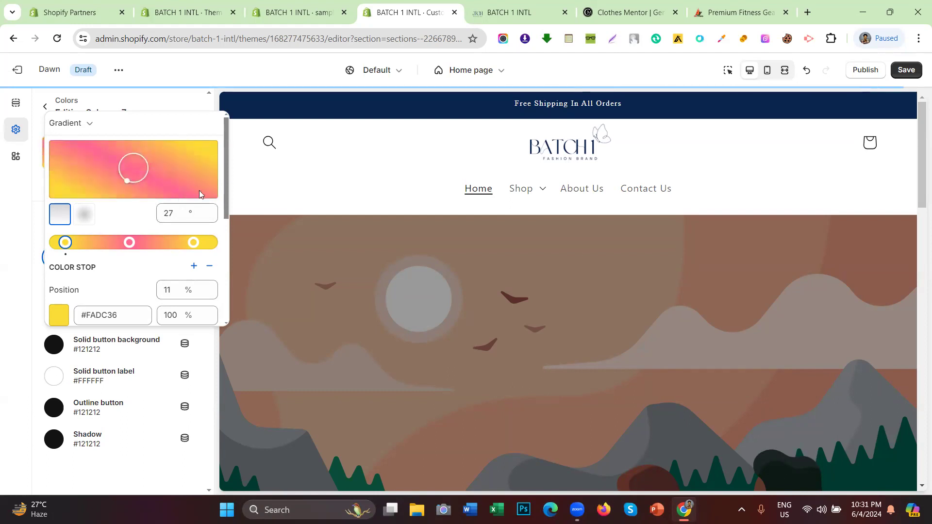
click(7, 235)
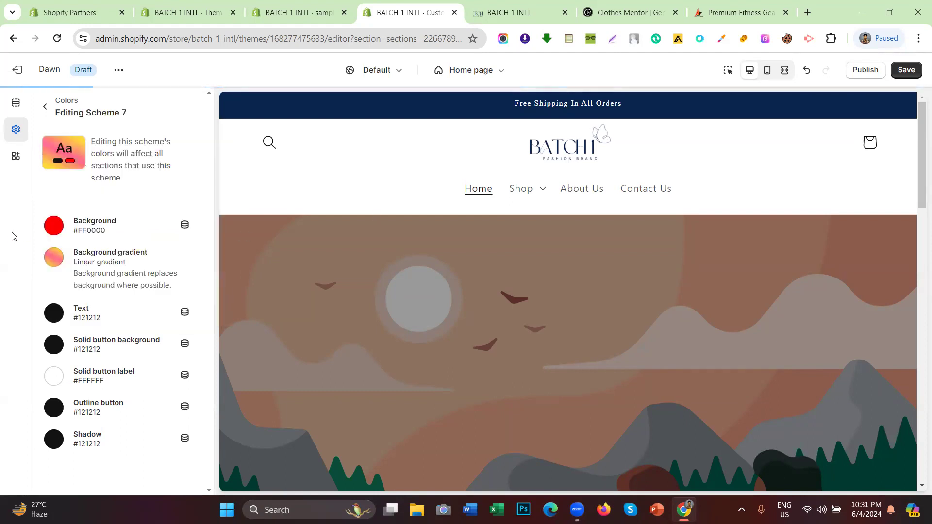
click(51, 233)
click(51, 234)
drag(93, 311, 67, 308)
click(1, 291)
drag(477, 106, 629, 102)
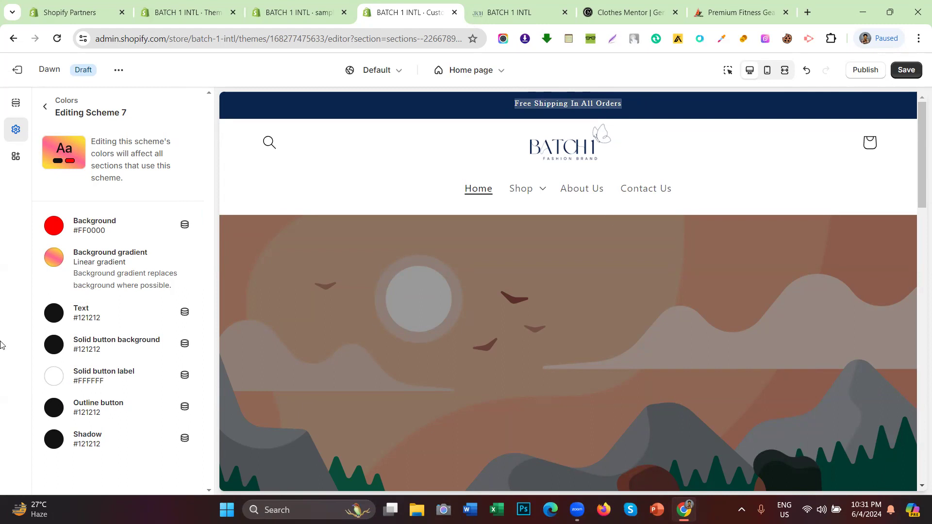
click(54, 314)
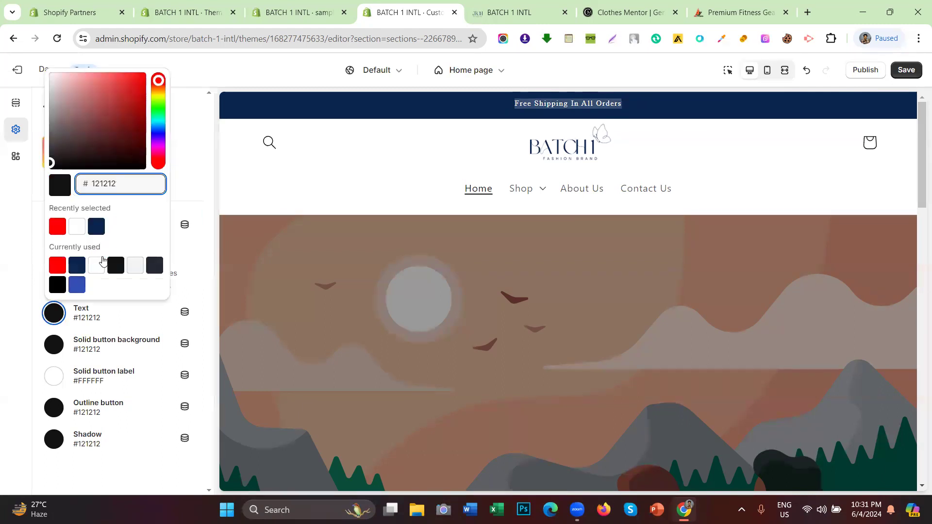
click(77, 226)
click(1, 299)
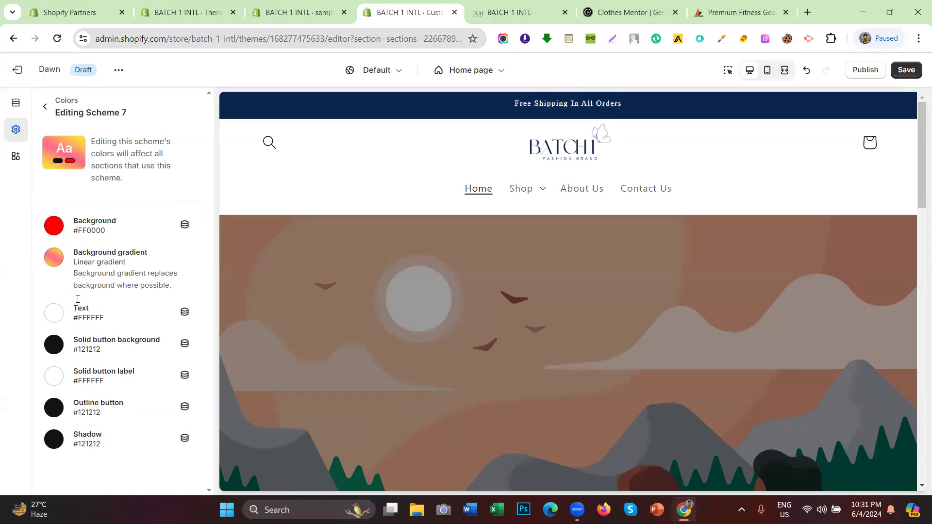
drag(71, 345, 168, 342)
click(298, 201)
scroll(418, 193, down, 20)
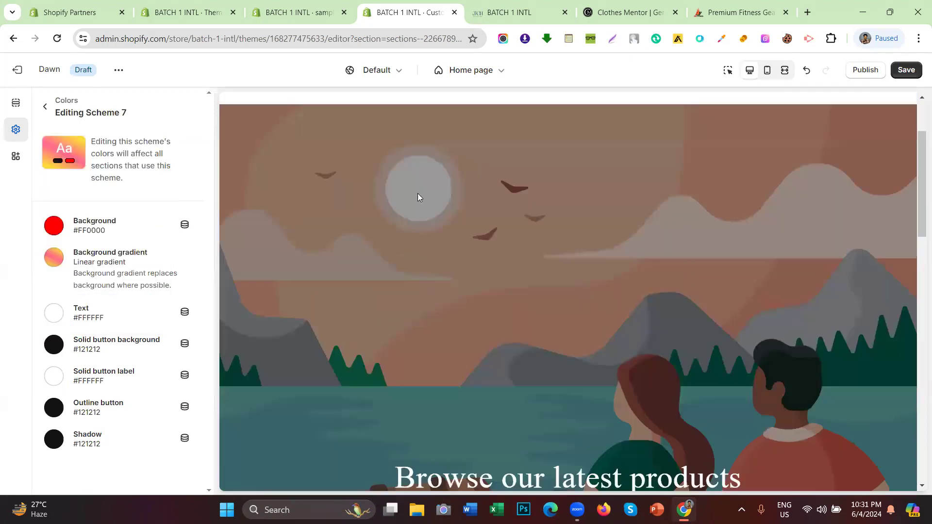
scroll(417, 242, up, 20)
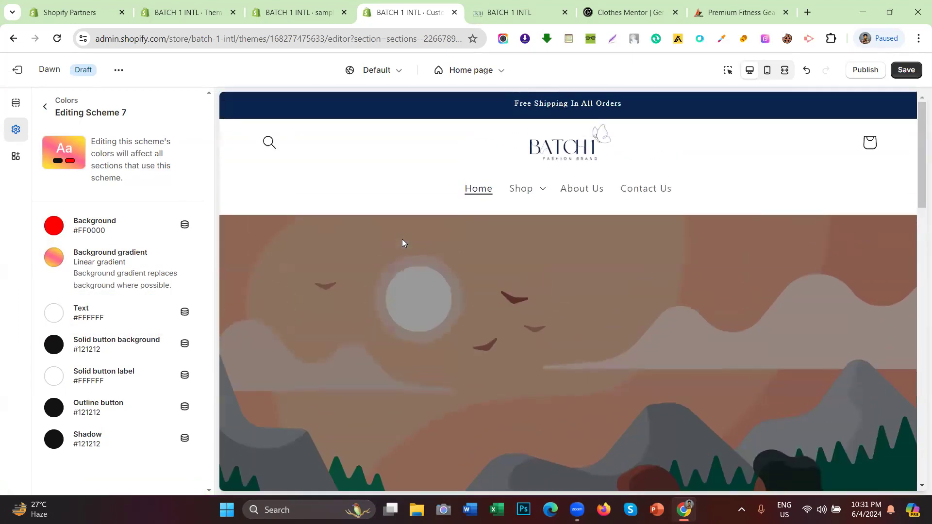
drag(401, 106, 728, 111)
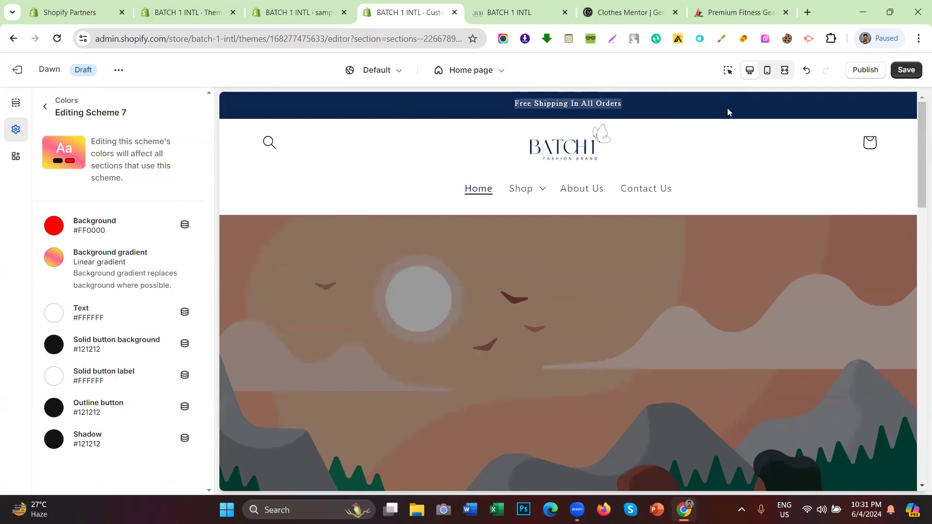
scroll(565, 191, down, 5)
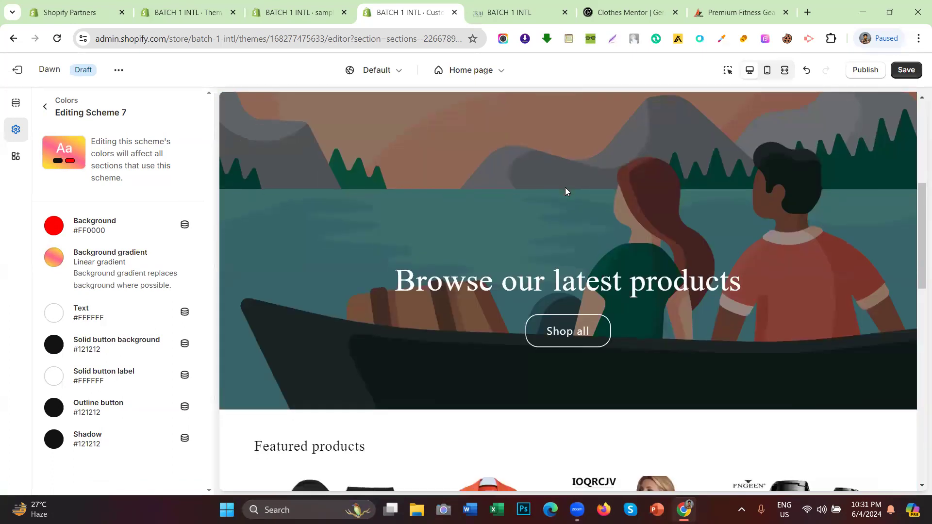
scroll(565, 191, down, 10)
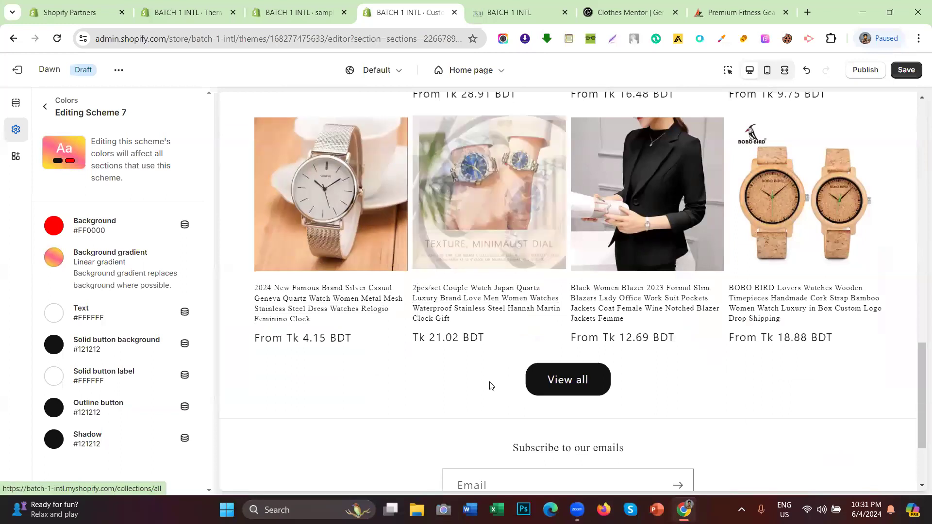
drag(491, 386, 656, 382)
click(651, 382)
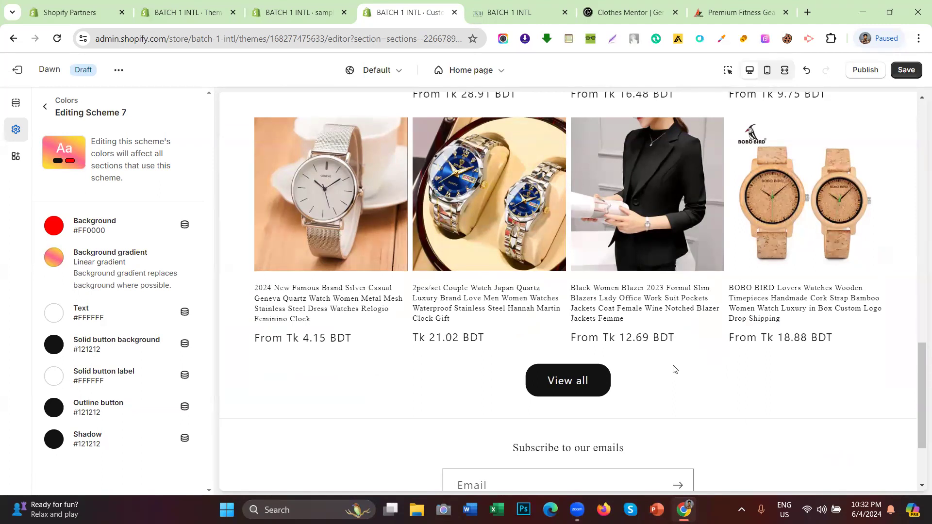
scroll(515, 243, up, 5)
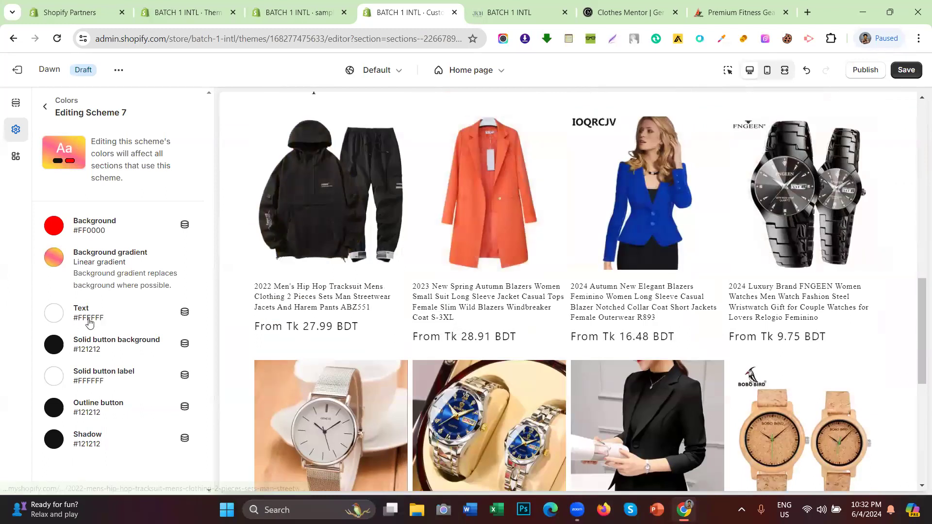
scroll(339, 249, up, 10)
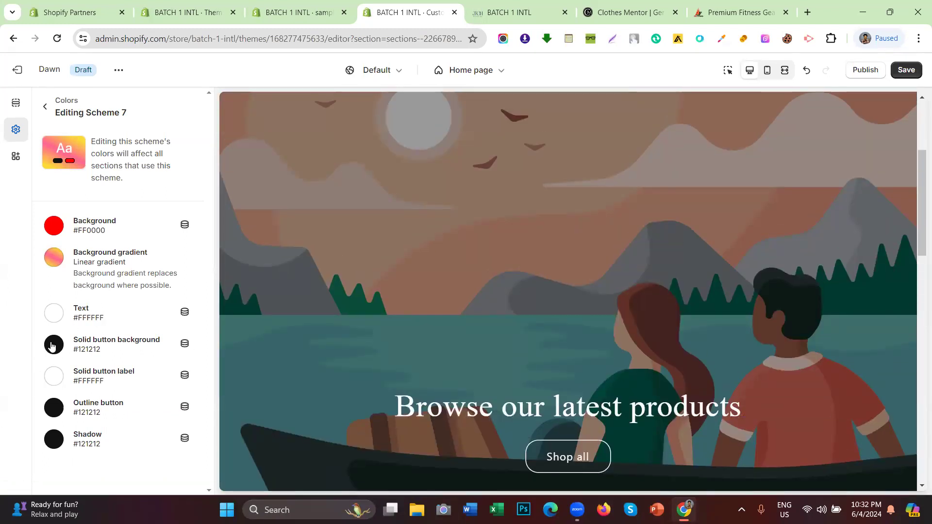
Step: Set Scheme 7's solid button background to red #FF0000
click(54, 345)
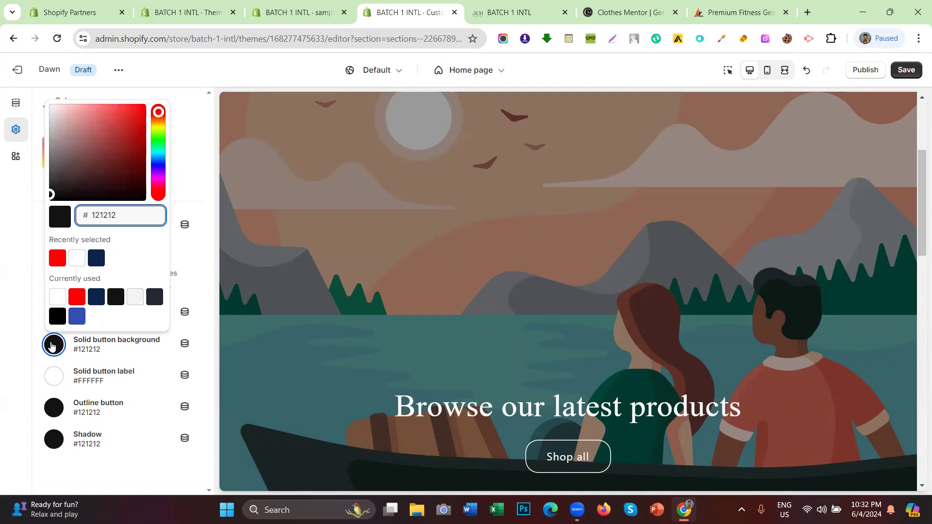
click(2, 334)
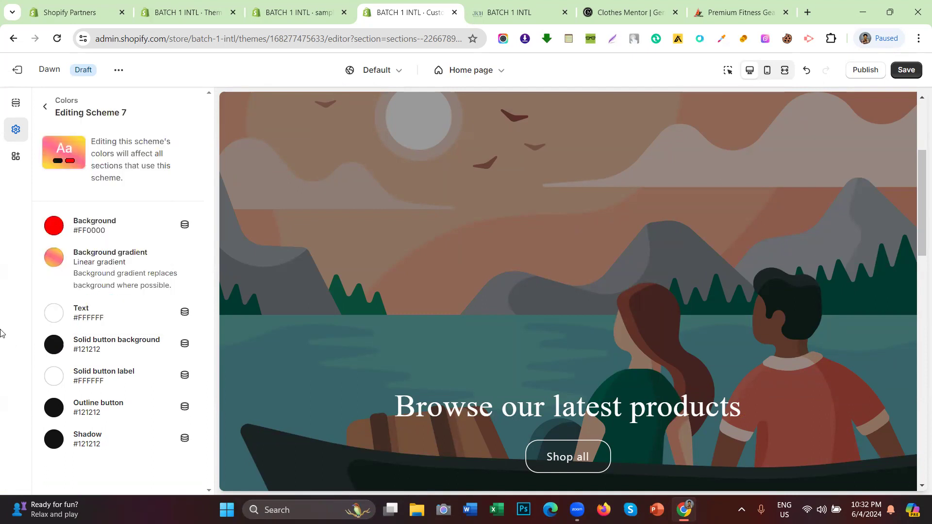
scroll(443, 267, up, 3)
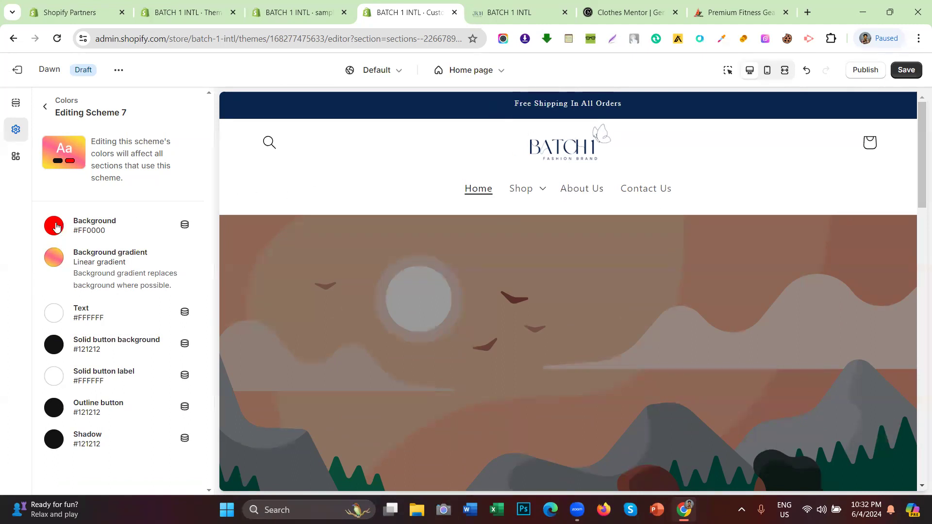
click(54, 350)
click(56, 258)
click(64, 346)
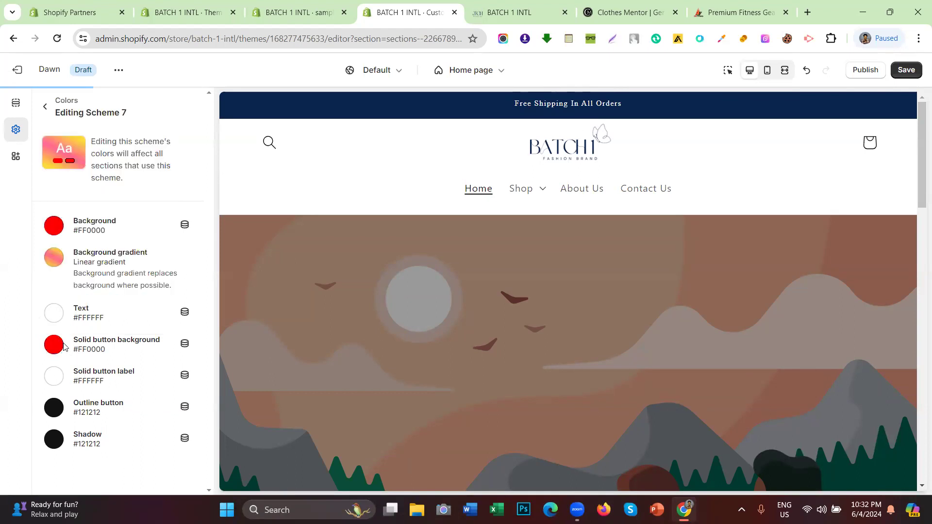
Step: Scroll through the storefront preview to review the colour change
scroll(406, 206, down, 3)
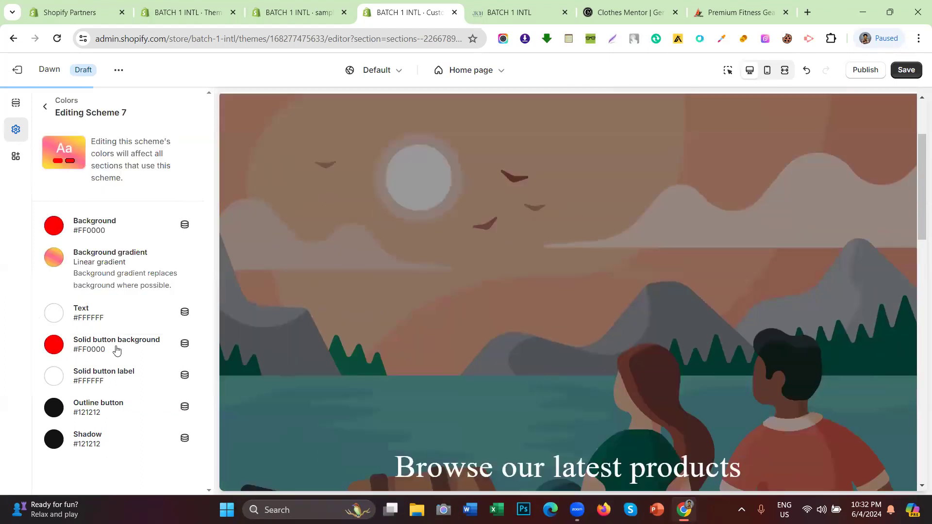
scroll(638, 238, down, 6)
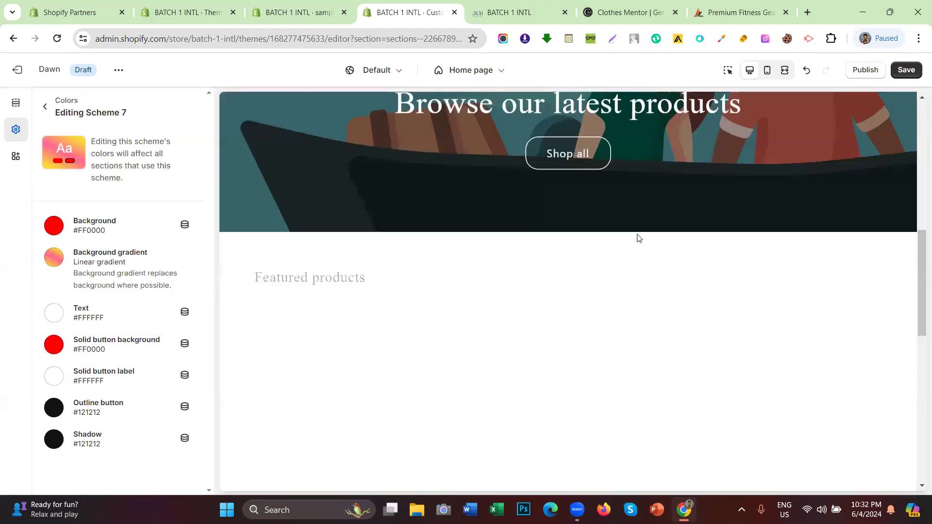
scroll(638, 238, down, 10)
drag(483, 271, 648, 264)
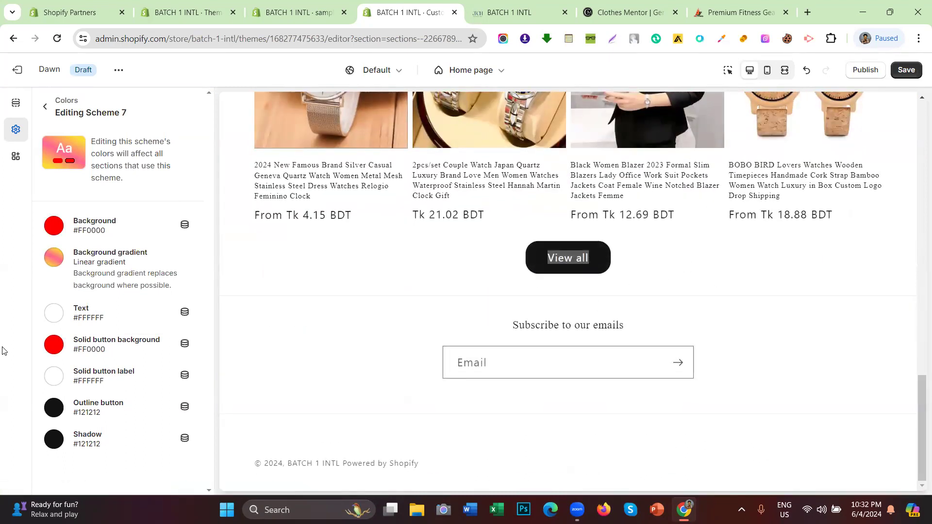
click(406, 313)
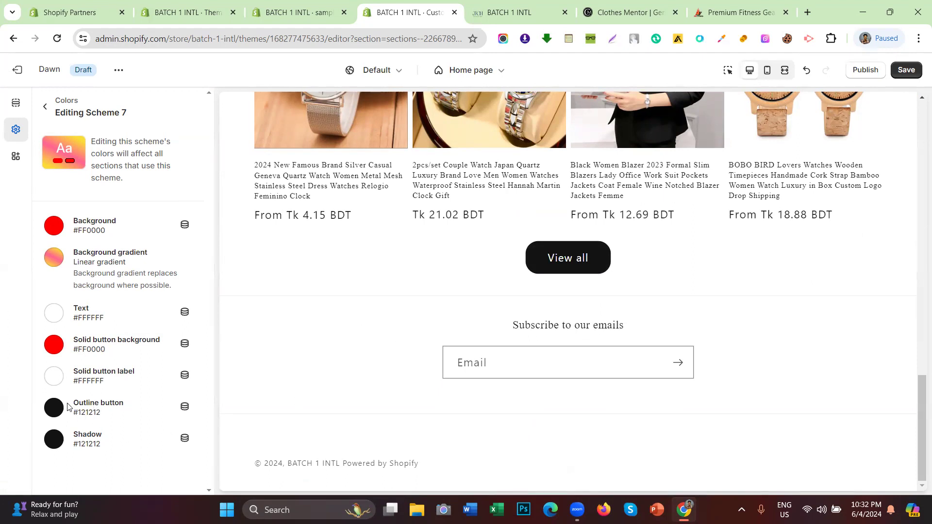
scroll(451, 322, up, 15)
drag(505, 321, 586, 324)
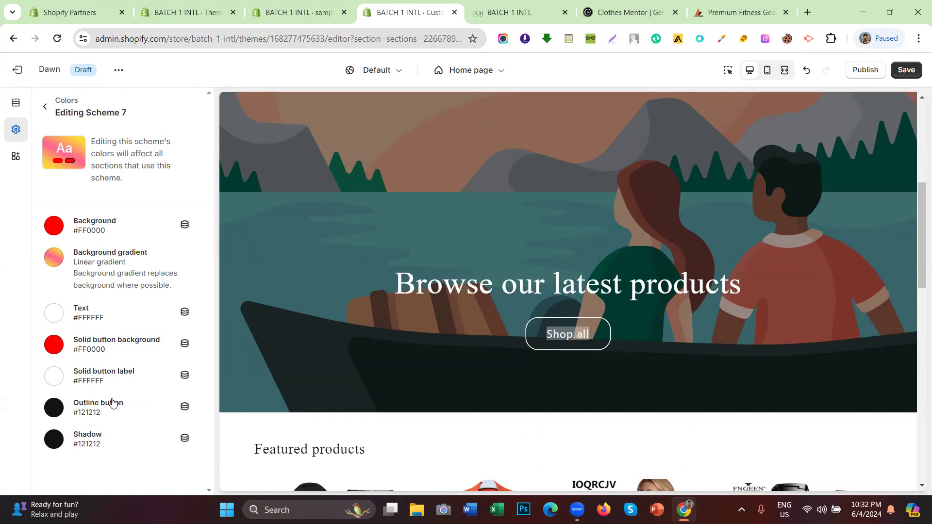
Step: Set Scheme 7's outline button colour to red #FF0000, leaving the shadow unchanged
click(51, 409)
click(58, 321)
click(426, 386)
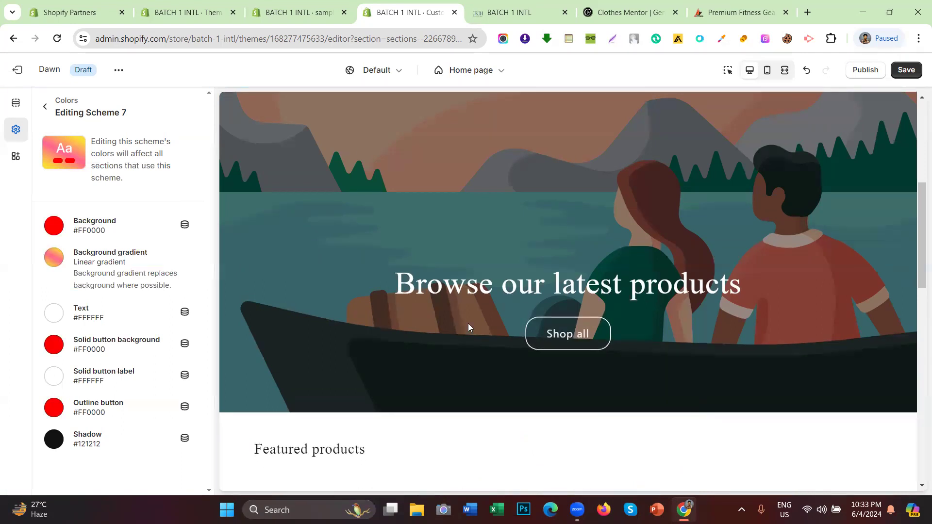
click(57, 446)
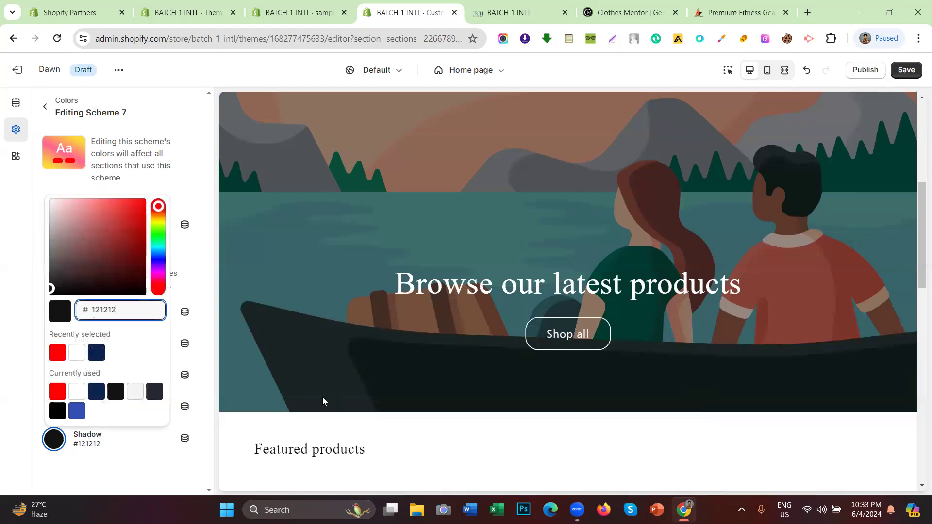
scroll(516, 296, down, 10)
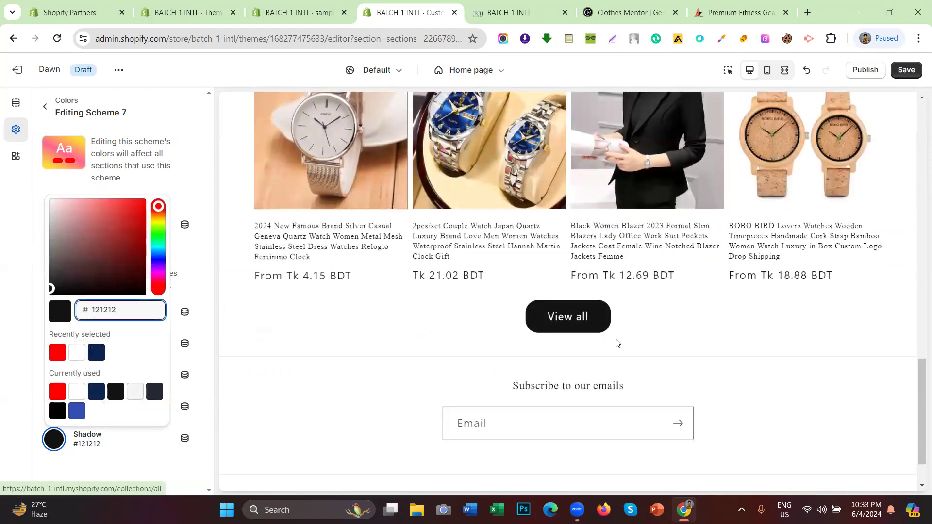
click(285, 349)
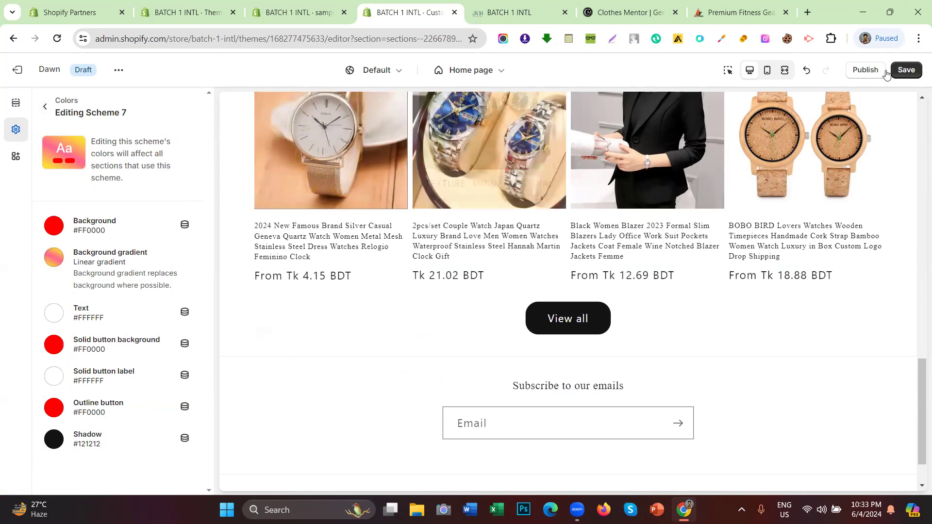
Step: Save the theme and go back to the colour scheme list
click(908, 70)
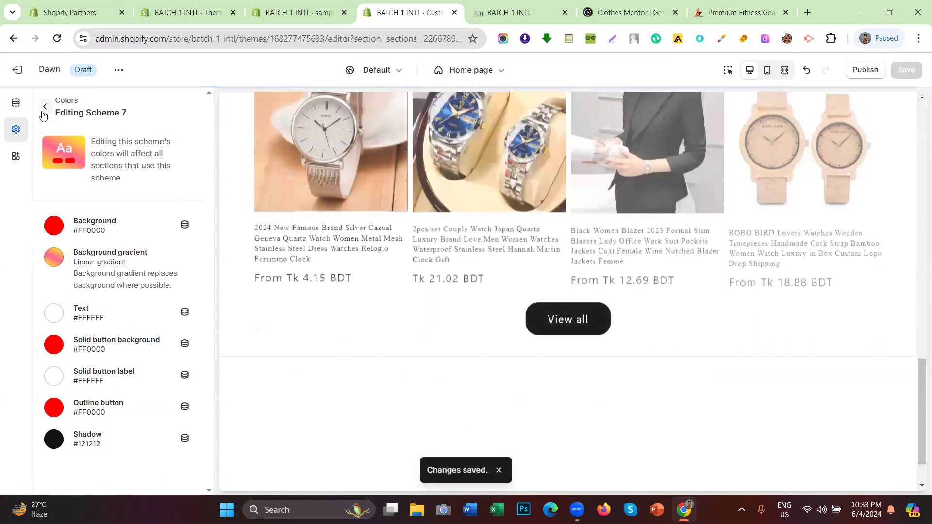
click(45, 106)
scroll(422, 202, up, 3)
scroll(422, 202, up, 10)
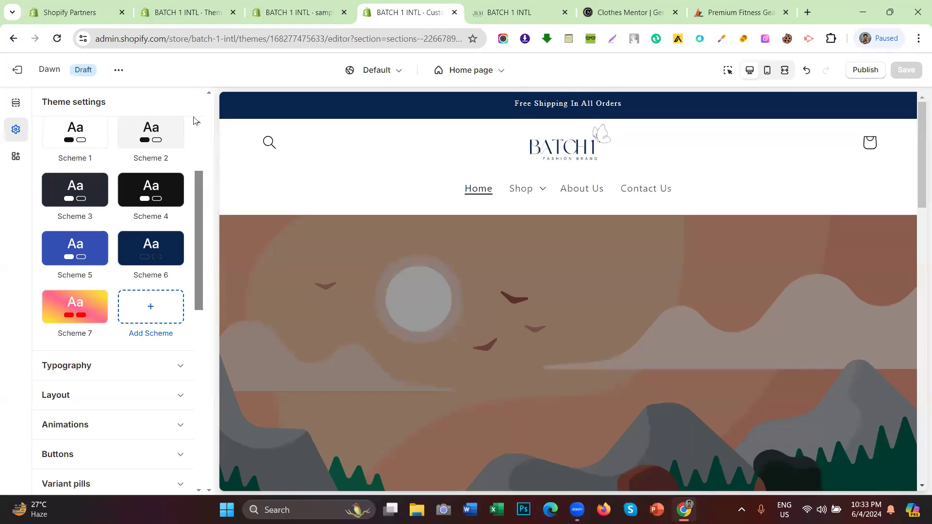
Step: Switch the announcement bar's colour scheme from Scheme 6 to Scheme 7 and save
click(19, 103)
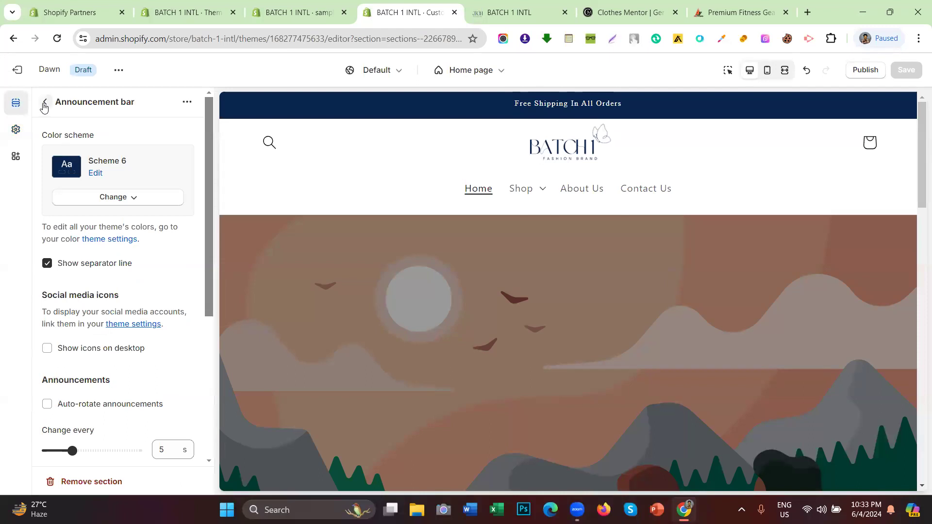
click(45, 101)
click(92, 151)
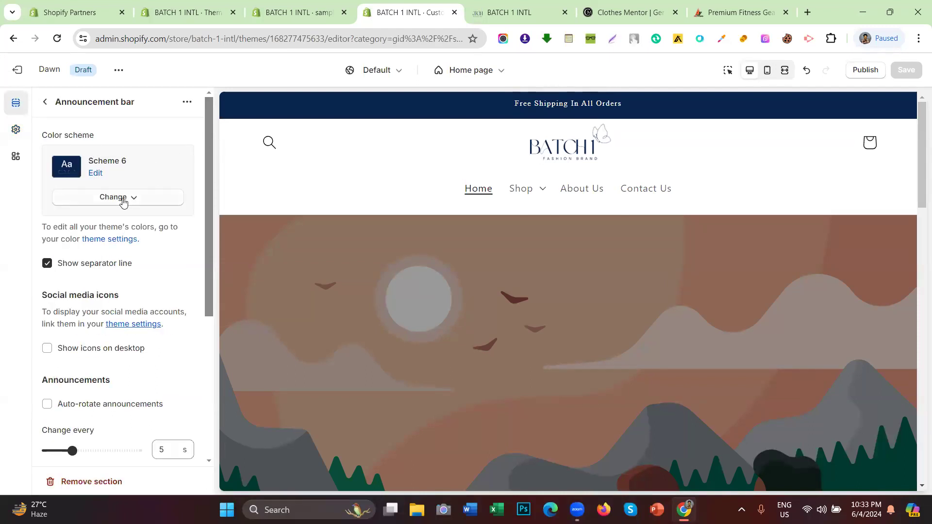
scroll(474, 216, down, 3)
scroll(461, 218, up, 3)
click(114, 198)
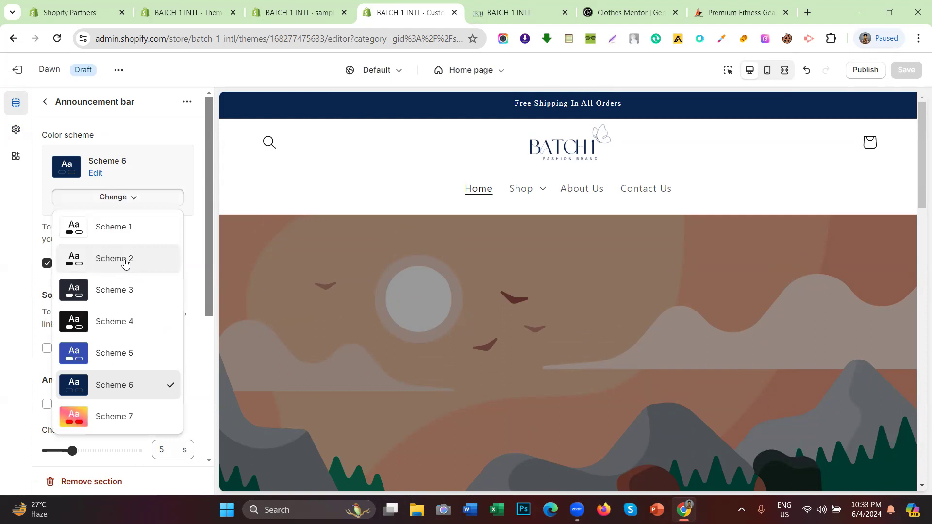
click(100, 423)
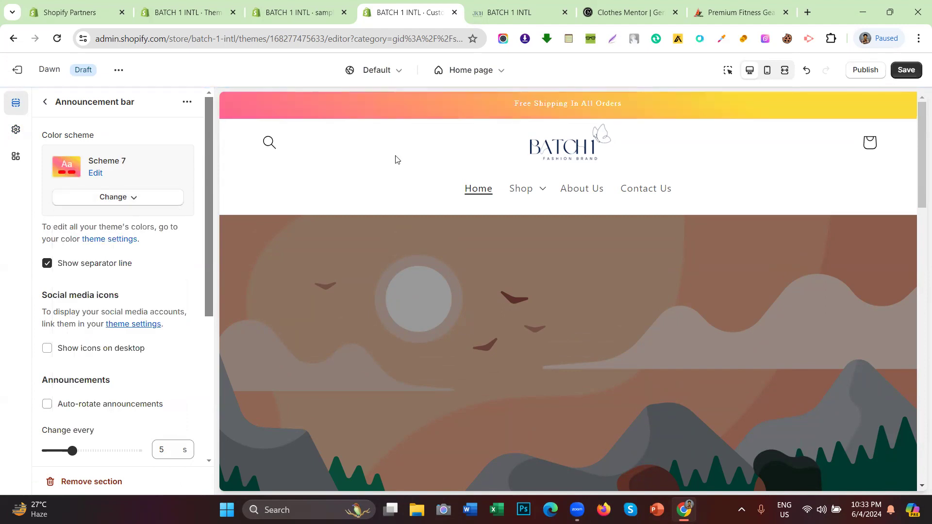
click(905, 74)
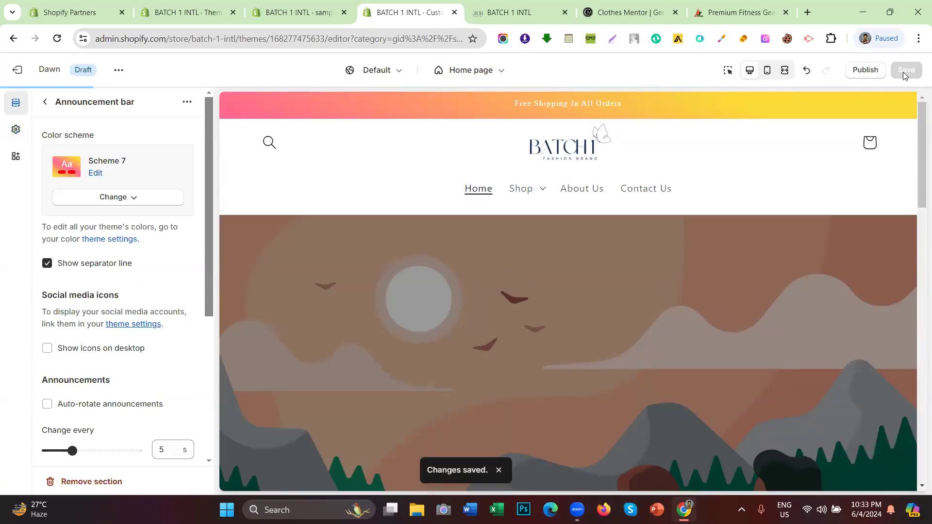
Step: Return to the home page sections and confirm the Shop dropdown lists Clothing and Watch
scroll(491, 179, down, 1)
scroll(490, 179, up, 1)
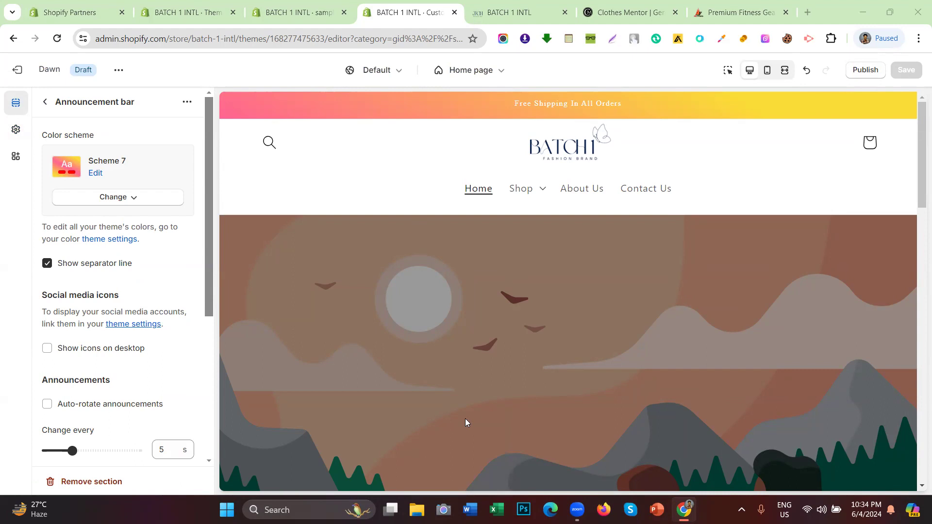
click(45, 101)
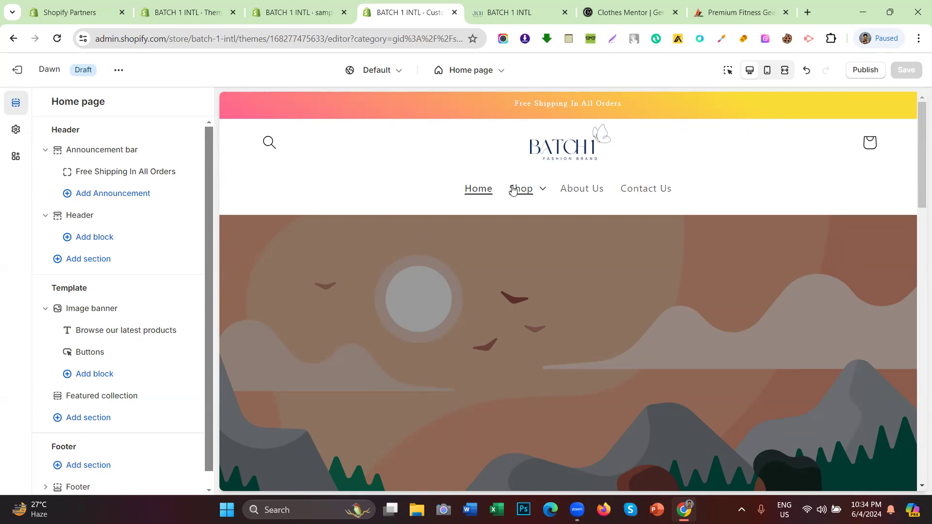
click(551, 199)
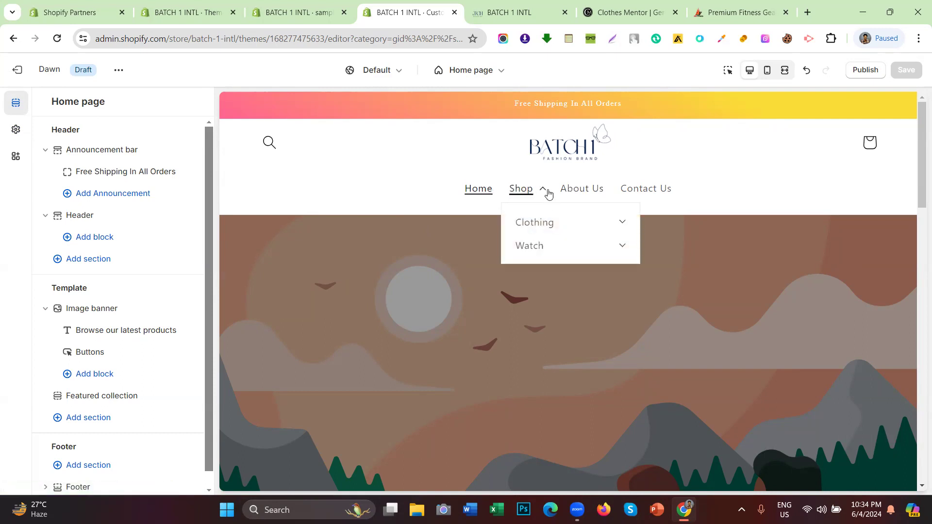
click(548, 194)
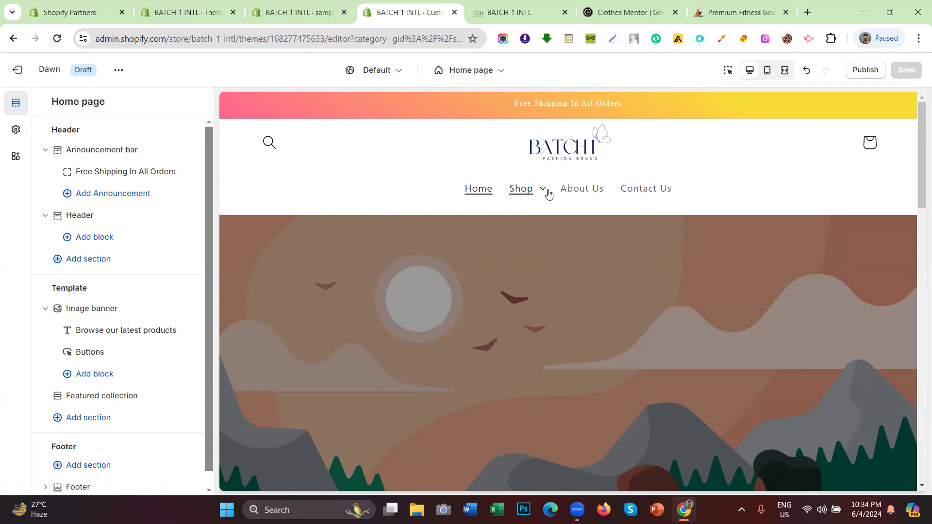
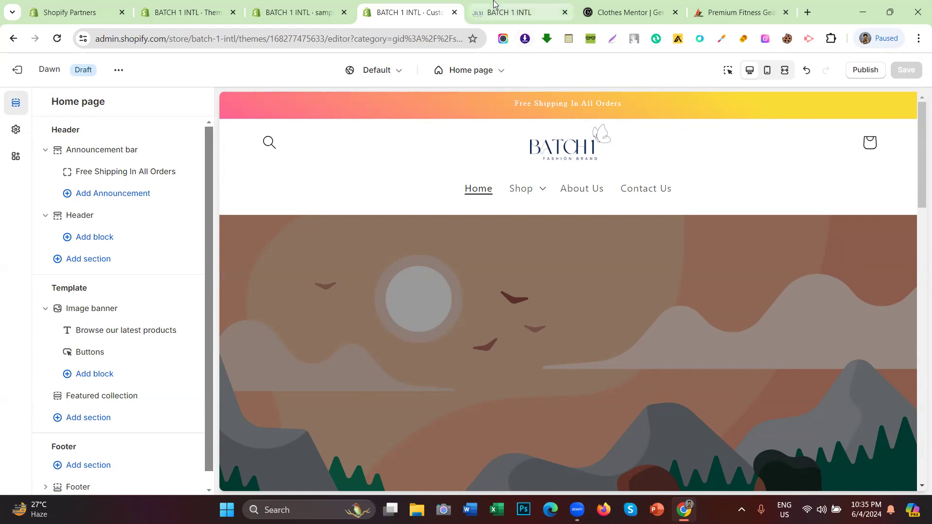
Step: Open Theme settings with Colors collapsed and the Typography section expanded
mouse_move(481, 20)
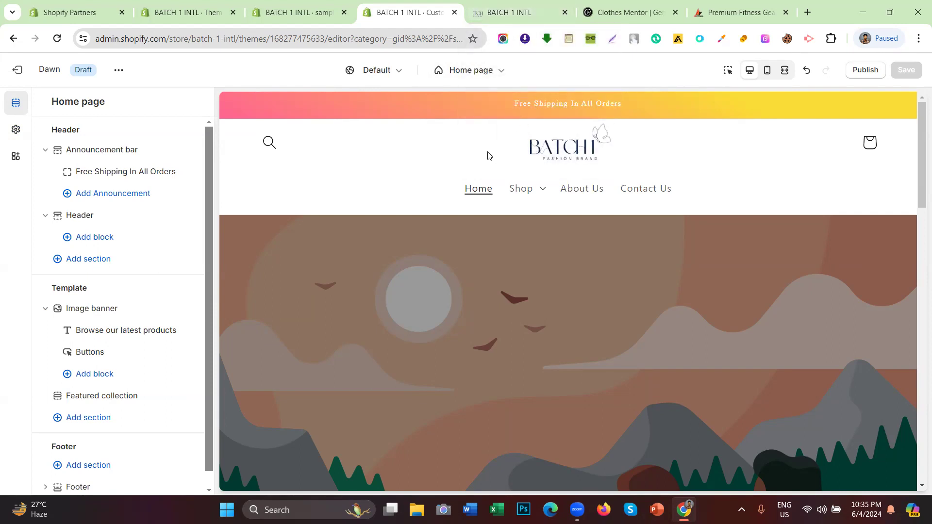
click(16, 129)
click(105, 165)
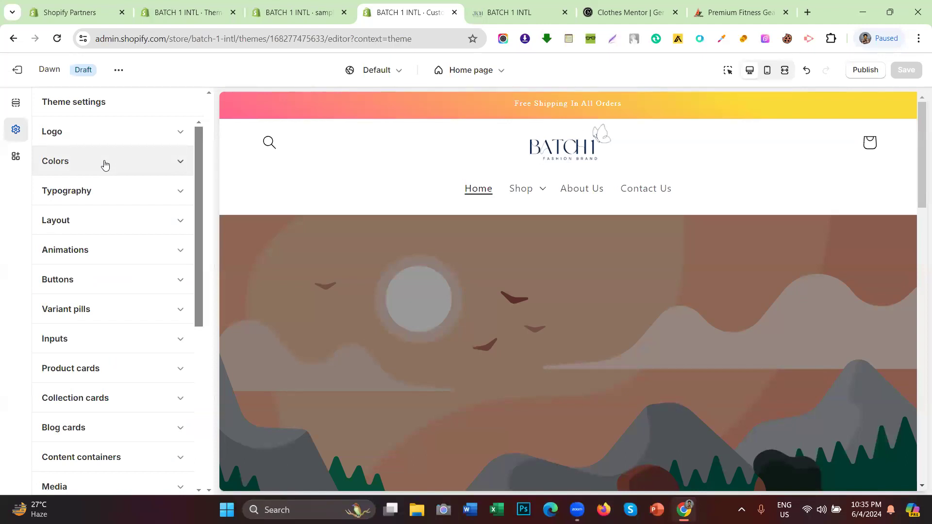
click(104, 201)
Step: Review Typography (Serif Regular headings at 100%, Sans-serif body) and point out the BATCH logo
scroll(259, 223, down, 4)
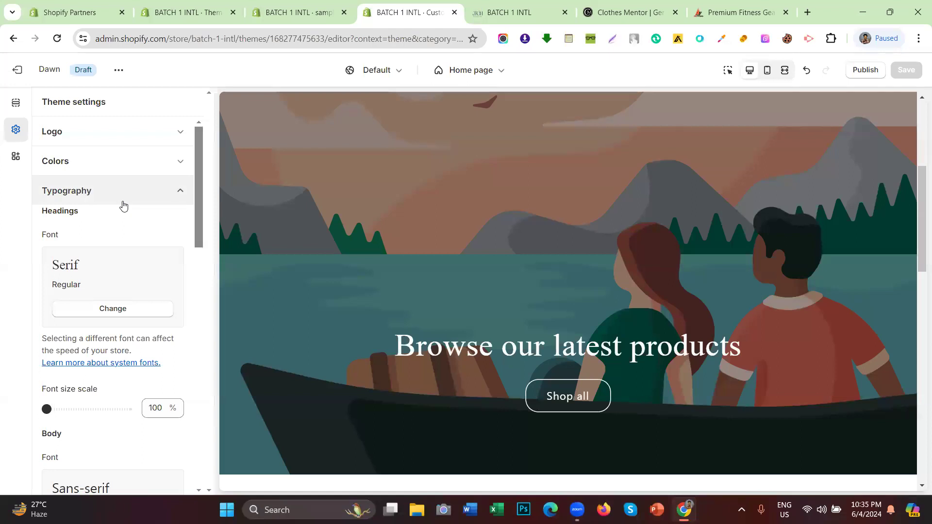
scroll(407, 203, up, 5)
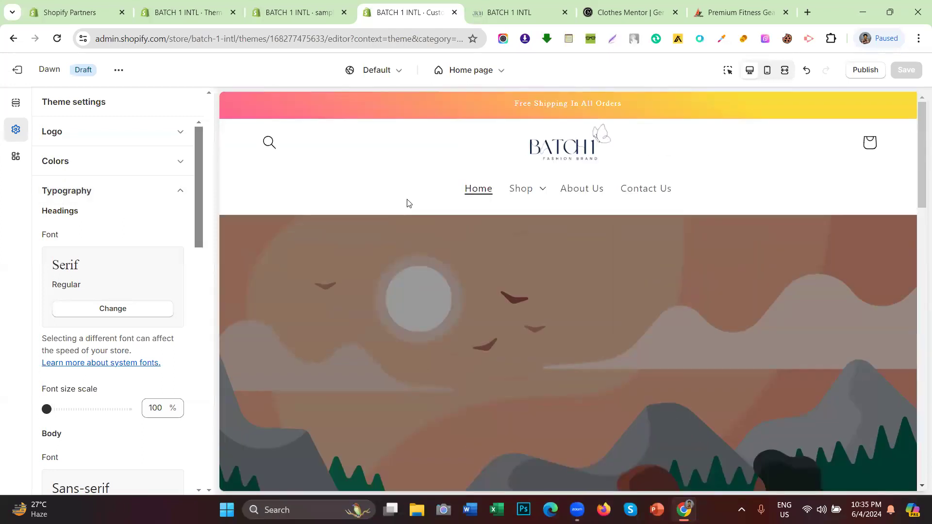
click(130, 203)
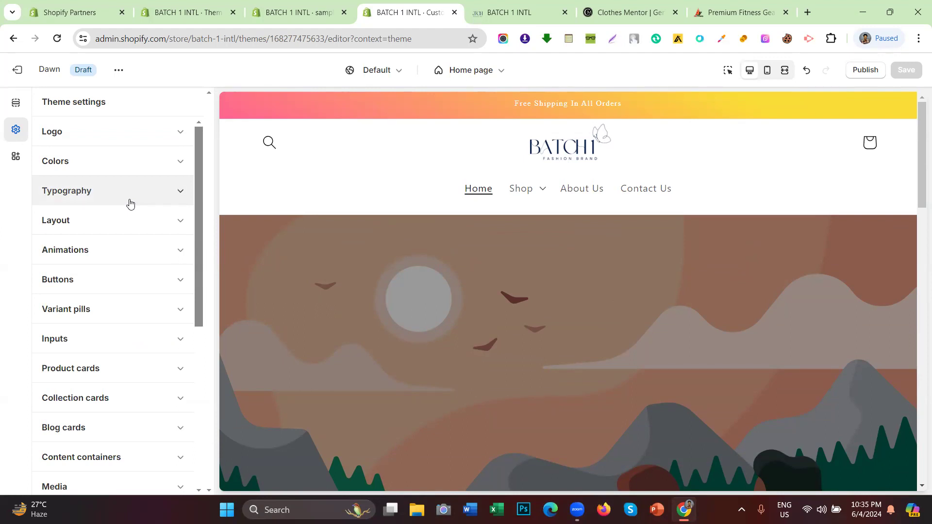
click(130, 203)
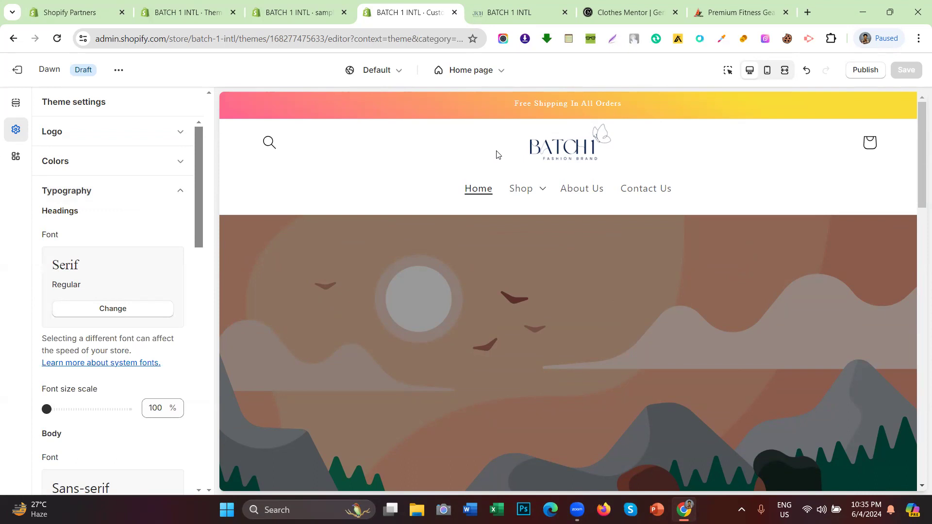
drag(496, 151, 653, 146)
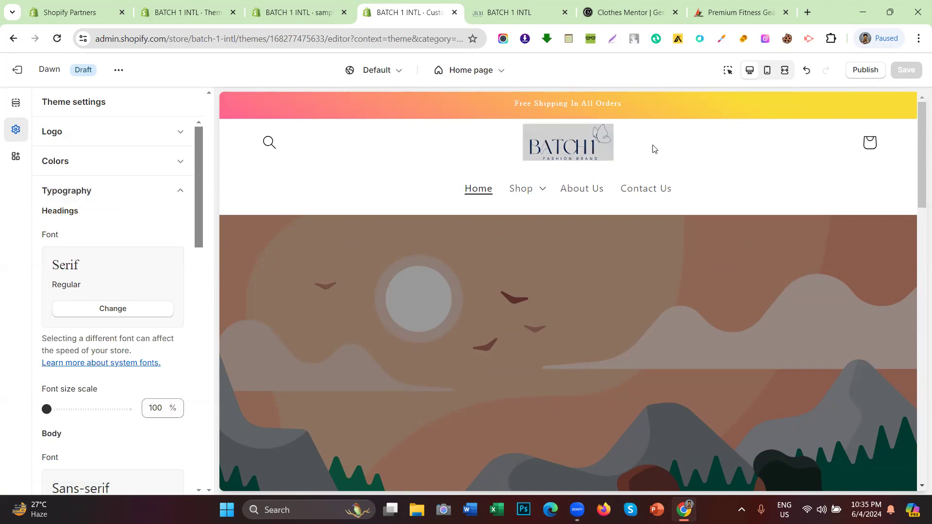
click(653, 148)
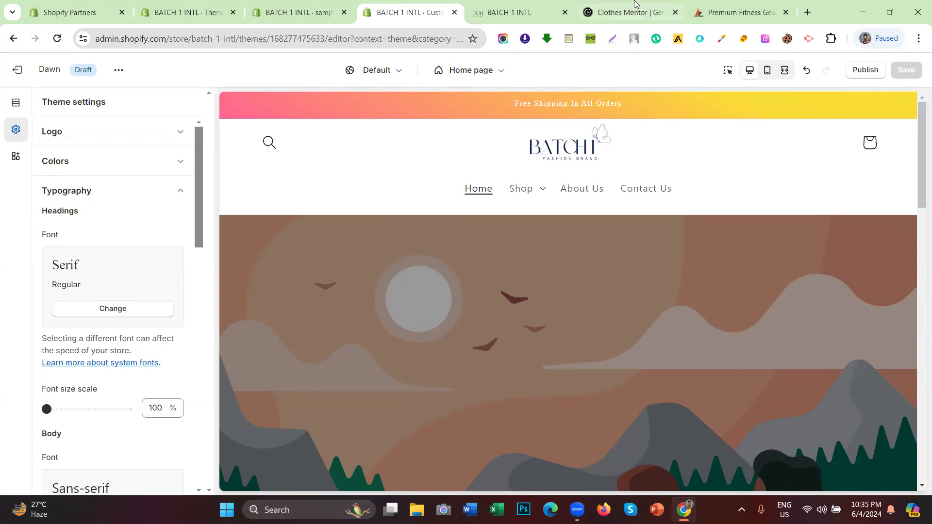
Step: Inspect the Clothes Mentor site's logo by highlighting it
click(626, 12)
drag(385, 87, 507, 82)
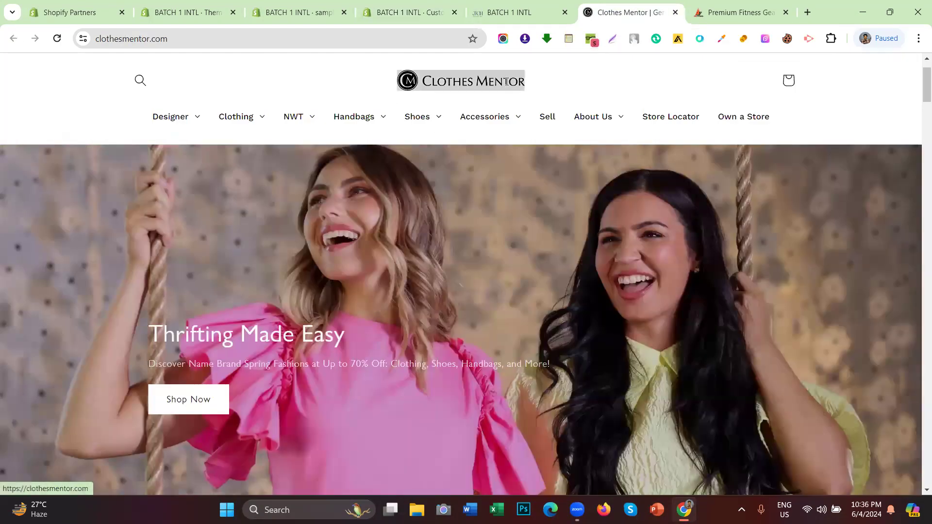
click(554, 85)
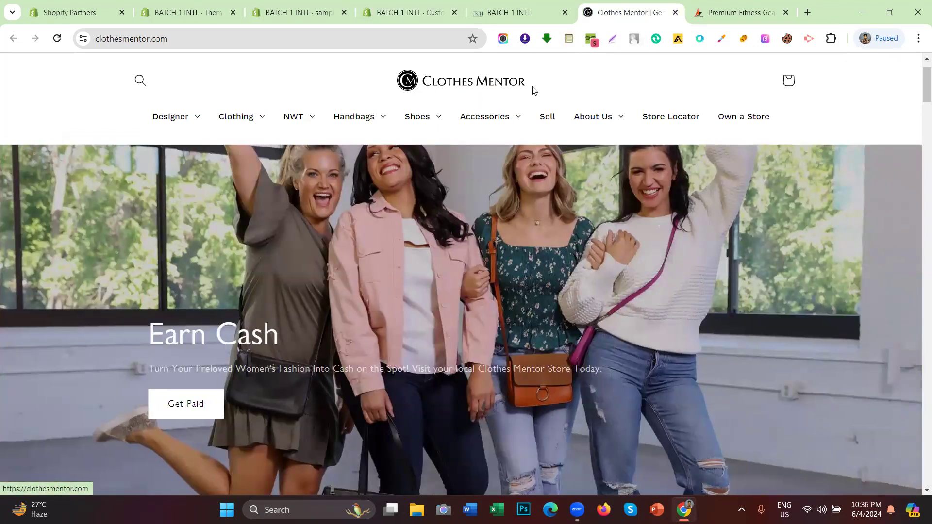
drag(534, 90, 401, 87)
Step: Inspect the ABS Fitness logo, then return to the BATCH 1 INTL storefront preview
click(715, 13)
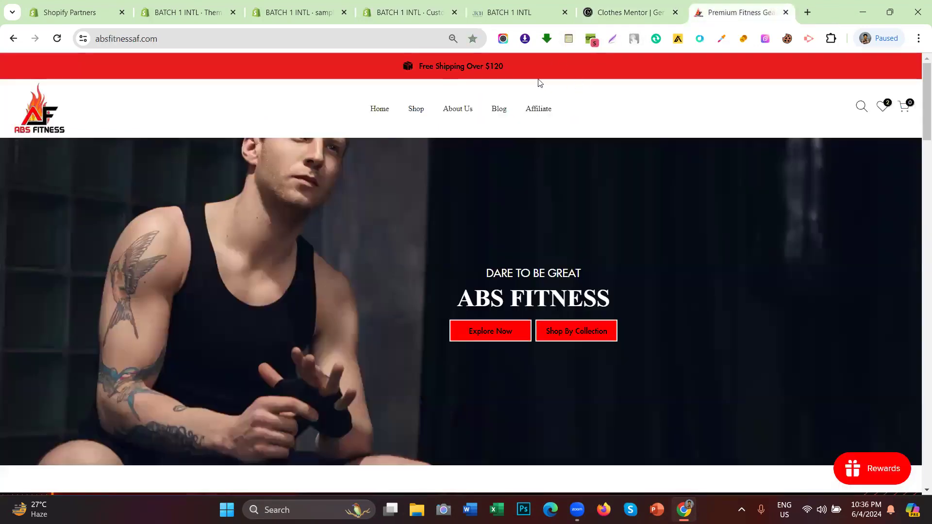
drag(84, 111, 12, 110)
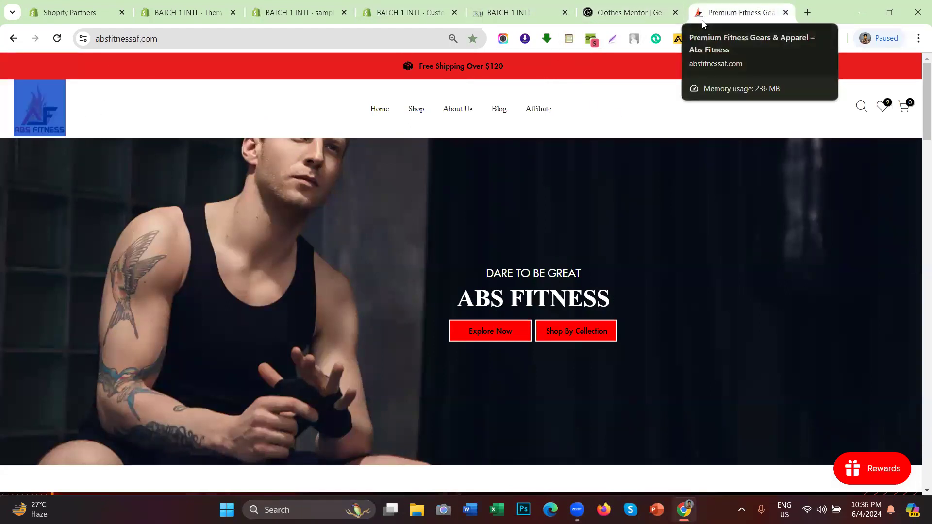
click(626, 12)
click(511, 10)
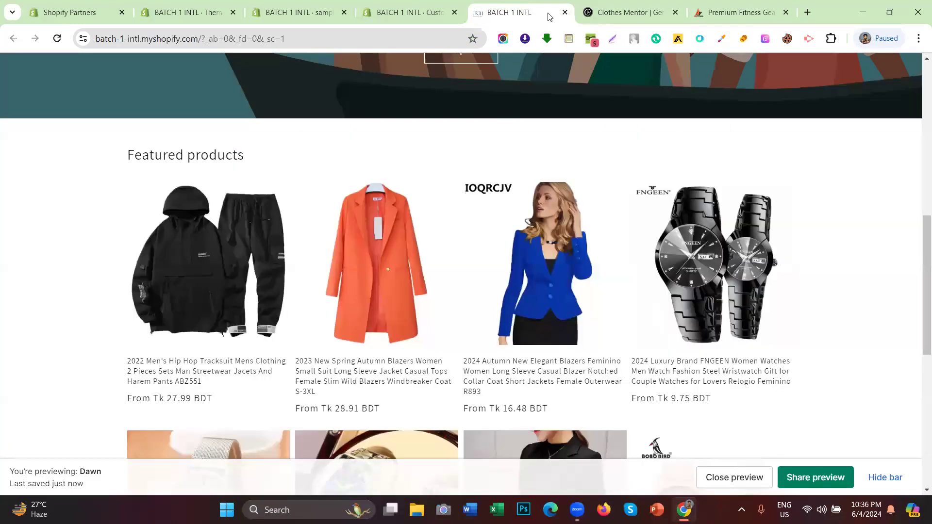
scroll(526, 159, up, 10)
Step: Return to the Dawn theme editor and point out the Serif headings font in Typography
click(412, 9)
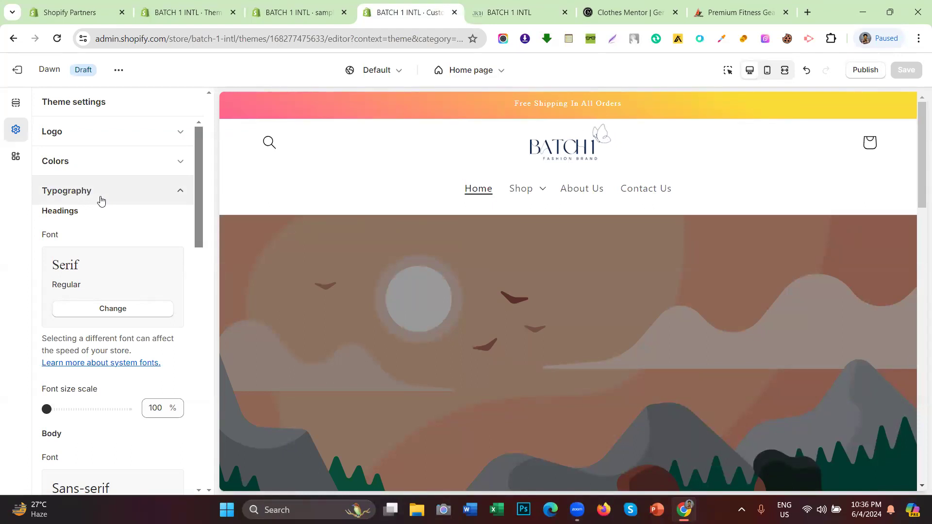
scroll(529, 177, down, 5)
scroll(518, 225, up, 5)
scroll(509, 171, down, 1)
scroll(509, 171, up, 1)
drag(93, 267, 43, 270)
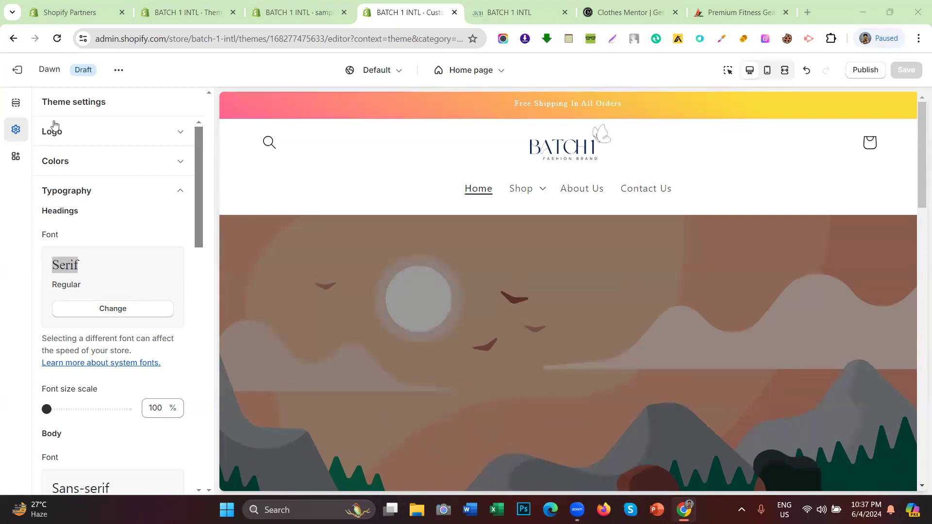
Step: Show the home page sections list and glance over the storefront preview
click(16, 106)
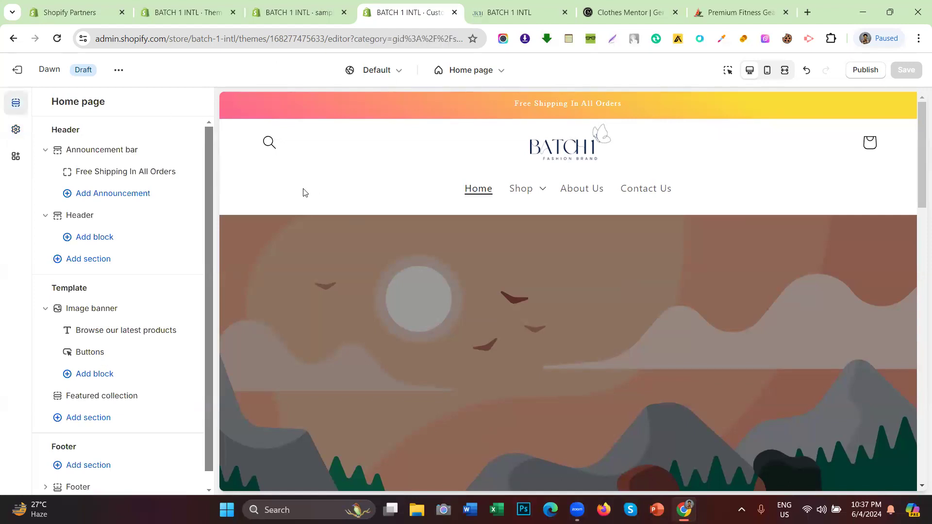
click(476, 5)
scroll(471, 257, down, 1)
scroll(486, 276, up, 1)
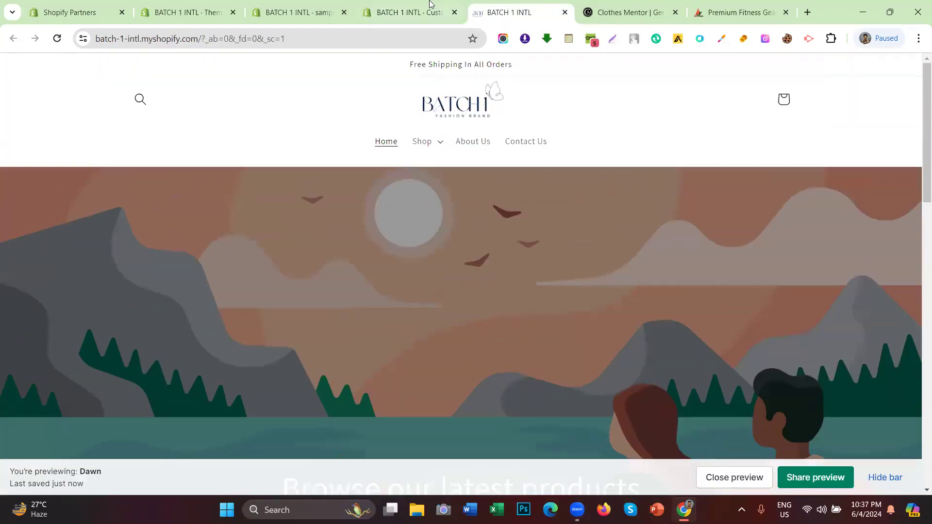
click(430, 3)
Step: Preview the Dawn theme, copy its share preview link, and go to the admin Themes page
click(119, 70)
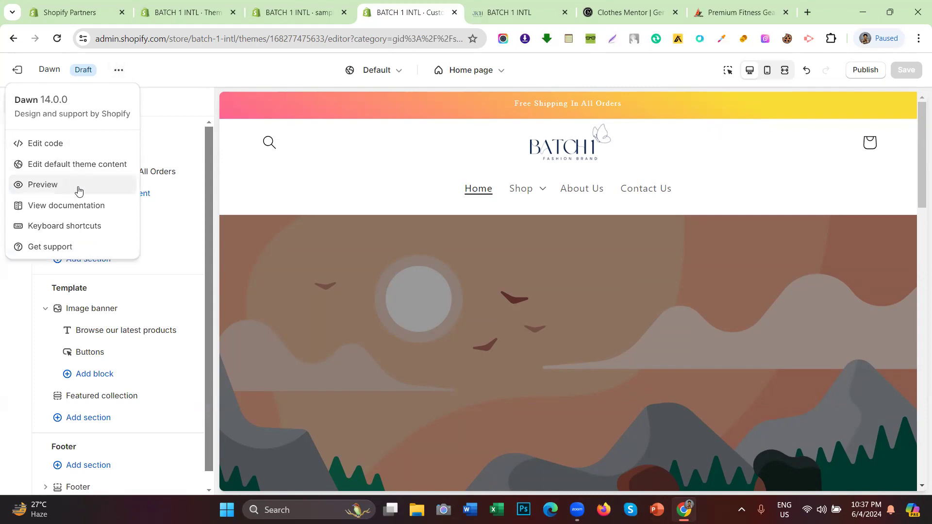
click(78, 186)
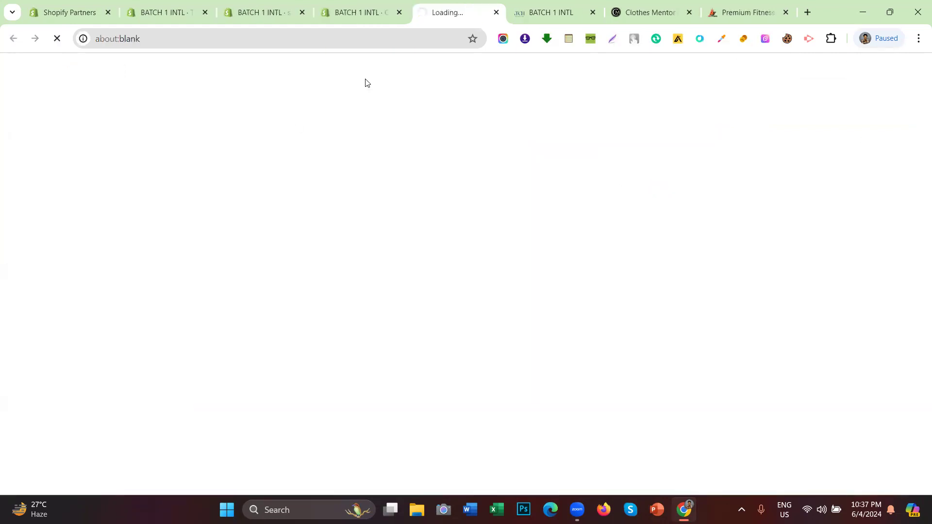
scroll(629, 299, down, 1)
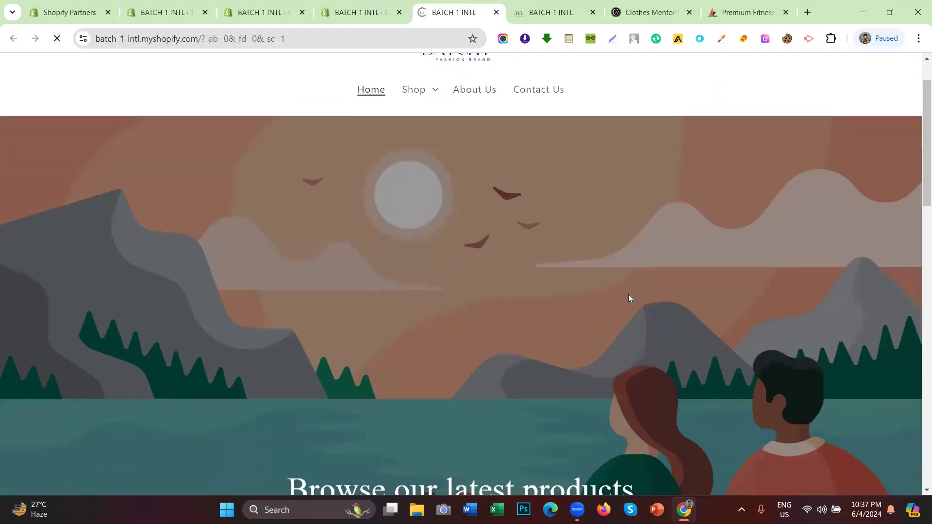
scroll(649, 305, down, 4)
scroll(648, 305, up, 4)
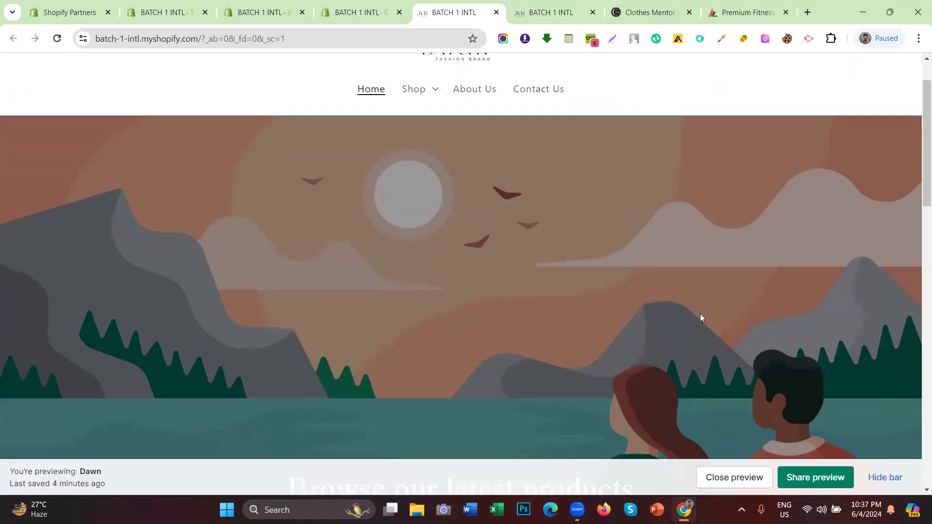
click(817, 478)
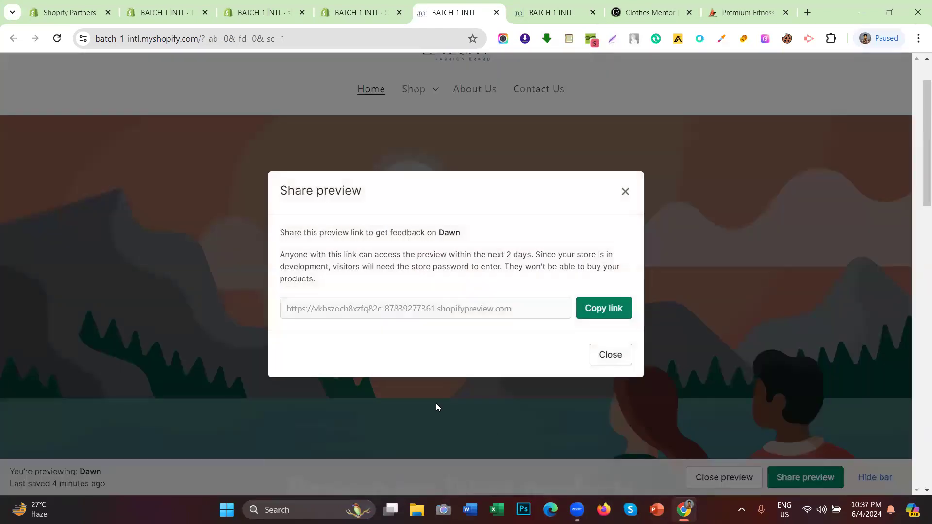
click(586, 312)
click(263, 12)
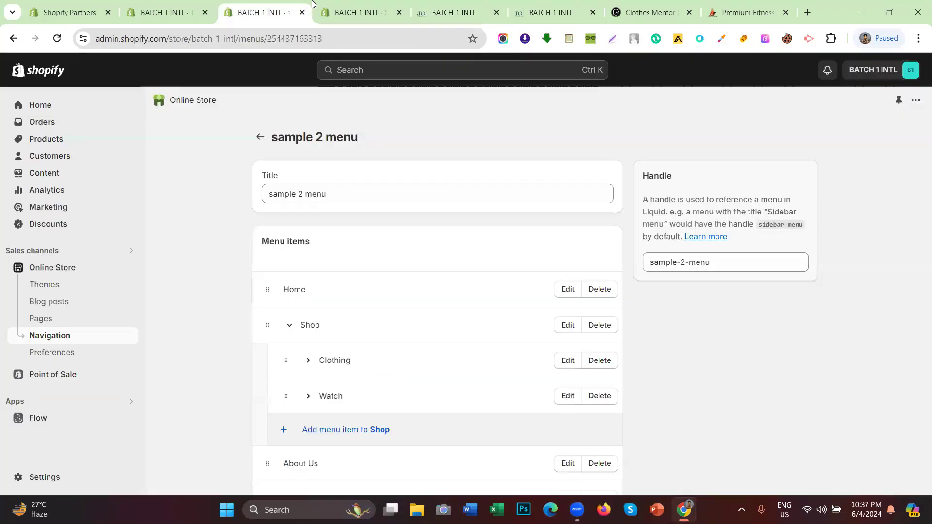
click(53, 268)
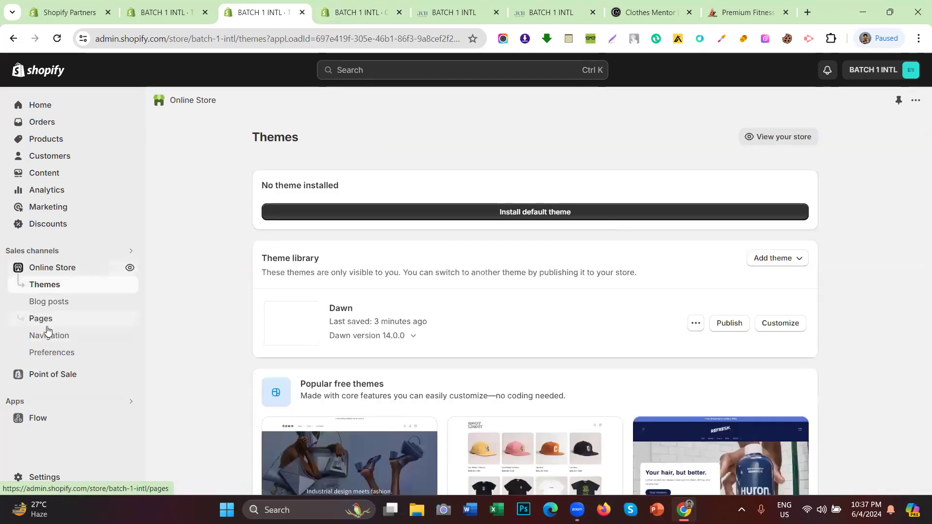
Step: Copy the storefront preview's web address and return to the Themes admin page
click(449, 13)
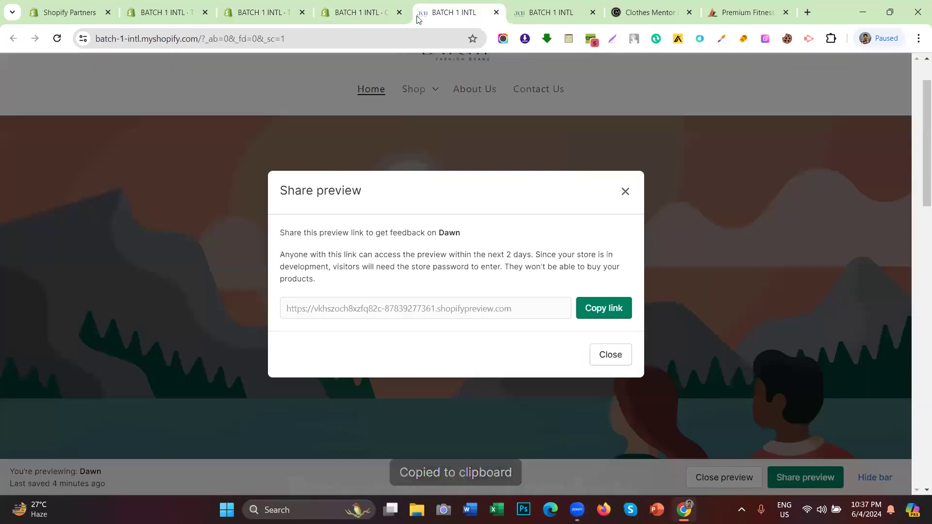
click(233, 40)
right_click(230, 39)
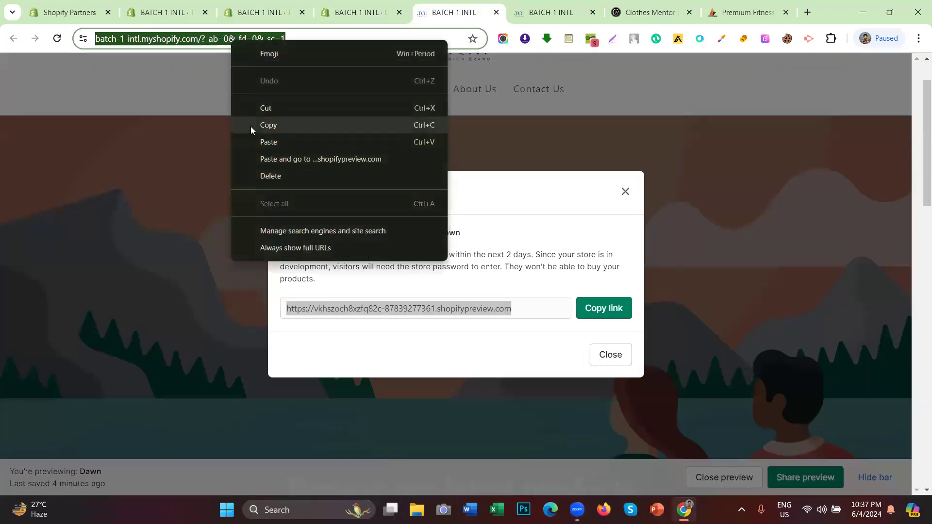
click(250, 125)
click(283, 9)
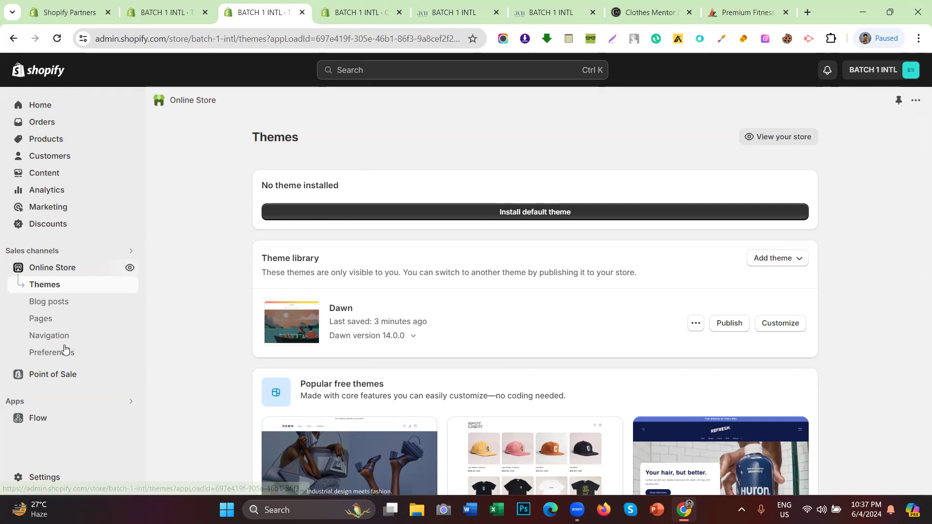
Step: Open Online Store Preferences, check the live store, and close the store tab
click(50, 361)
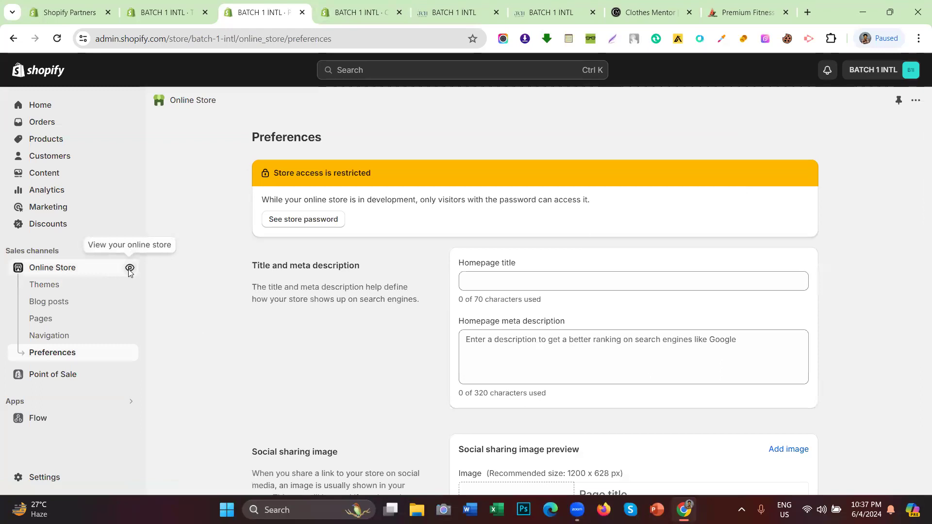
click(129, 268)
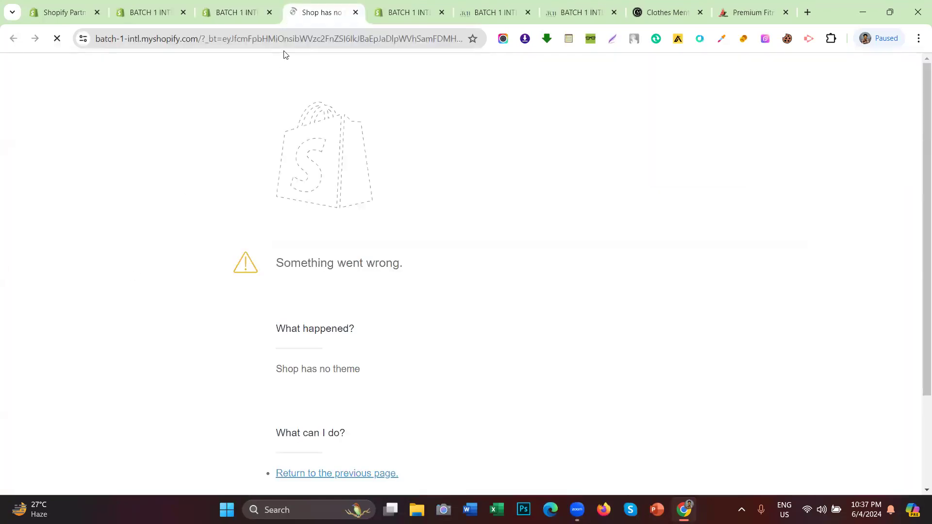
click(356, 12)
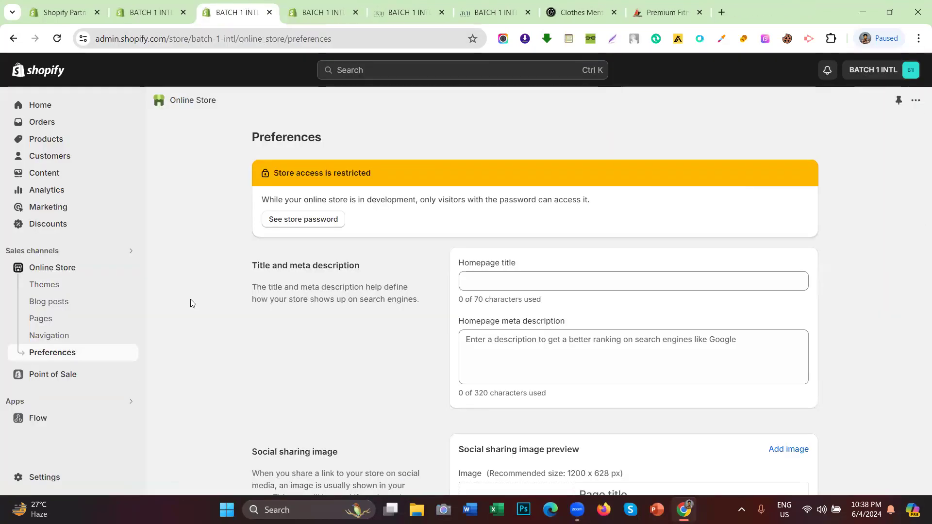
Step: Replace the Restrict store access password with a new 4-character password and save
scroll(534, 272, down, 8)
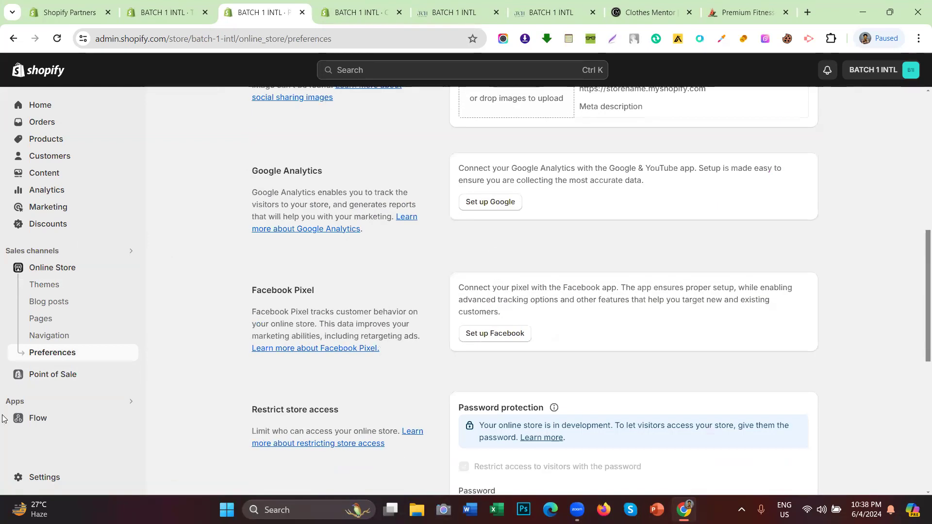
scroll(530, 269, down, 4)
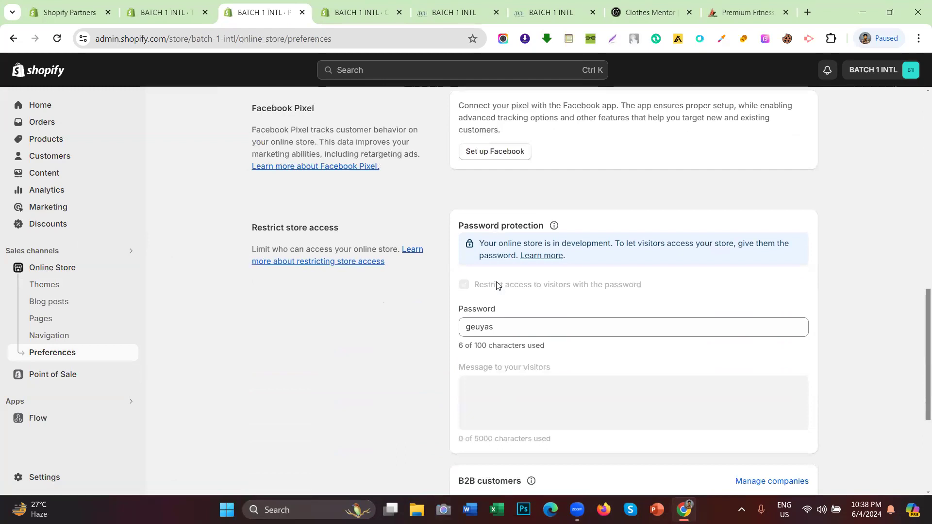
scroll(491, 313, up, 2)
scroll(462, 241, up, 9)
scroll(462, 239, down, 10)
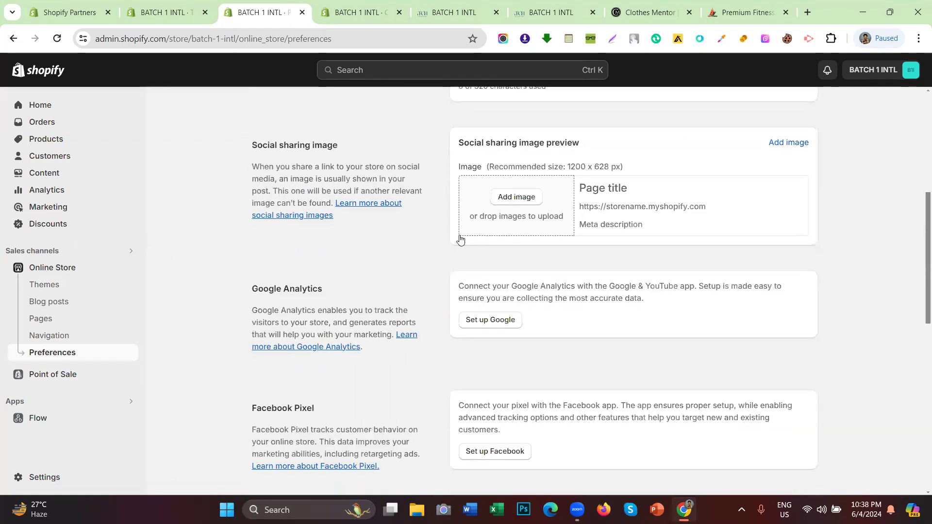
double_click(473, 327)
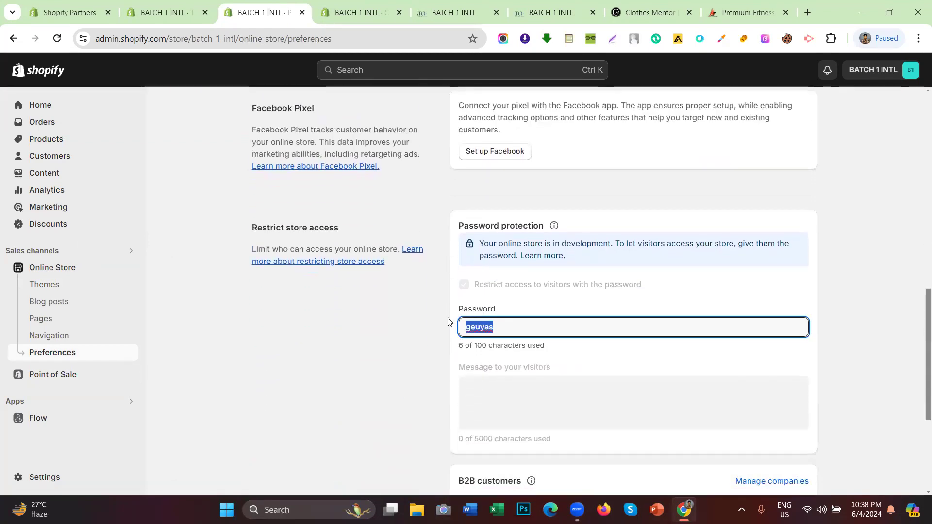
text(212)
key(BackSpace)
key(BackSpace)
key(BackSpace)
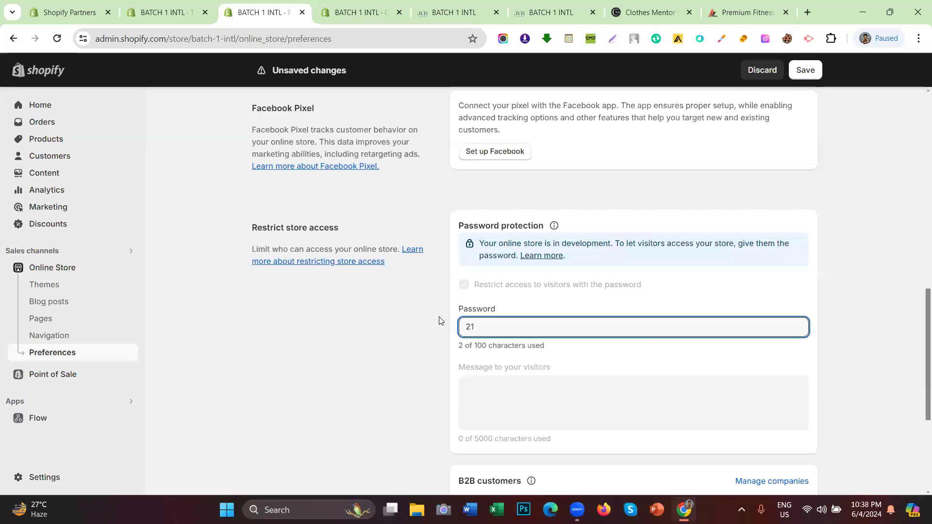
text(1234)
click(802, 73)
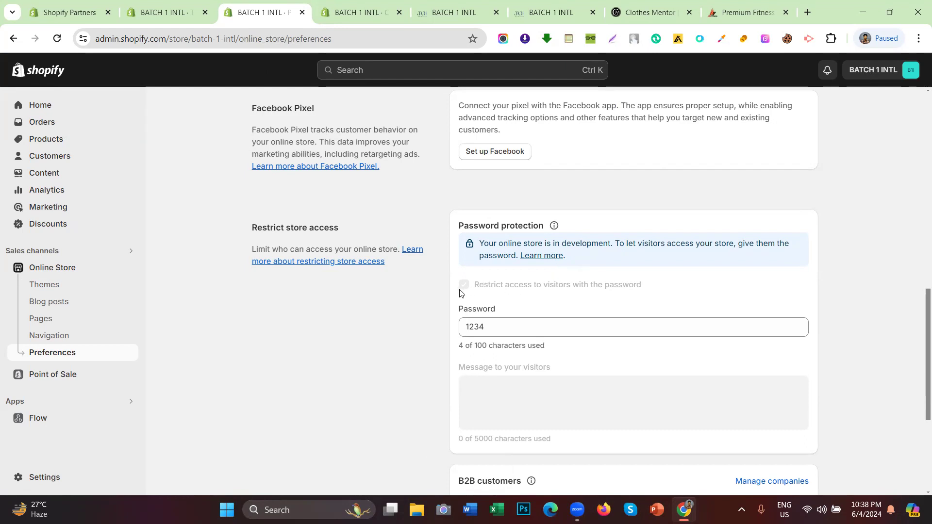
Step: Highlight the password restriction option's wording to point it out
mouse_move(460, 292)
mouse_down()
mouse_move(653, 285)
mouse_move(383, 280)
mouse_move(456, 287)
mouse_up()
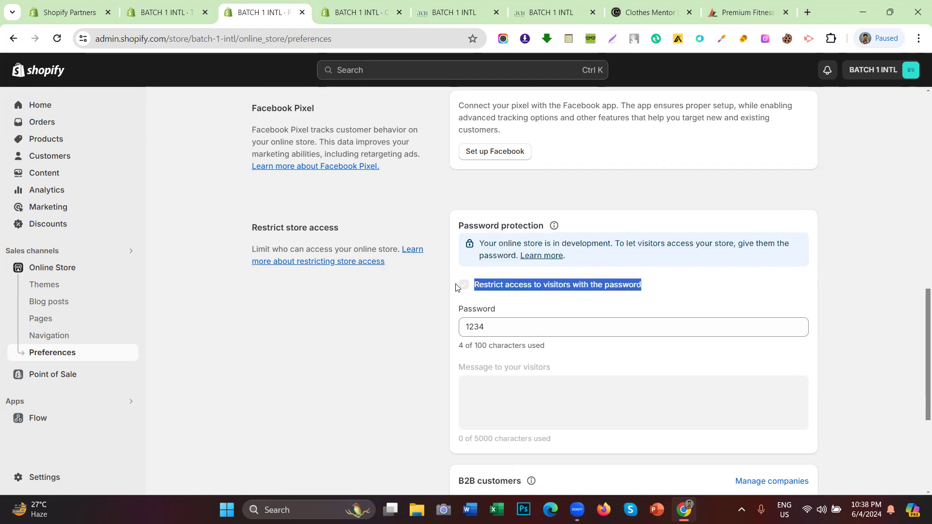
click(409, 375)
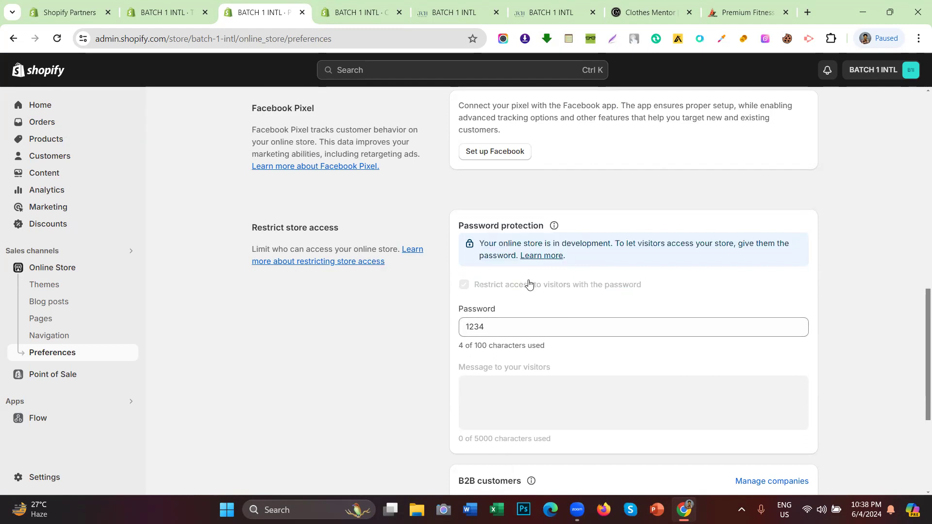
scroll(529, 284, up, 12)
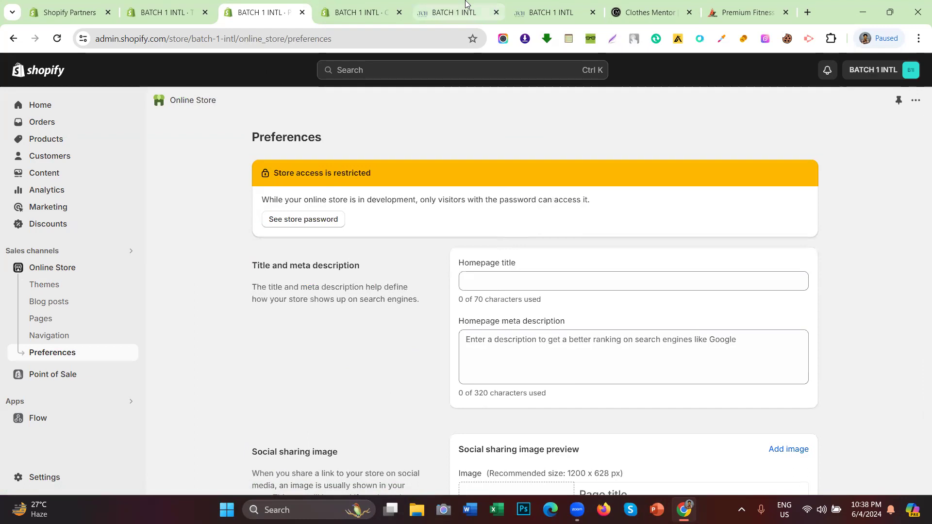
Step: Close the Share preview dialog on the BATCH 1 INTL preview and copy its web address
click(454, 12)
click(626, 192)
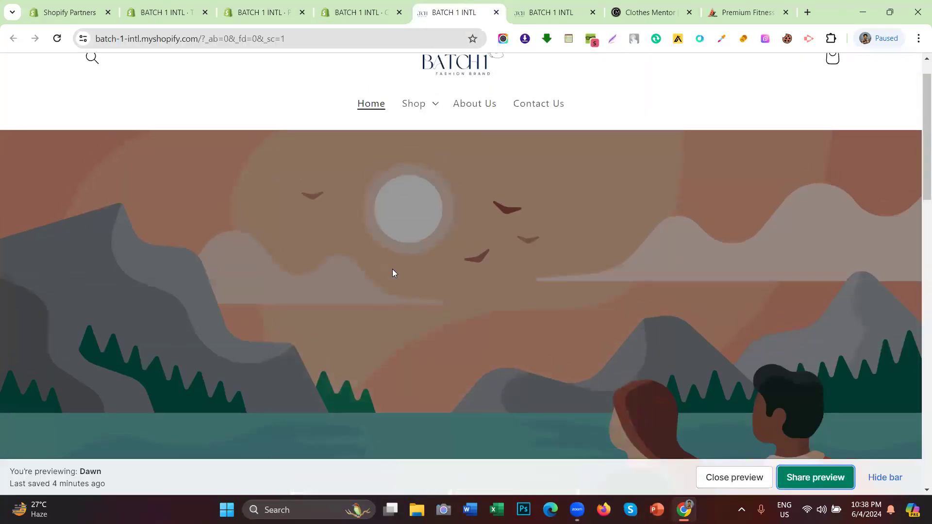
click(193, 42)
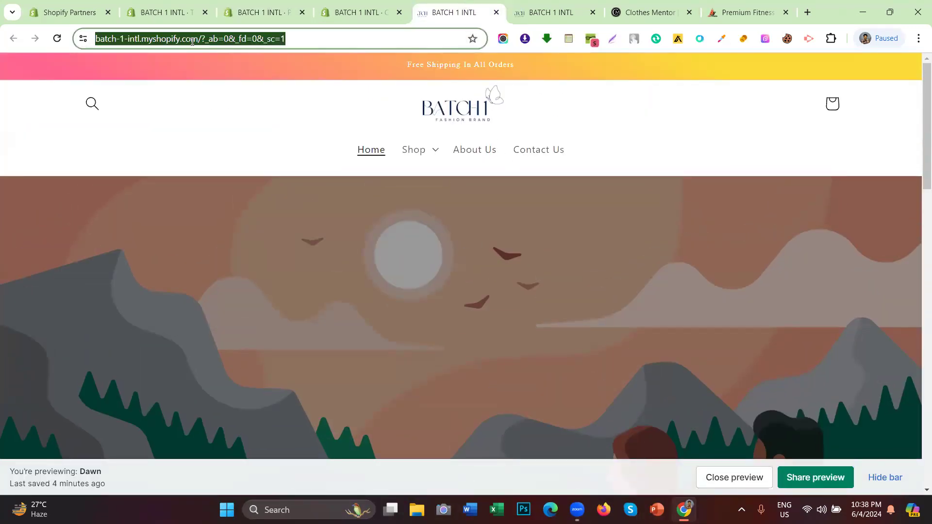
right_click(192, 42)
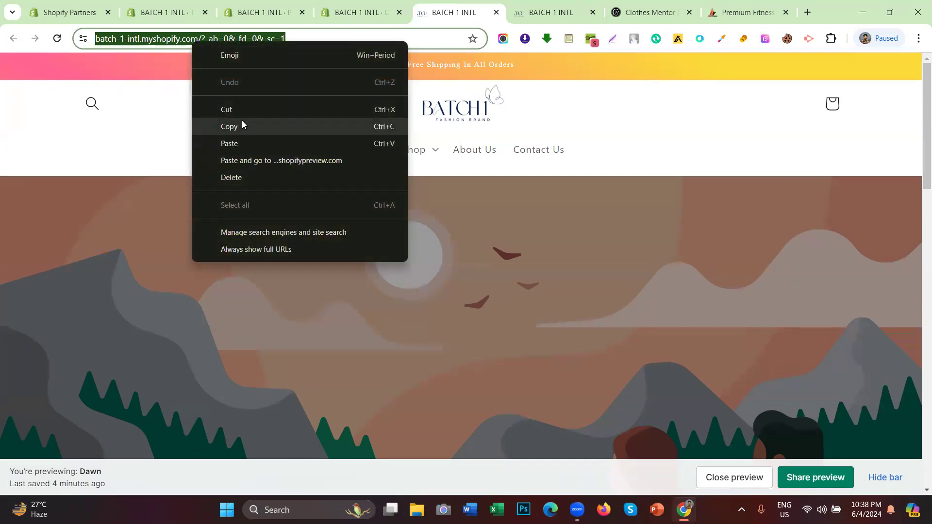
click(241, 125)
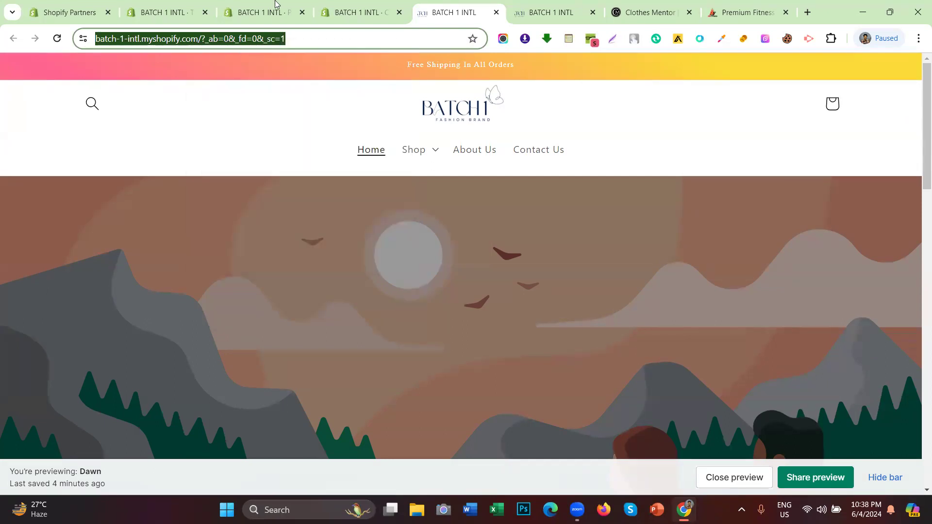
click(275, 4)
scroll(487, 290, down, 8)
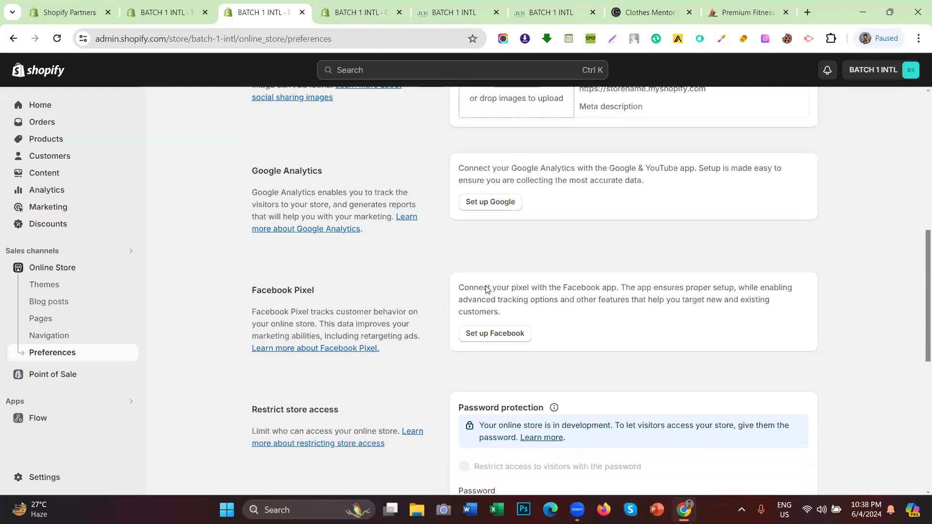
click(449, 7)
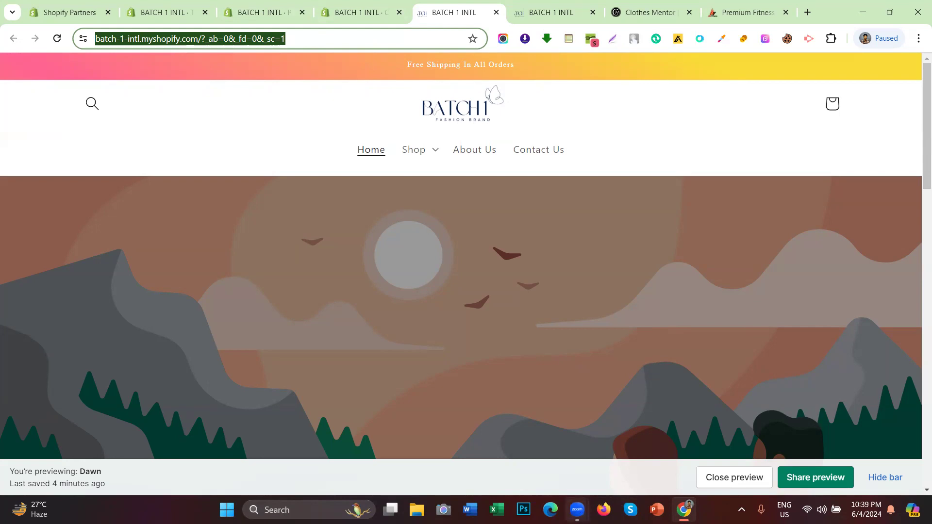
click(614, 437)
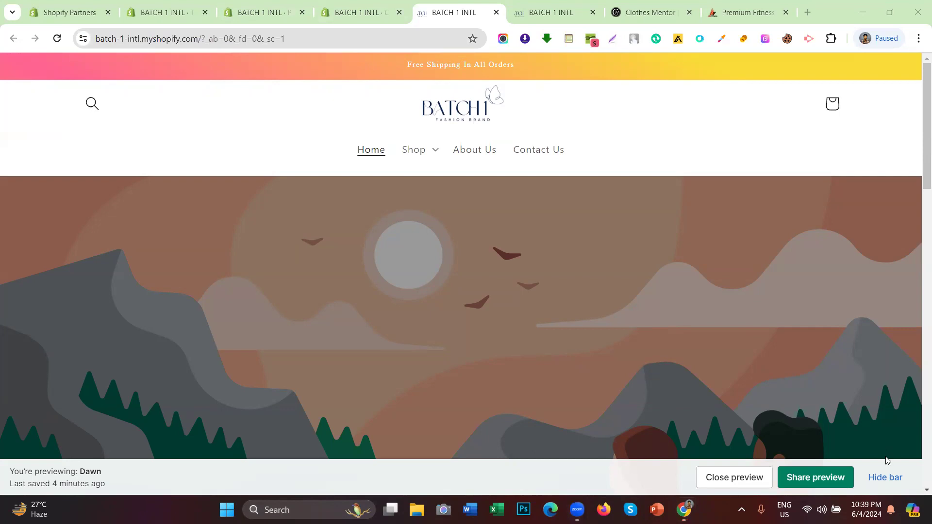
mouse_move(577, 510)
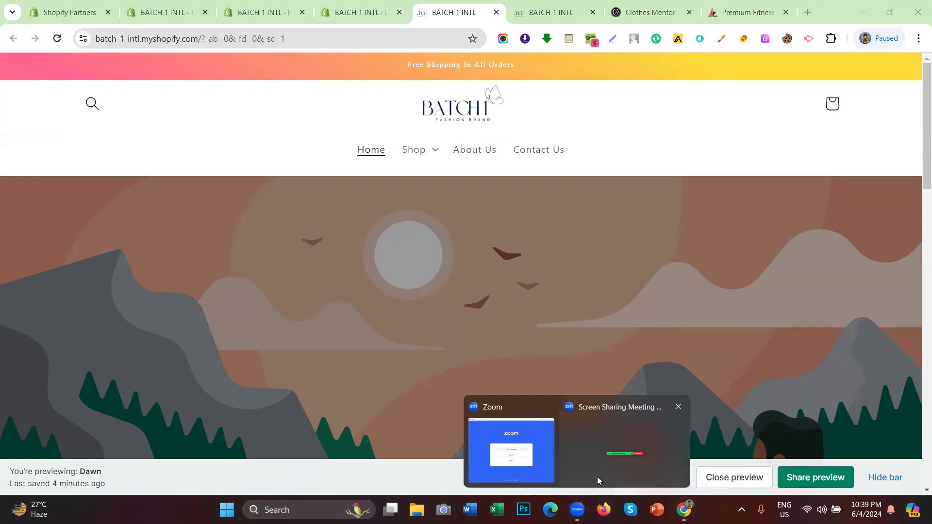
click(603, 453)
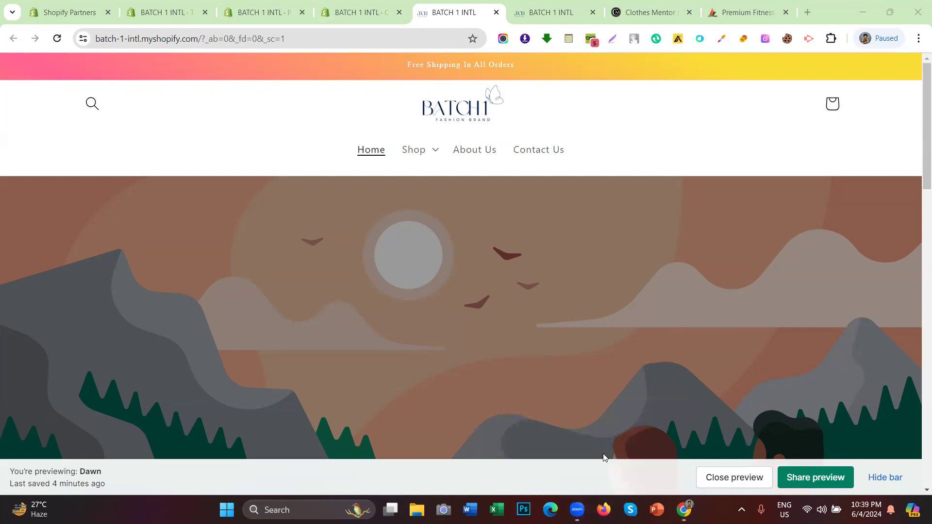